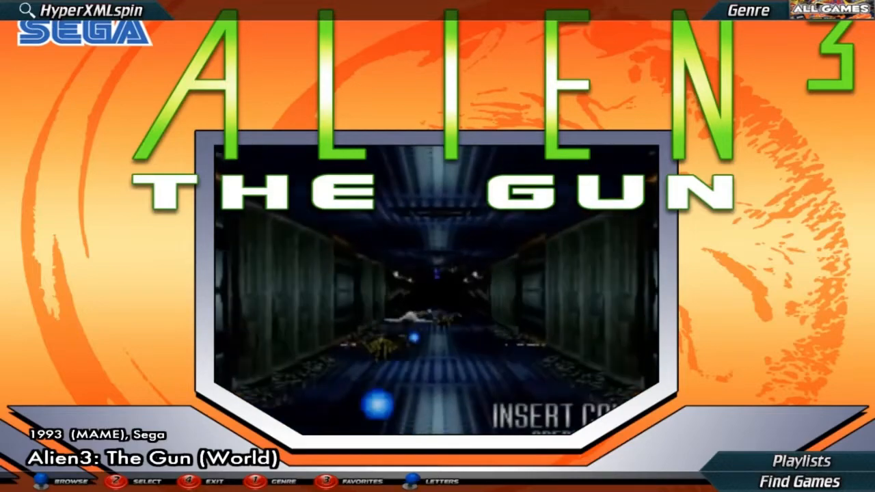
Browse the light gun game wheel through the MAME arcade titles as far as the first NES title, Baby Boomer
key(Down)
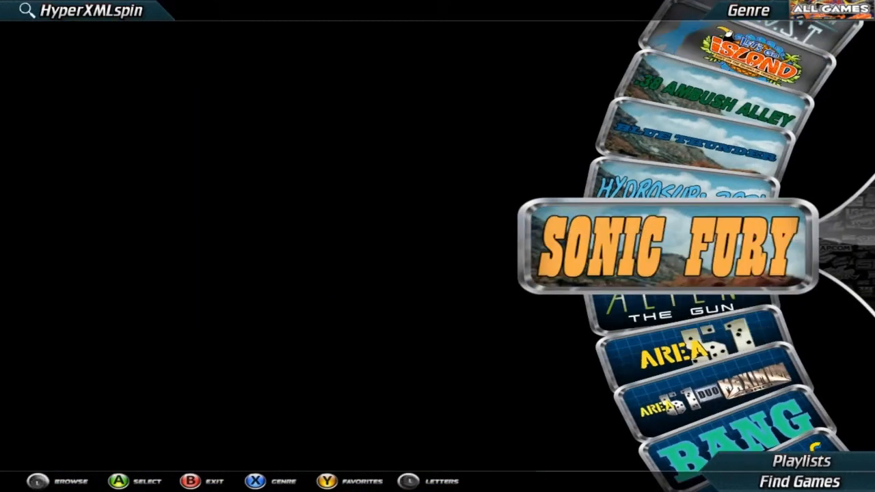
key(Down)
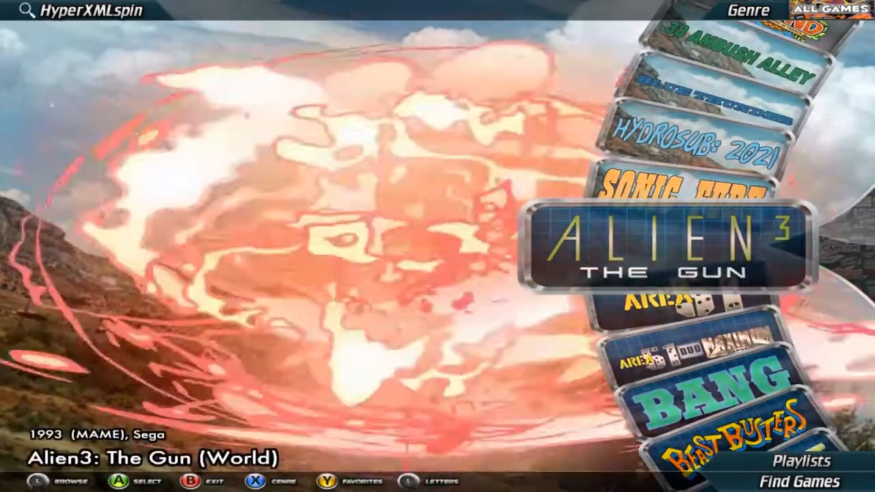
key(Down)
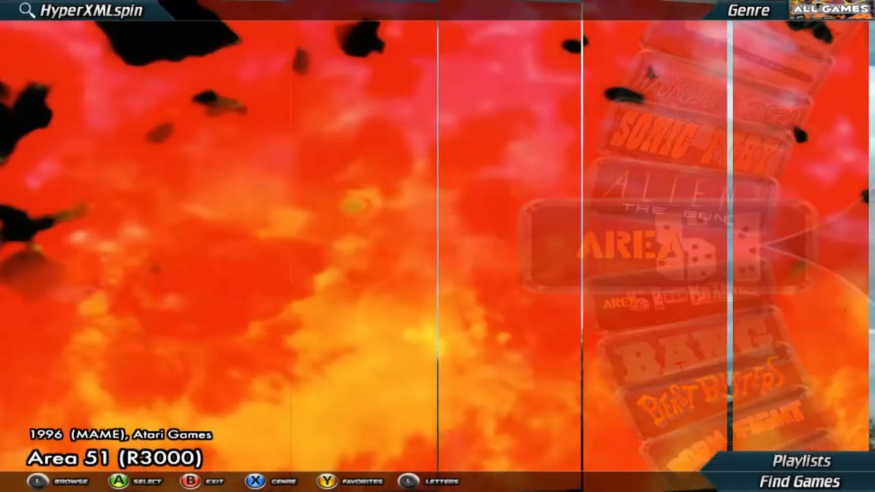
key(Up)
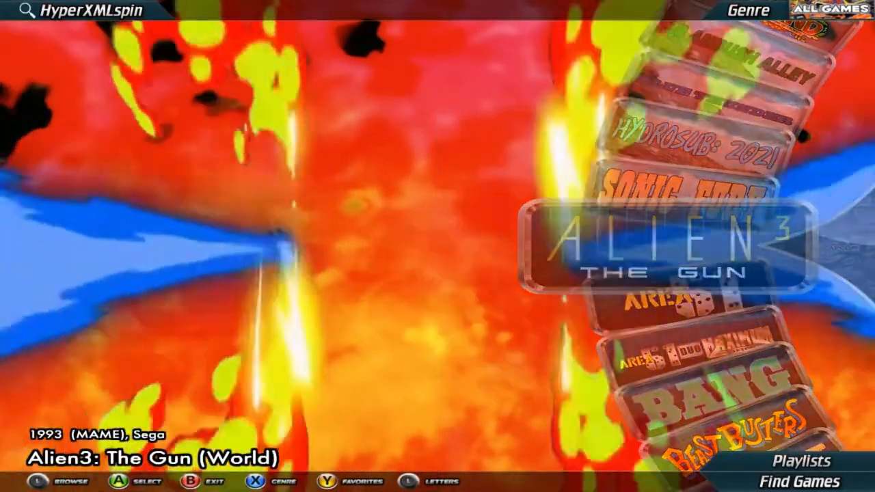
key(Down)
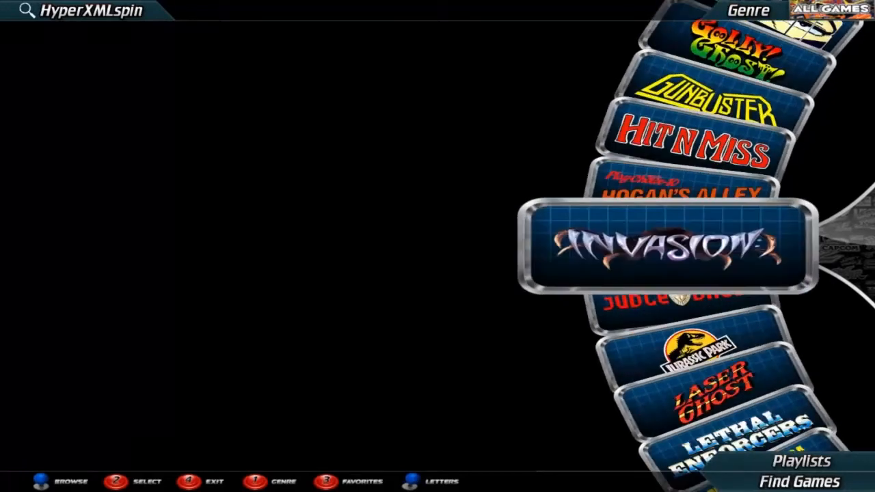
key(Down)
key(Down)
key(Down)
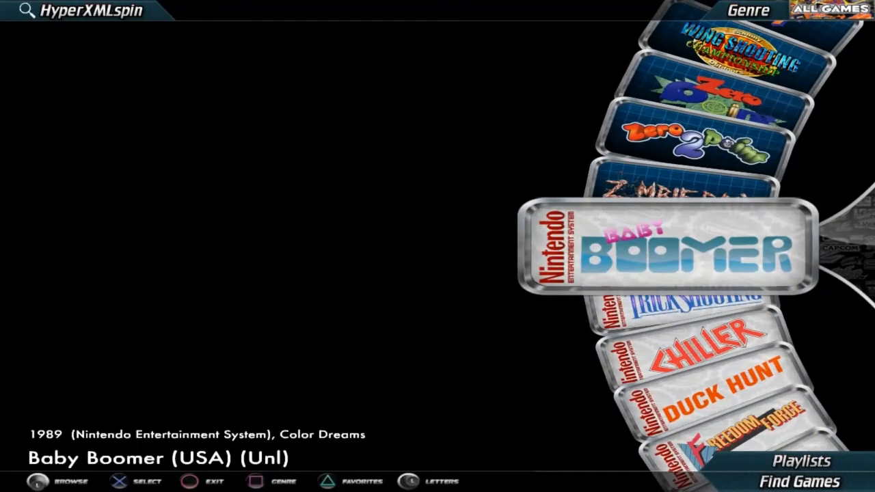
Browse the NES light gun titles as far as Silent Scope for Game Boy Advance and return to Duck Hunt
key(Down)
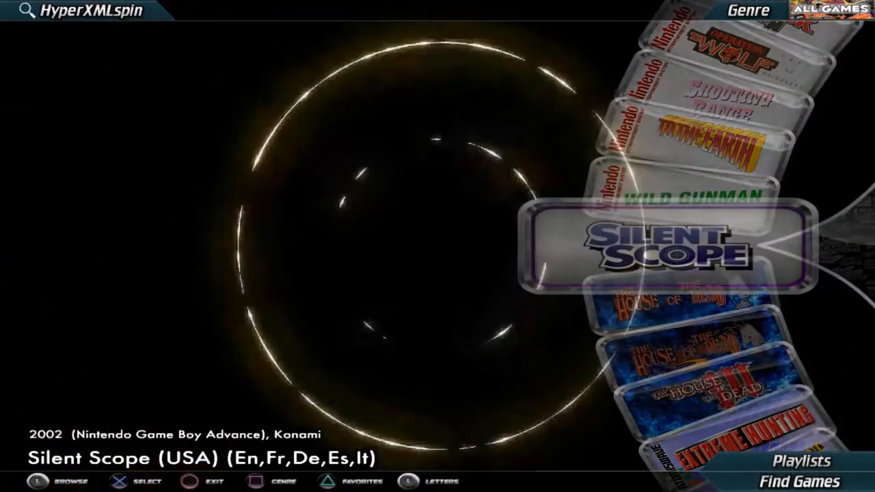
key(Up)
key(Up)
key(Up)
key(Up)
key(Up)
key(Up)
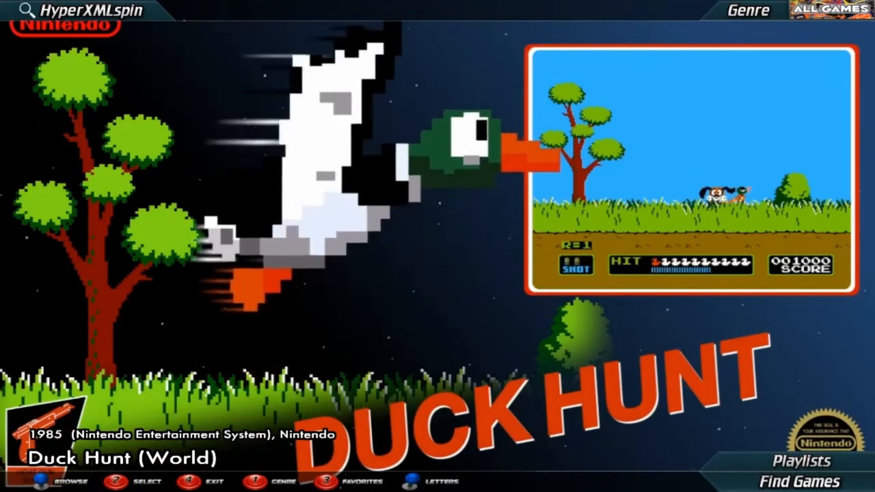
Look through the PC House of the Dead games and the Atomiswave titles up to Sports Shooting USA
key(Down)
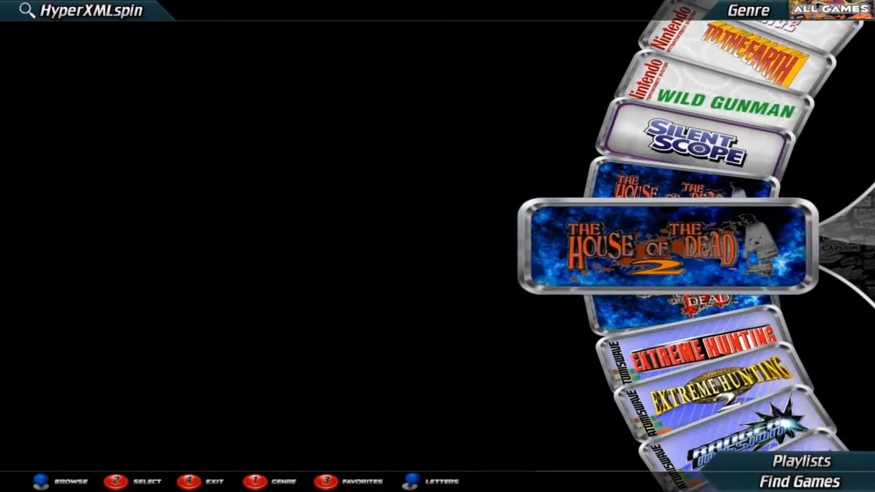
key(Up)
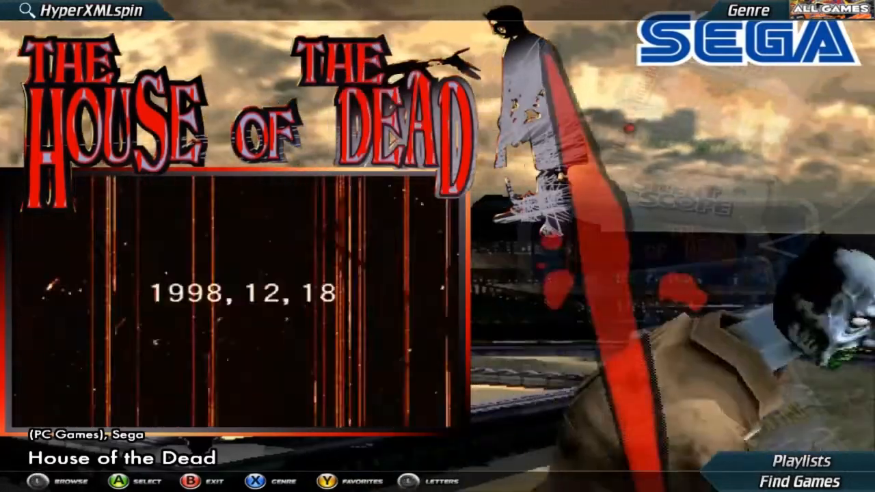
key(Down)
key(Down)
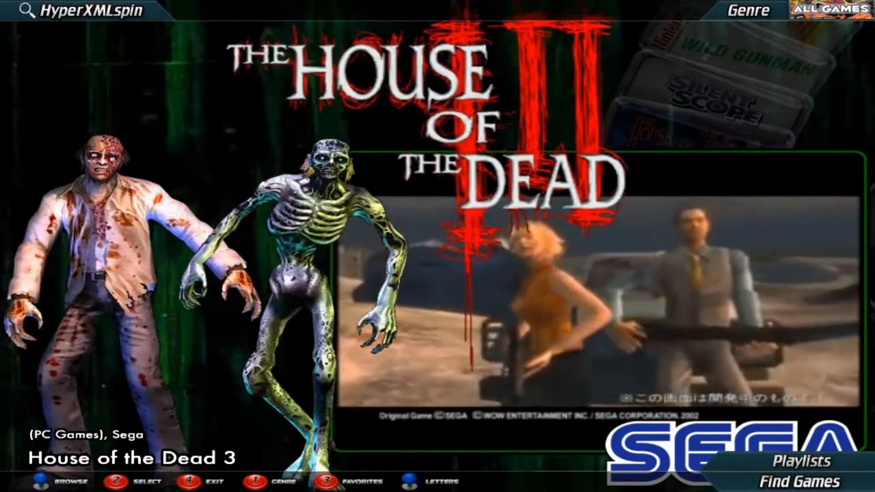
key(Down)
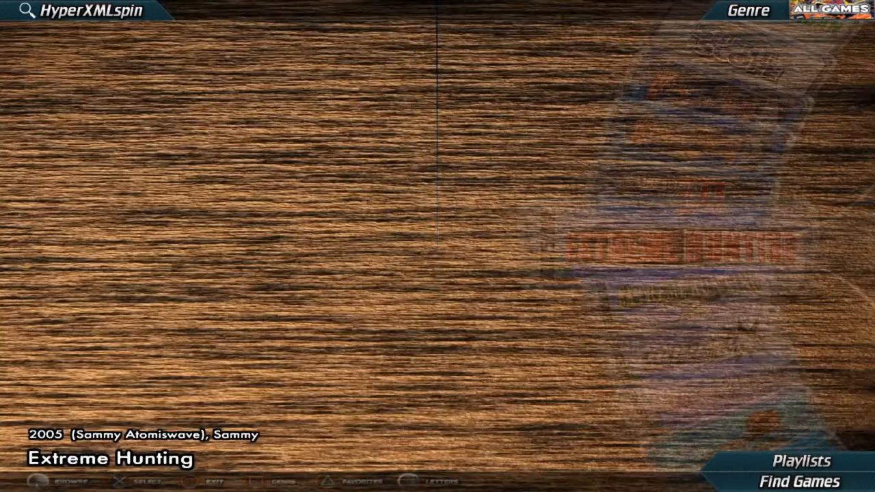
key(Down)
key(Down)
key(Down)
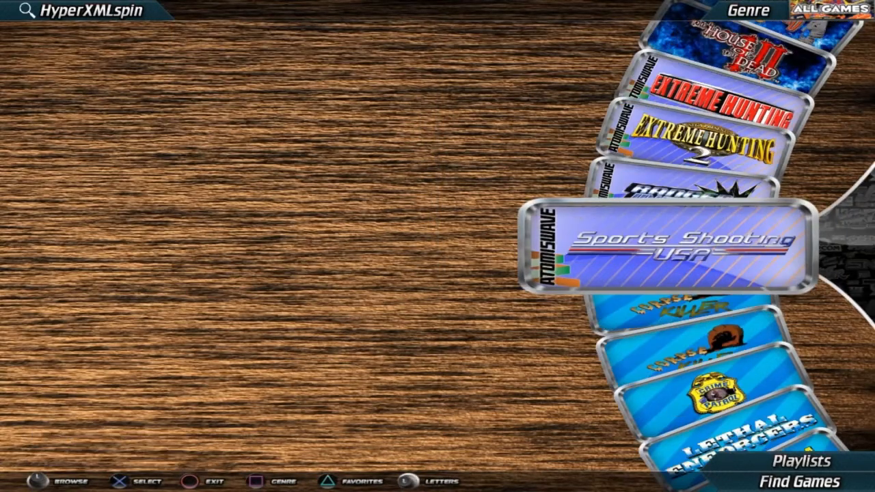
Look through the Sega CD, Dreamcast and Genesis light gun titles as far as Bank Panic for Master System
key(Up)
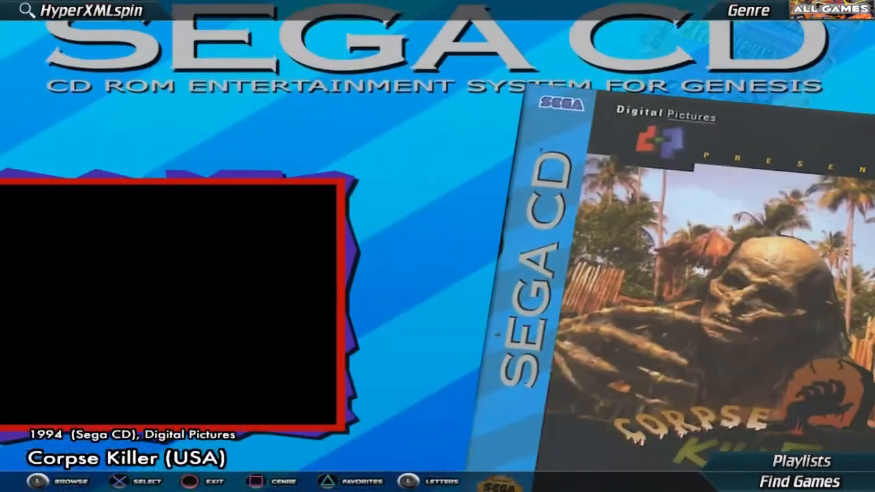
key(Down)
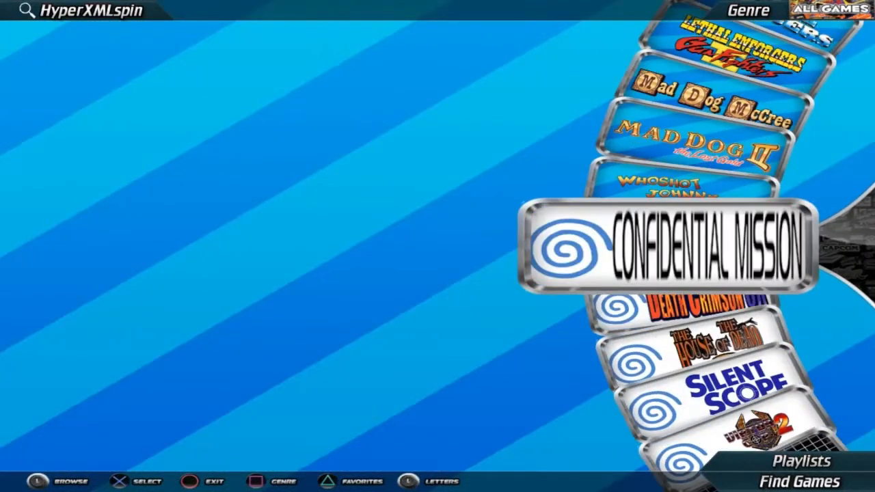
key(Down)
key(Down)
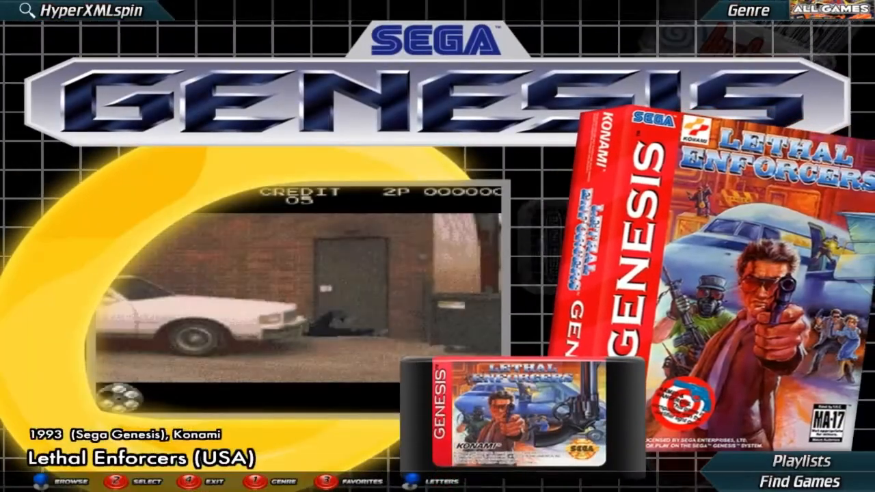
key(Down)
key(Down)
key(Down)
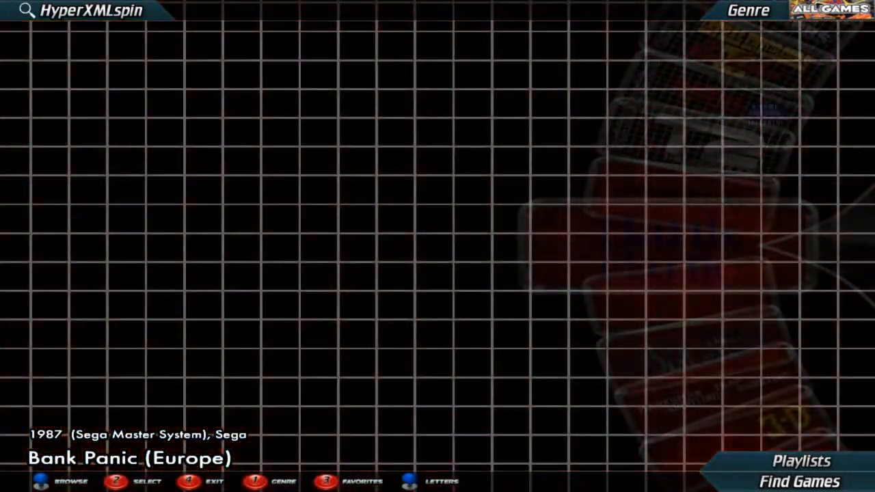
Look through the Master System, Sega Model 2 and Model 3 titles up to the Naomi version of Confidential Mission
key(Down)
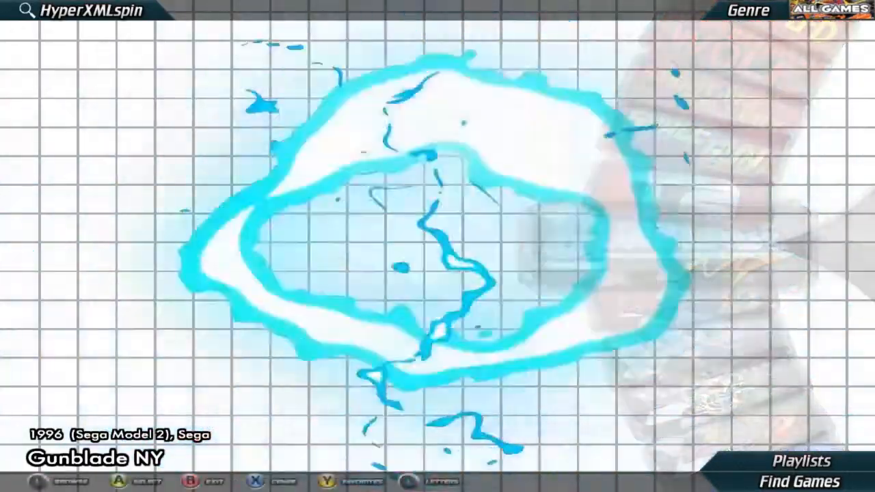
key(Down)
key(Down)
key(Down)
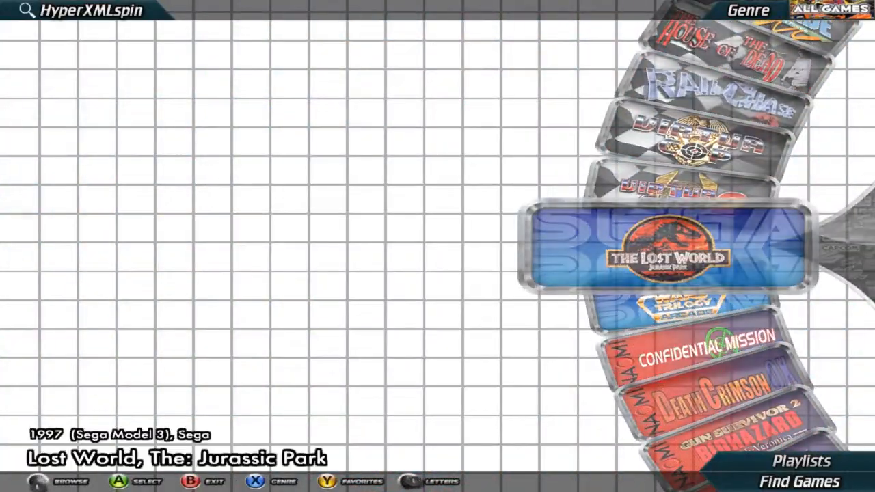
key(Down)
key(Down)
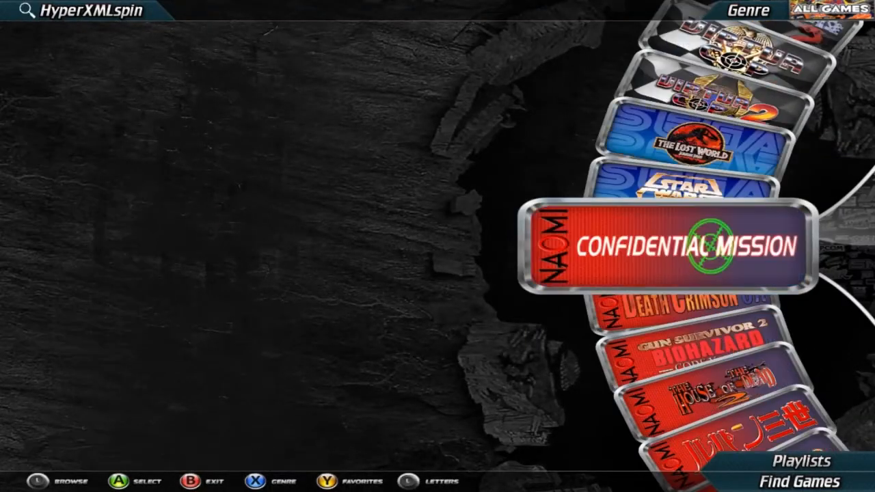
Look through the Naomi, Saturn and PlayStation light gun titles up to Silent Scope 2 for PlayStation 2
key(Down)
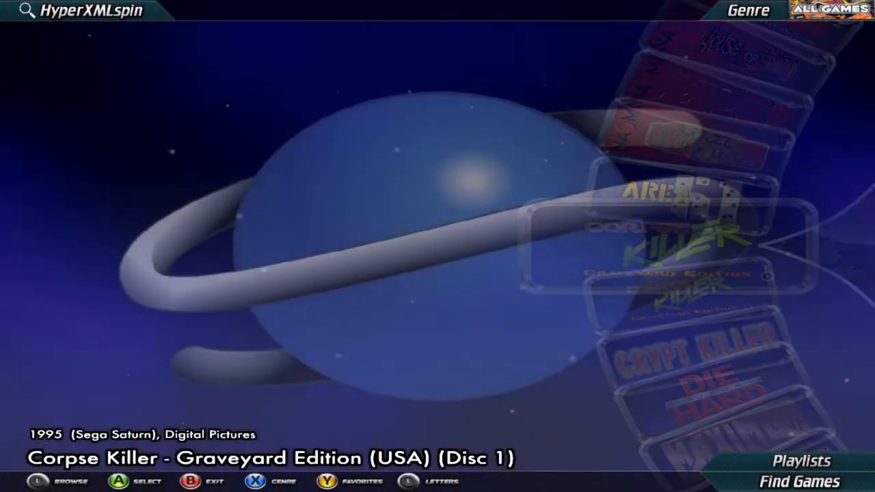
key(Down)
key(Down)
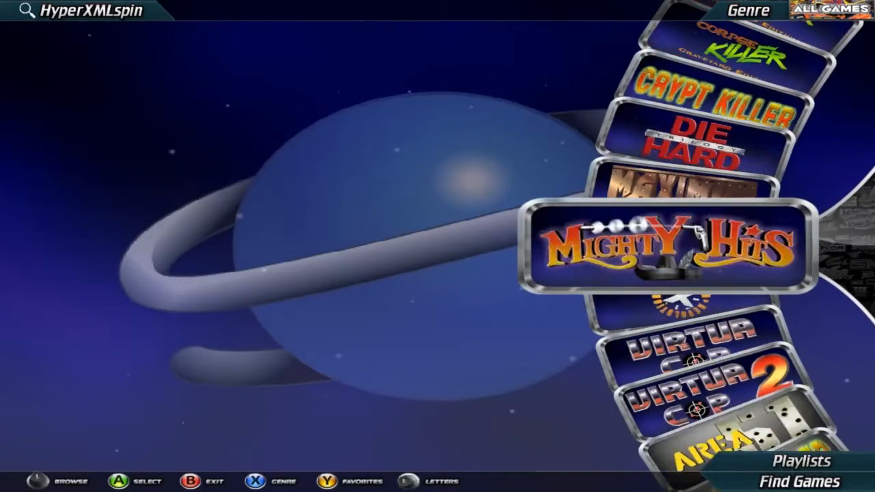
key(Down)
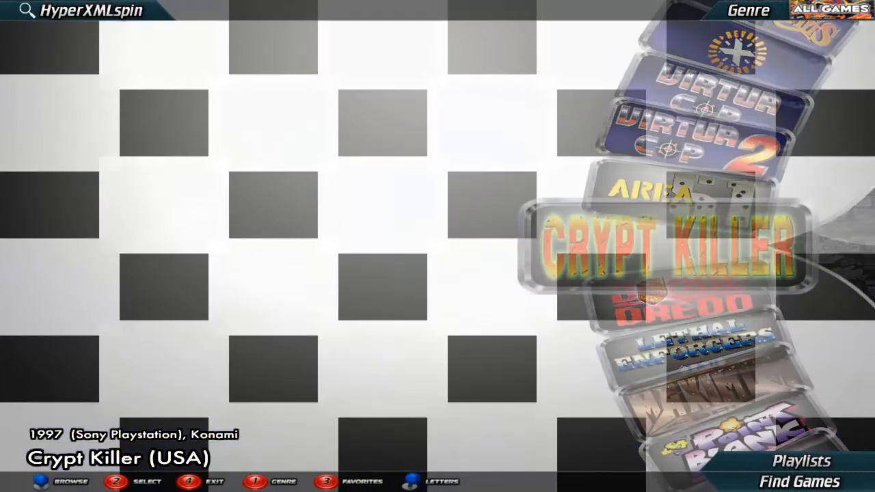
key(Down)
key(Down)
key(Down)
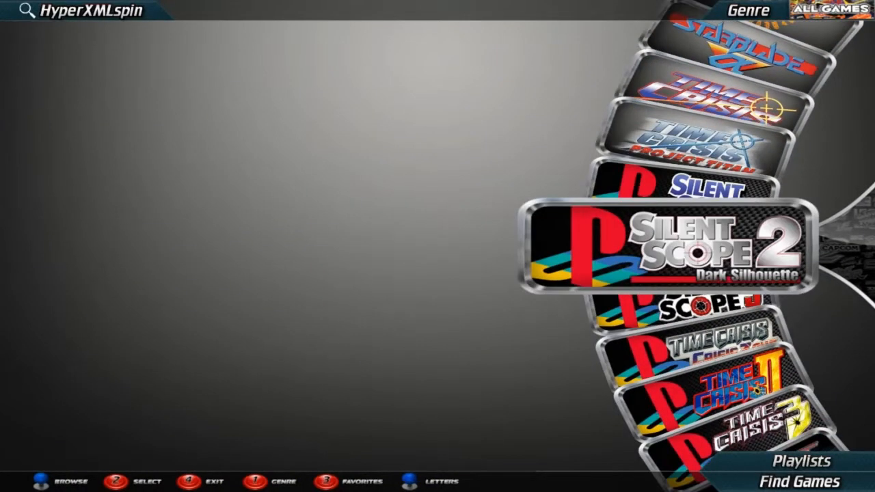
Look through the PlayStation 2, Super Nintendo and Taito Type X titles as far as Blue Thunder for Action Max
key(Down)
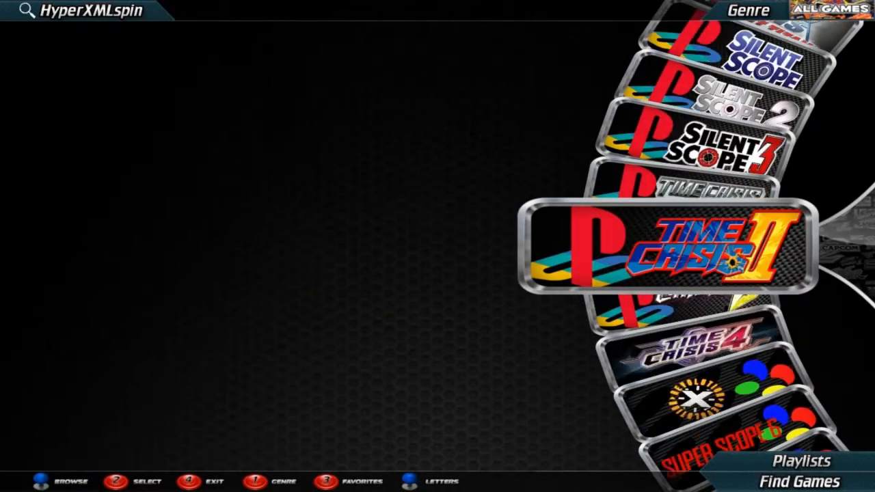
key(Down)
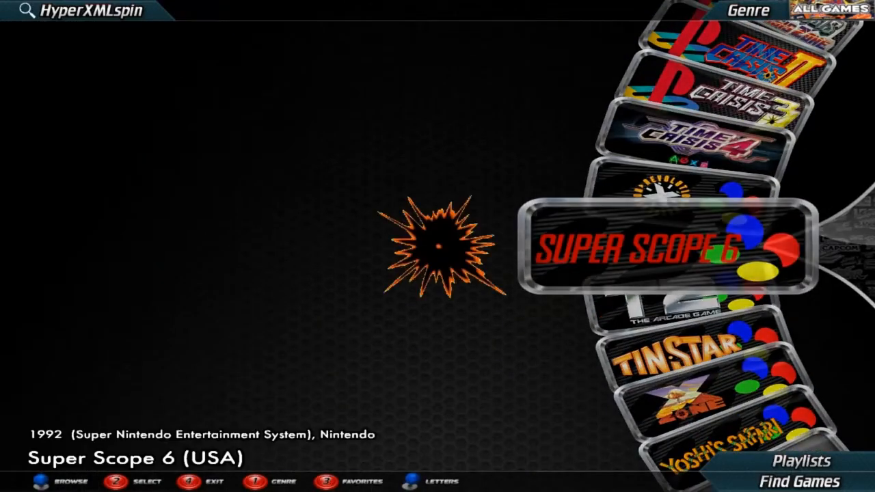
key(Down)
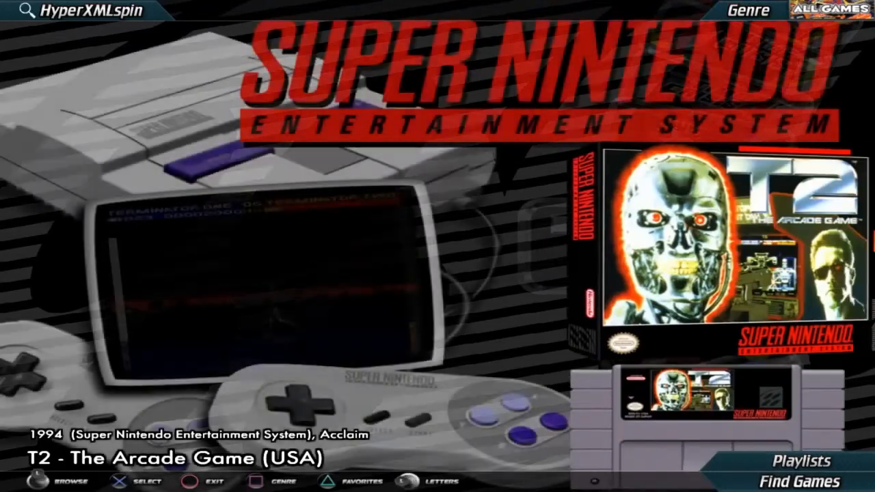
key(Down)
key(Down)
key(Down)
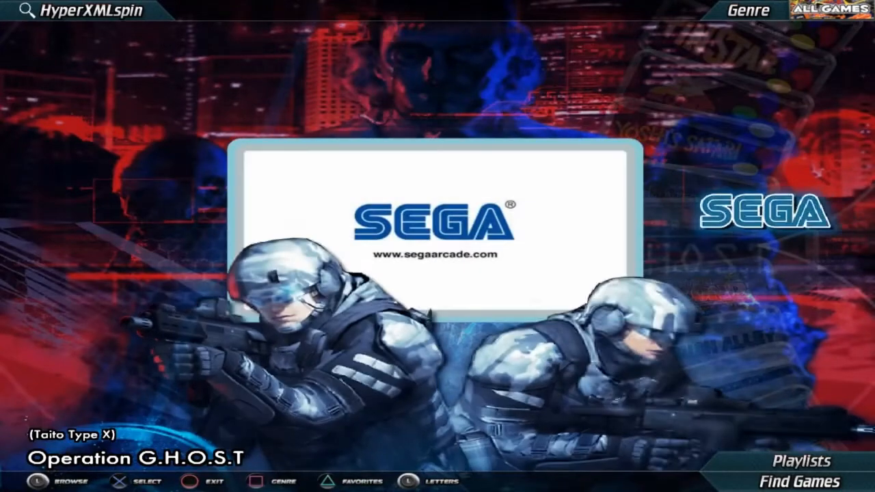
key(Down)
key(Down)
key(Down)
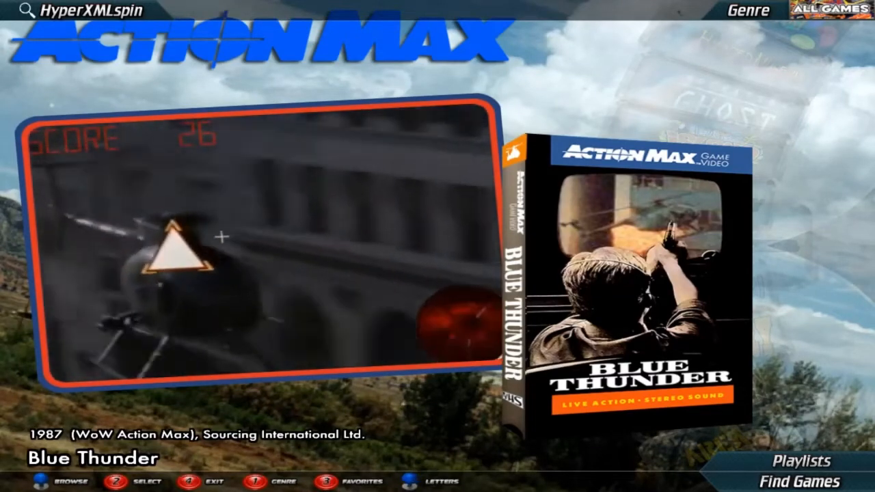
Find Area 51 (R3000) among the MAME games on the wheel and launch it
key(Down)
key(Down)
key(Down)
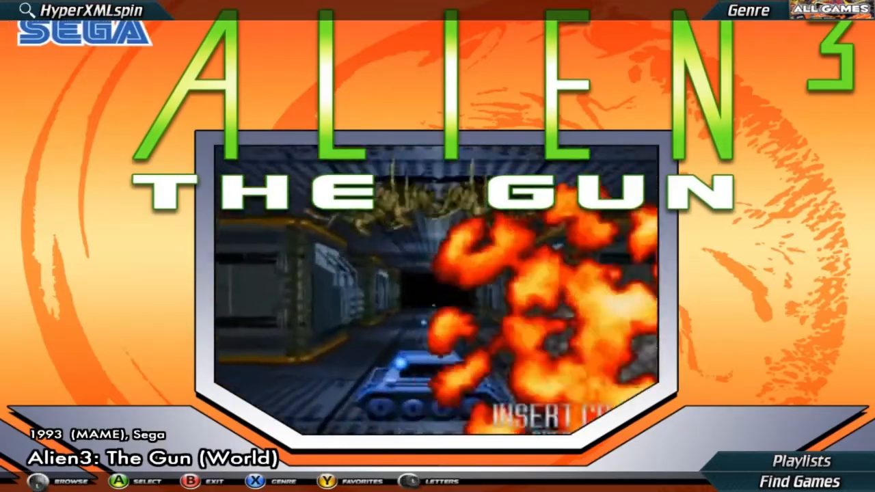
key(Down)
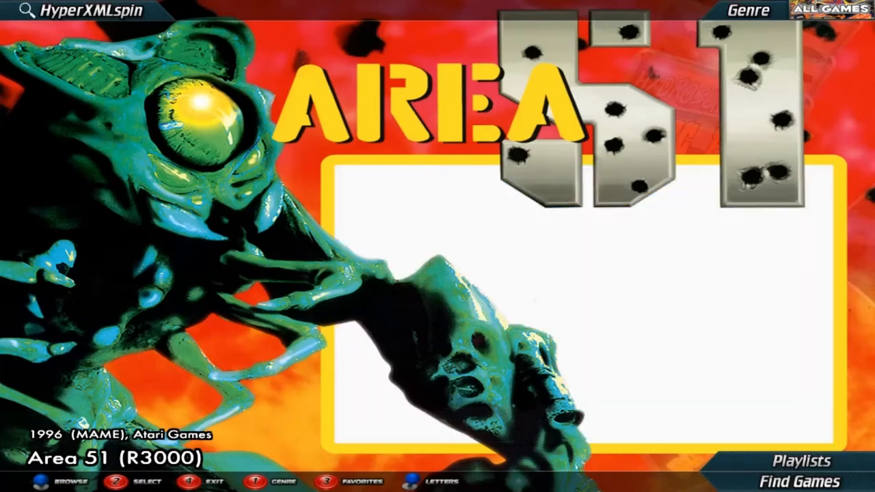
key(Return)
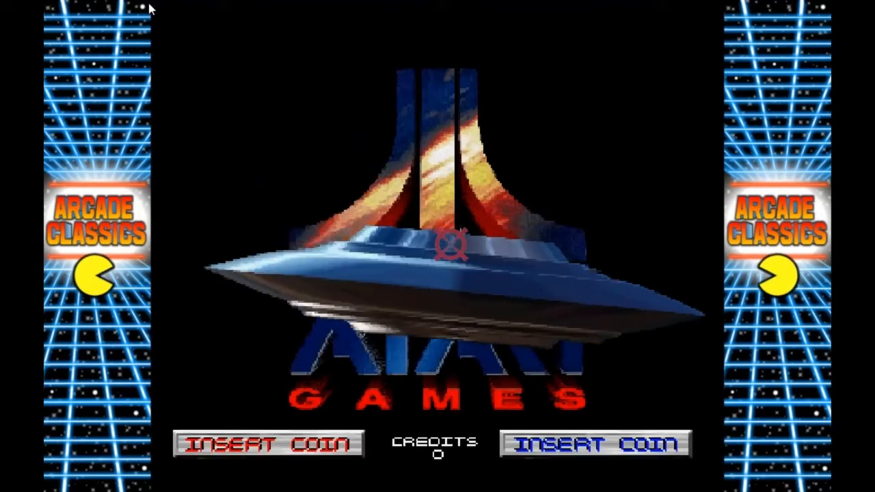
Open the Player 1 control assignments in MAME's general input configuration
key(Tab)
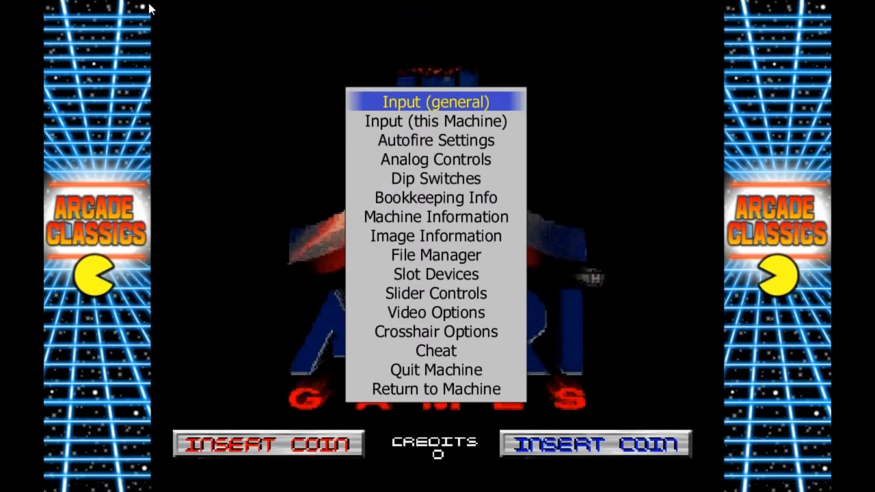
key(Down)
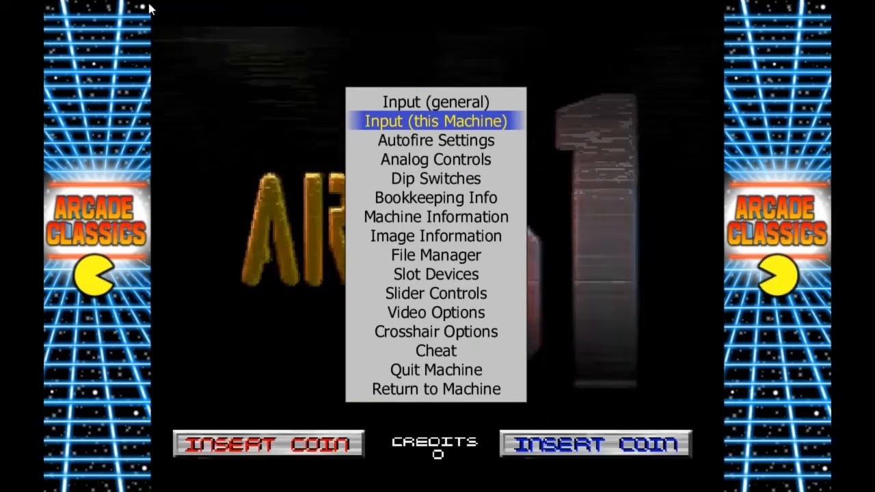
key(Up)
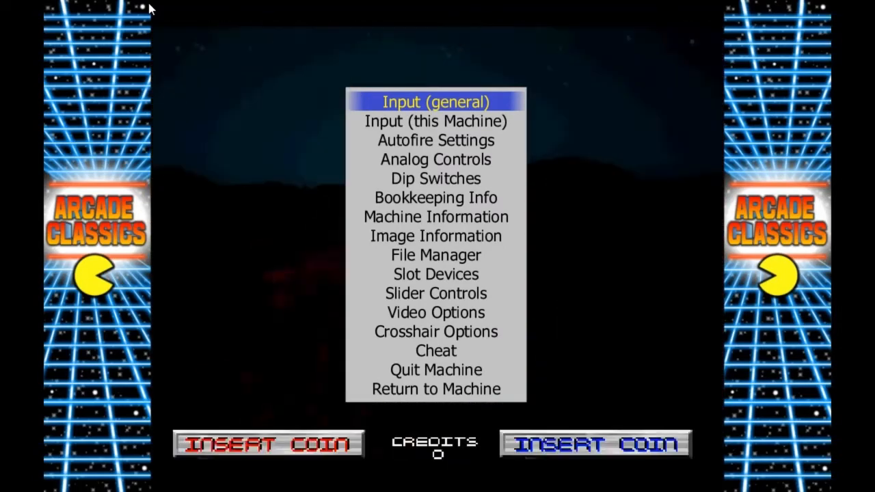
key(Return)
key(Down)
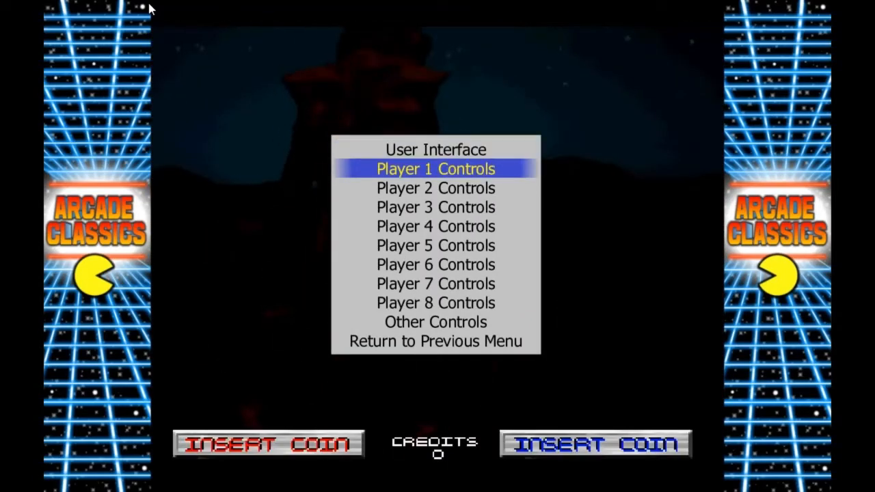
key(Return)
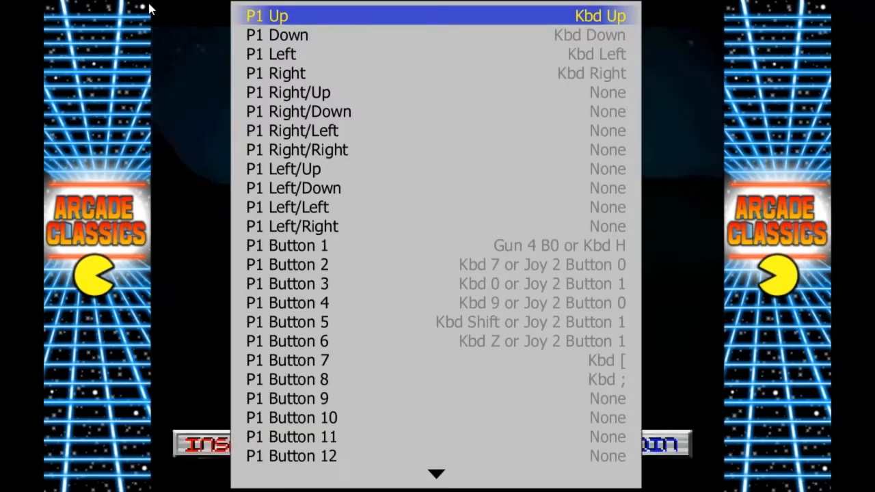
Find the Lightgun X Analog and Lightgun Y Analog assignments for Player 1 and examine which gun device they use
key(Up)
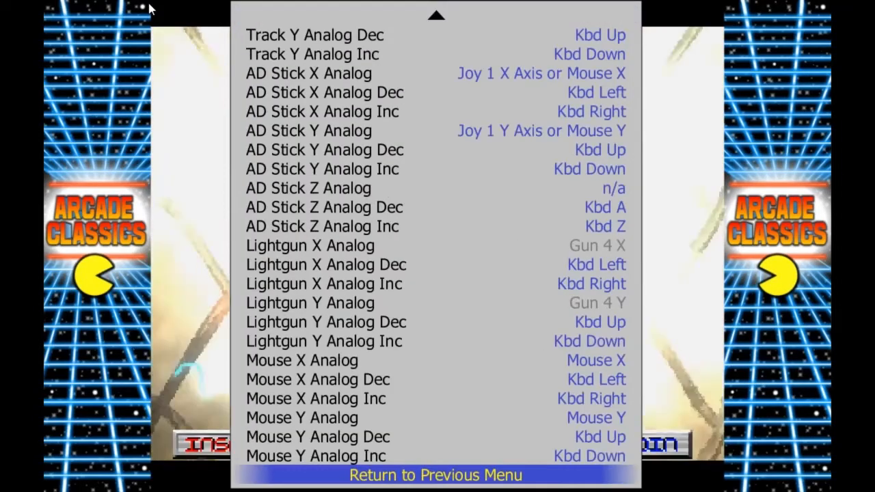
key(Up)
key(Up)
key(Up)
key(Up)
key(Up)
key(Up)
key(Up)
key(Up)
key(Up)
key(Up)
key(Up)
key(Up)
key(Up)
key(Up)
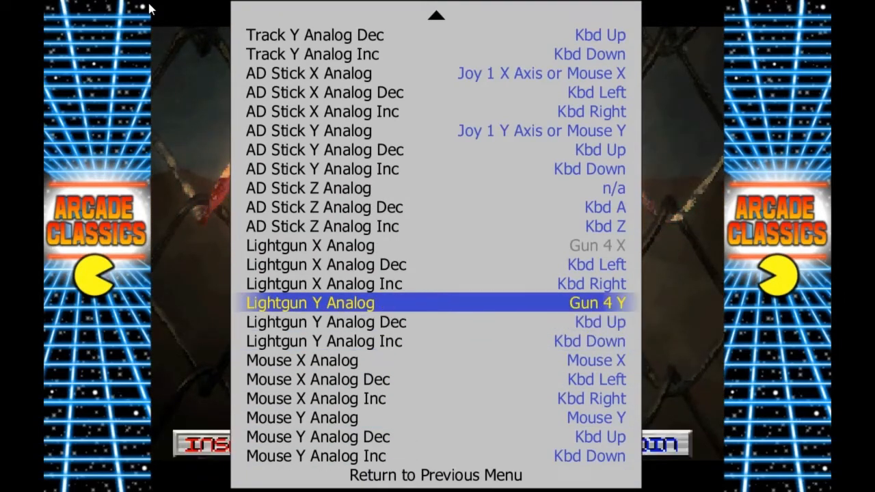
key(Down)
key(Down)
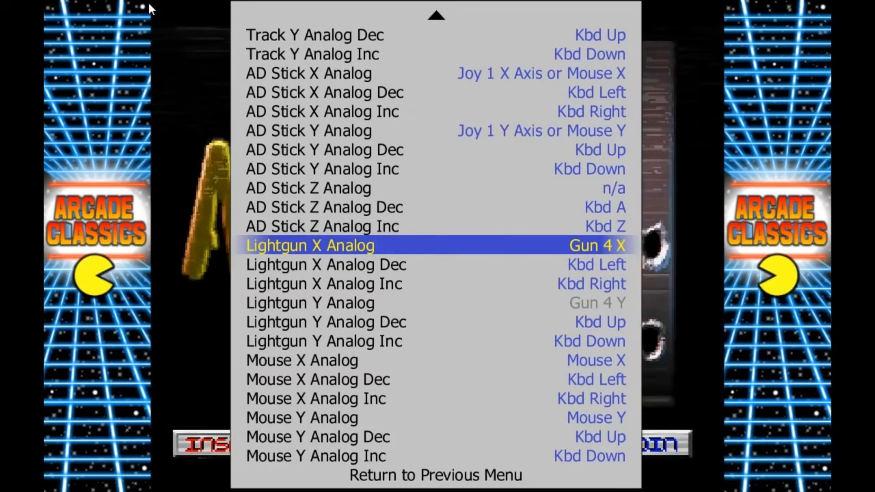
key(Up)
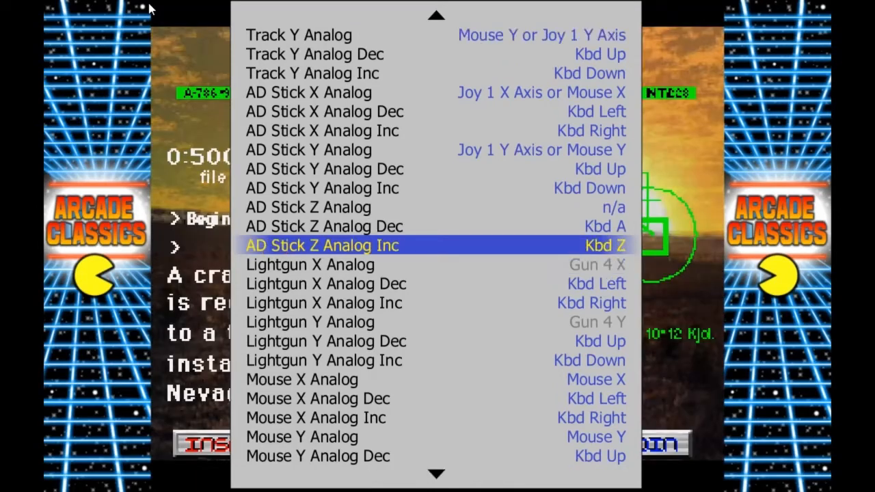
key(Down)
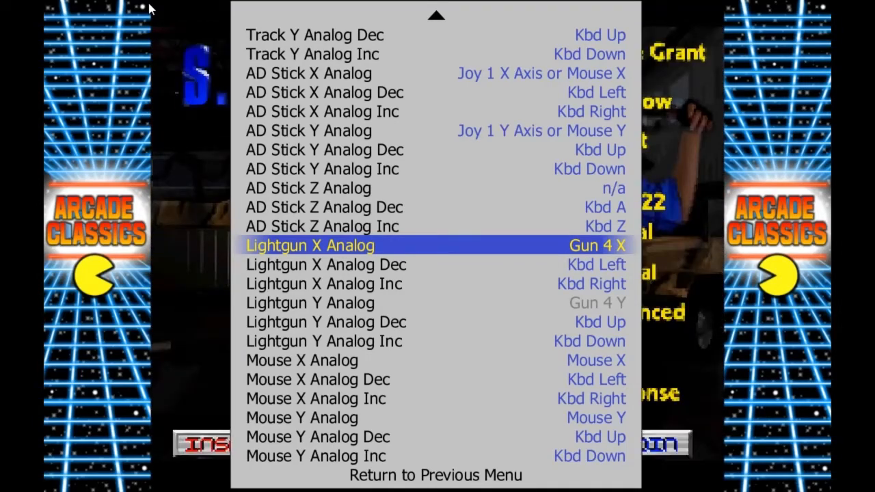
Examine the Player 1 Lightgun X and Y analog entries with their Dec and Inc keys, down to Mouse X Analog
key(Down)
key(Down)
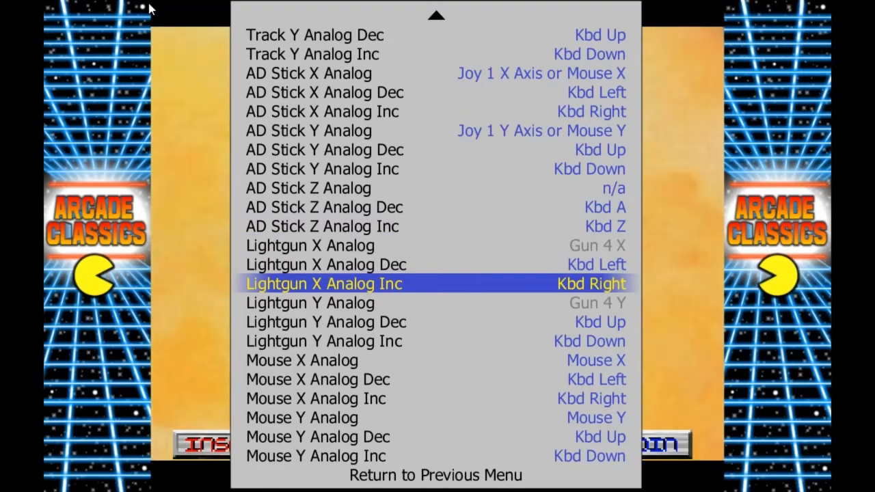
key(Up)
key(Down)
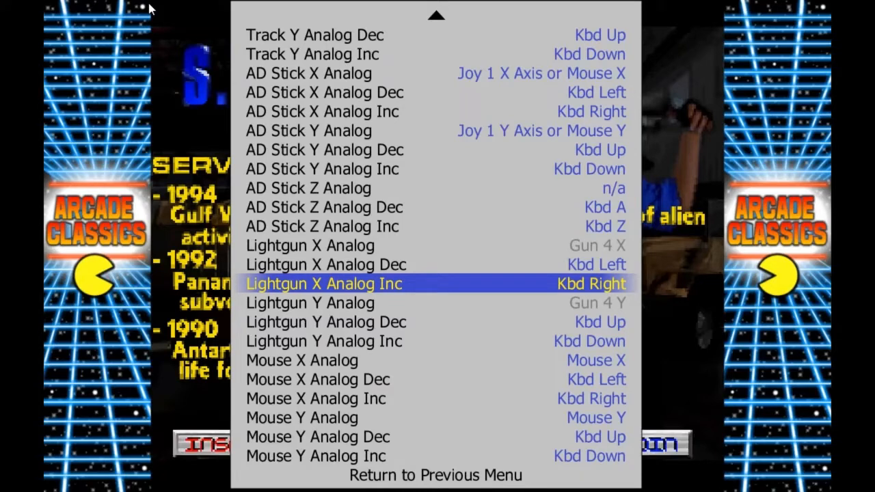
key(Down)
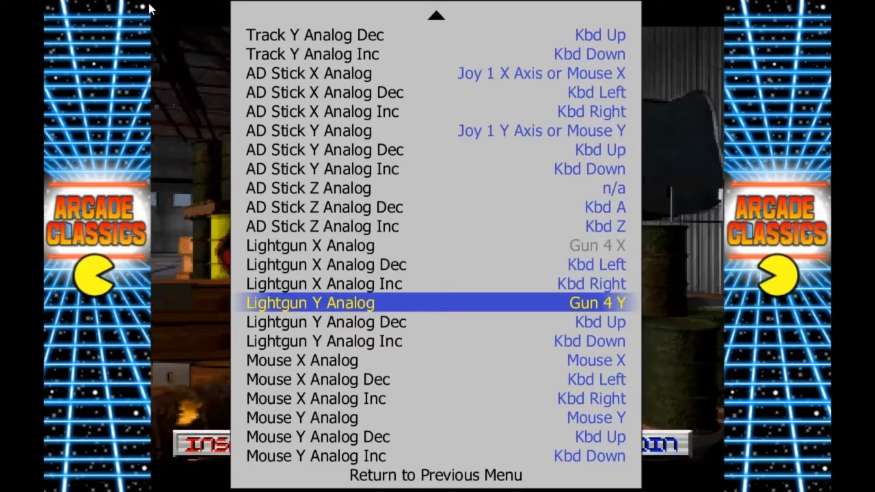
key(Down)
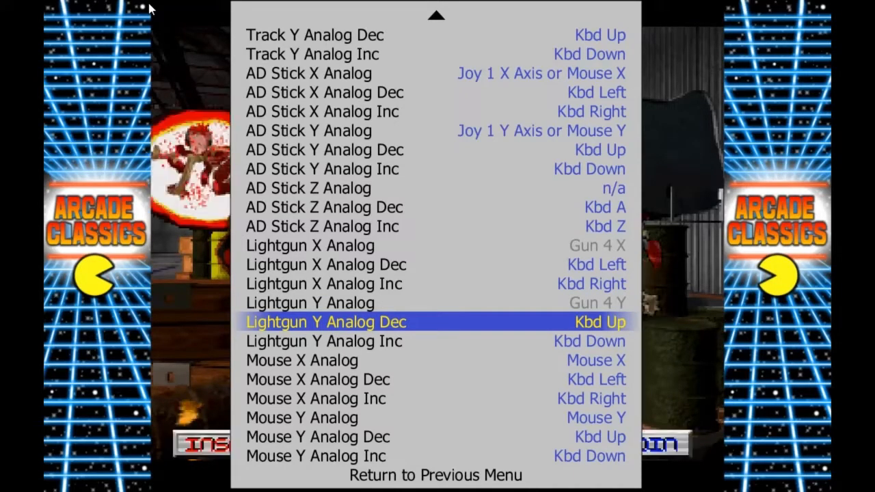
key(Down)
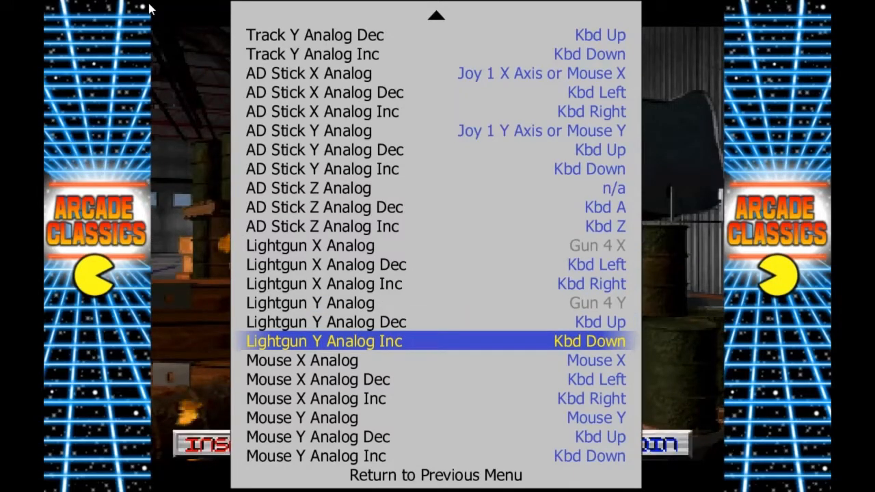
key(Down)
key(Down)
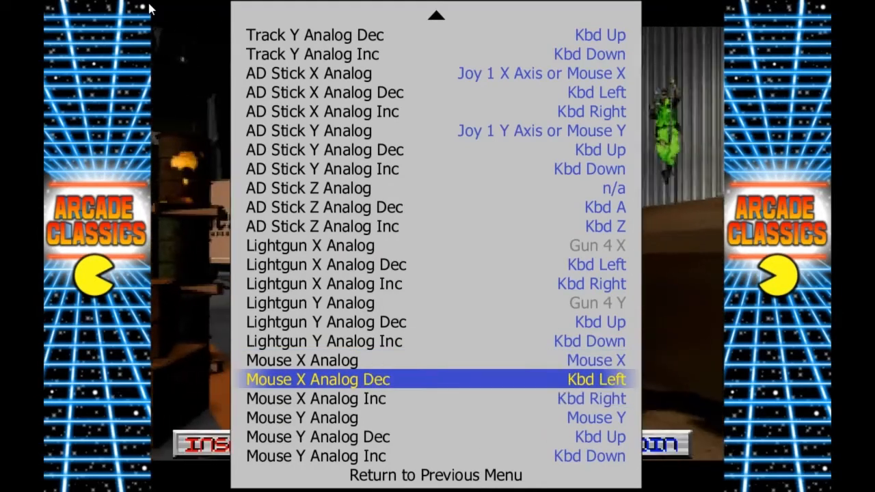
key(Up)
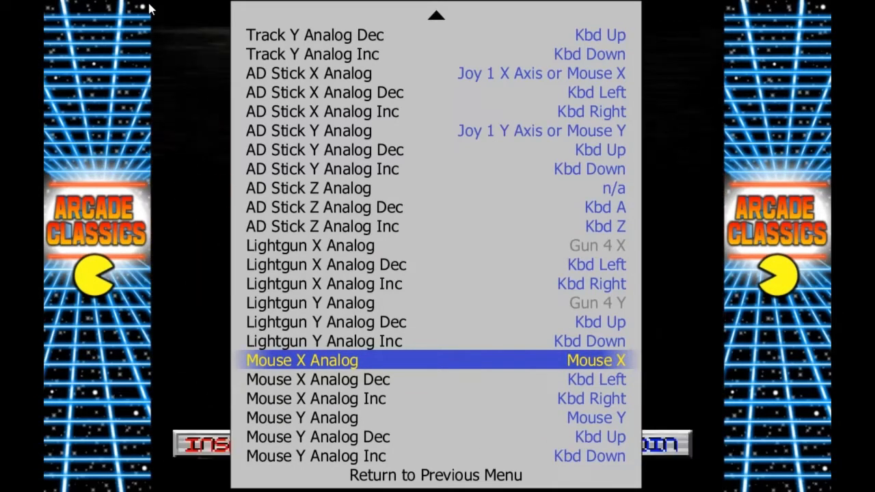
Examine the Player 1 Mouse X and Mouse Y analog assignments through to the end of the list
key(Down)
key(Down)
key(Down)
key(Down)
key(Up)
key(Up)
key(Up)
key(Up)
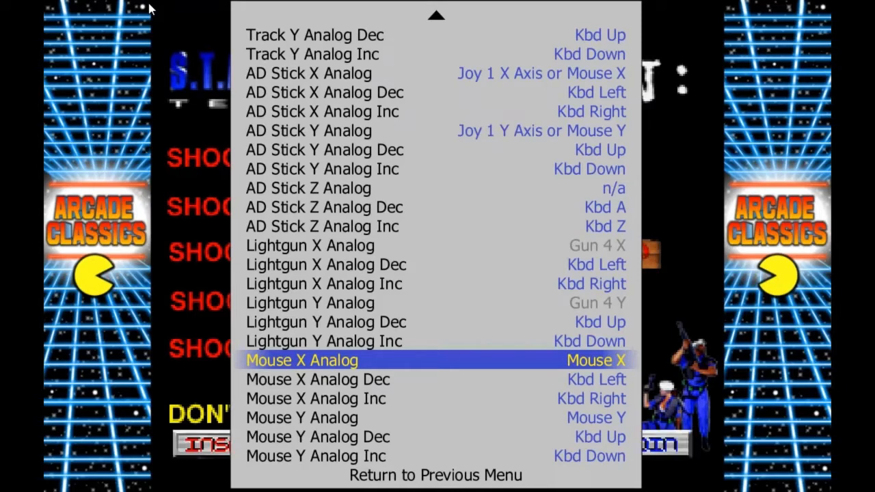
key(Down)
key(Down)
key(Down)
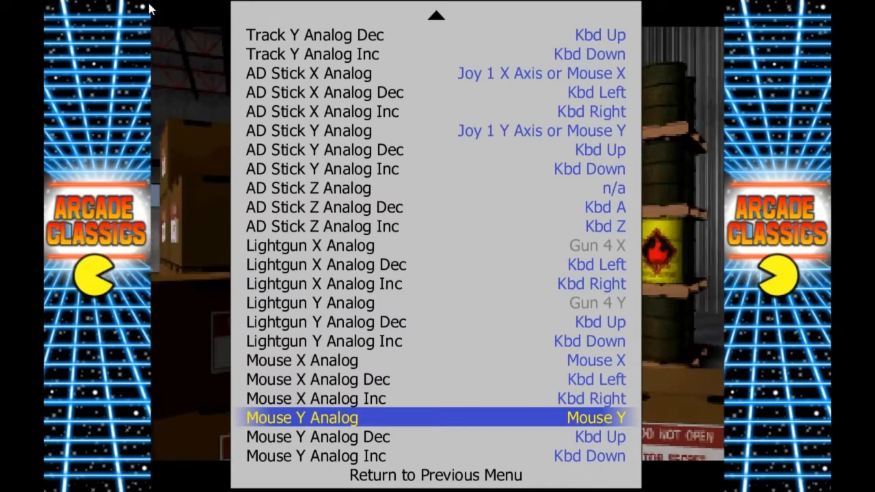
key(Down)
key(Down)
key(Down)
key(Down)
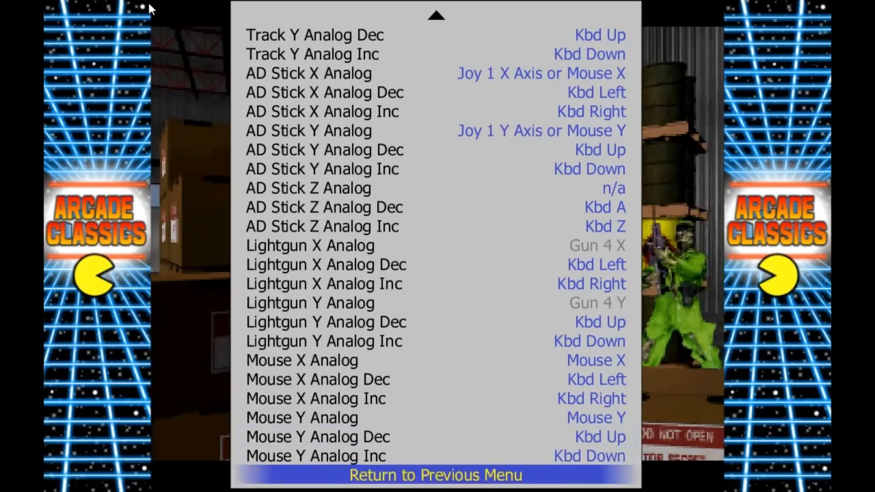
Leave the Player 1 assignments, check the Player 2 control assignments and return to the list of players
key(Up)
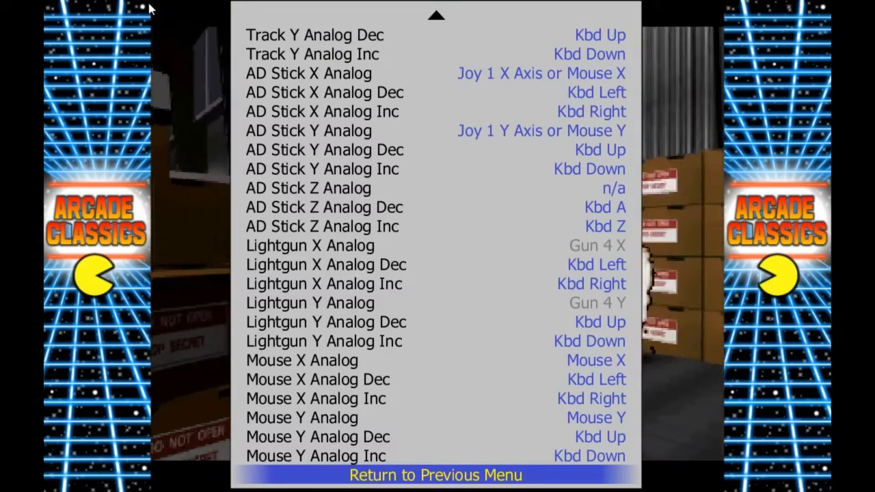
key(Return)
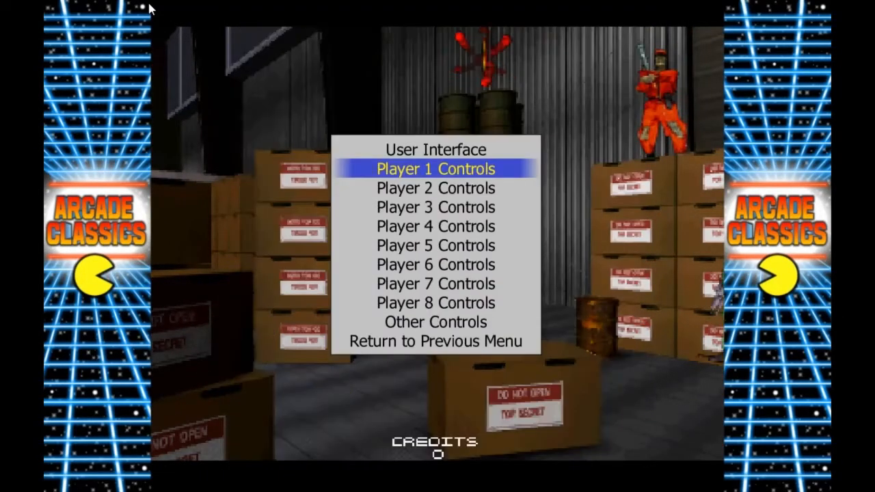
key(Down)
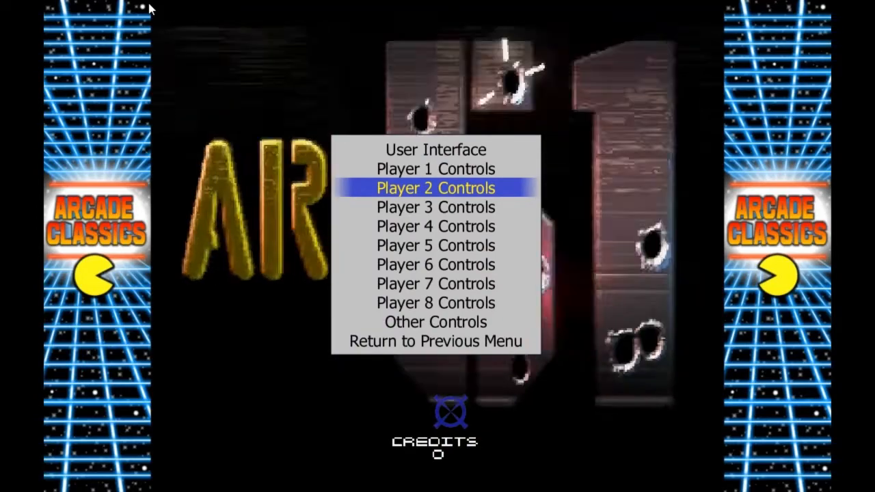
key(Return)
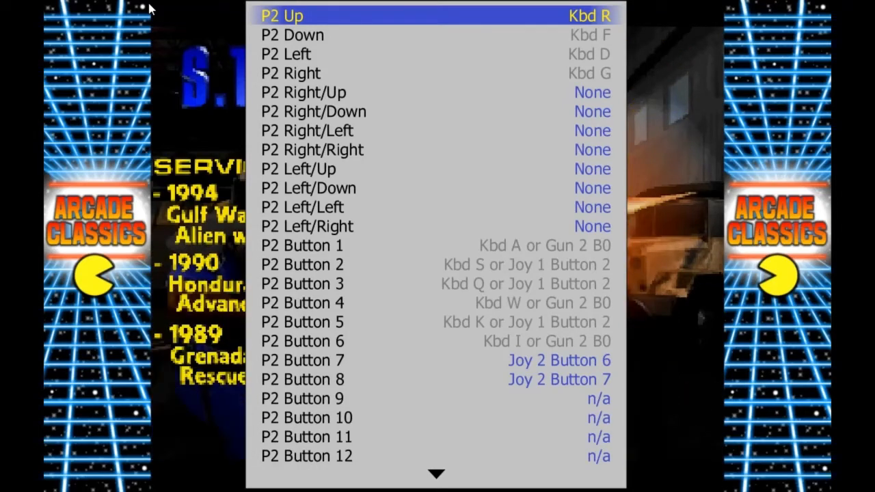
key(Up)
key(Return)
Reopen the Player 1 control assignments and go to the P1 Button 1 entry
key(Up)
key(Return)
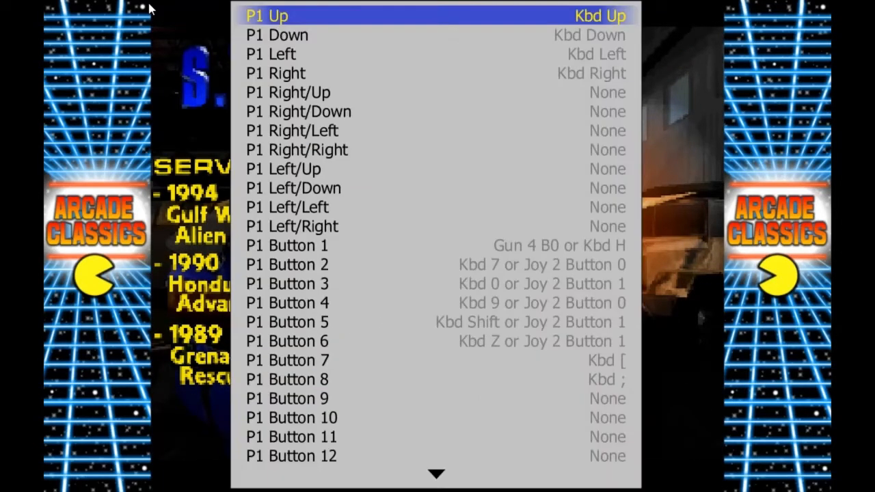
key(Down)
key(Down)
key(Down)
key(Down)
key(Down)
key(Down)
key(Down)
key(Down)
key(Down)
key(Down)
key(Down)
key(Down)
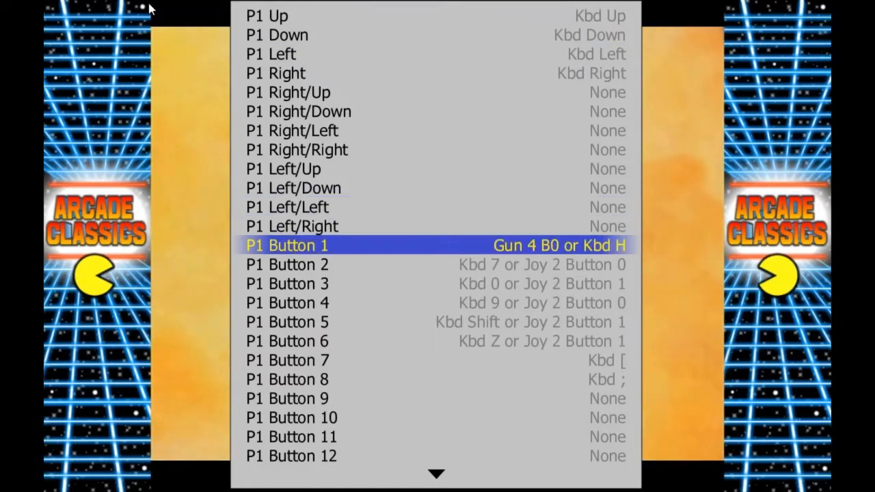
Look over the P1 Button 1 to P1 Button 6 assignments and return to P1 Button 1
key(Down)
key(Up)
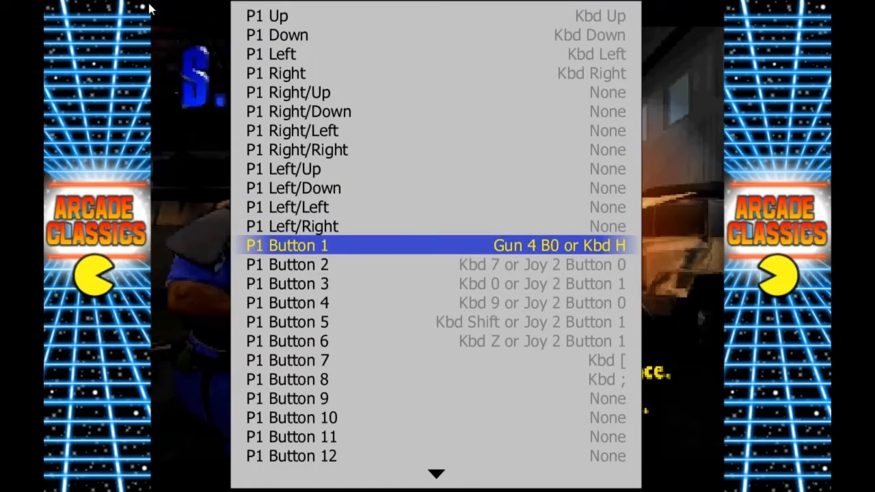
key(Down)
key(Down)
key(Down)
key(Down)
key(Down)
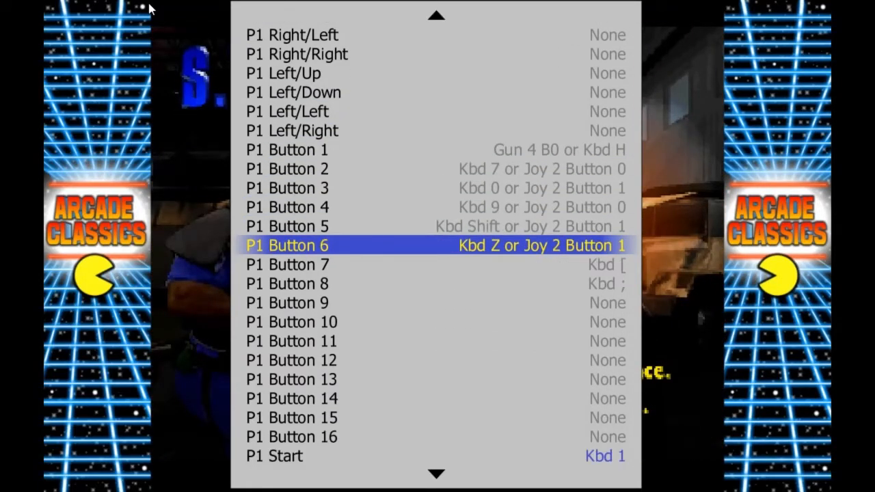
key(Up)
key(Up)
key(Up)
key(Up)
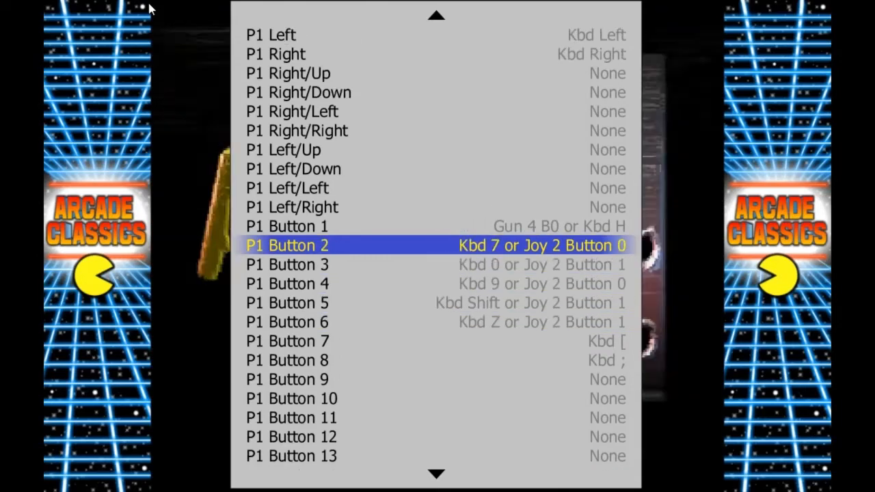
key(Up)
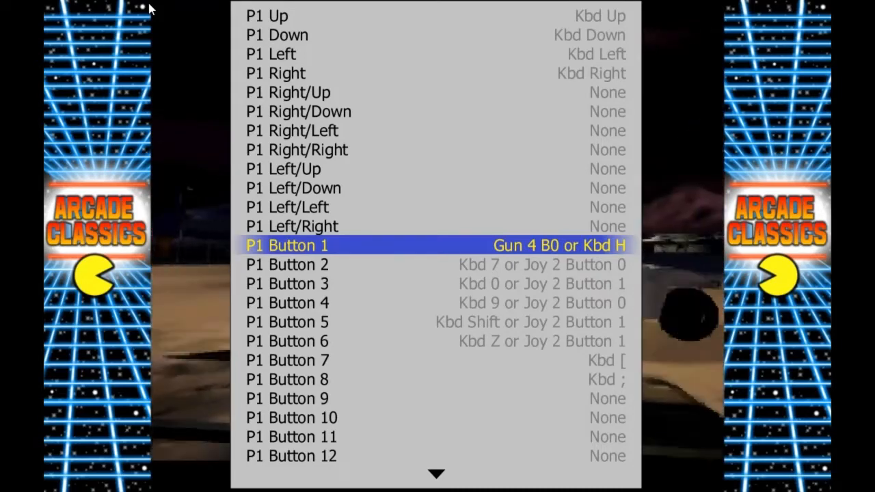
Examine the P1 Button 1 to P1 Button 5 assignments one by one, comparing their gun, keyboard and joystick inputs
key(Down)
key(Up)
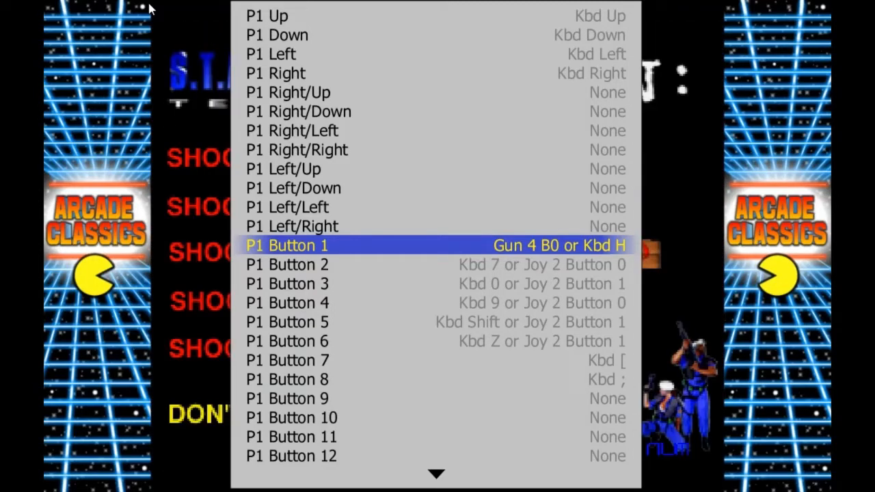
key(Down)
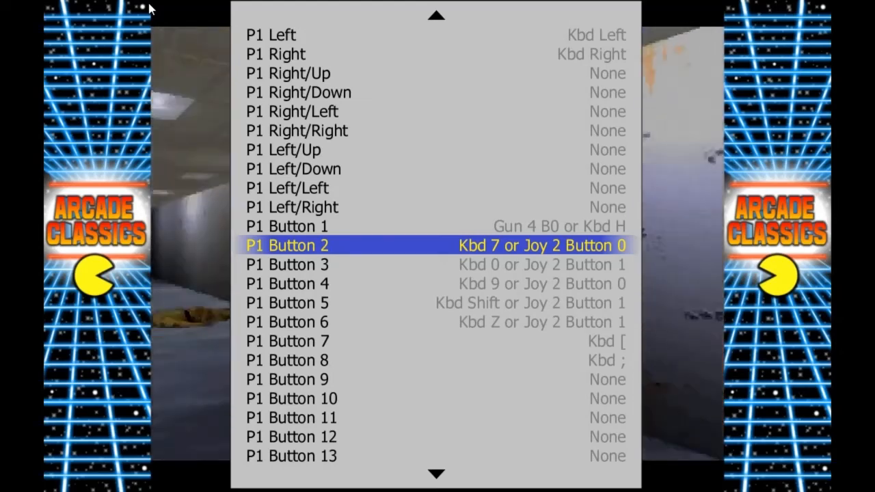
key(Down)
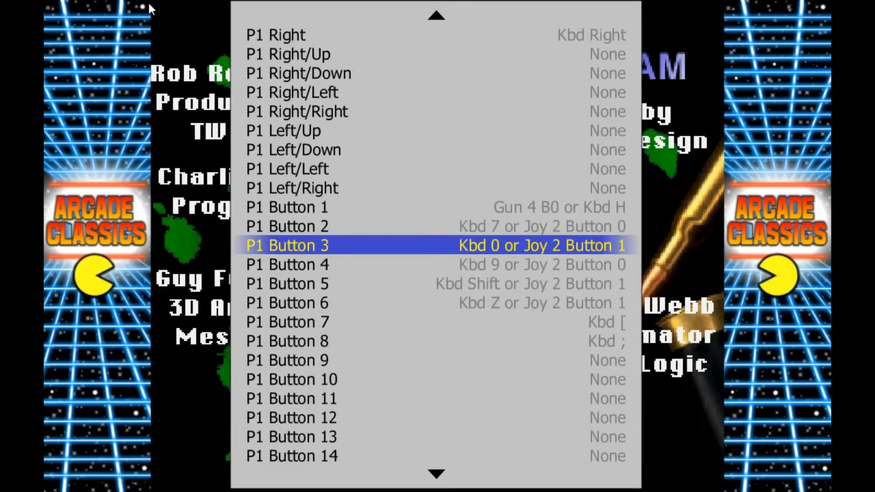
key(Down)
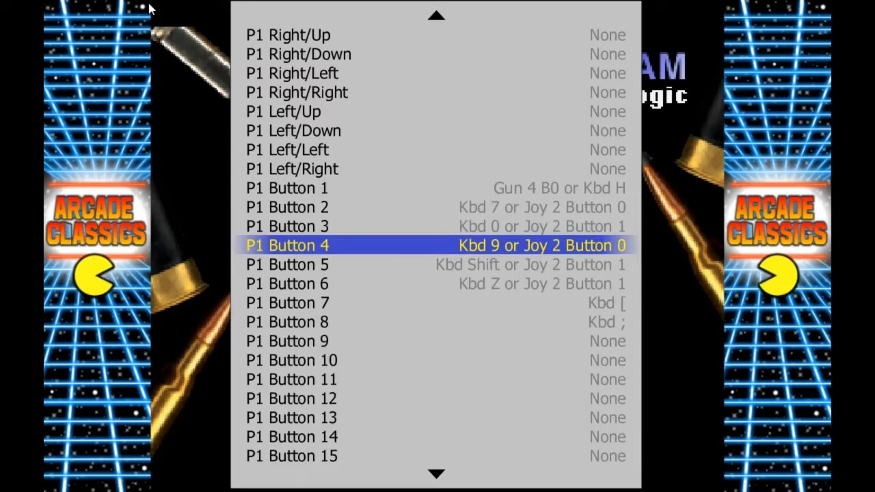
key(Down)
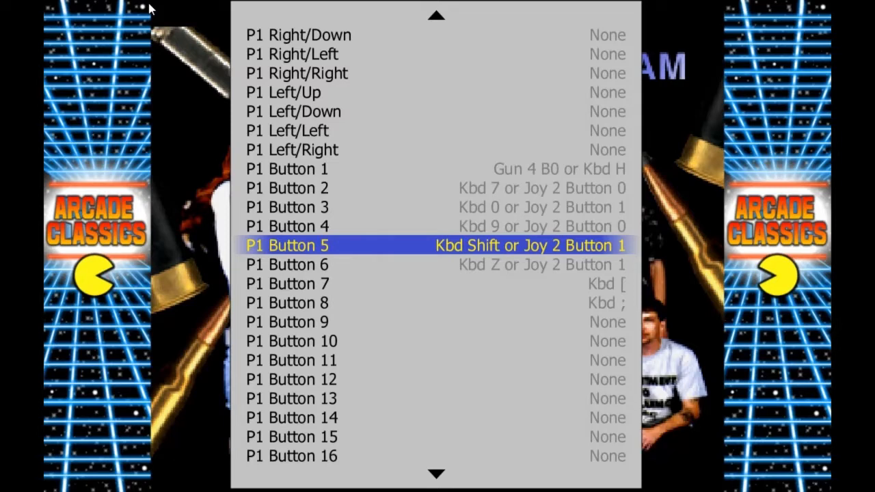
Check the P1 Button 6 assignment, then leave the Player 1 controls for the list of players
key(Down)
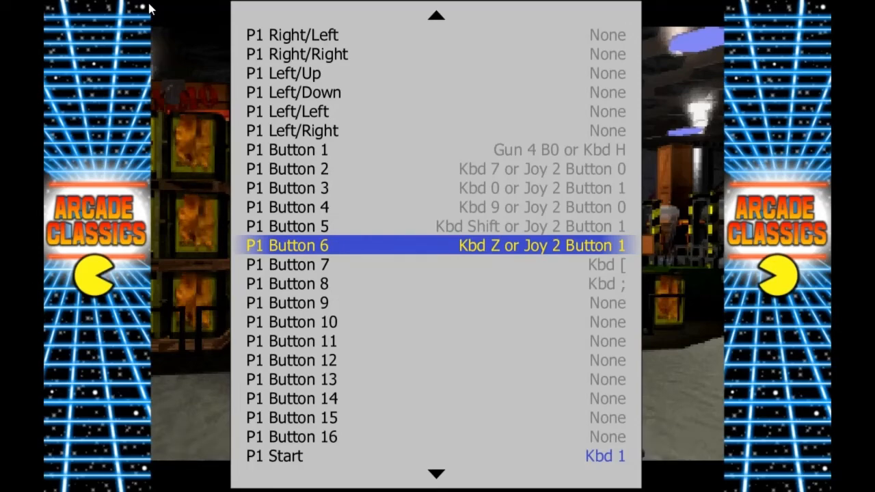
key(Up)
key(Up)
key(Up)
key(Up)
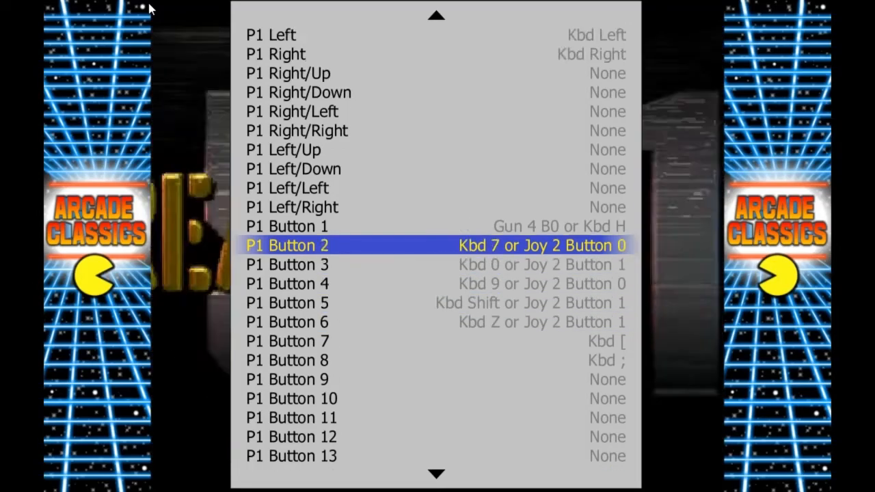
key(Up)
key(Up)
key(Up)
key(Up)
key(Up)
key(Up)
key(Up)
key(Up)
key(Up)
key(Up)
key(Up)
key(Up)
key(Up)
key(Up)
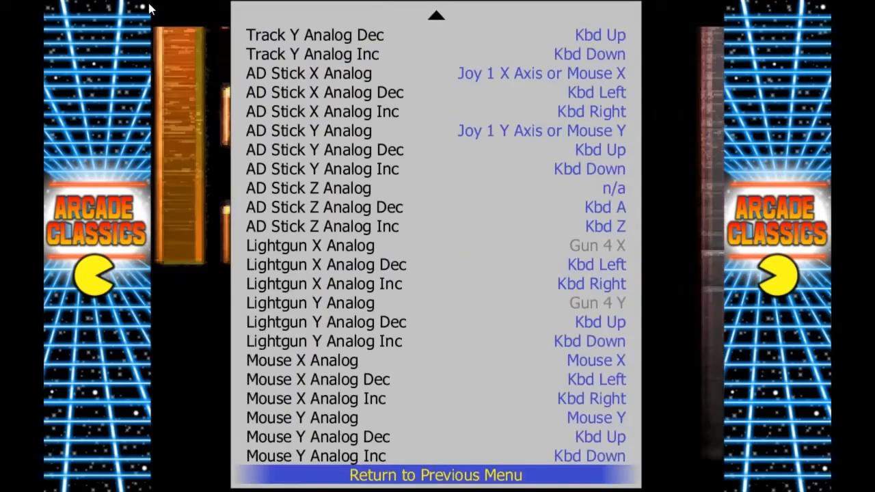
key(Return)
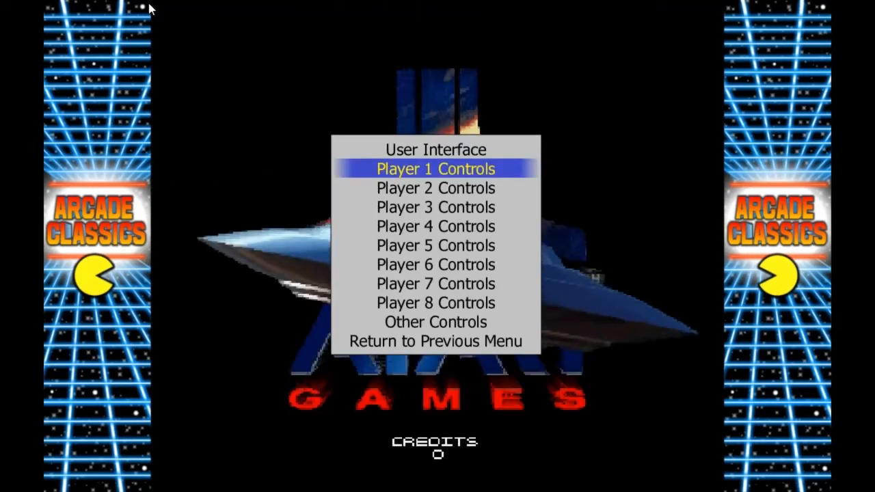
Open the Player 2 control assignments and go through the entries to P2 Button 5
key(Down)
key(Return)
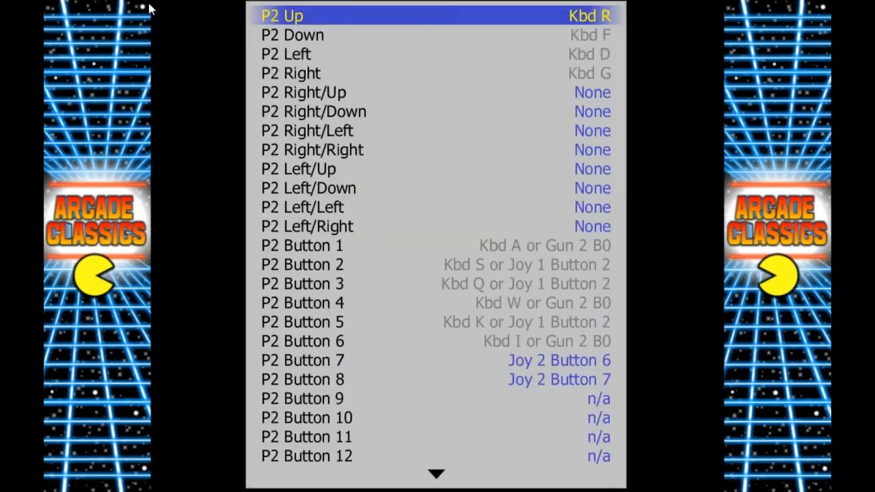
key(Down)
key(Down)
key(Down)
key(Down)
key(Down)
key(Down)
key(Down)
key(Down)
key(Down)
key(Down)
key(Down)
key(Down)
key(Down)
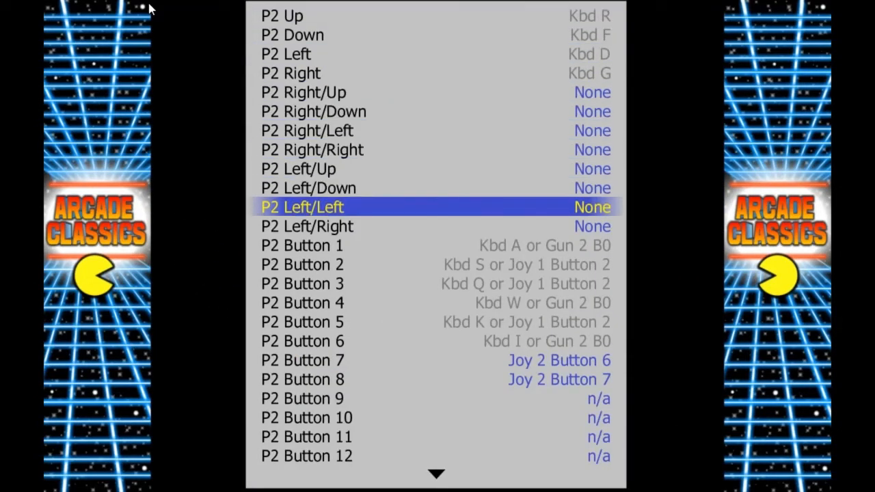
key(Down)
key(Down)
key(Down)
key(Down)
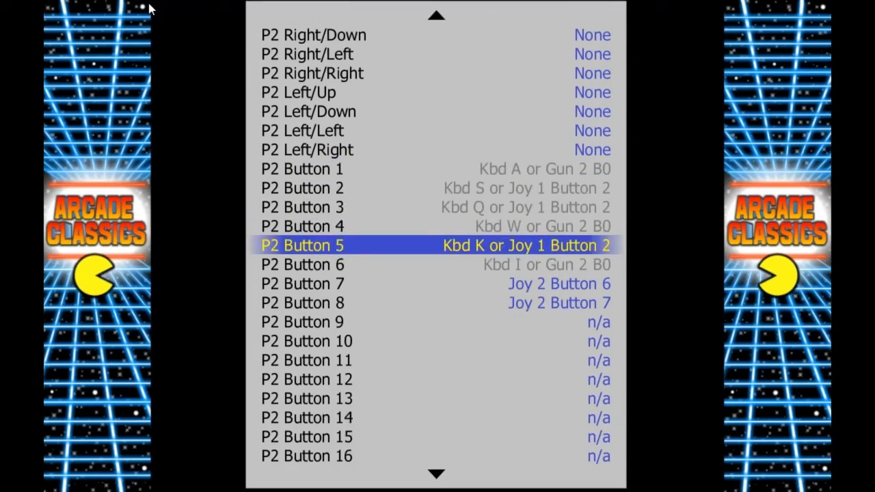
Examine the gun, keyboard and joystick assignments of P2 Button 1 and P2 Button 2
key(Up)
key(Up)
key(Up)
key(Up)
key(Up)
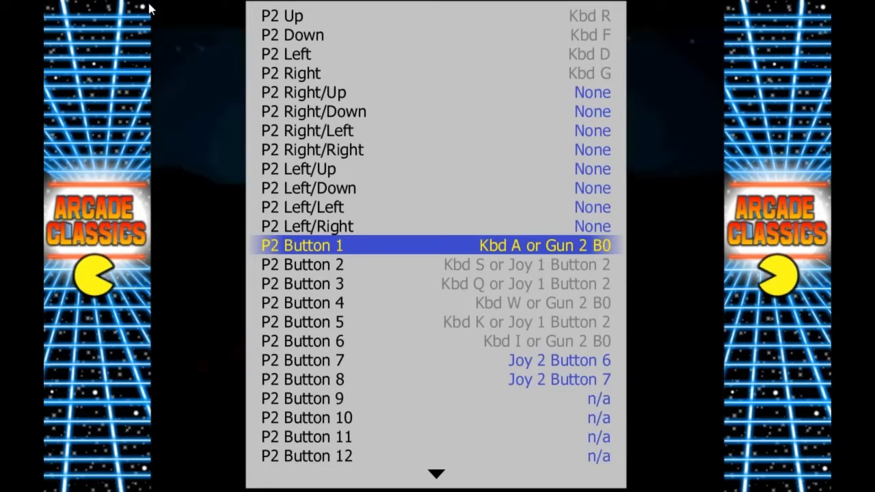
key(Down)
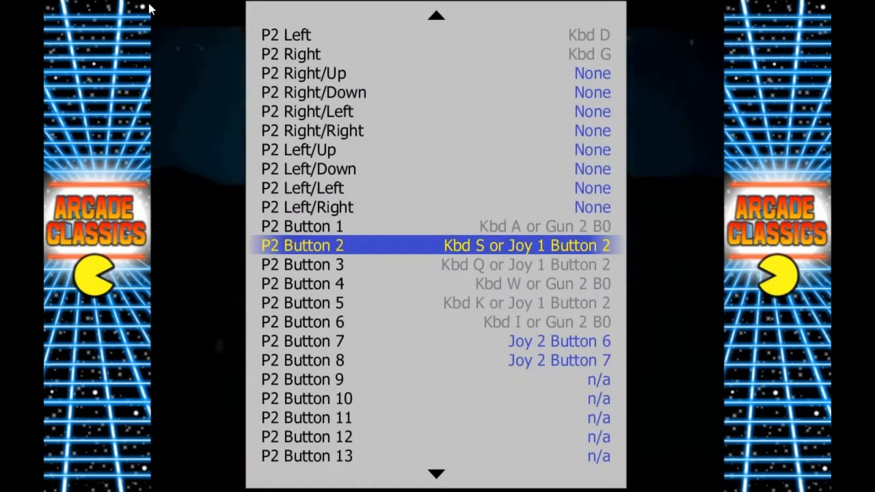
Look over the Player 2 direction entries up to P2 Up and return to P2 Button 2
key(Up)
key(Up)
key(Up)
key(Up)
key(Up)
key(Up)
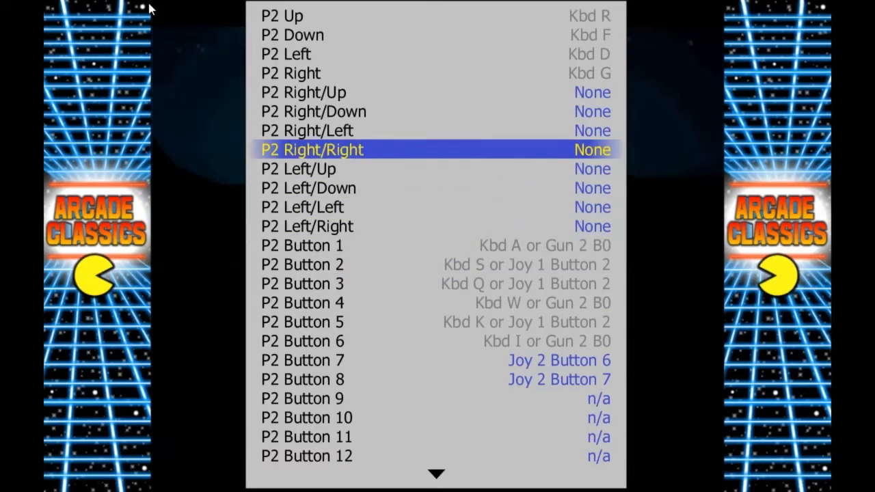
key(Up)
key(Up)
key(Up)
key(Up)
key(Up)
key(Up)
key(Up)
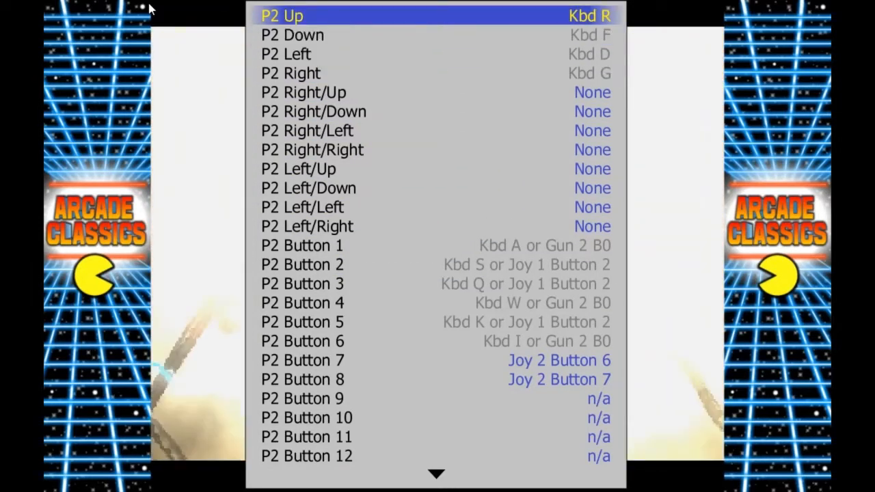
key(Down)
key(Down)
key(Down)
key(Down)
key(Down)
key(Down)
key(Down)
key(Down)
key(Down)
key(Down)
key(Down)
key(Down)
key(Down)
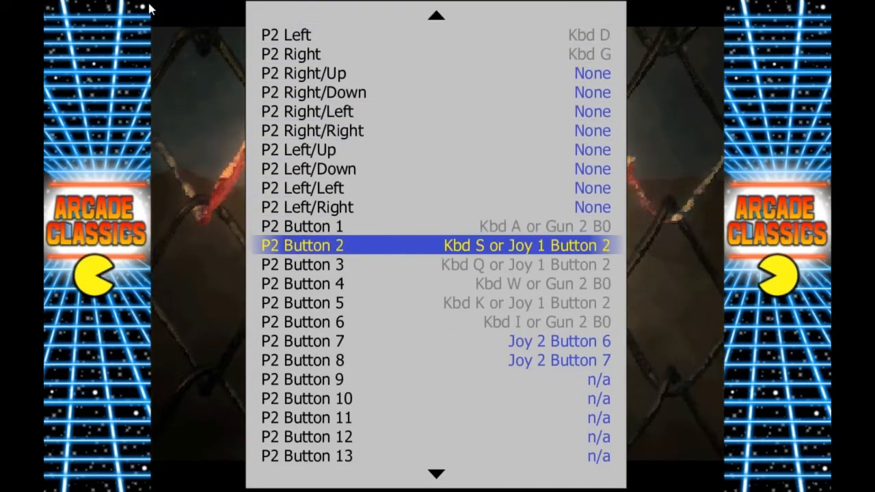
Go to the end of the Player 2 assignments and highlight the Lightgun X 2 Analog entry
key(Up)
key(Up)
key(Up)
key(Up)
key(Up)
key(Up)
key(Up)
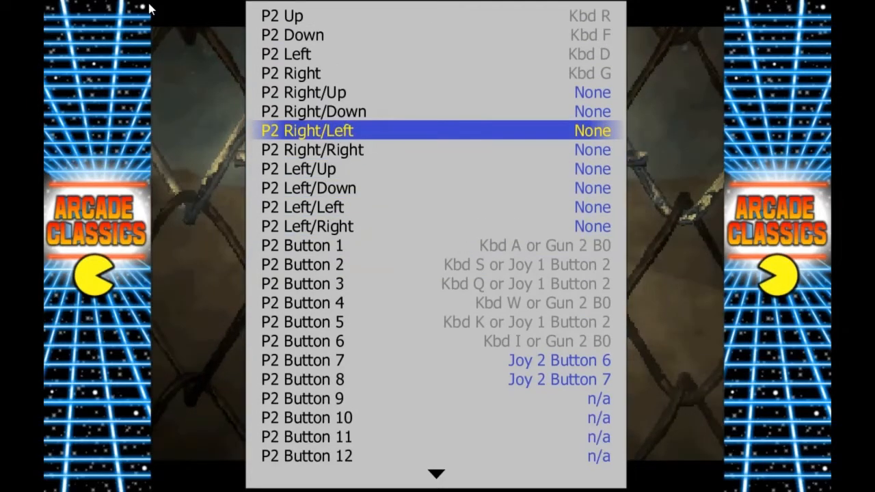
key(Up)
key(Up)
key(Up)
key(Up)
key(Up)
key(Up)
key(Up)
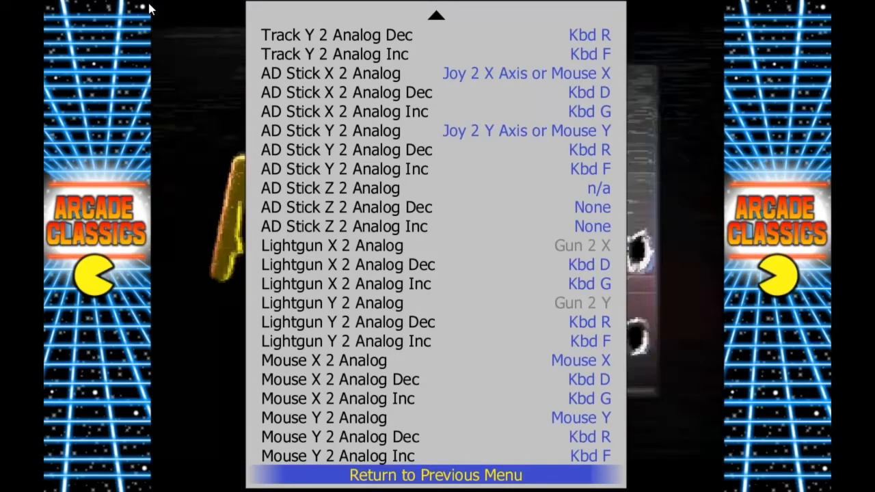
key(Up)
key(Up)
key(Up)
key(Up)
key(Up)
key(Up)
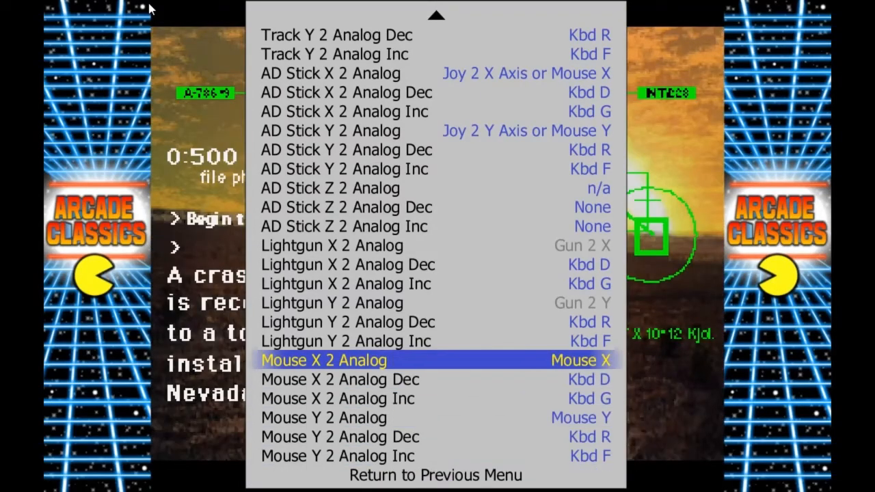
key(Up)
key(Up)
key(Up)
key(Up)
key(Up)
key(Up)
key(Up)
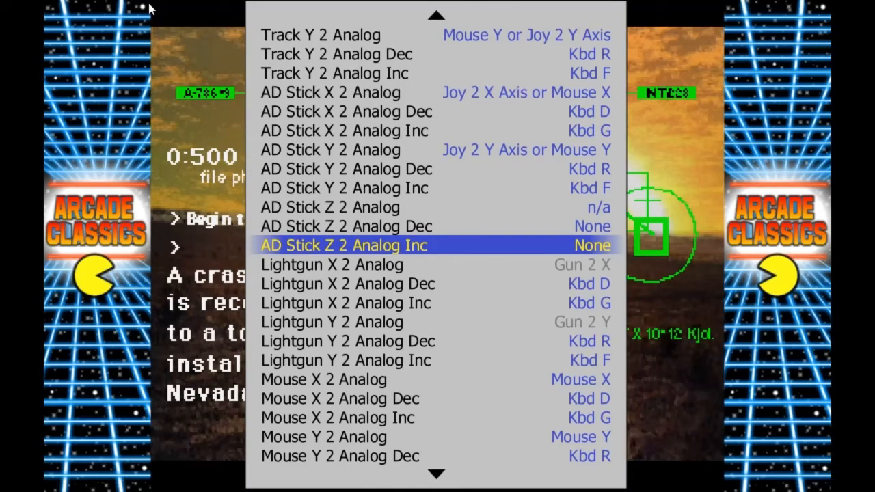
key(Down)
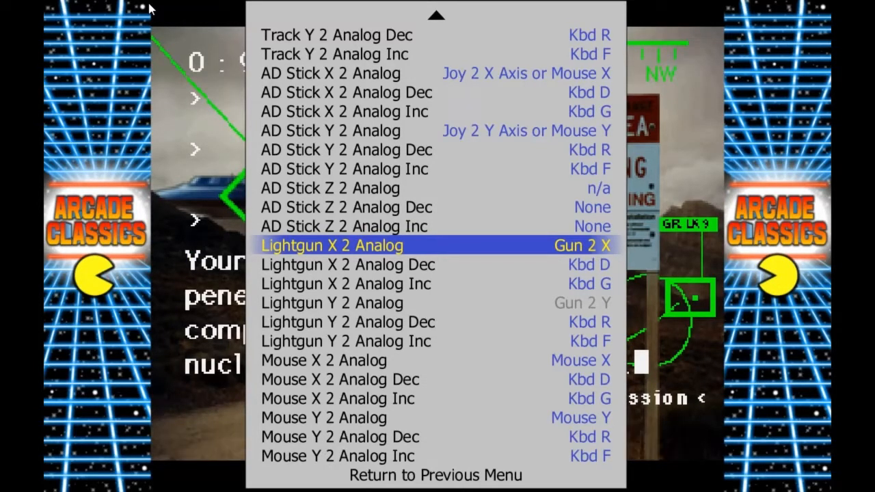
Examine the Lightgun X 2 and Lightgun Y 2 Analog assignments and the Mouse X 2 Analog entry below them
key(Down)
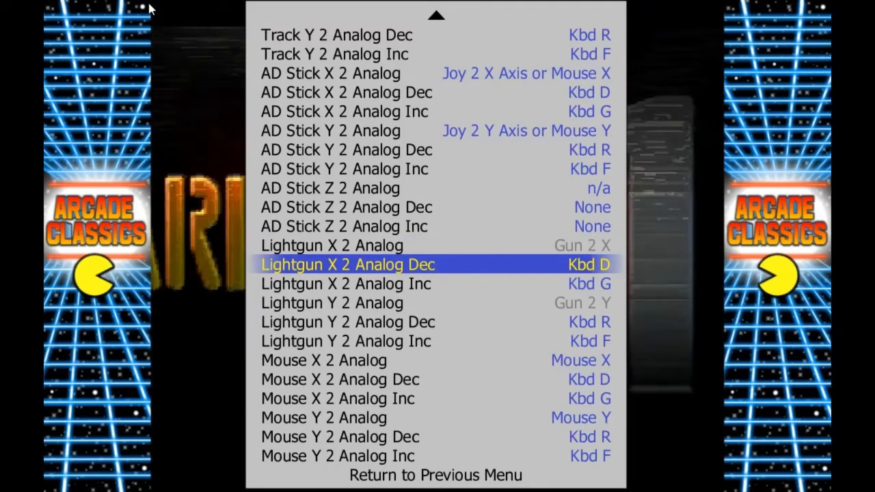
key(Down)
key(Up)
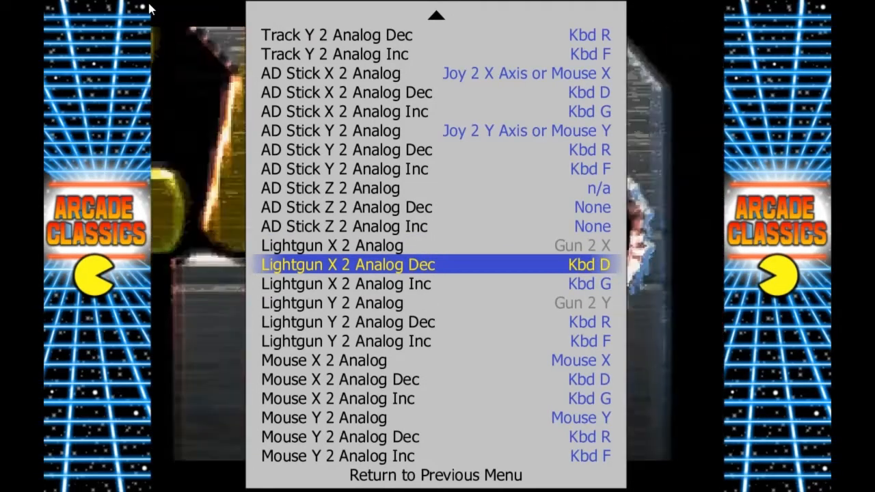
key(Down)
key(Down)
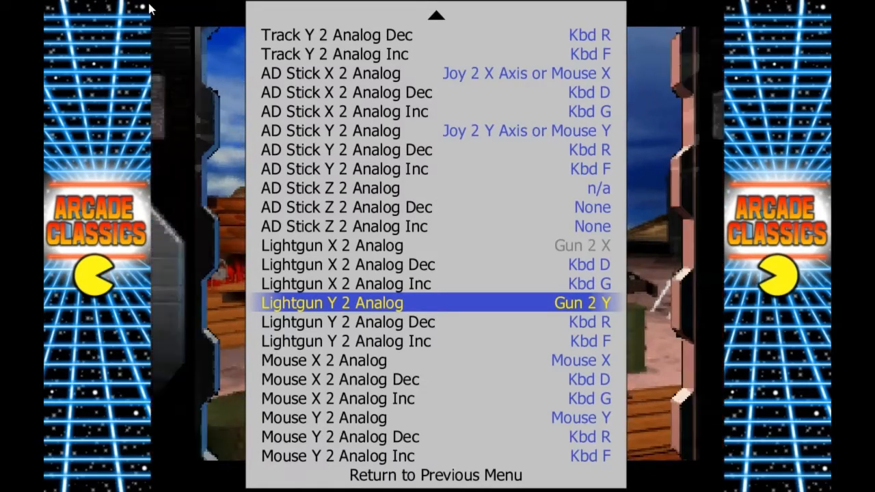
key(Down)
key(Down)
key(Down)
key(Down)
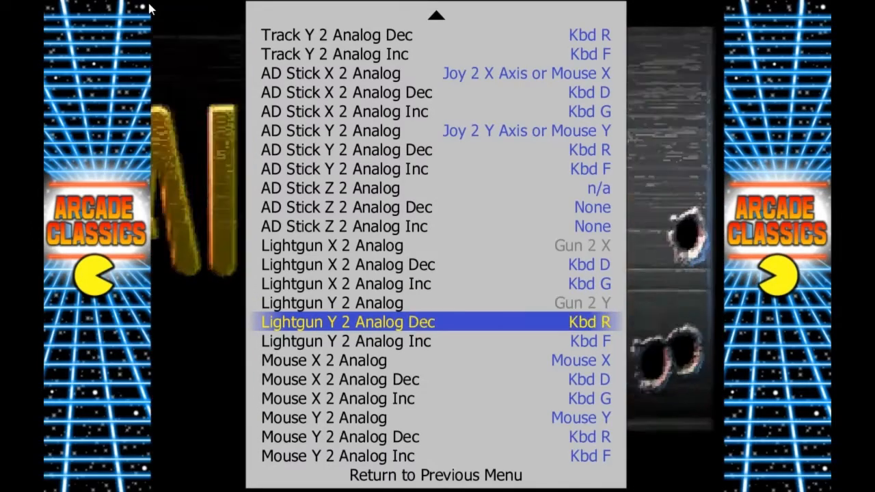
key(Up)
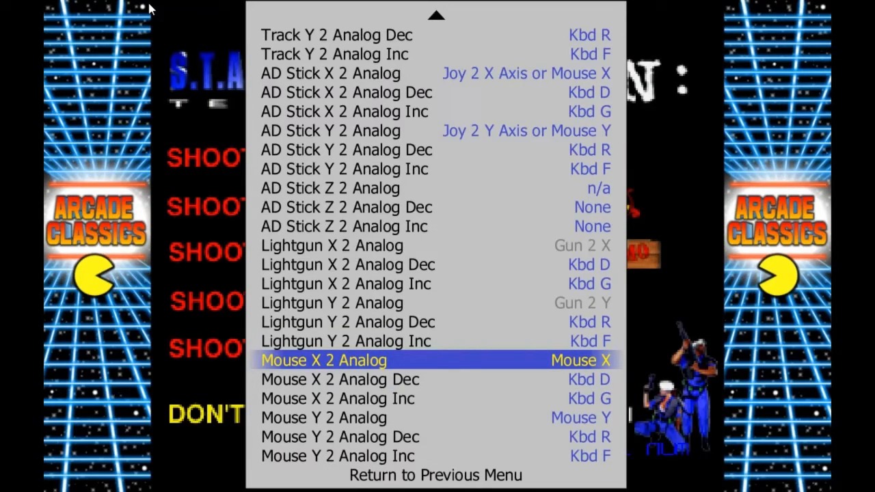
Look past the remaining Player 2 mouse entries and return to the list of players
key(Down)
key(Down)
key(Down)
key(Down)
key(Down)
key(Down)
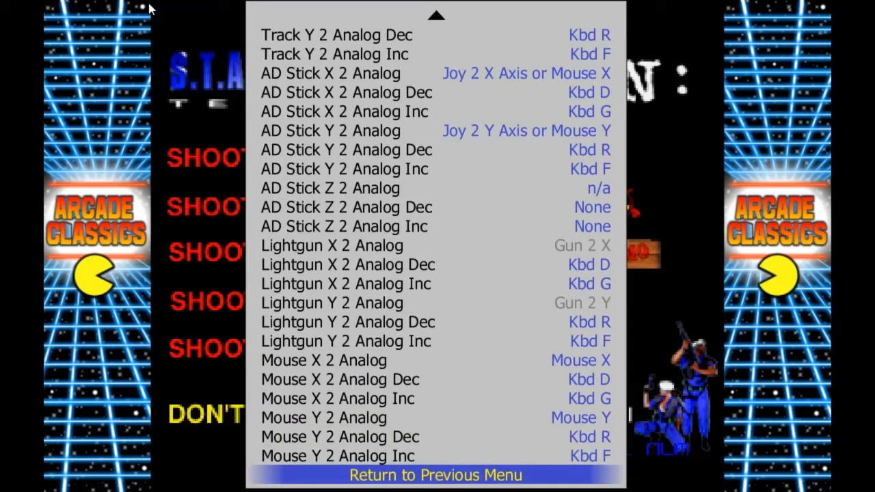
key(Return)
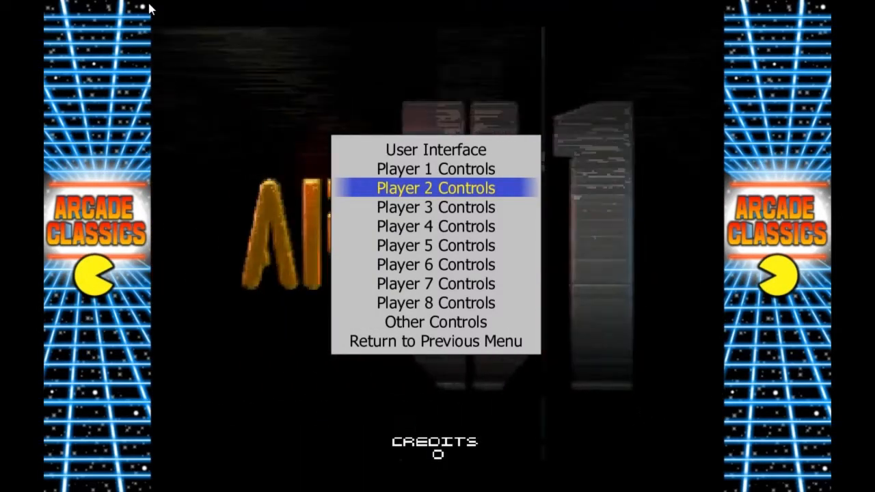
Leave the general input settings and open the input assignments specific to this machine
key(Up)
key(Up)
key(Up)
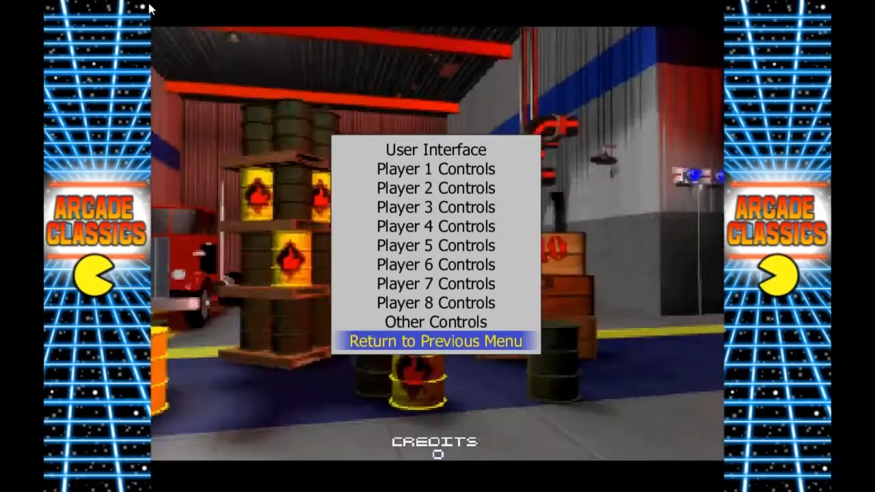
key(Return)
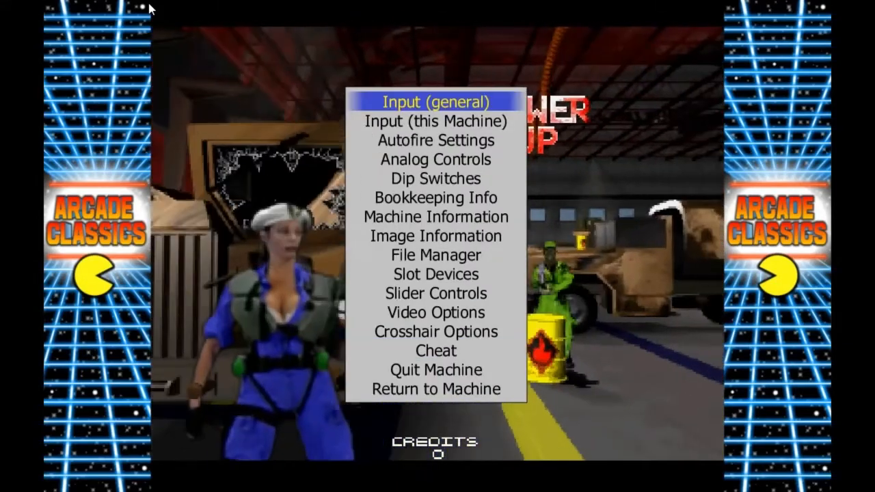
key(Down)
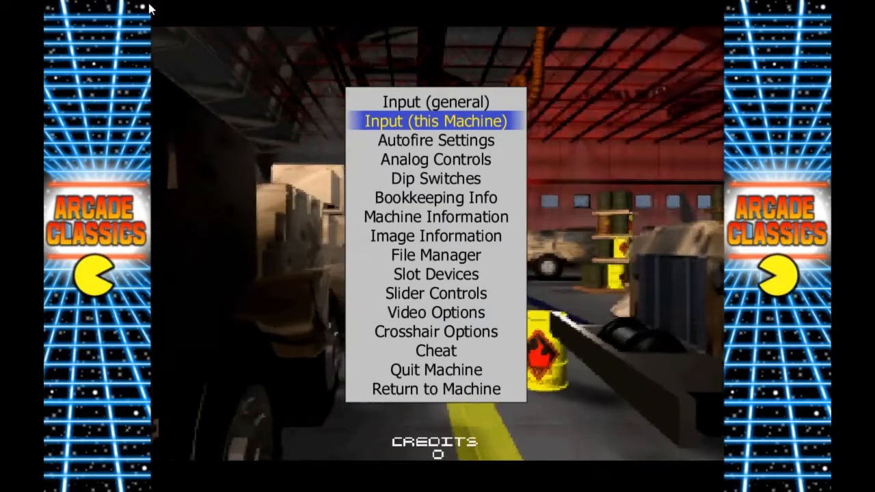
key(Return)
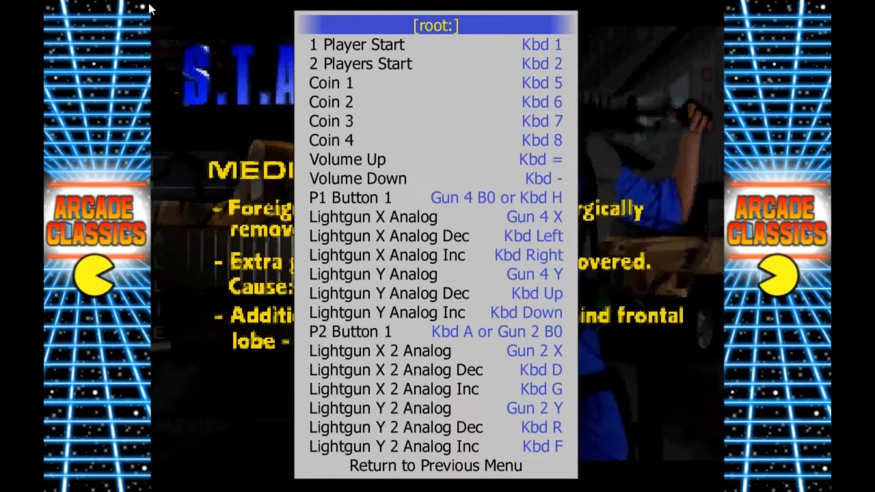
Go through the start, coin and volume assignments of this machine to the Lightgun X Analog entry
key(Down)
key(Down)
key(Down)
key(Down)
key(Down)
key(Down)
key(Down)
key(Down)
key(Down)
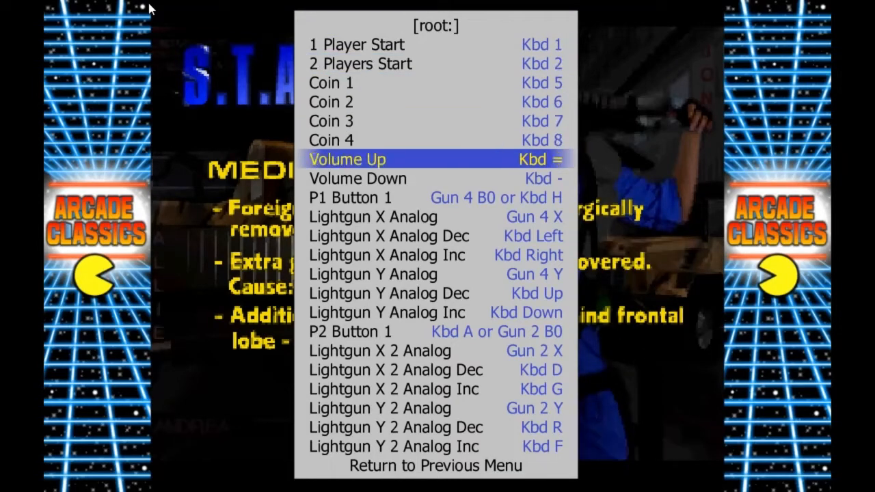
key(Down)
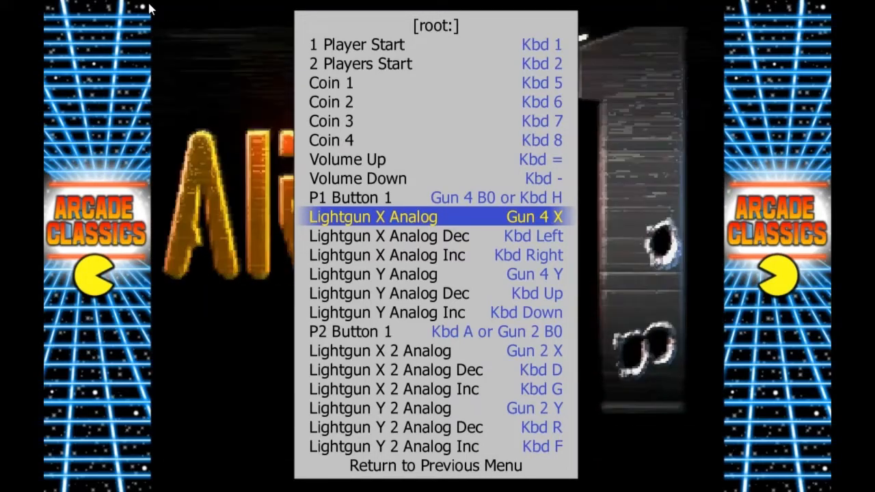
Examine this machine's light gun and button assignments for both players as far as Lightgun Y 2 Analog
key(Down)
key(Down)
key(Down)
key(Down)
key(Down)
key(Down)
key(Down)
key(Down)
key(Down)
key(Down)
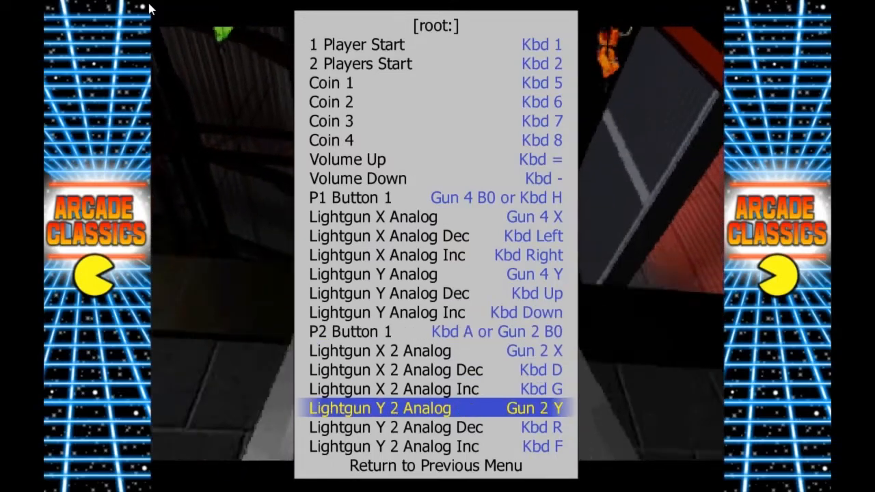
Review this machine's assignments upward from Lightgun Y 2 Analog through P1 Button 1 to the Coin 4 entry
key(Up)
key(Up)
key(Up)
key(Up)
key(Up)
key(Up)
key(Up)
key(Up)
key(Up)
key(Up)
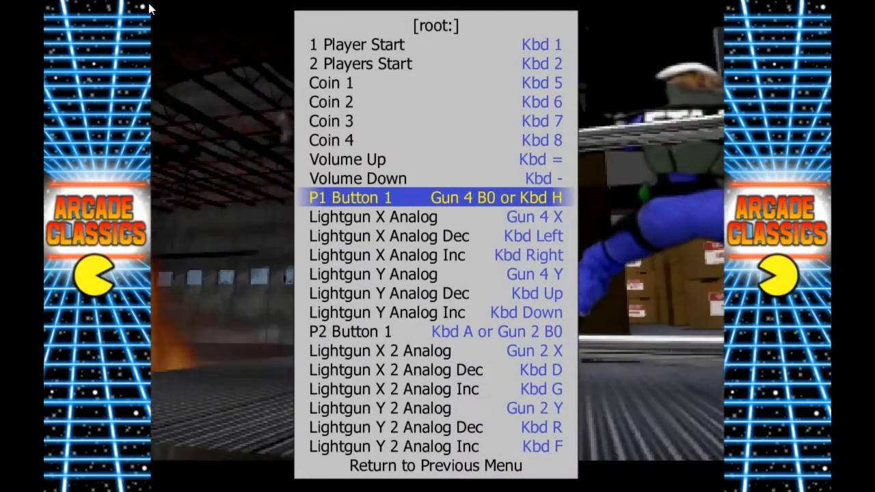
key(Up)
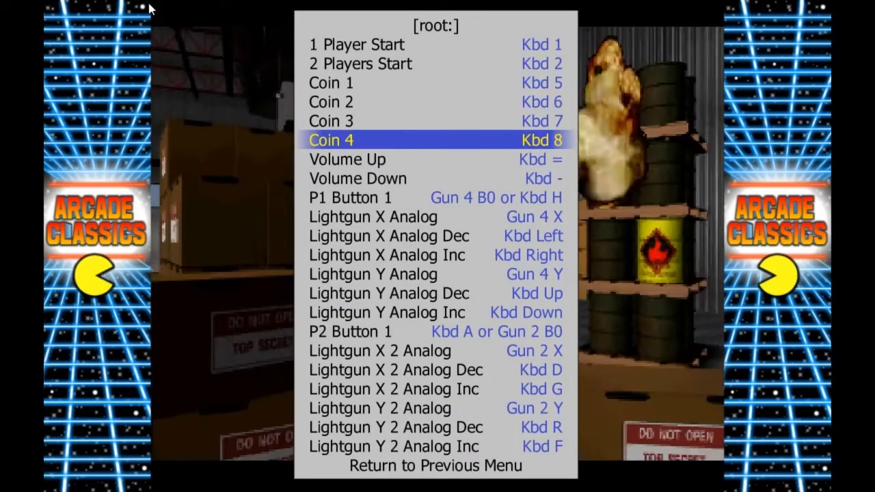
key(Down)
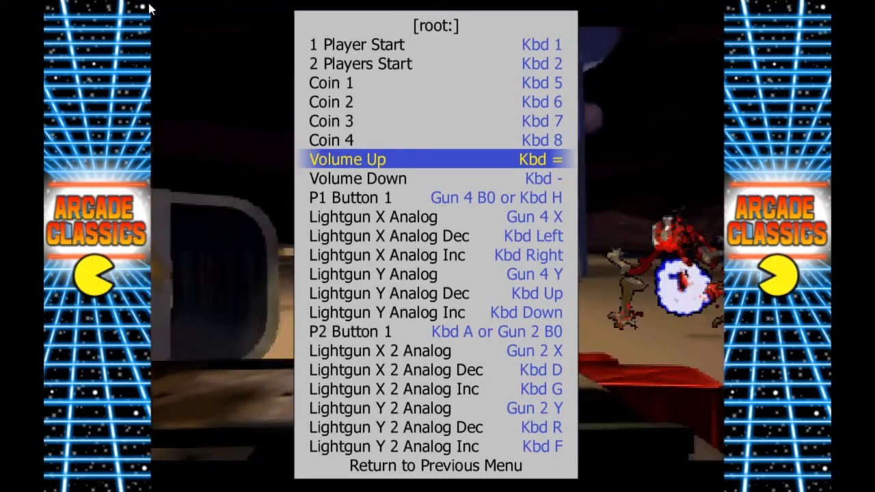
key(Up)
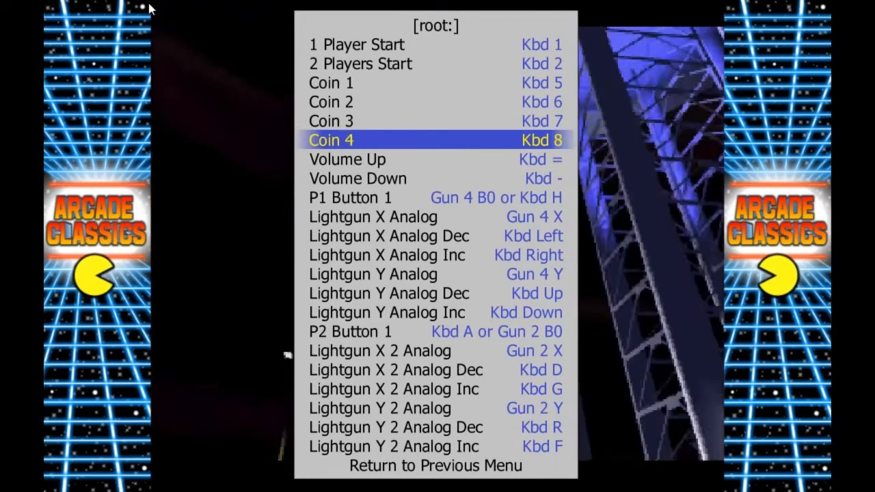
Leave this machine's input assignments and return to the running Area 51 game
key(Up)
key(Up)
key(Up)
key(Up)
key(Up)
key(Up)
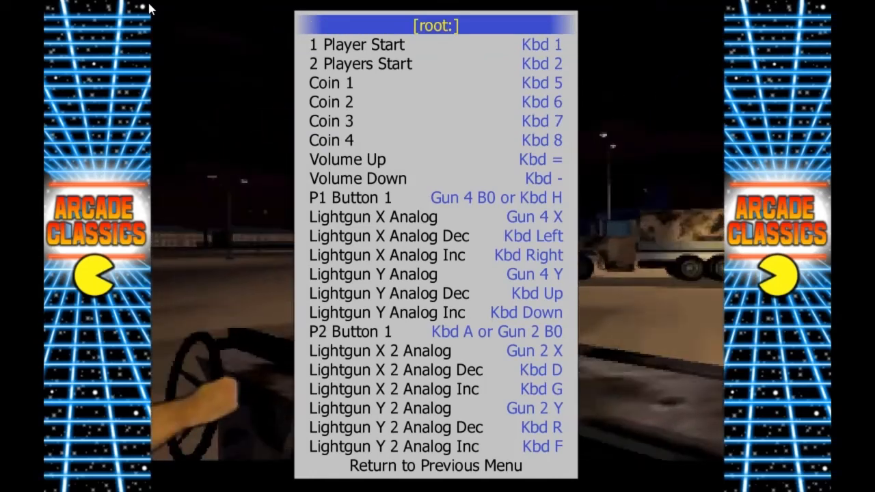
key(Up)
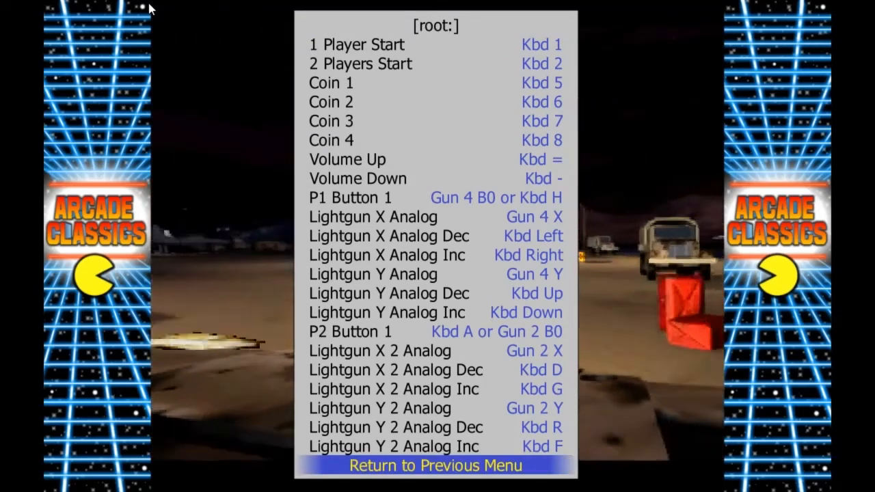
key(Return)
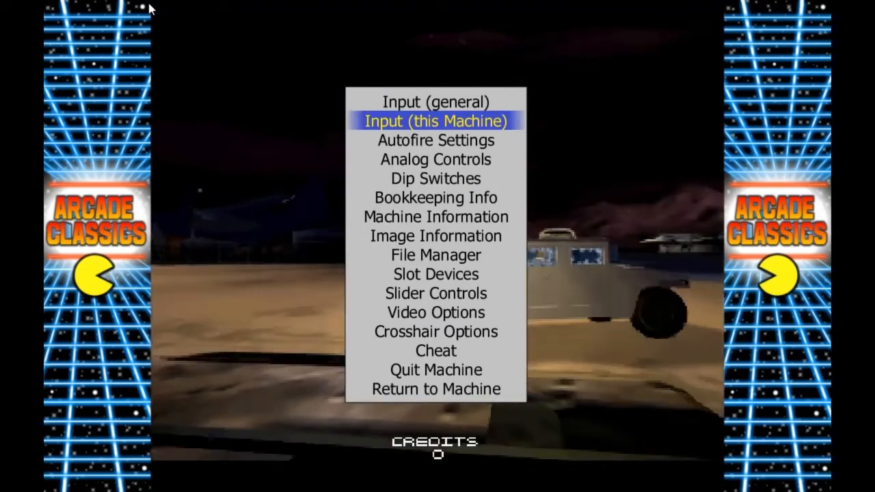
key(Up)
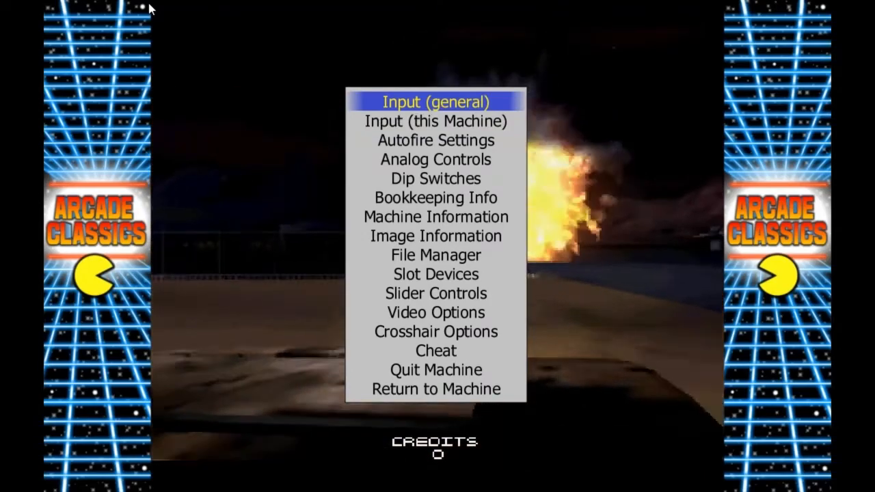
key(Up)
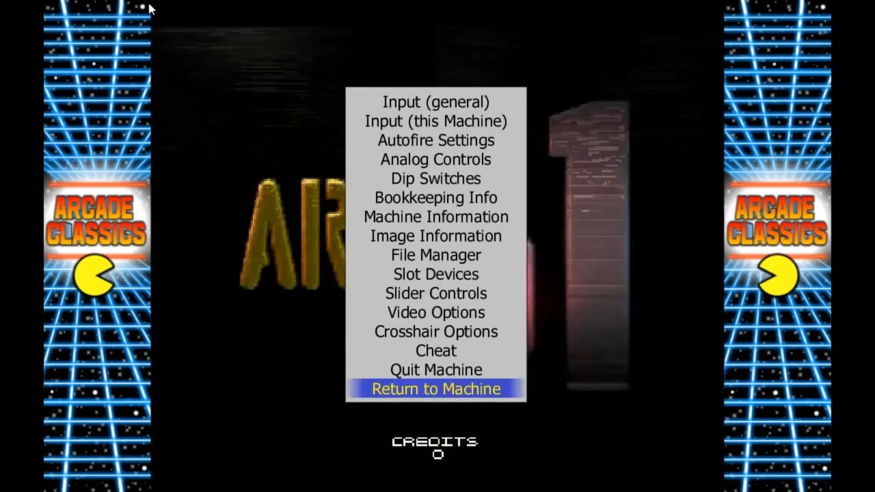
key(Return)
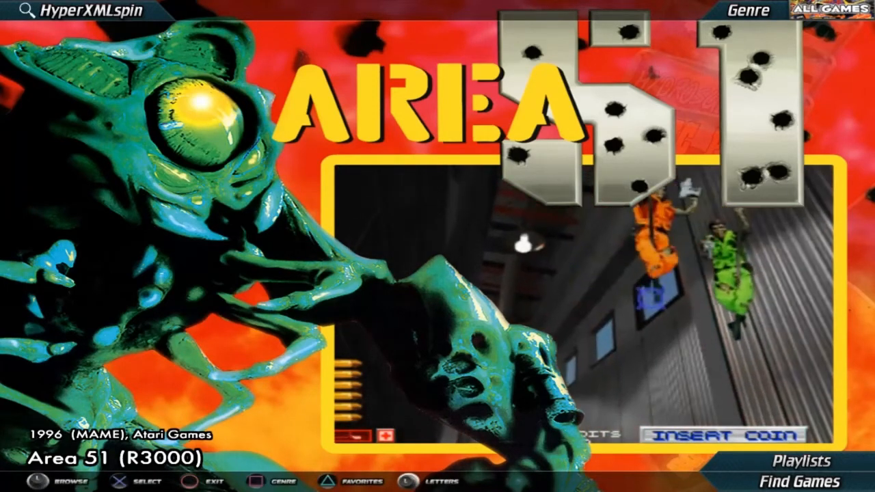
Switch to RocketLauncherUI and open the MAMEUIFX64 emulator from the MAME module
key(Return)
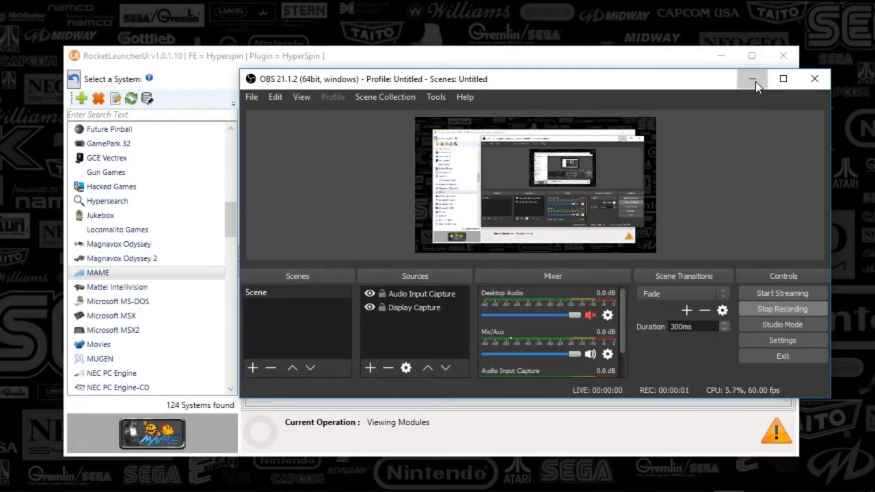
click(753, 80)
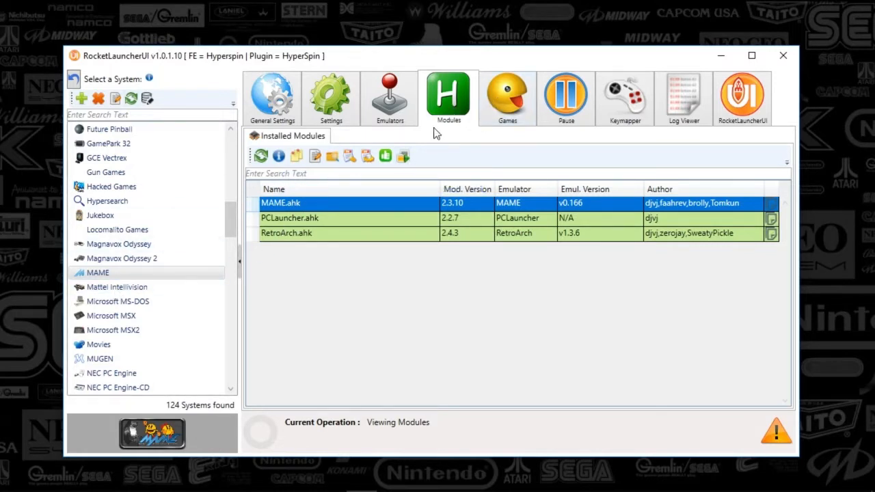
click(403, 157)
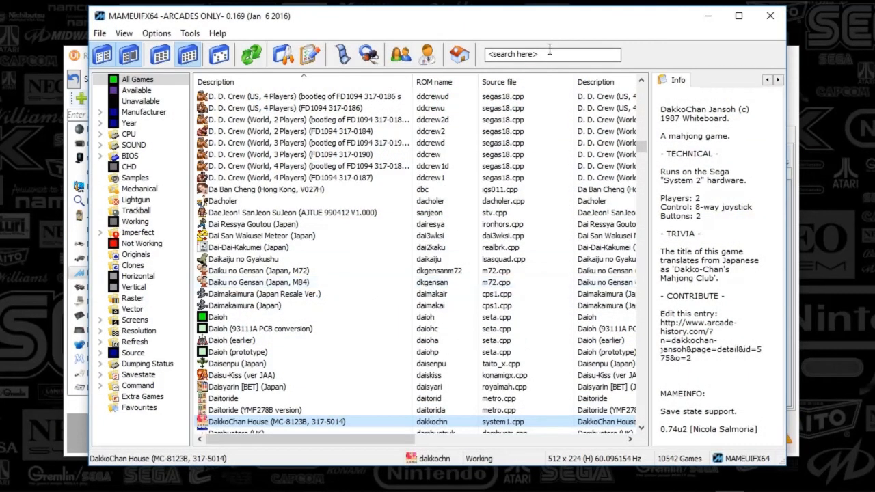
Search the MAME game list for "area" and launch Area 51 / Maximum Force Duo (R3000)
click(541, 55)
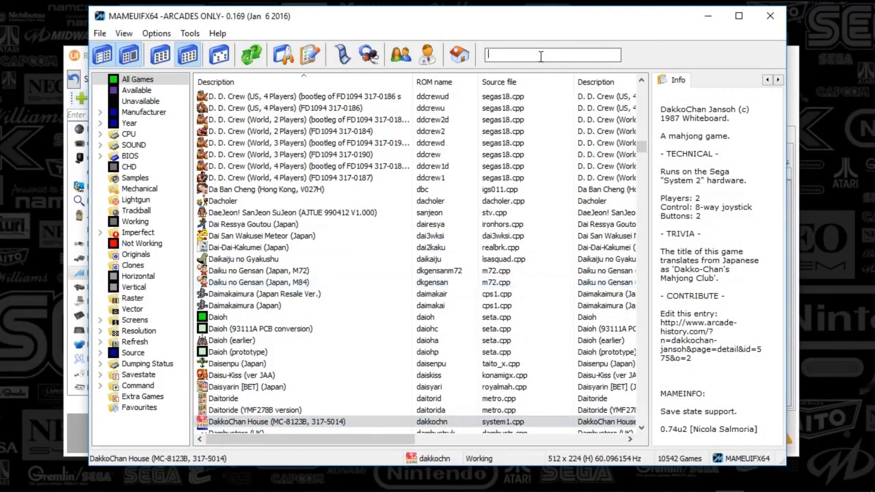
text(area)
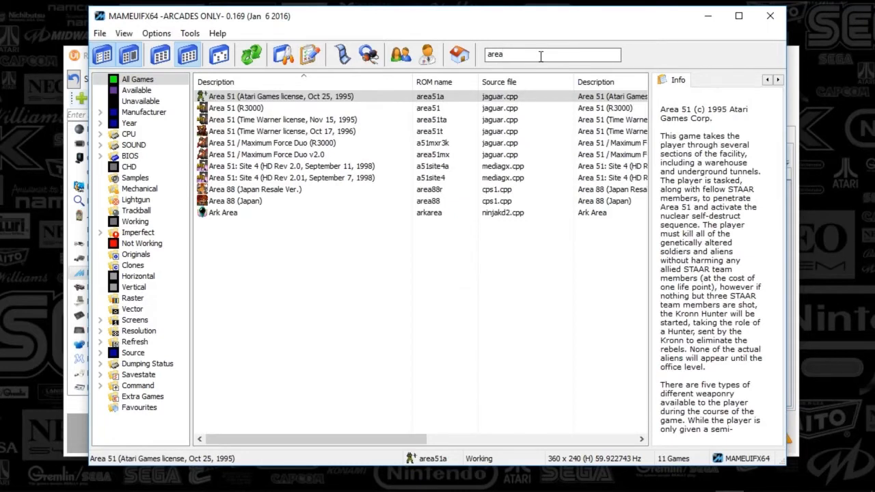
click(317, 157)
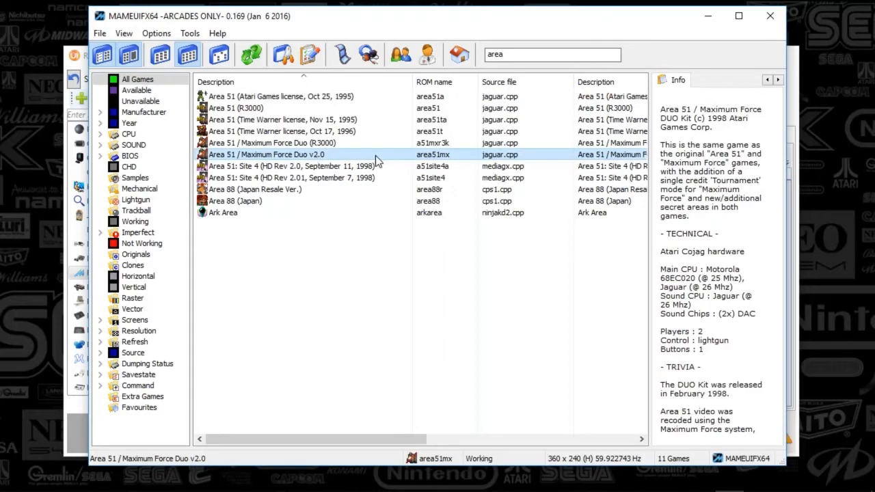
double_click(295, 158)
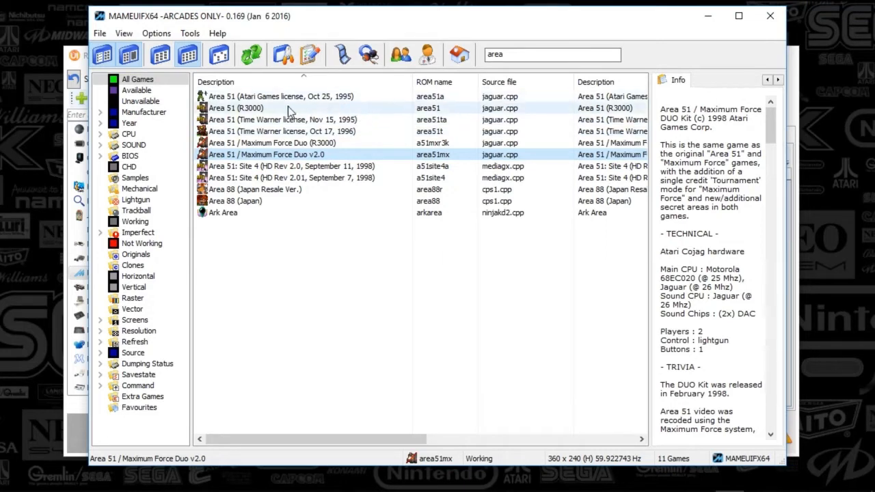
double_click(264, 145)
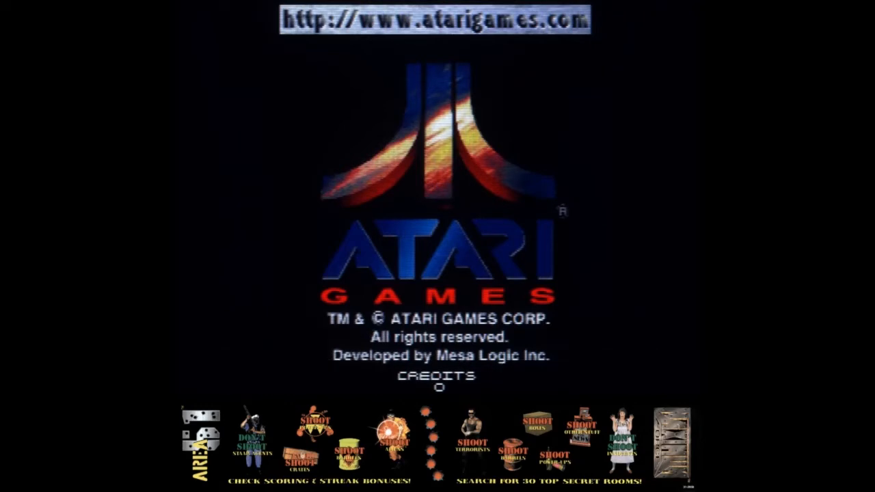
key(grave)
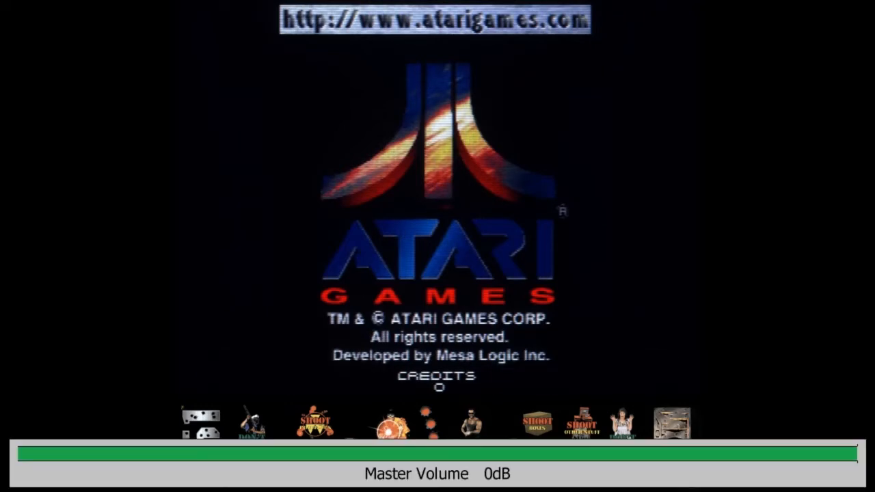
key(grave)
key(Tab)
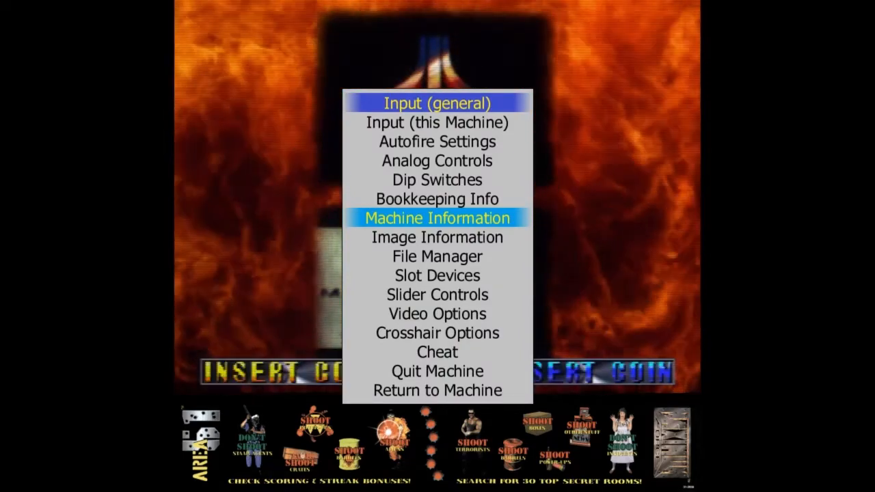
key(Down)
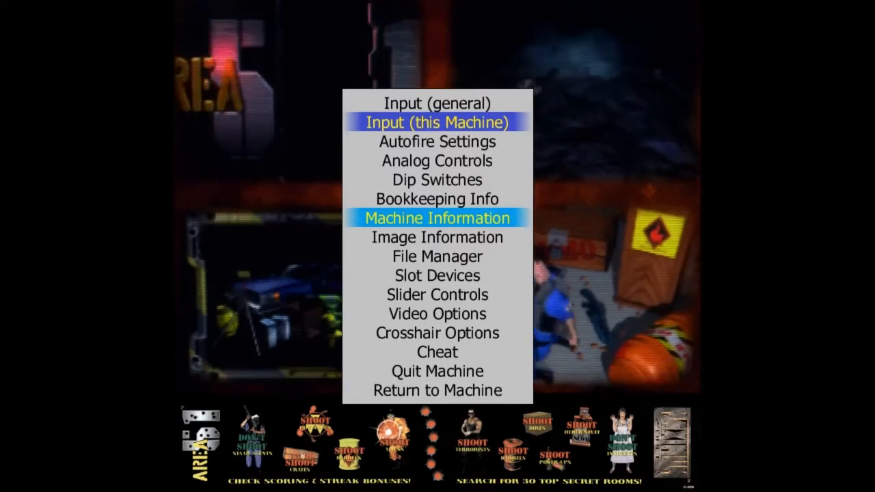
key(Up)
key(Down)
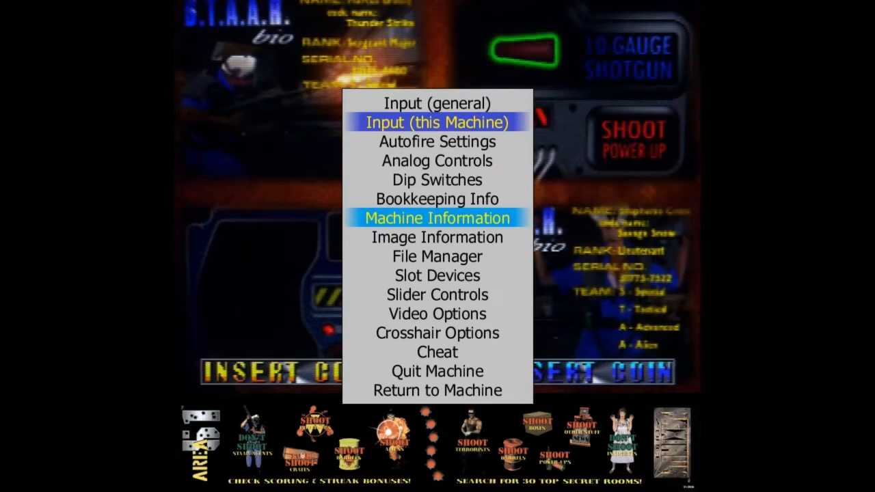
key(Tab)
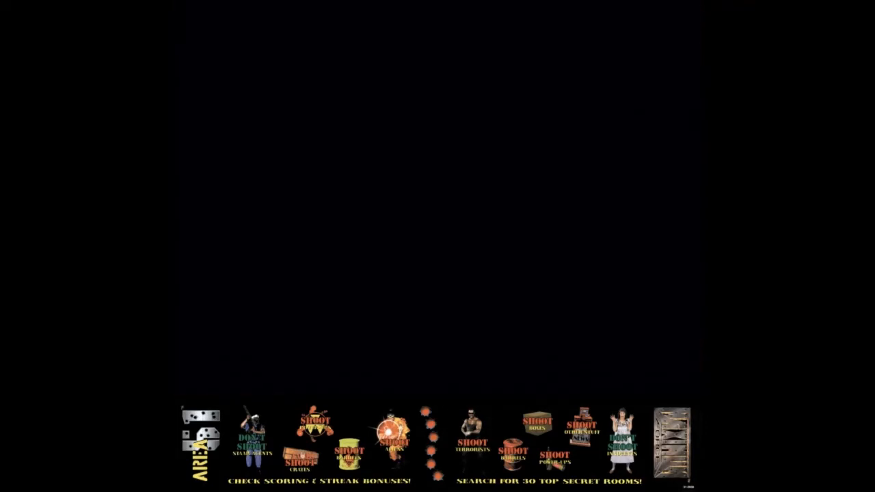
Enter the game's service test mode and open the input assignments specific to this machine
key(F2)
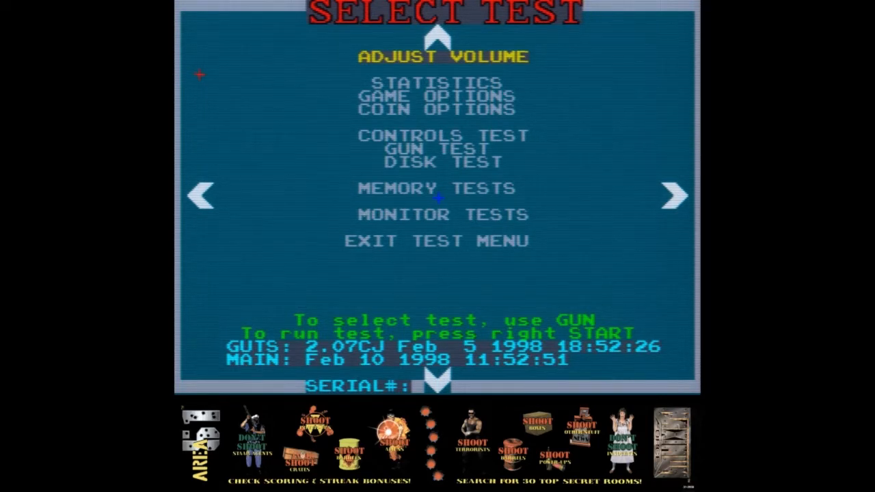
key(Tab)
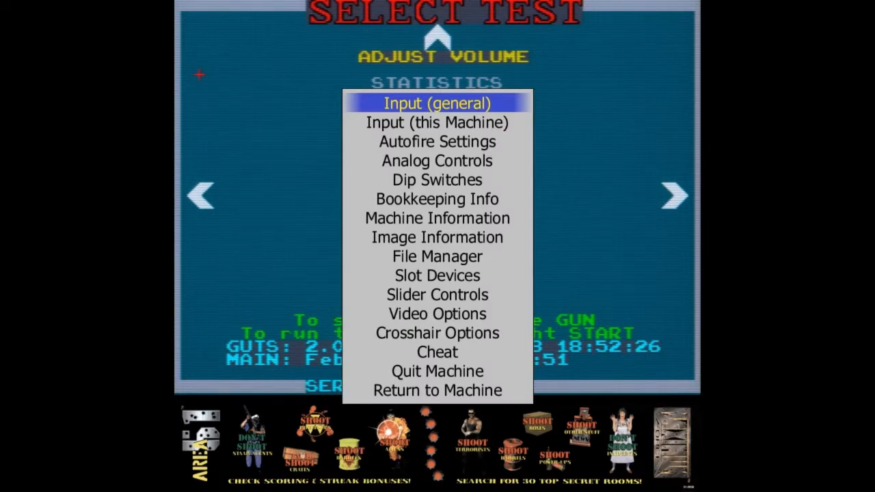
key(Down)
key(Up)
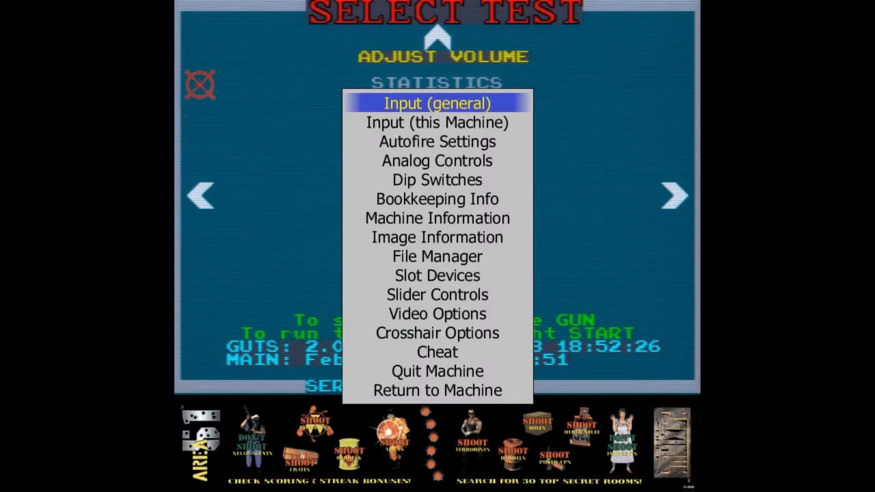
key(Down)
key(Up)
key(Down)
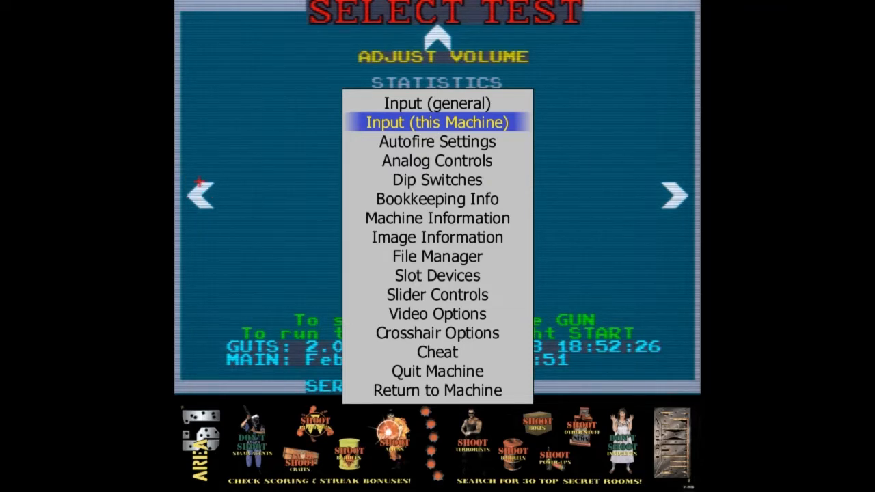
key(Up)
key(Down)
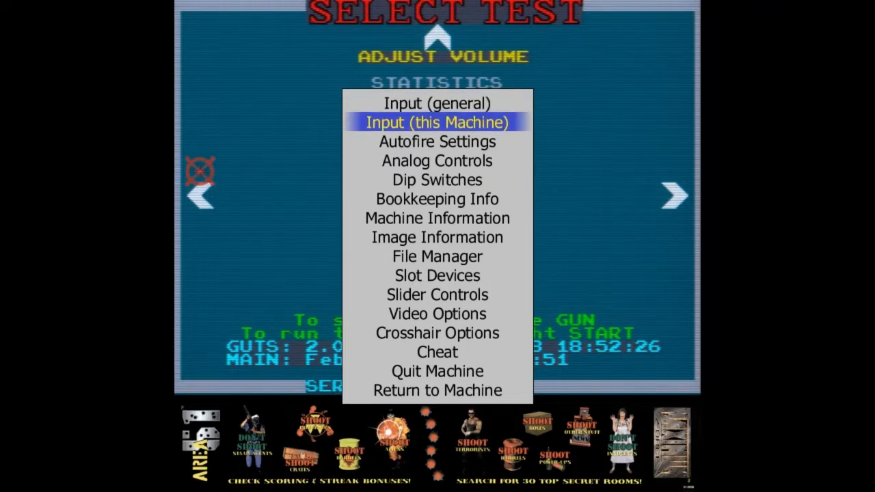
key(Return)
Examine this machine's start, coin, volume, button and light gun assignments around the Lightgun X Analog entries
key(Down)
key(Down)
key(Down)
key(Down)
key(Down)
key(Down)
key(Down)
key(Down)
key(Down)
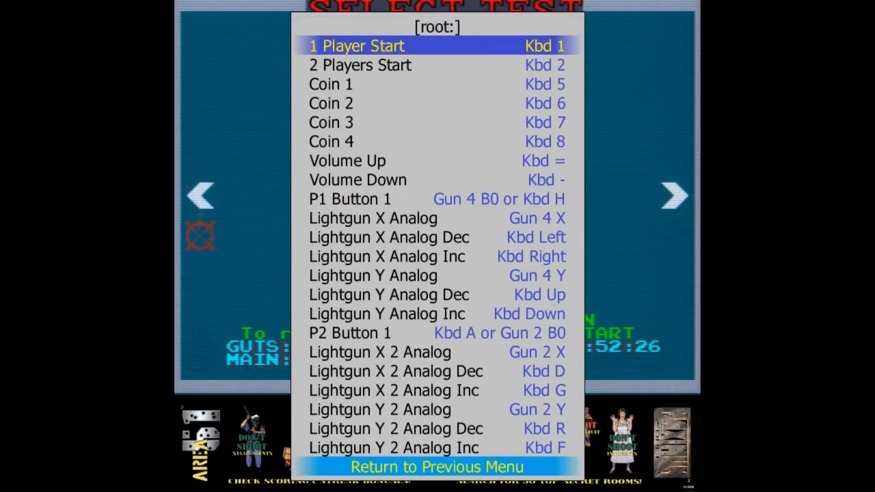
key(Down)
key(Down)
key(Down)
key(Down)
key(Down)
key(Down)
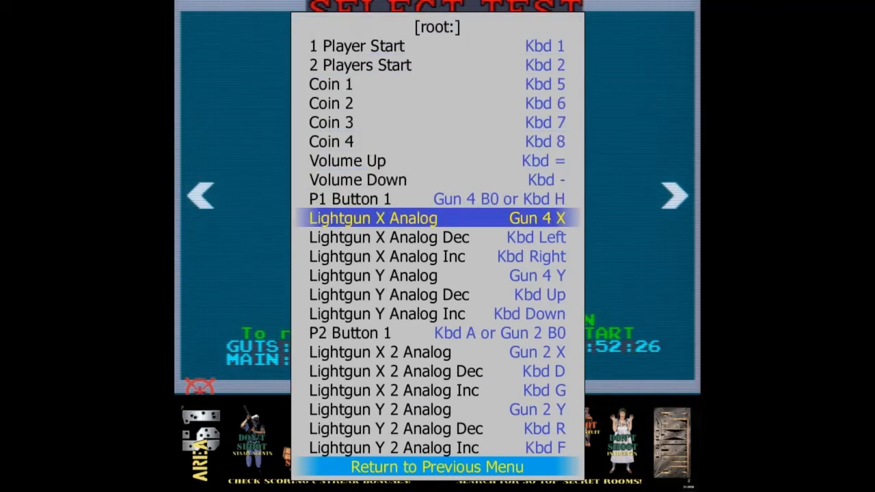
key(Up)
key(Up)
key(Up)
key(Up)
key(Up)
key(Up)
key(Up)
key(Up)
key(Up)
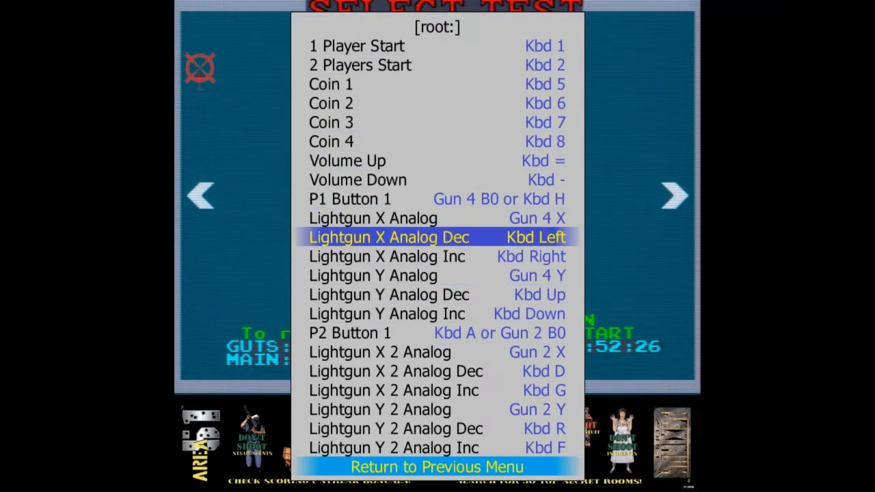
key(Down)
key(Down)
key(Down)
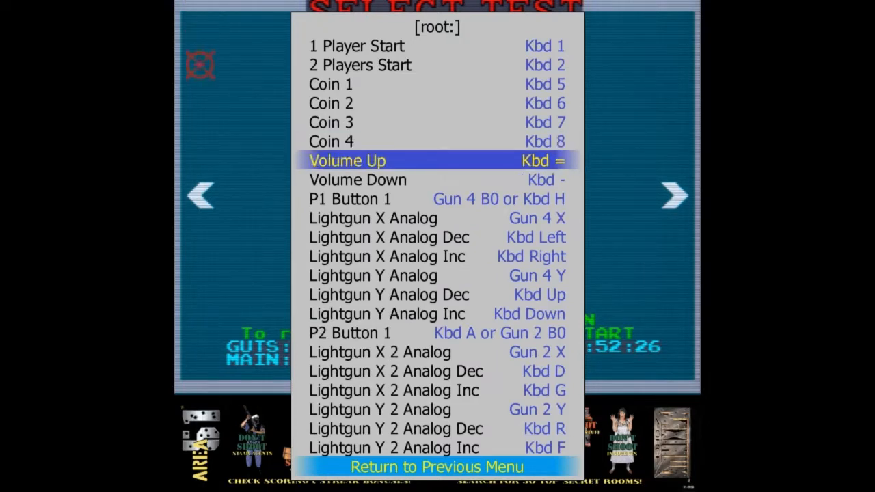
Leave this machine's input assignments and close the settings menu
key(Up)
key(Up)
key(Up)
key(Up)
key(Up)
key(Up)
key(Up)
key(Up)
key(Up)
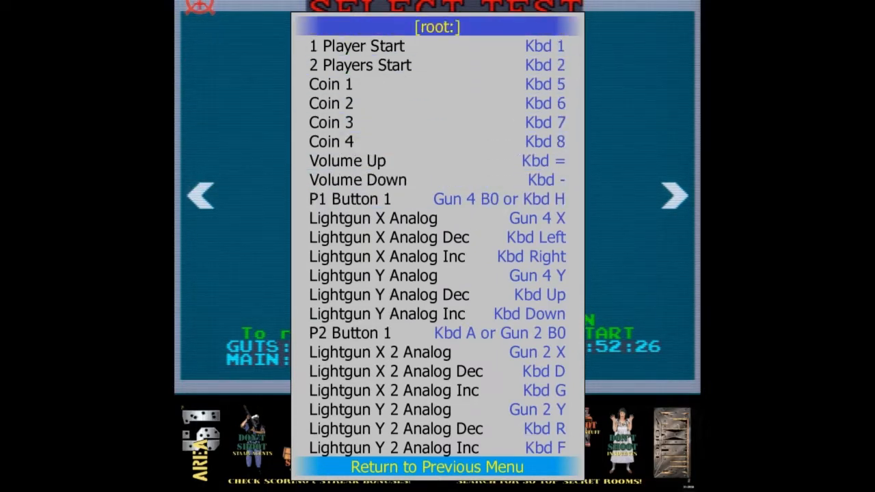
key(Up)
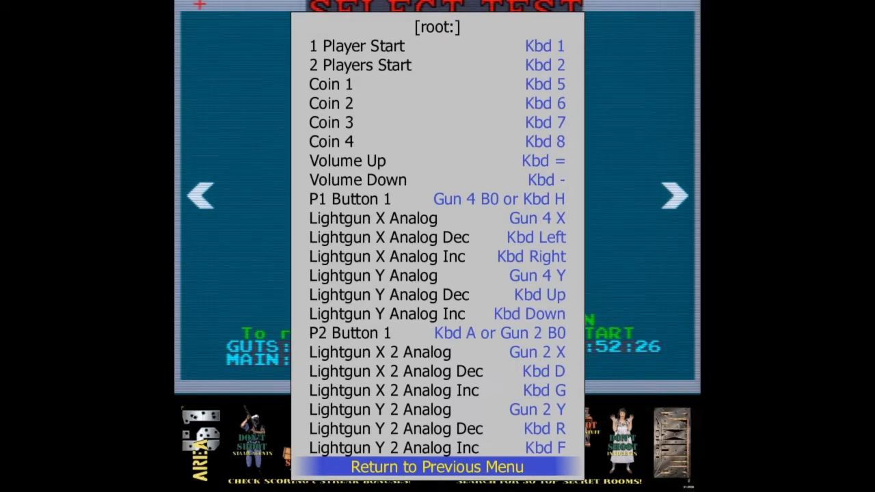
key(Return)
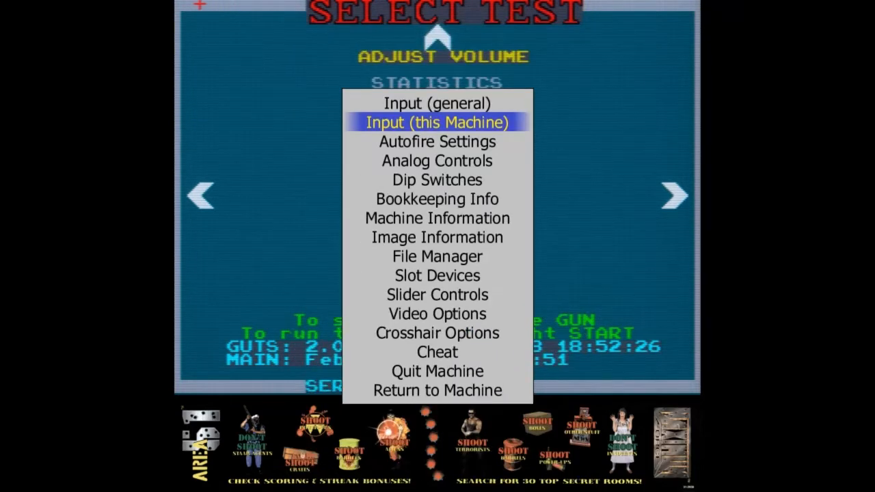
key(Tab)
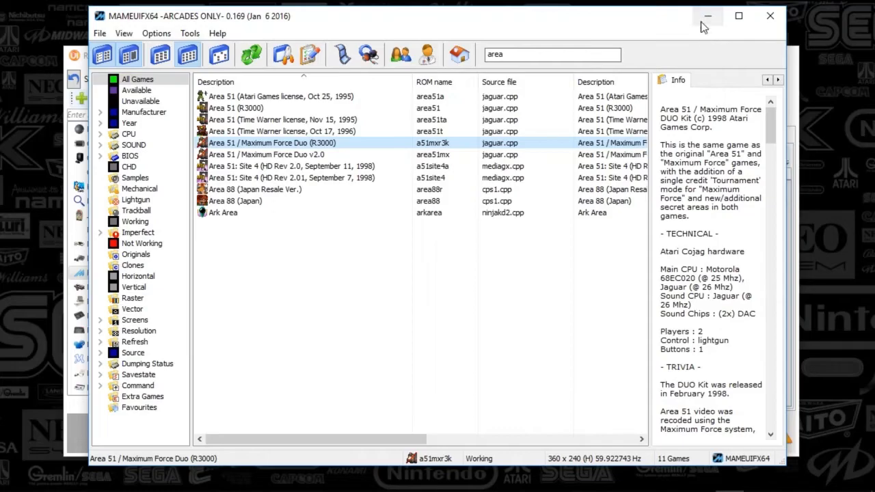
Leave MAMEUIFX64 and select the Nintendo Entertainment System in RocketLauncherUI to list its installed modules
click(770, 16)
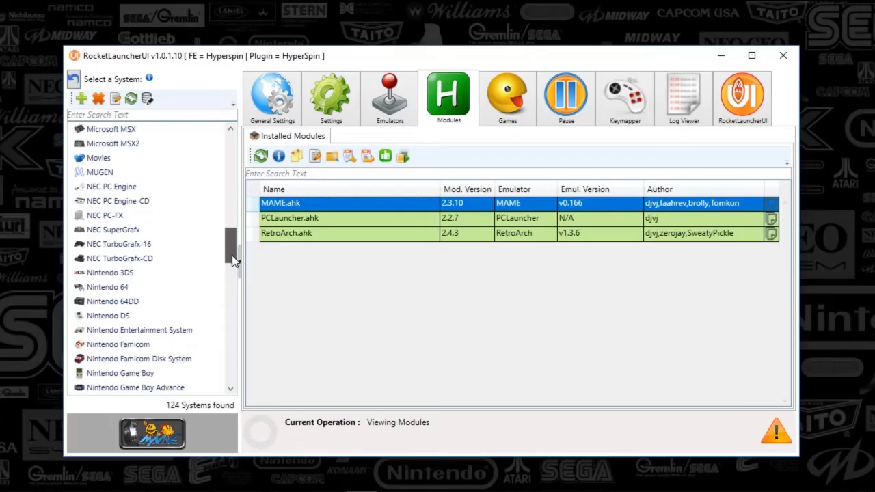
scroll(230, 249, down, 3)
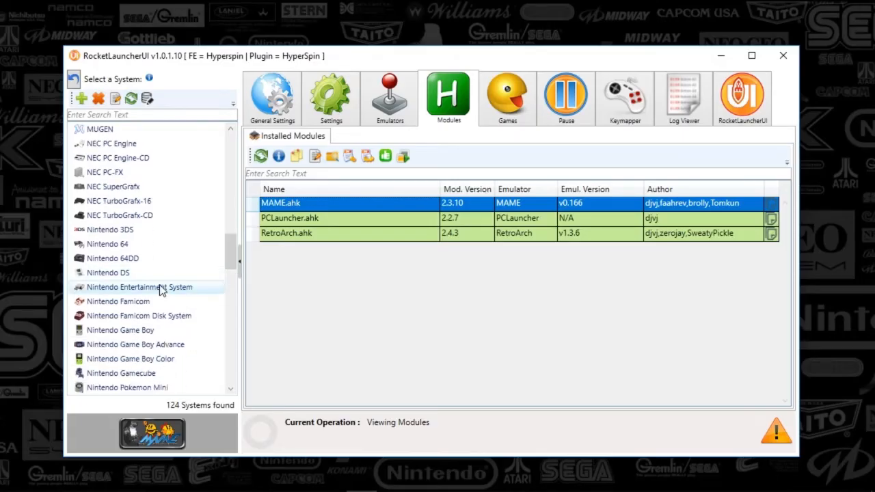
click(162, 288)
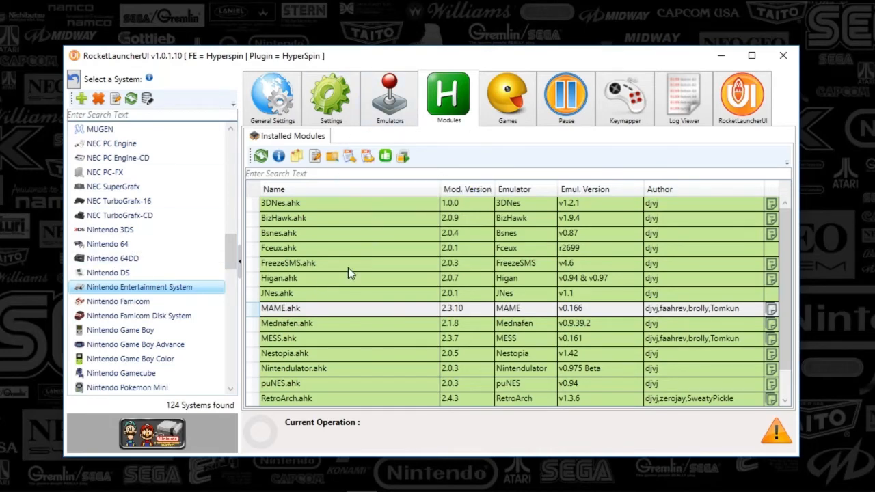
Select the Nestopia.ahk module in the Nintendo Entertainment System module list
click(338, 279)
click(297, 355)
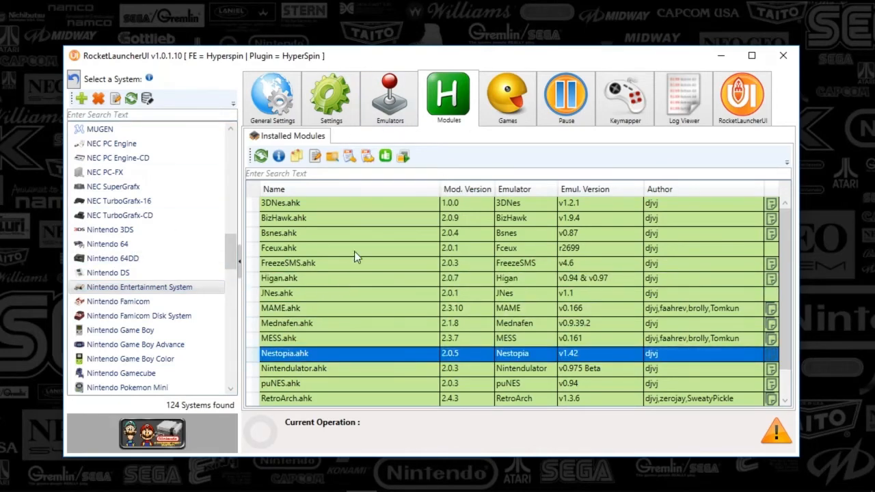
click(404, 158)
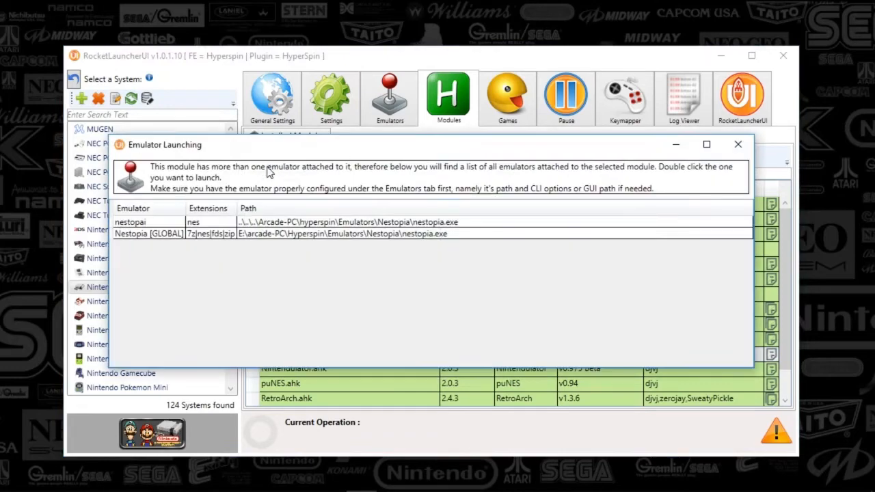
double_click(152, 223)
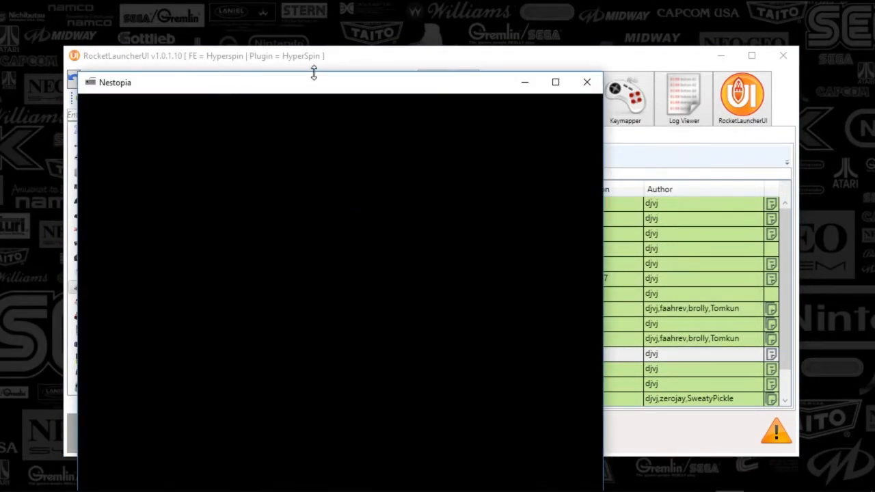
drag(314, 74, 443, 54)
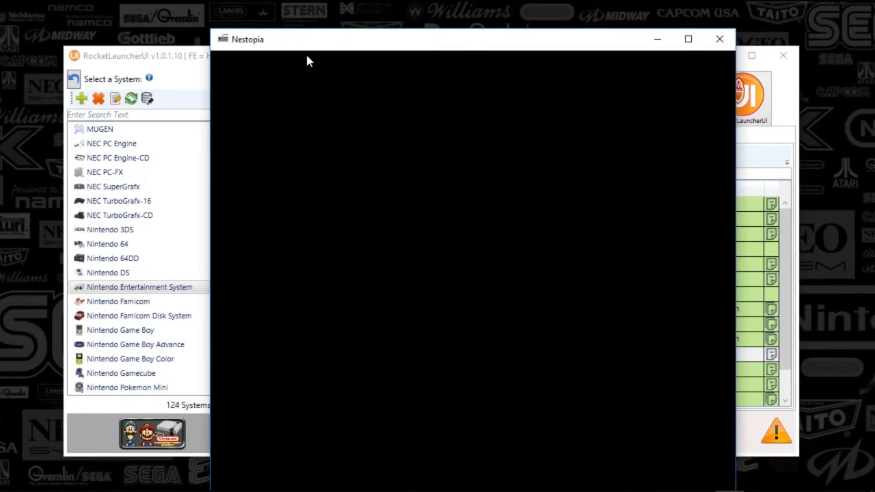
key(Escape)
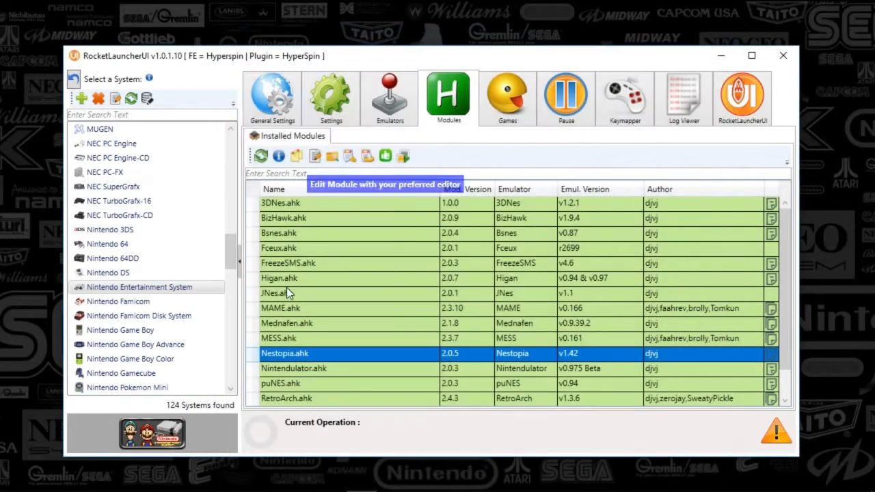
Launch the nestopai emulator attached to the Nestopia.ahk module and open its input options
click(402, 156)
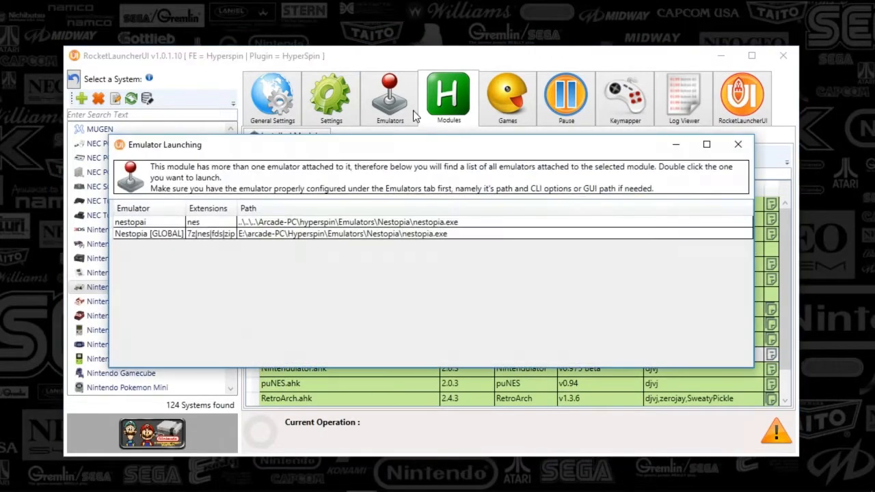
double_click(279, 226)
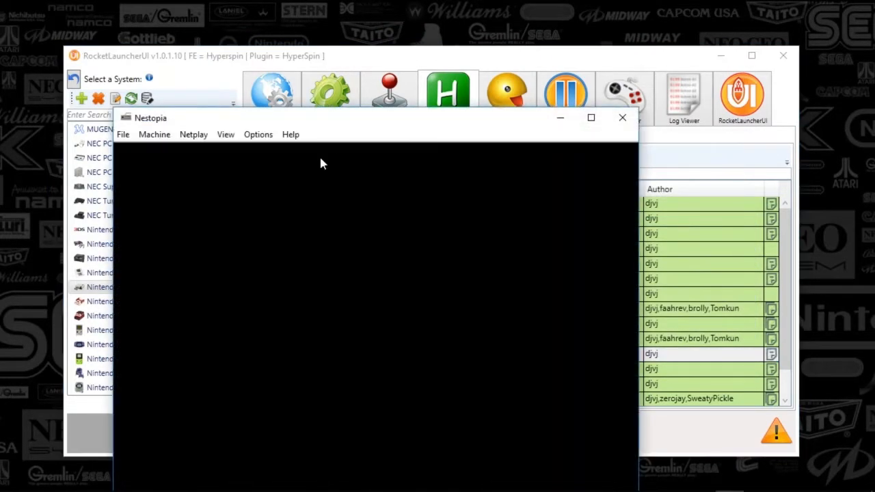
drag(318, 121, 372, 17)
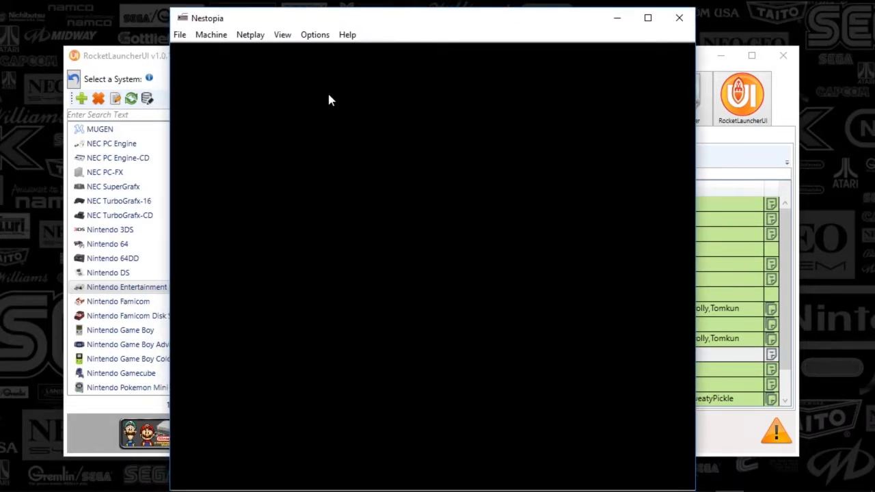
click(210, 35)
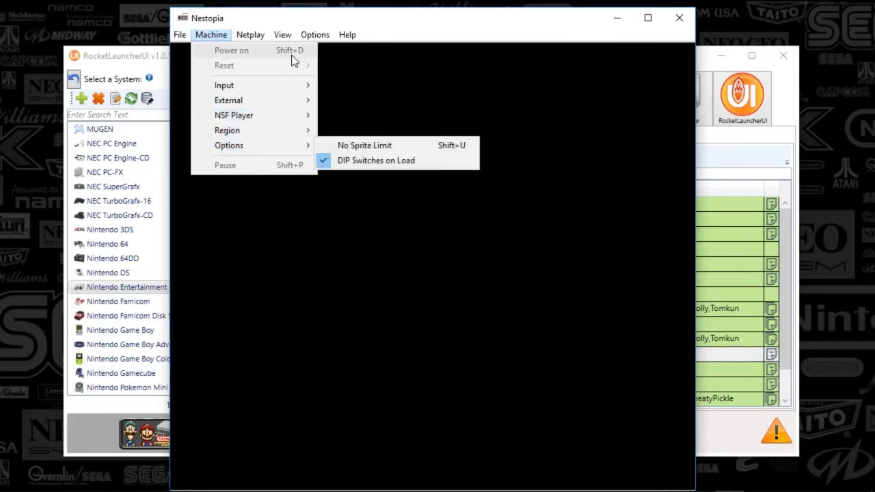
mouse_move(313, 30)
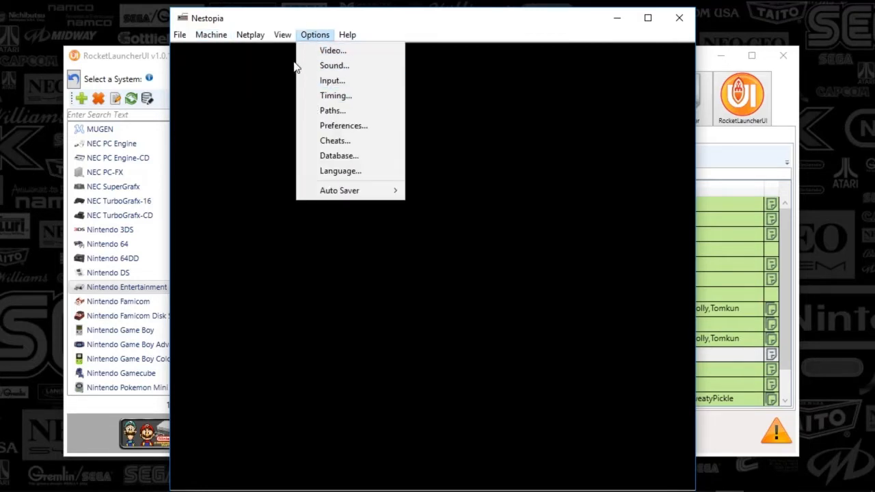
click(320, 82)
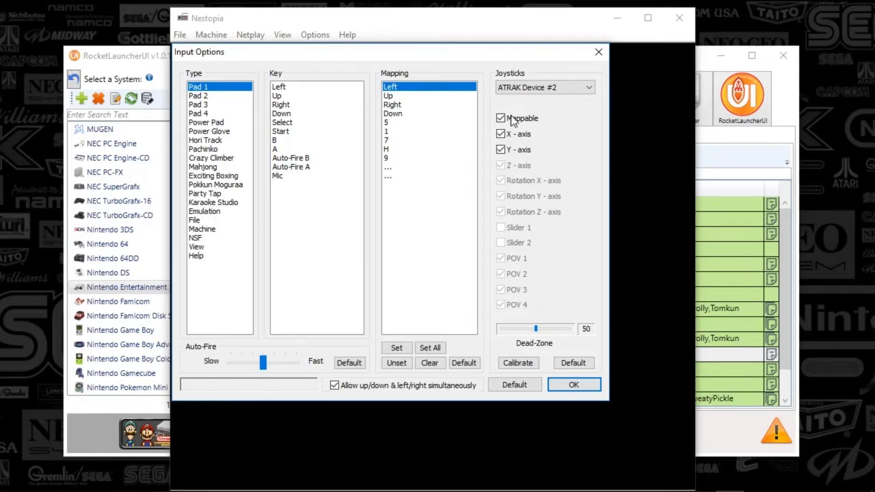
Examine the joystick devices and the key mappings of the input types from Pad 2 through Help, and close Nestopia
click(544, 88)
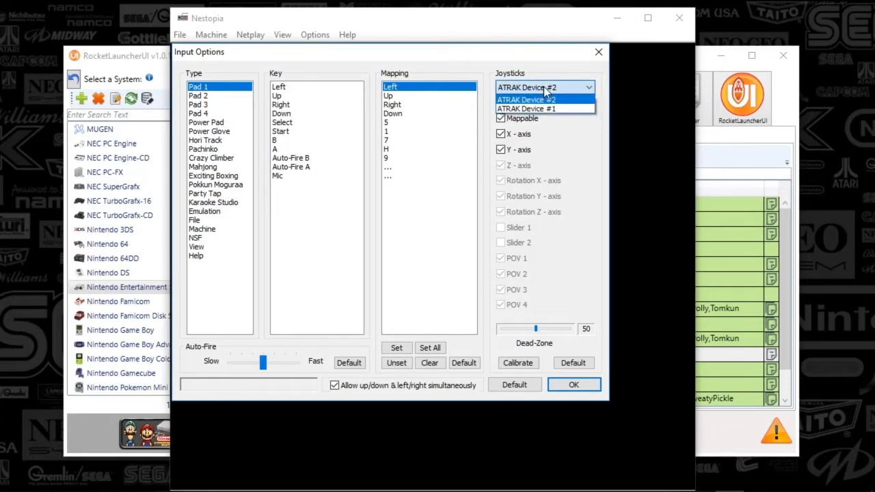
click(547, 69)
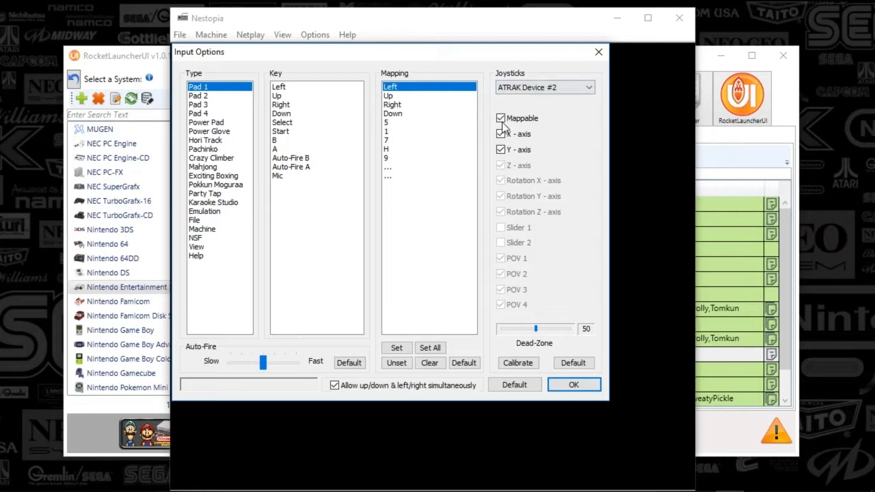
click(203, 97)
click(204, 106)
click(205, 114)
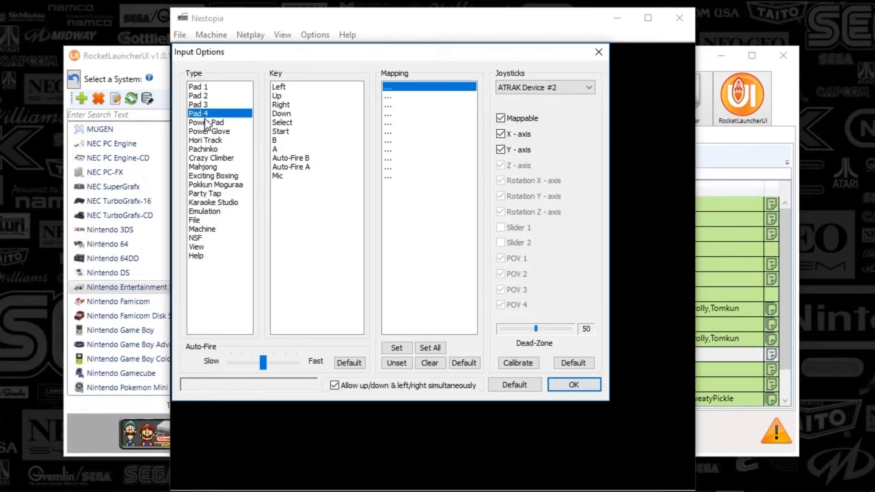
click(205, 123)
click(213, 131)
click(212, 140)
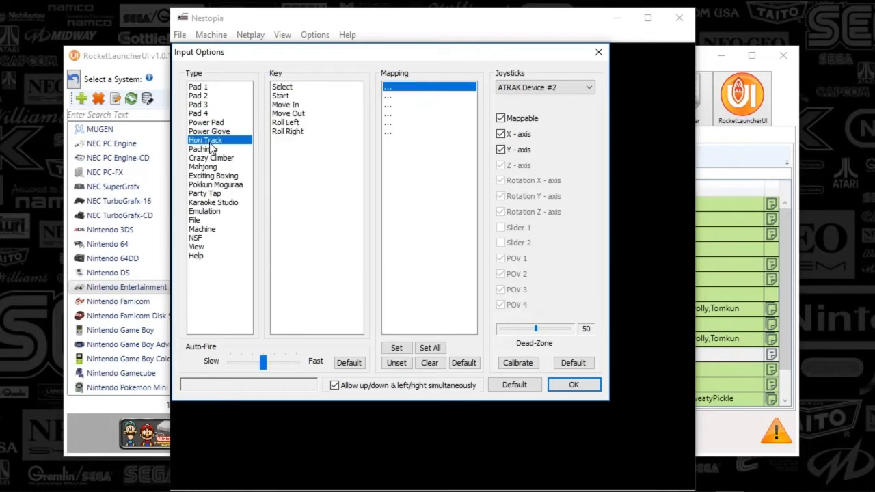
click(212, 158)
click(205, 185)
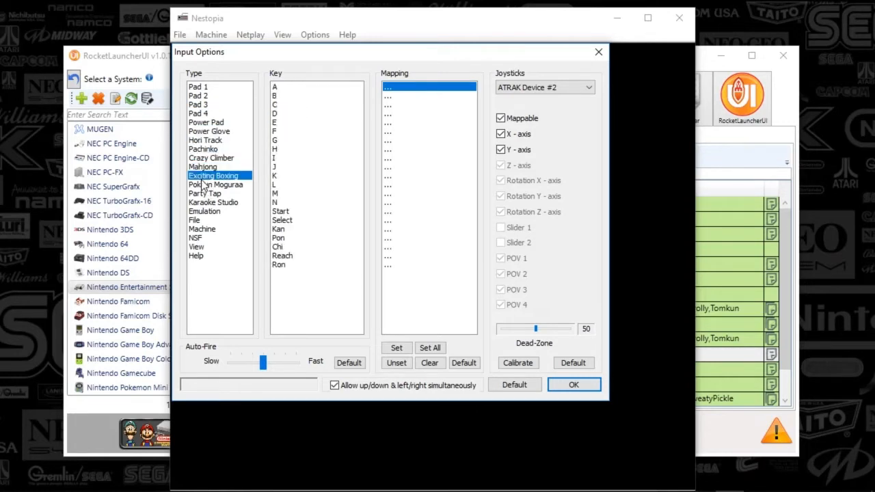
click(205, 203)
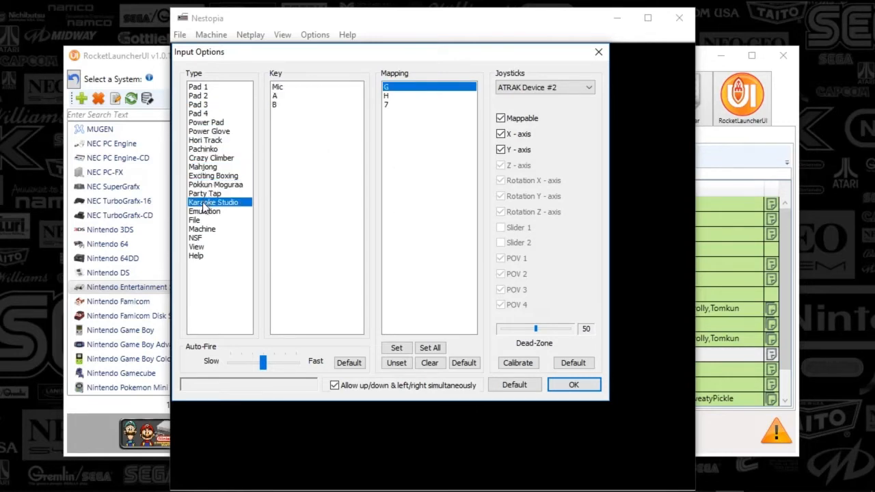
click(203, 211)
click(195, 220)
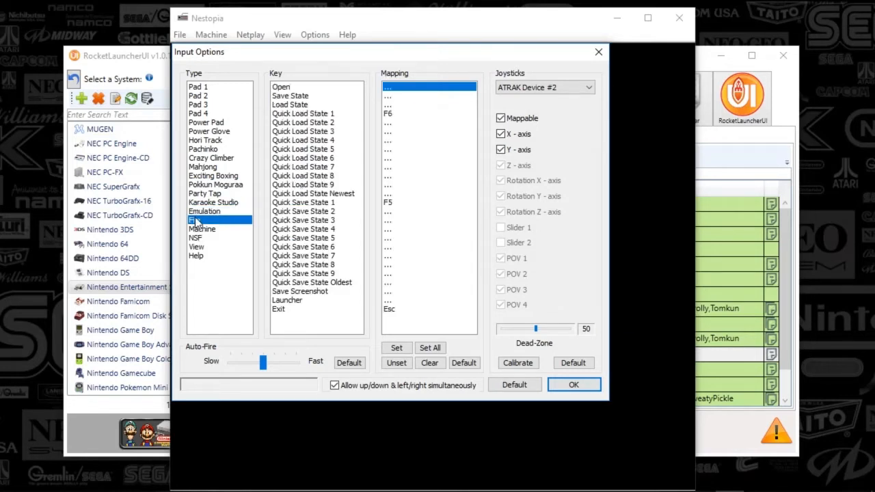
click(199, 229)
click(199, 238)
click(197, 247)
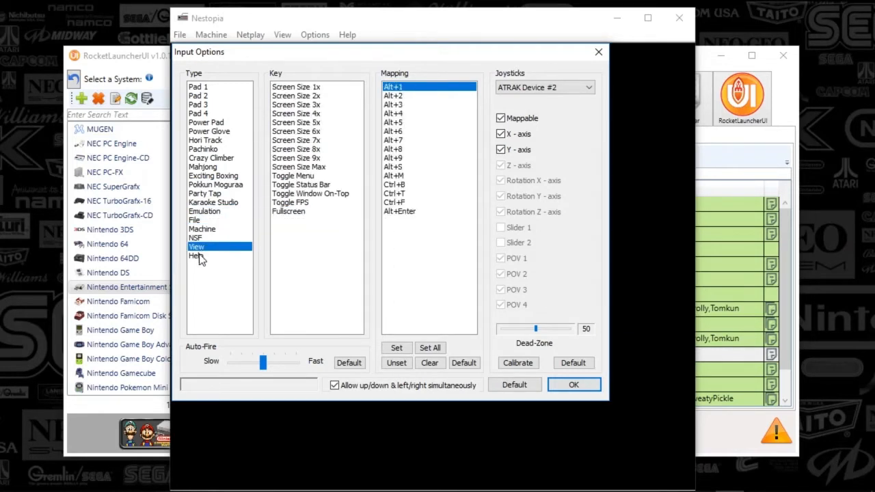
click(199, 255)
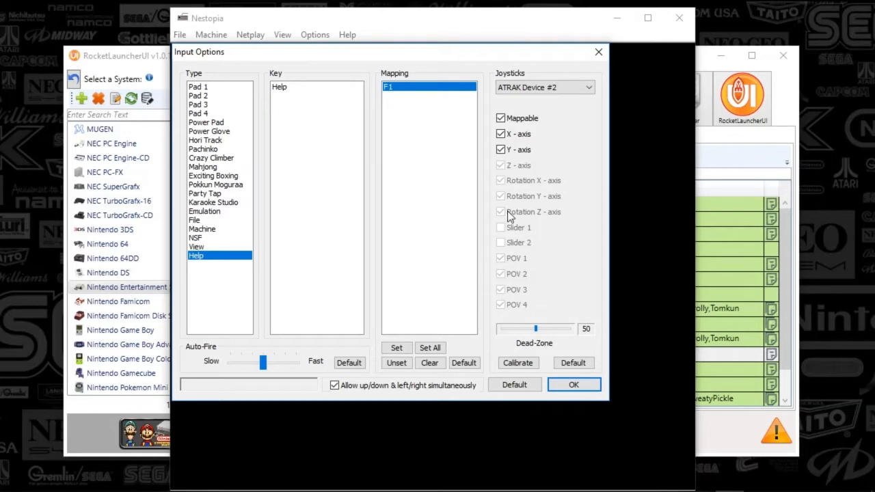
click(599, 56)
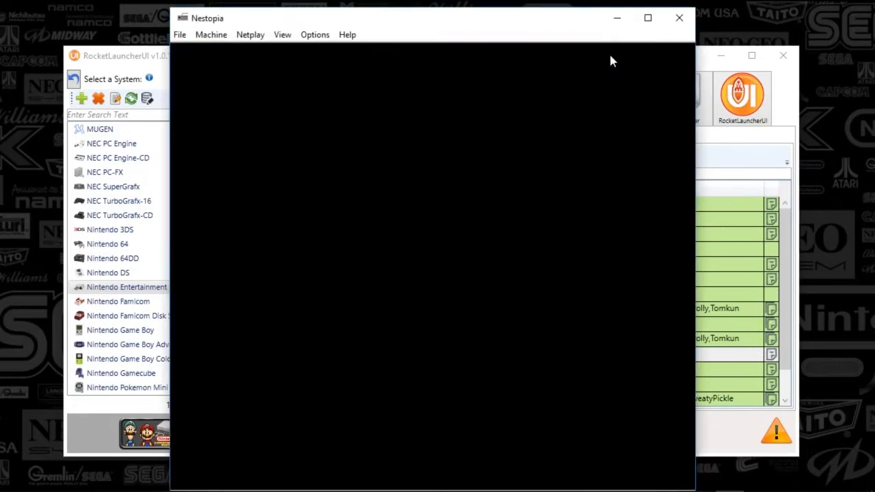
click(679, 21)
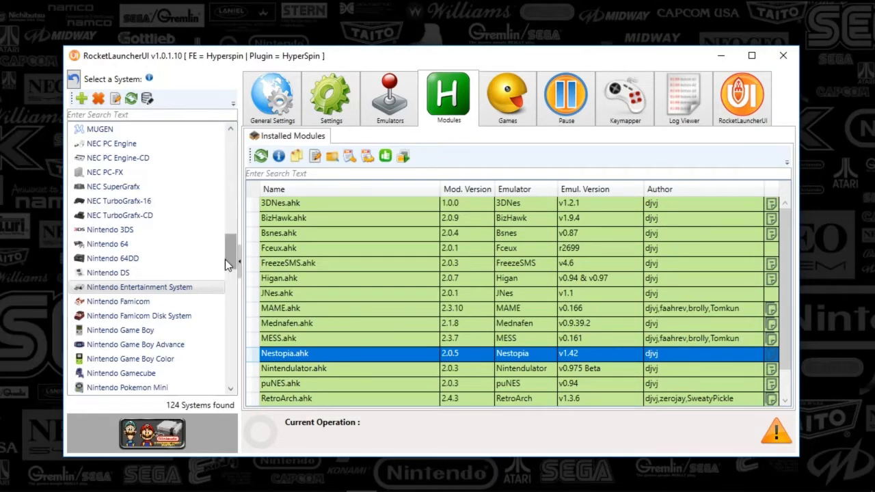
Select the Sega Genesis system and launch the emulator of its Fusion.ahk module
drag(230, 260, 231, 328)
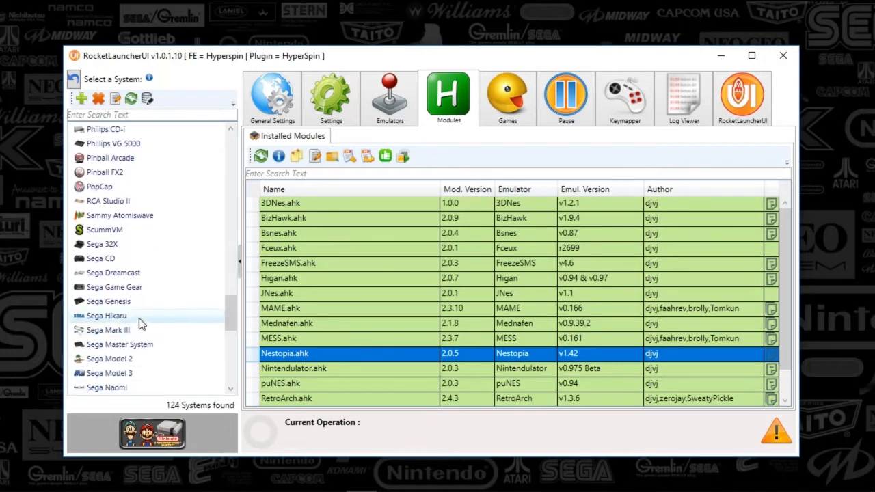
click(166, 297)
click(301, 219)
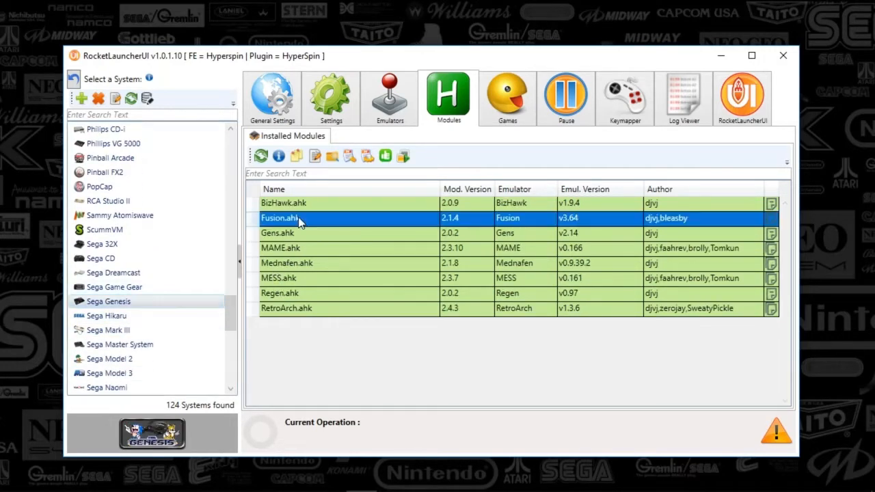
click(406, 158)
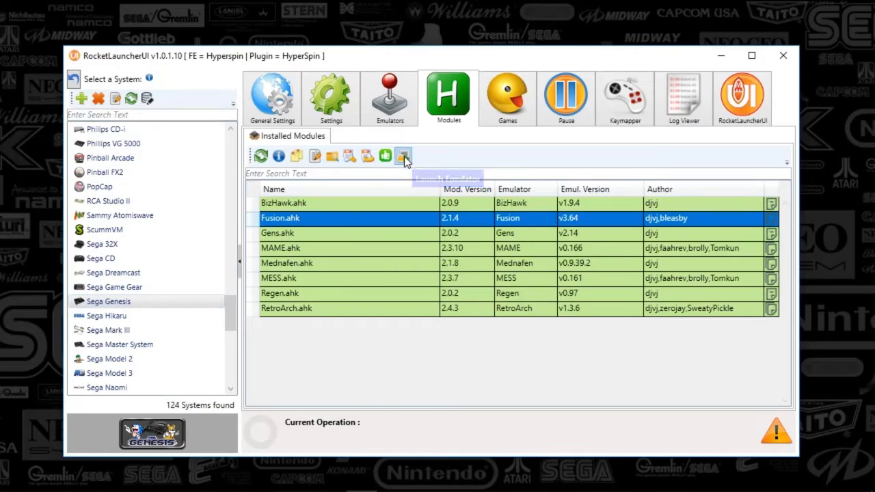
Open Fusion's configuration and look through its Controllers and Extras settings
click(294, 104)
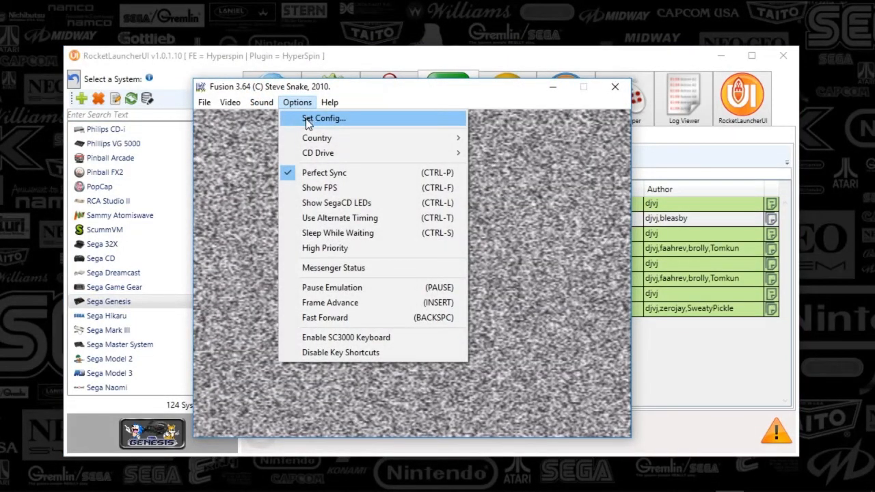
click(314, 120)
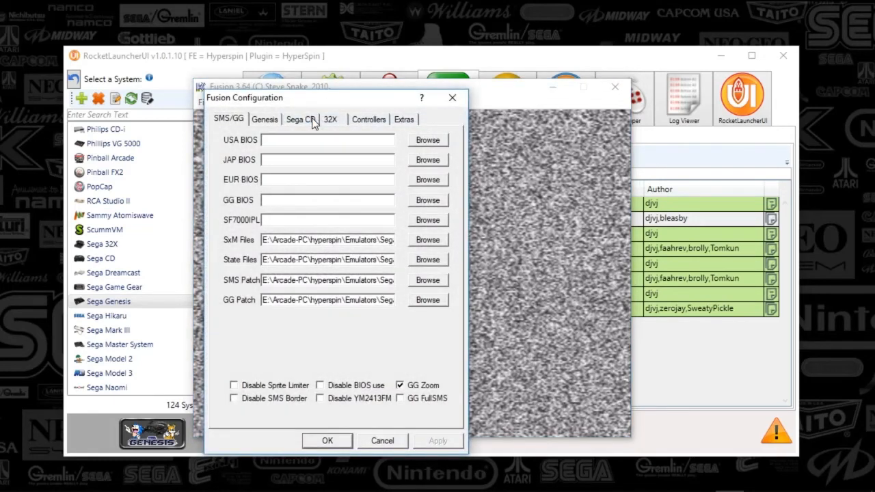
drag(286, 104, 291, 67)
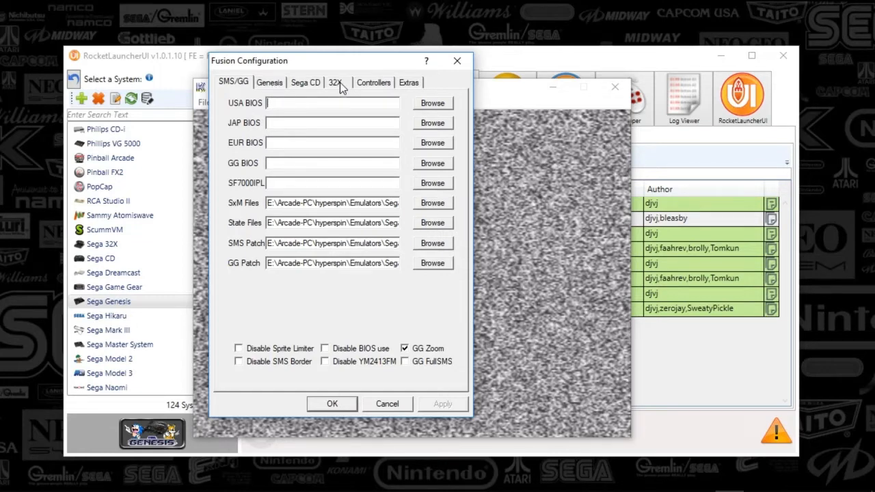
click(374, 82)
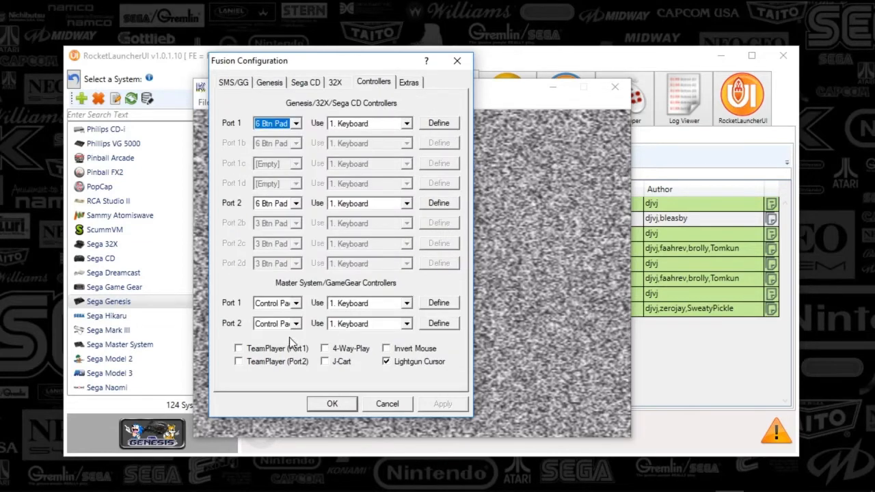
click(408, 83)
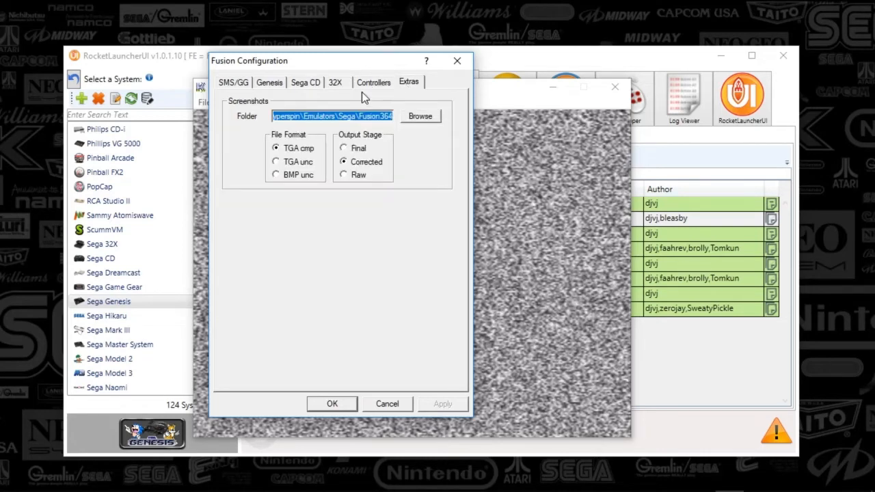
click(378, 84)
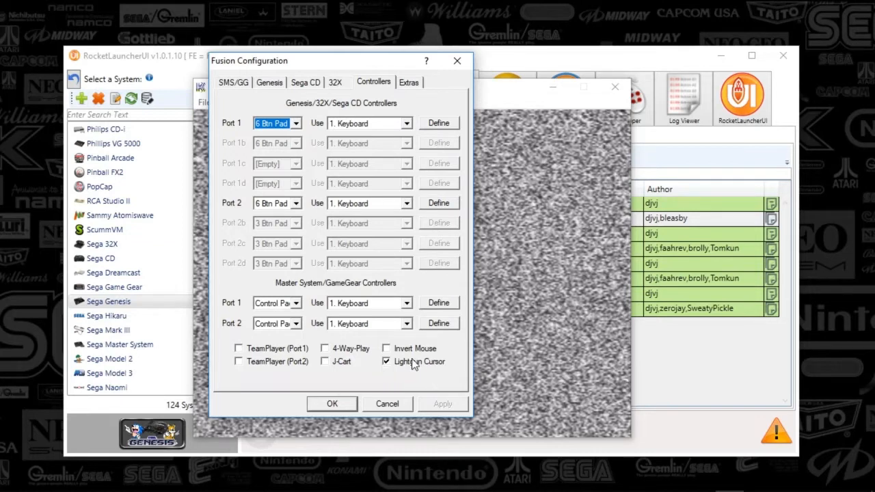
Check the device types offered for Master System/GameGear controller Port 2 and Port 1, keeping the current choices
click(296, 324)
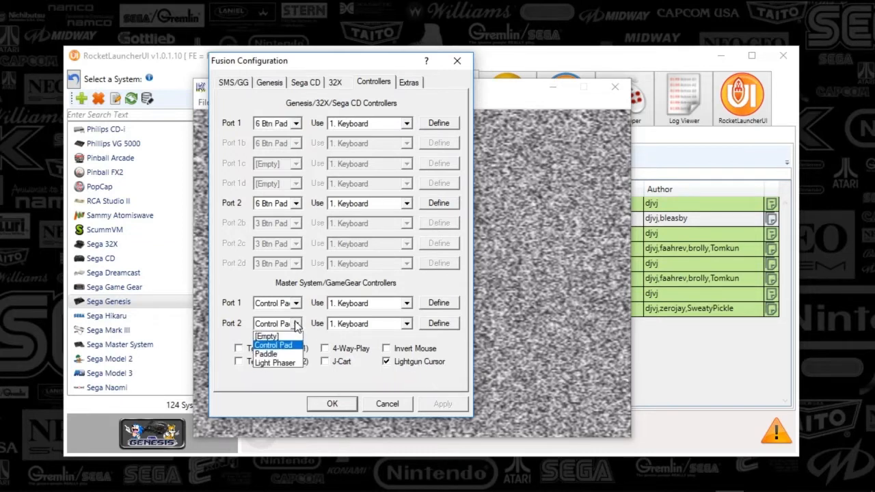
click(296, 324)
click(296, 303)
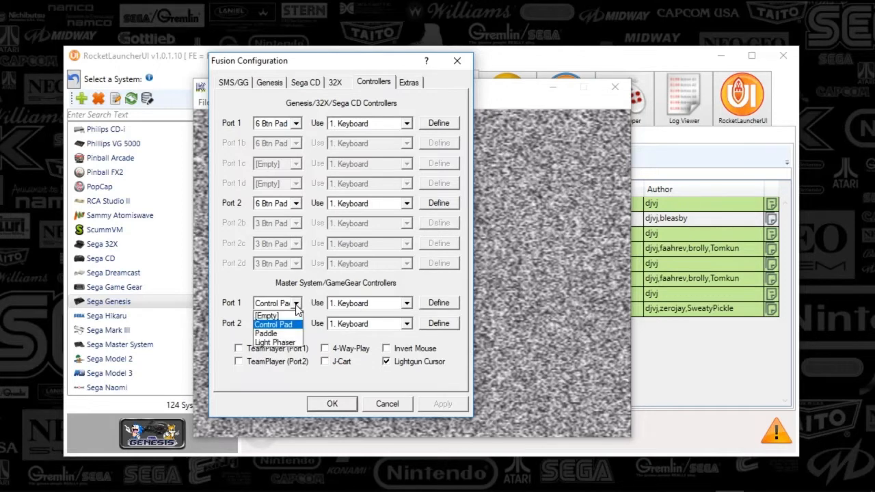
click(297, 303)
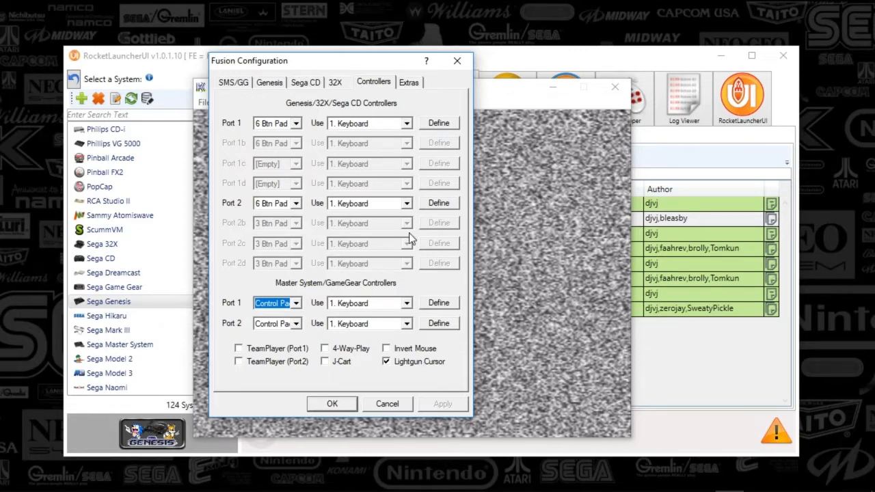
Look through Fusion's 32X, Sega CD, Genesis and SMS/GG settings, and close the configuration and the emulator
click(336, 83)
click(307, 83)
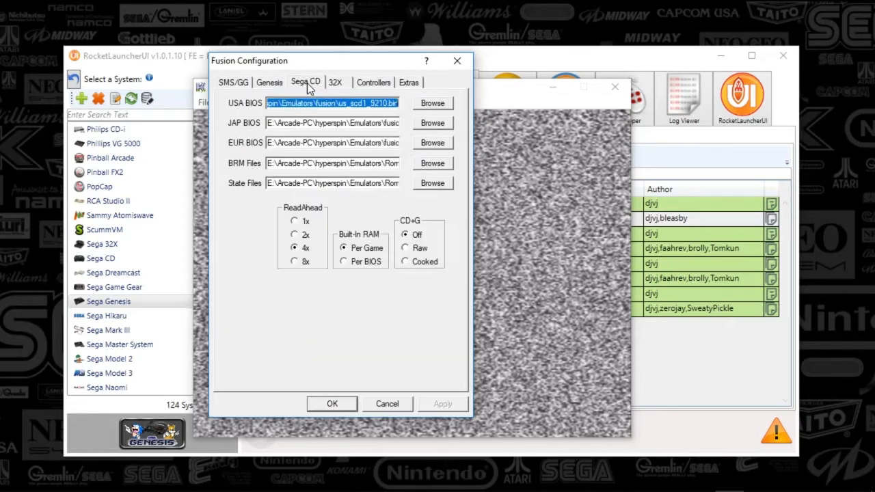
click(277, 83)
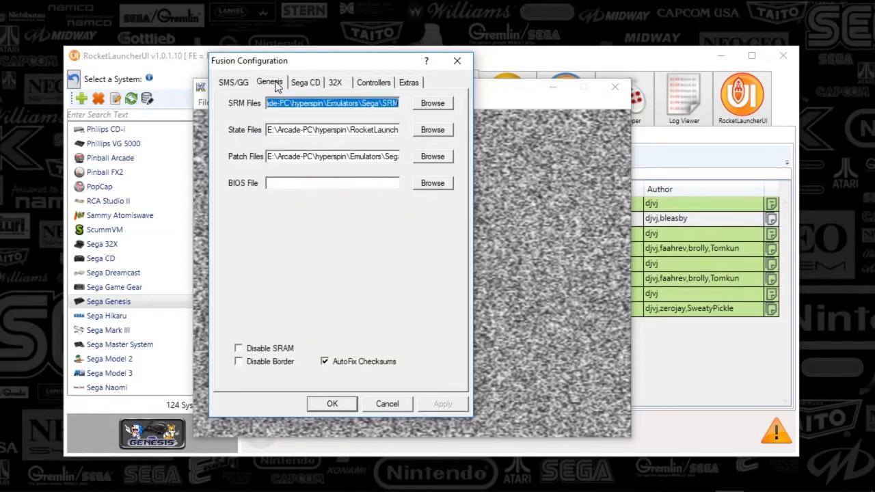
click(237, 85)
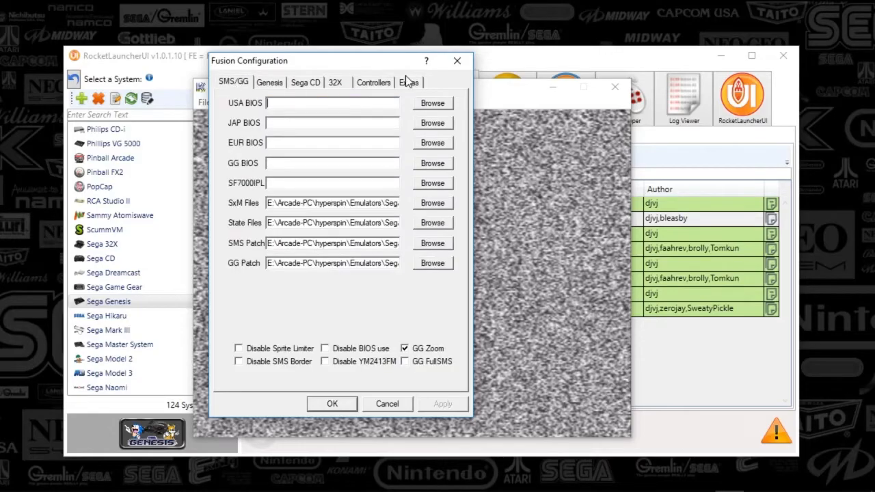
click(457, 63)
click(298, 102)
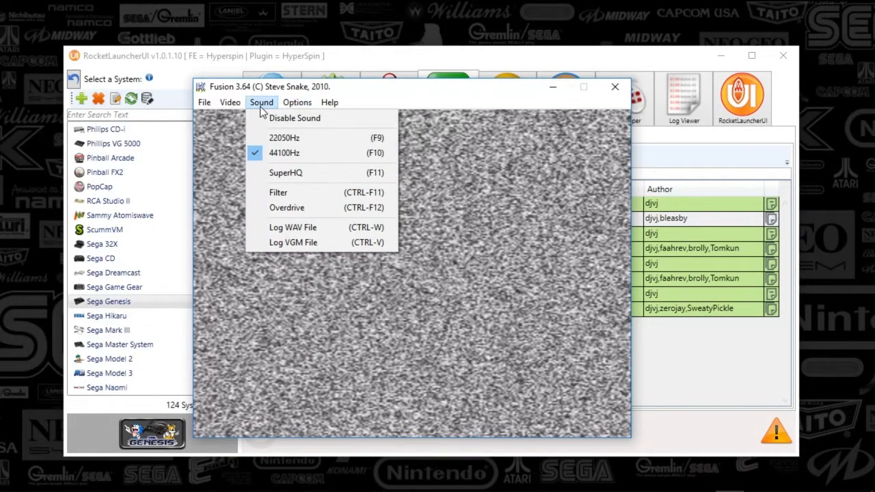
click(616, 87)
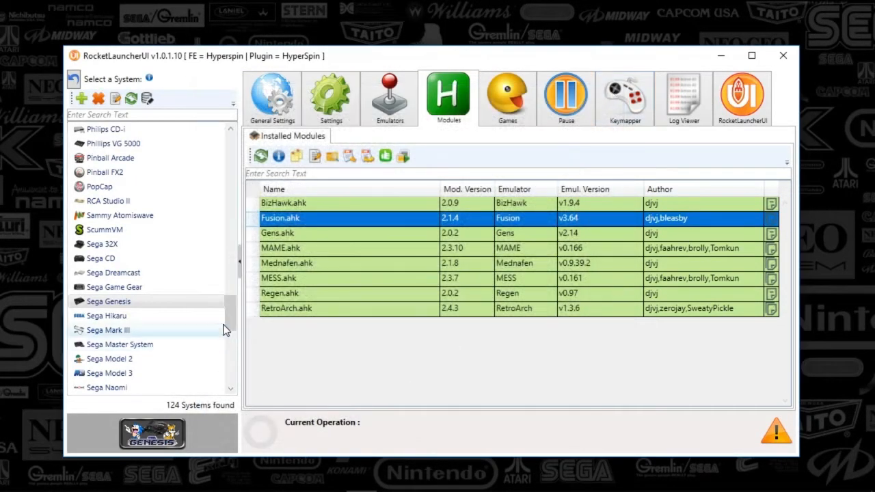
Select the Sammy Atomiswave system and open the global settings of its Demul (v0.7).ahk module
scroll(231, 325, up, 2)
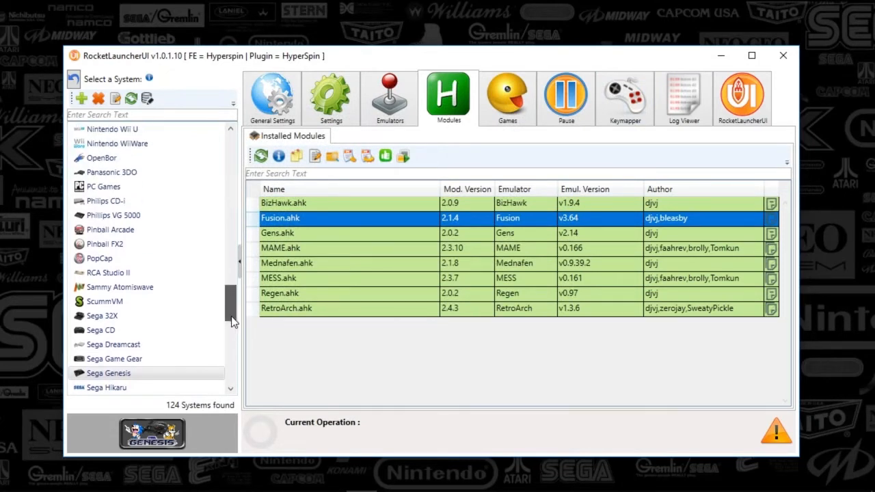
scroll(230, 318, up, 1)
click(134, 303)
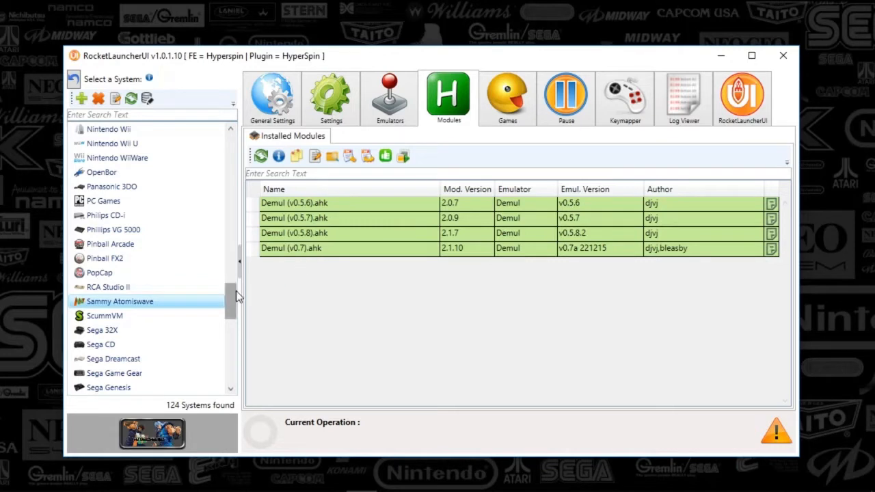
click(133, 306)
click(272, 254)
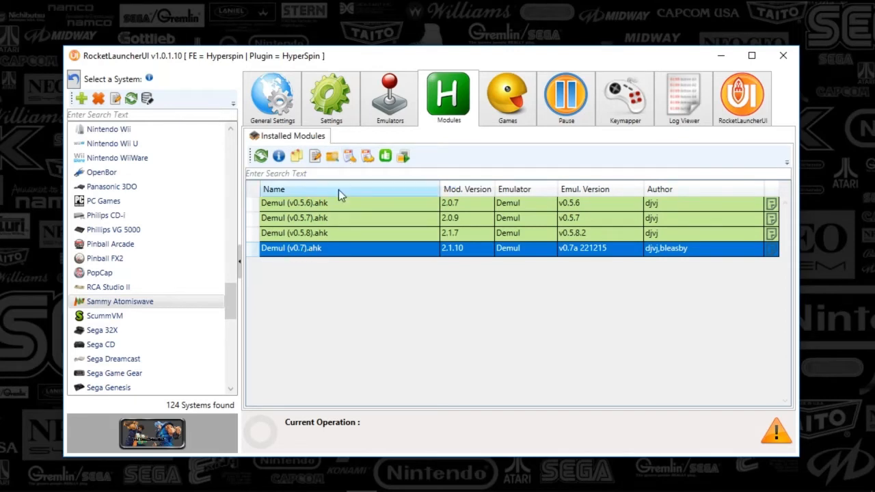
click(349, 158)
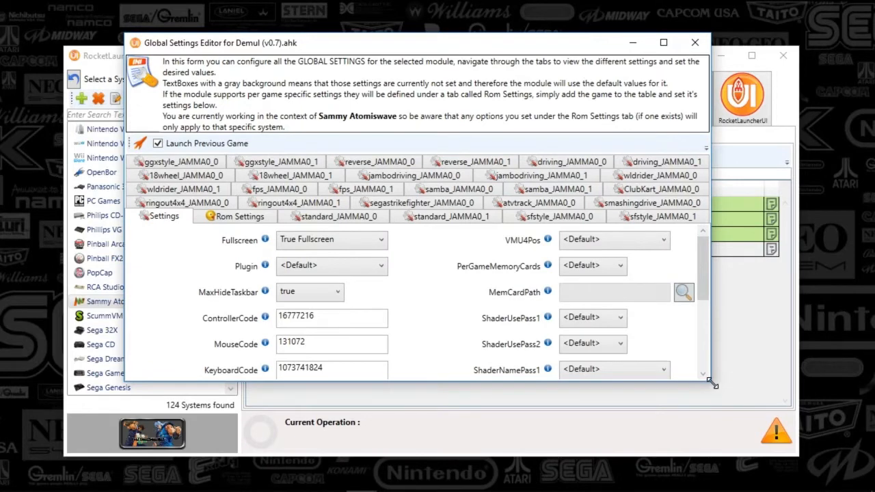
Enlarge the Global Settings Editor window and look through the module's general settings
drag(711, 384, 844, 461)
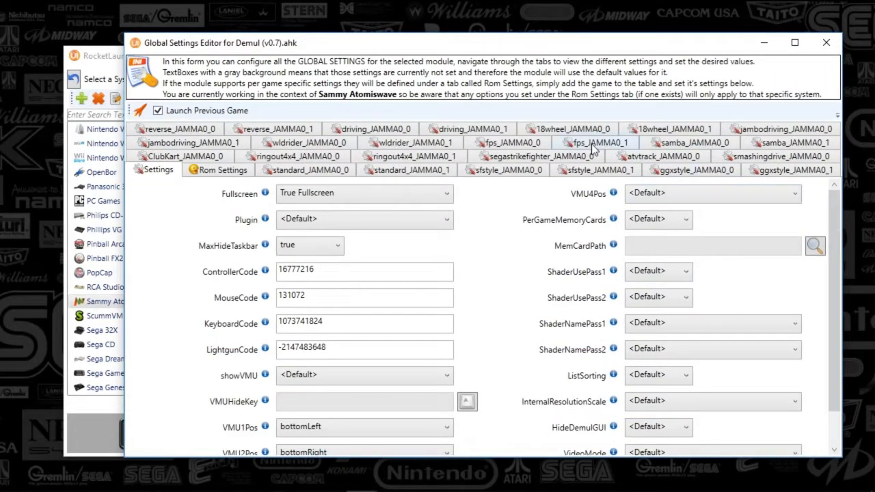
drag(832, 262, 833, 311)
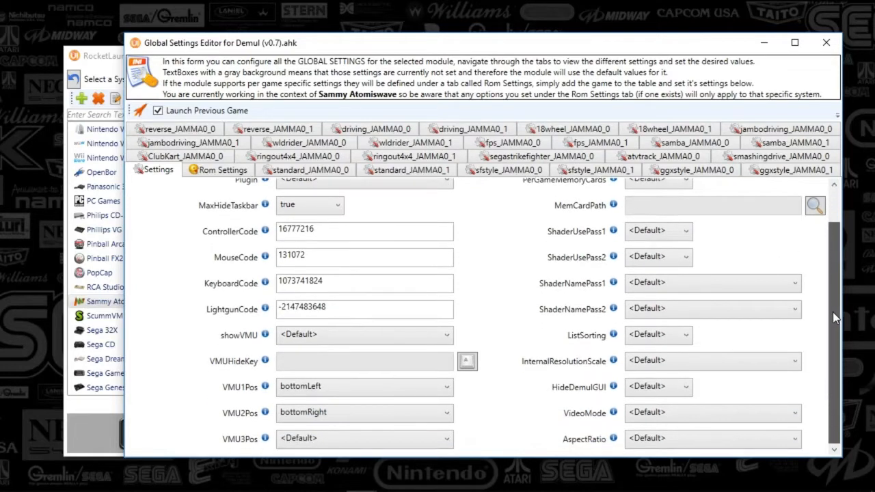
scroll(828, 343, up, 2)
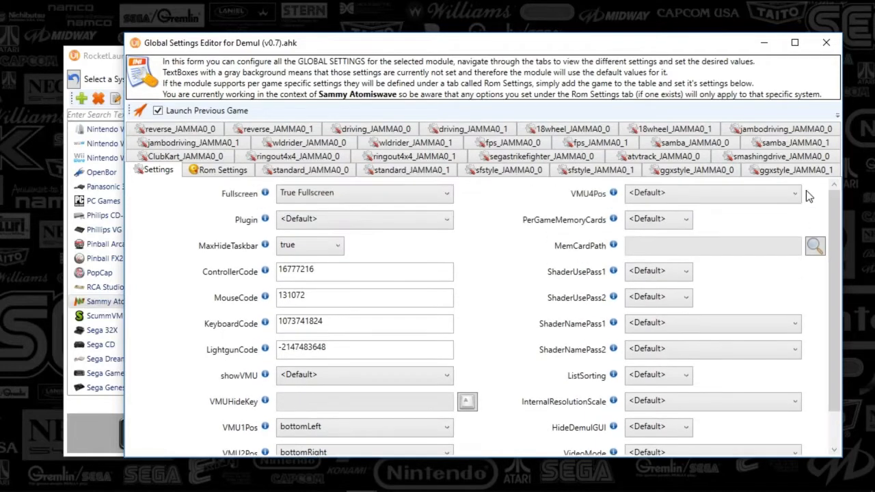
Show the Rom Settings, select Demolish Fist, and read the description of its DemulShooterEnabled option
click(212, 172)
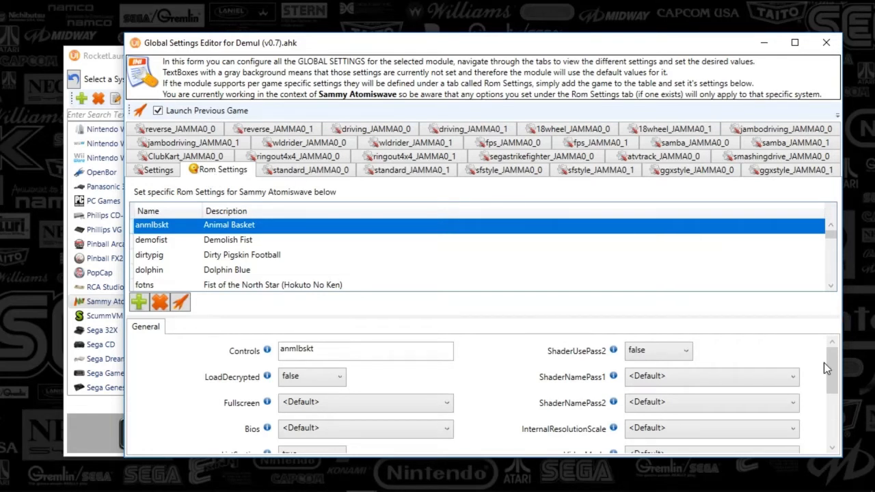
drag(836, 373, 820, 328)
click(232, 243)
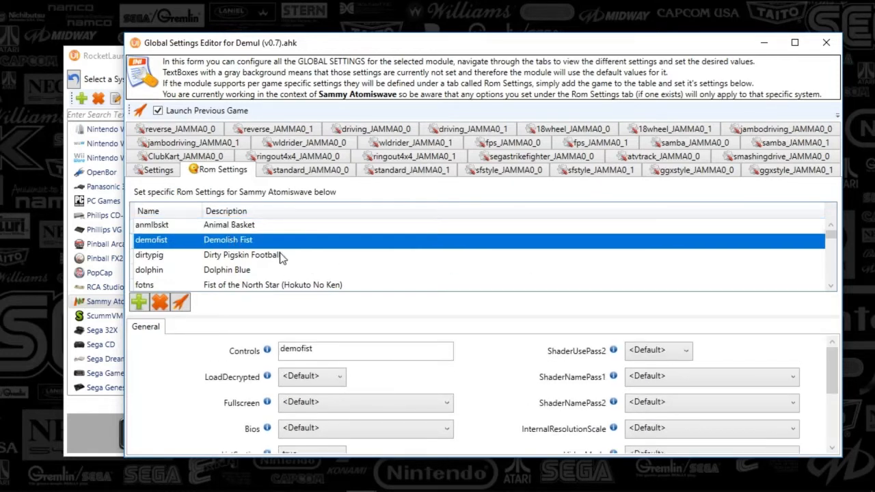
drag(502, 318, 500, 287)
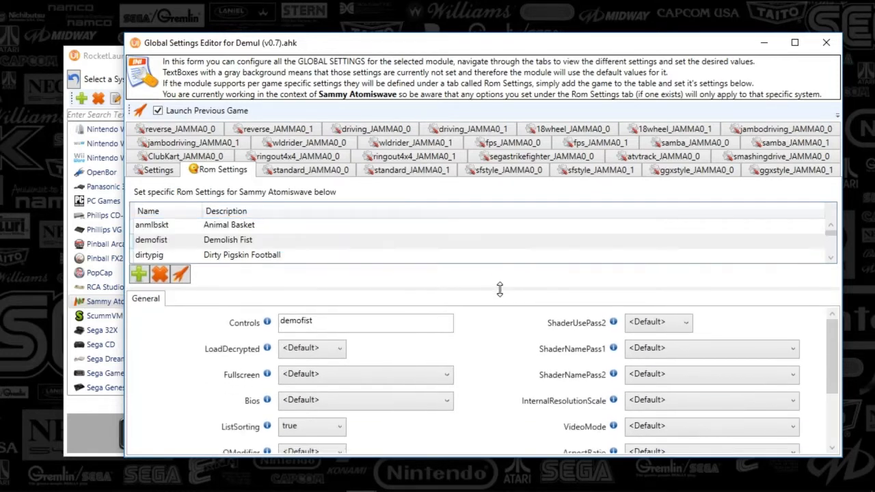
drag(828, 358, 837, 396)
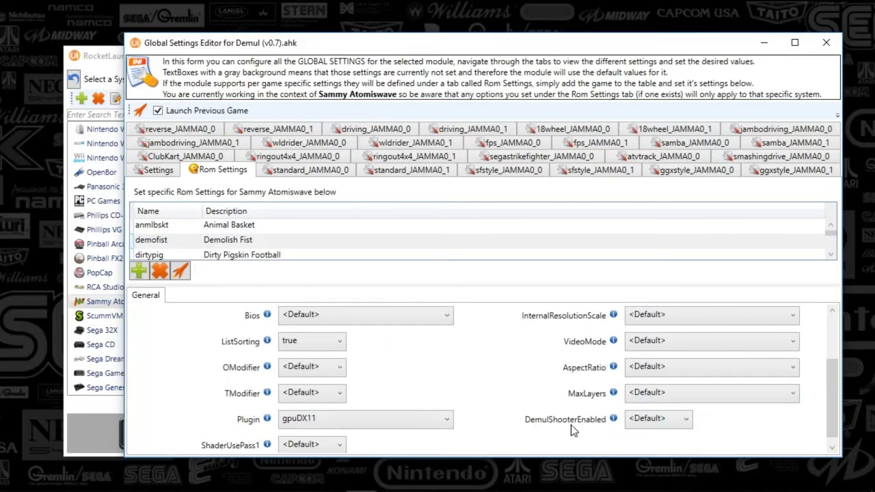
mouse_move(614, 424)
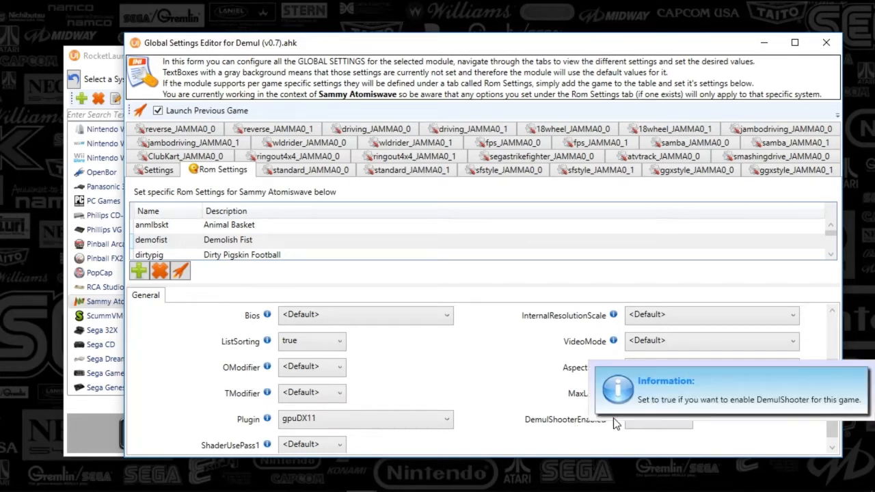
Go through the games from Dirty Pigskin Football to Ranger Mission, checking the DemulShooterEnabled setting of each
click(256, 256)
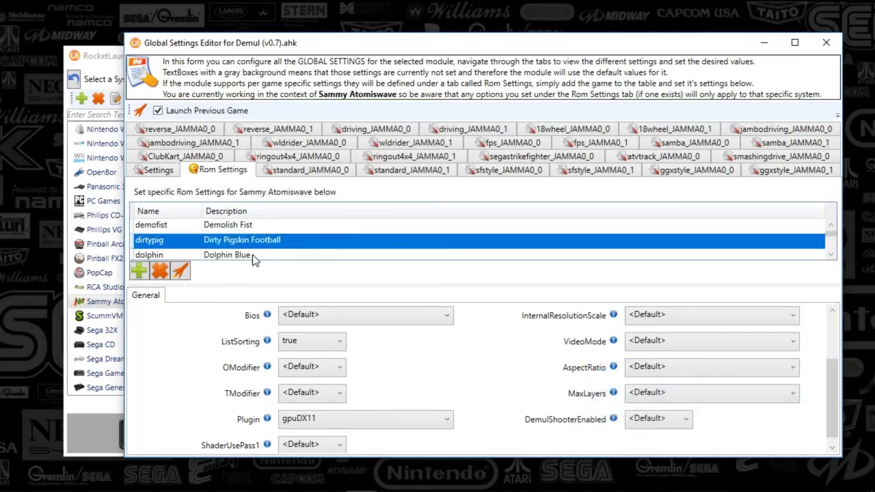
click(246, 257)
click(246, 255)
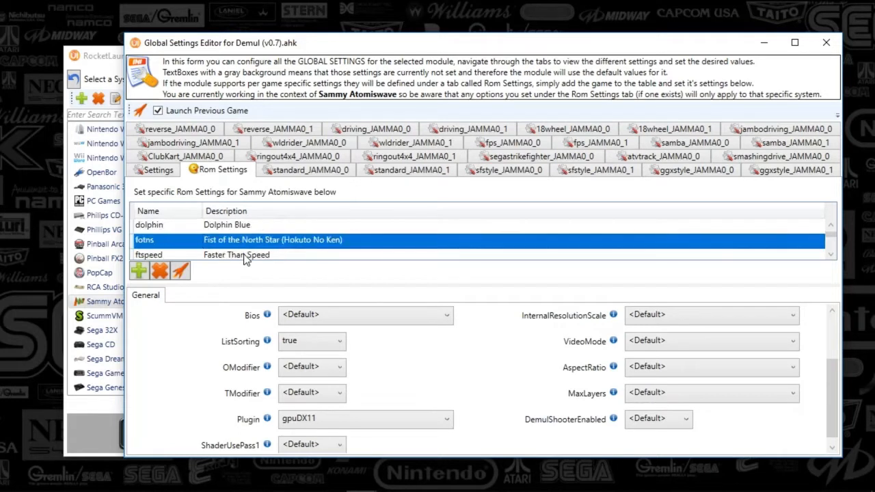
click(246, 255)
click(247, 255)
click(246, 255)
click(246, 255)
click(246, 255)
click(246, 255)
click(246, 255)
click(246, 255)
click(246, 255)
click(246, 255)
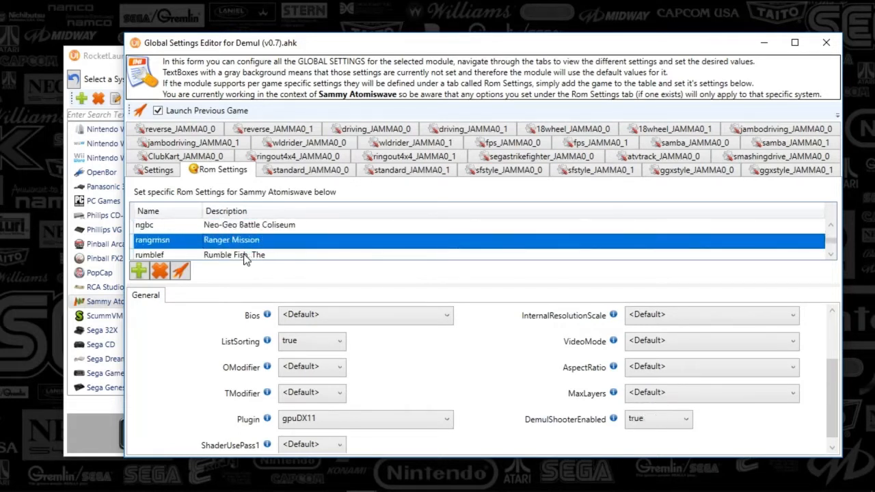
scroll(246, 257, down, 1)
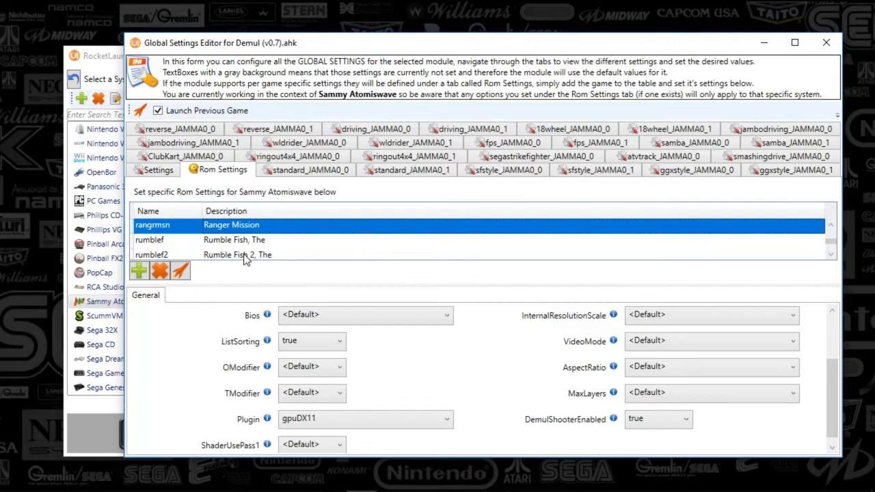
scroll(246, 259, up, 1)
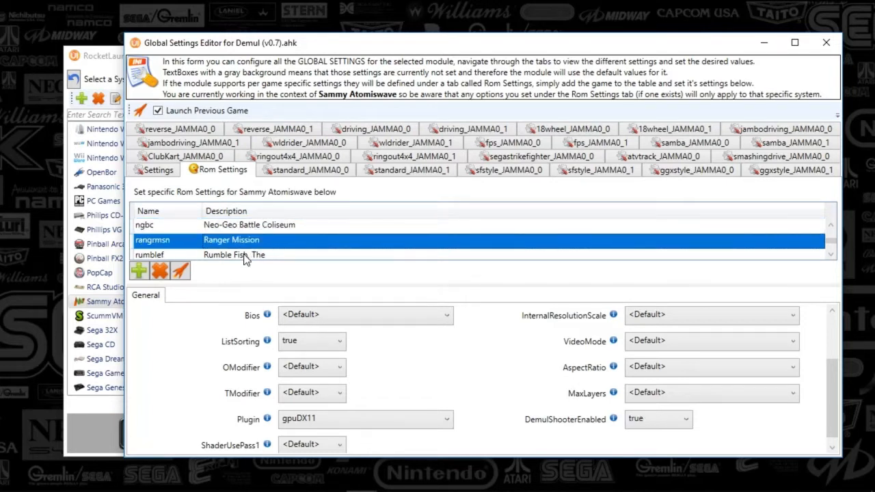
Check DemulShooterEnabled for the remaining games through Extreme Hunting 2, and close the settings editor
key(Up)
key(Down)
key(Down)
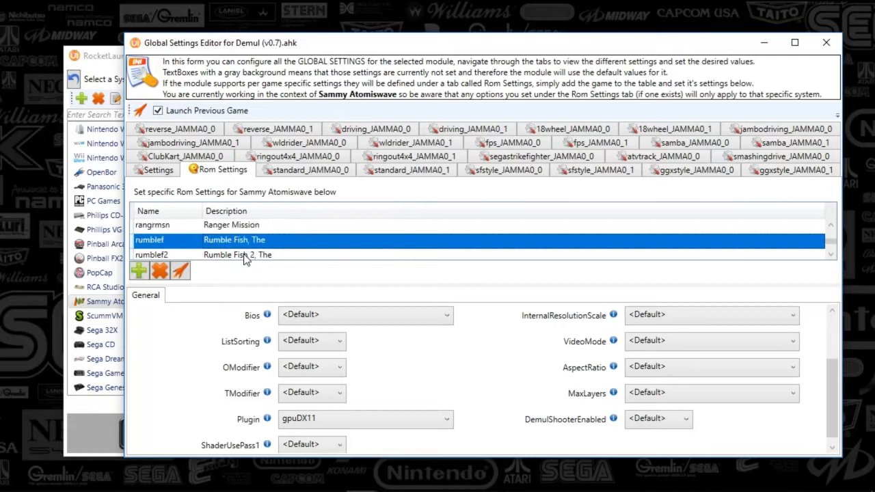
key(Down)
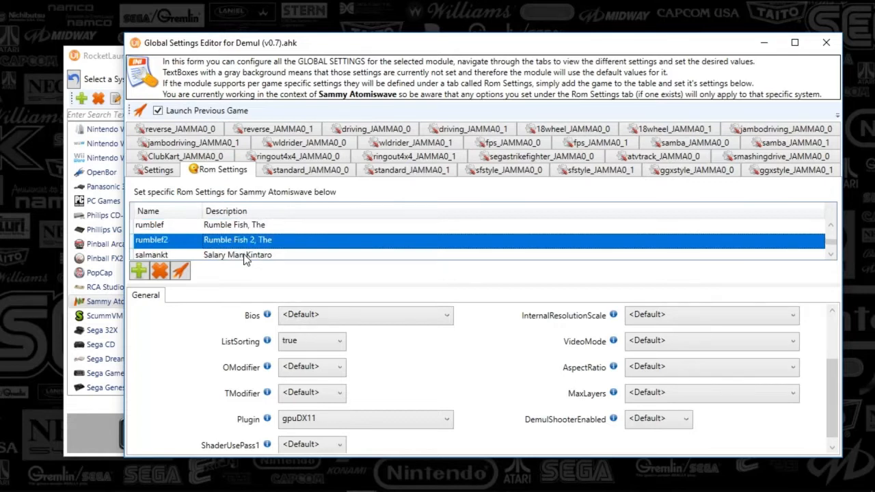
key(Down)
key(Down)
key(Down)
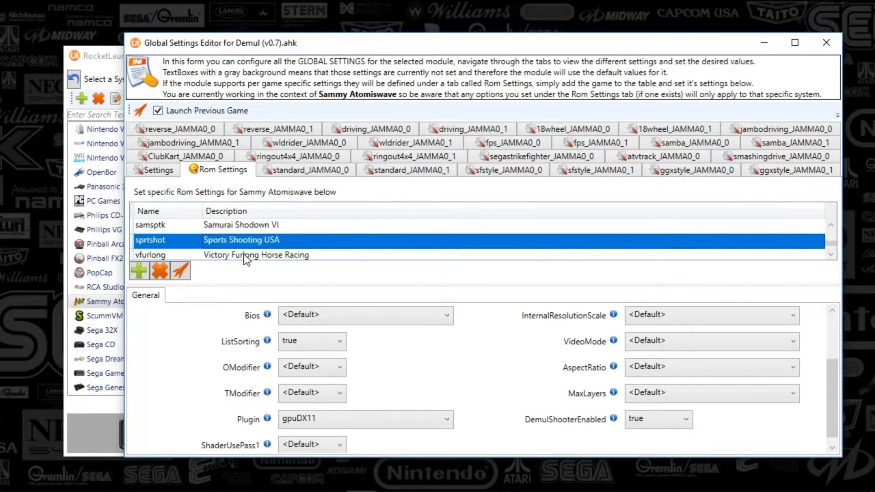
key(Down)
key(Down)
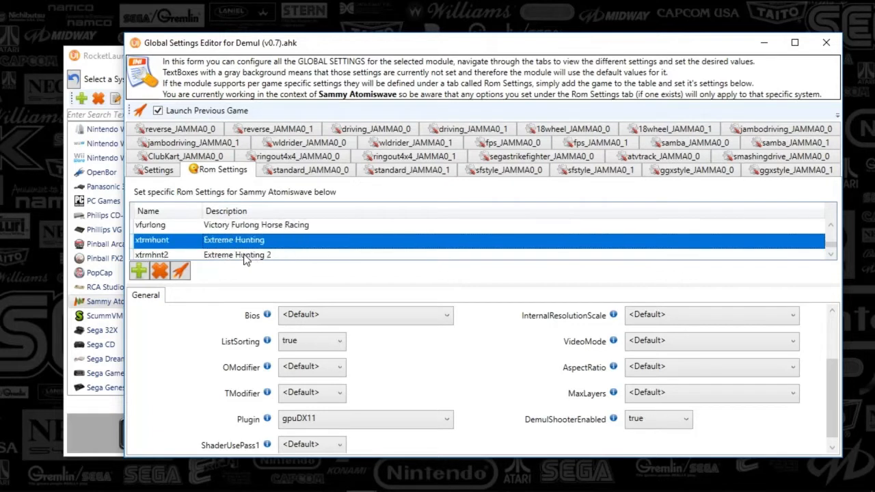
key(Down)
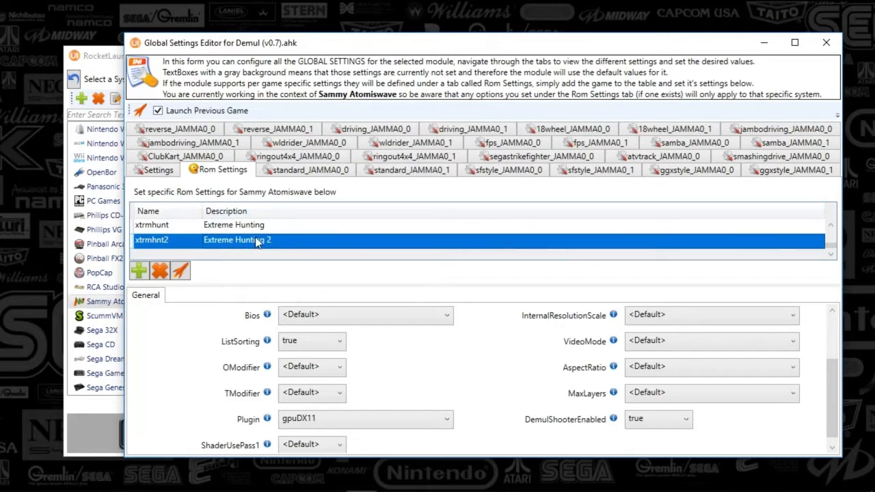
click(826, 43)
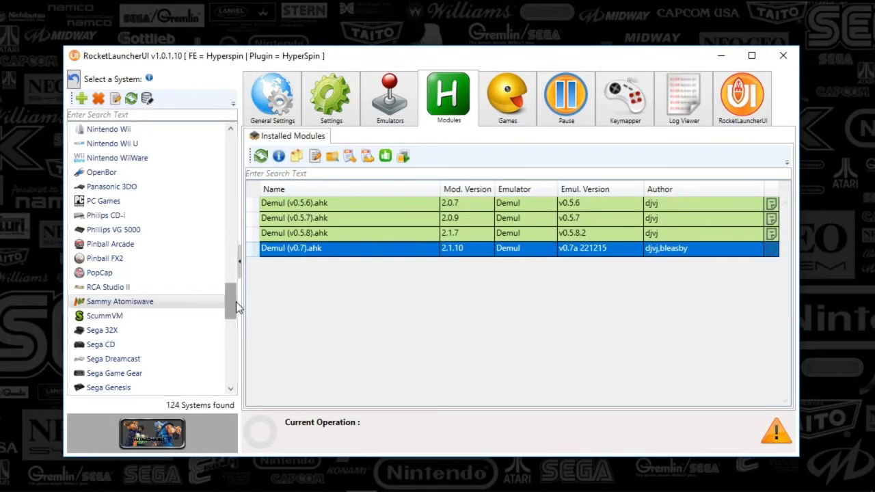
drag(236, 302, 223, 254)
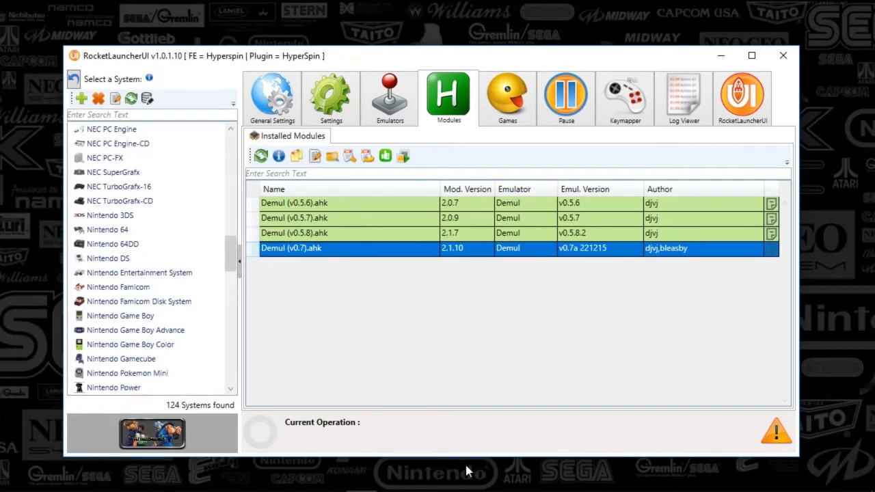
mouse_move(711, 489)
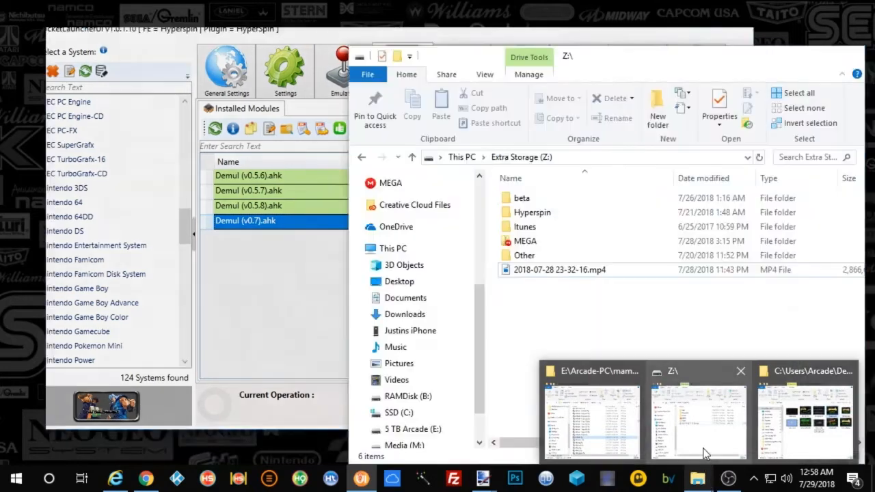
click(697, 448)
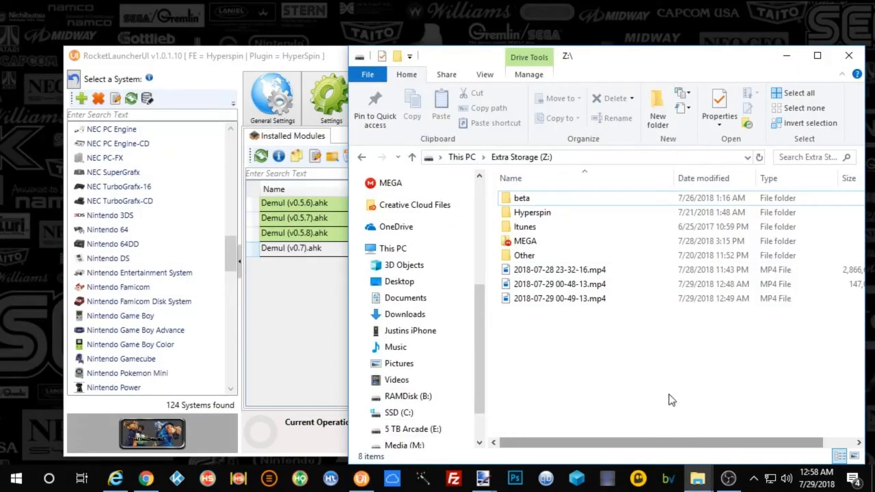
double_click(572, 286)
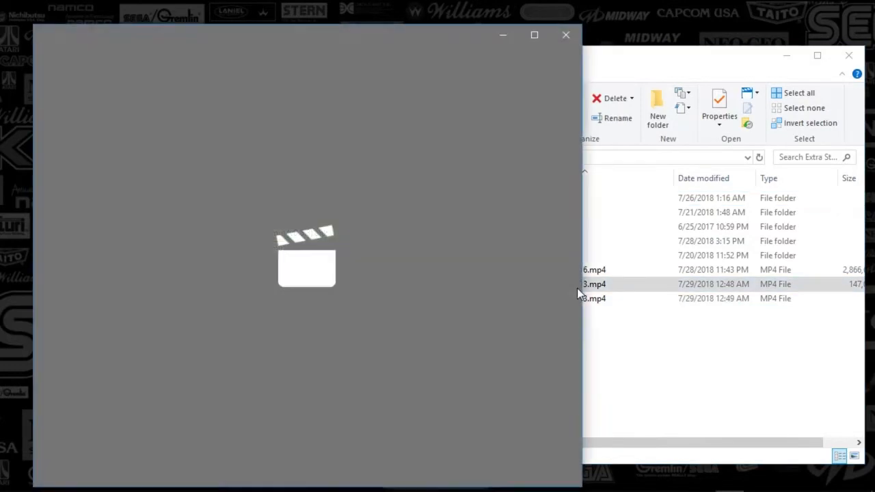
click(745, 65)
click(780, 54)
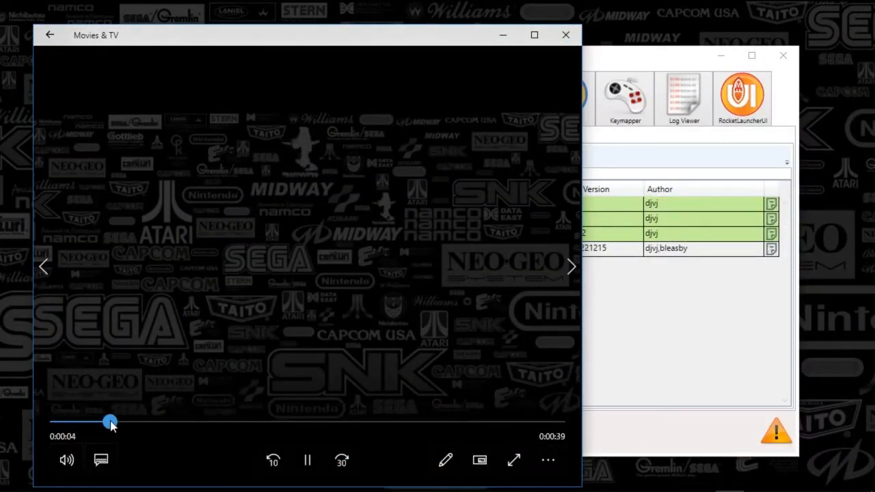
drag(110, 425, 326, 422)
click(566, 34)
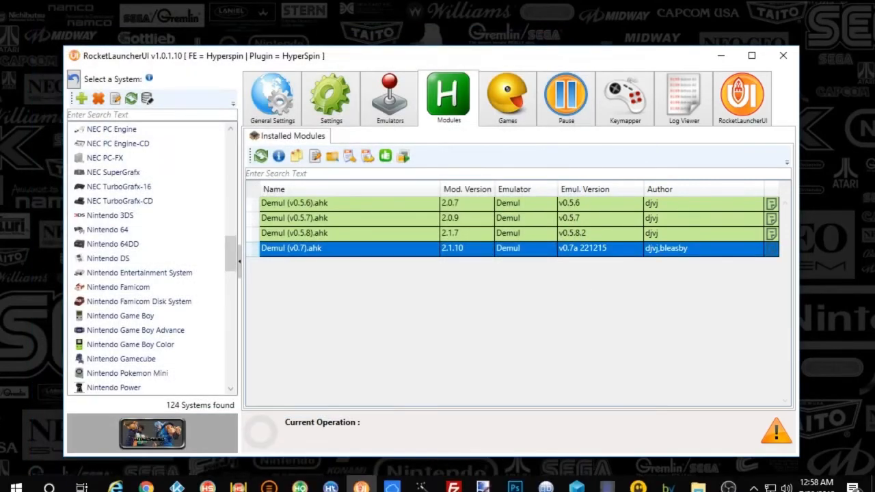
click(729, 479)
click(729, 479)
mouse_move(697, 479)
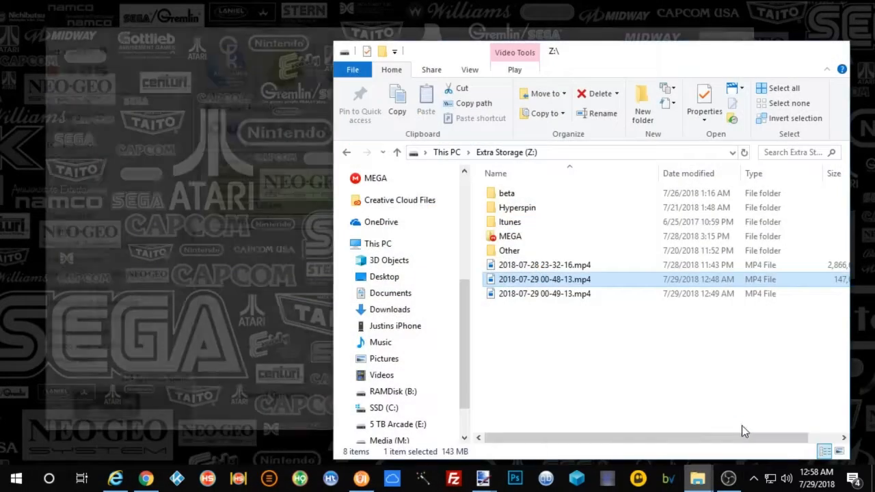
click(741, 425)
click(562, 297)
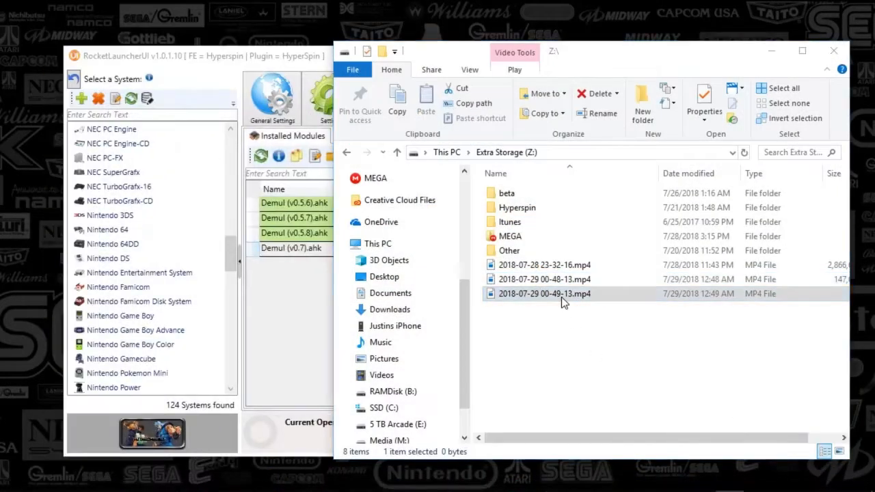
double_click(561, 297)
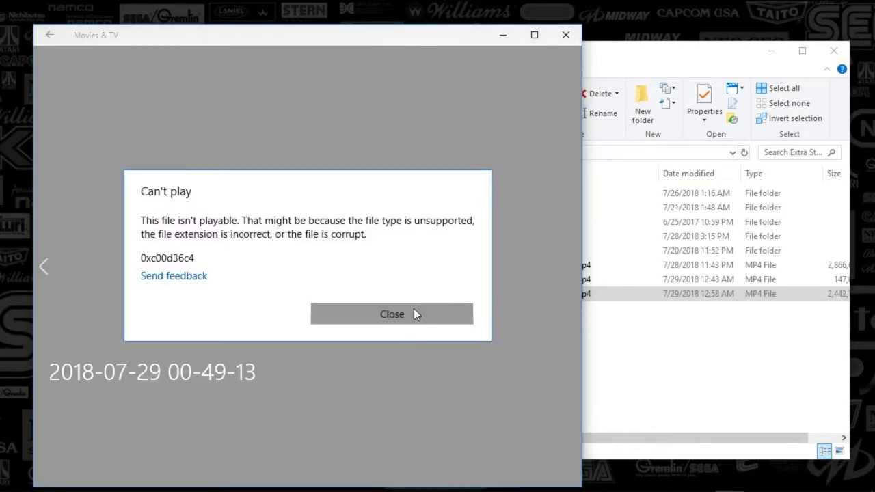
click(414, 313)
click(573, 36)
click(546, 277)
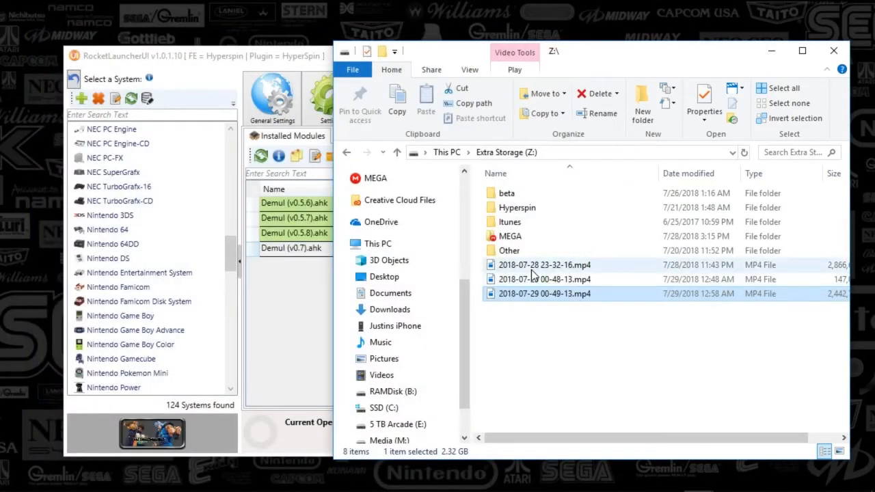
double_click(538, 266)
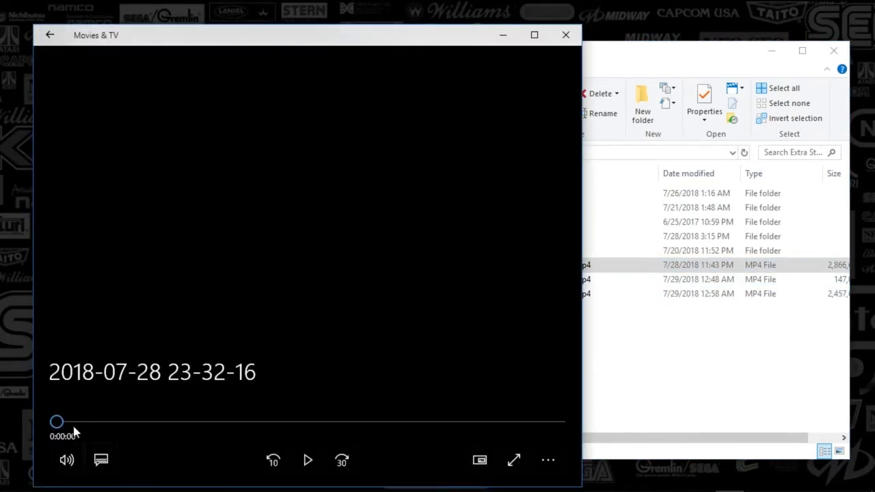
drag(60, 424, 132, 424)
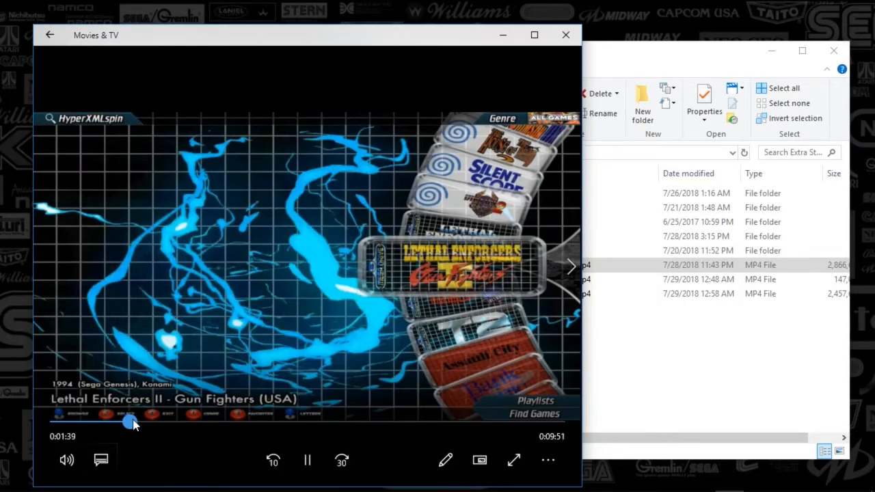
drag(134, 425, 159, 424)
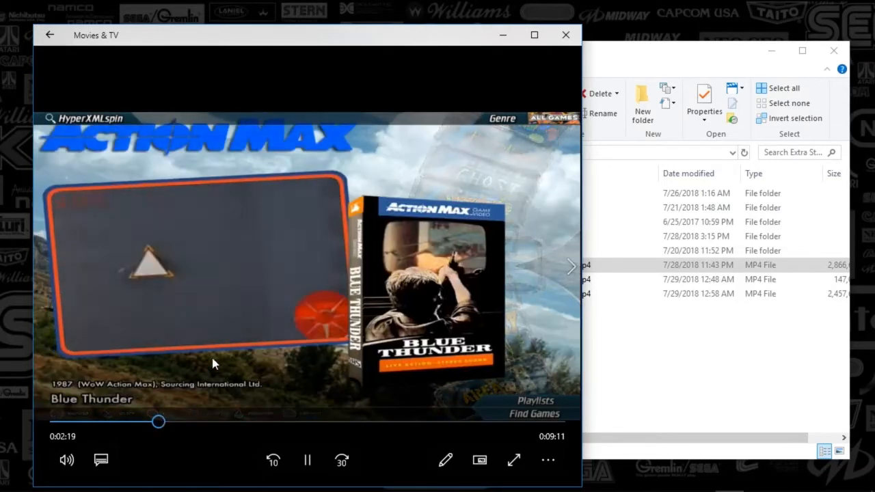
click(566, 34)
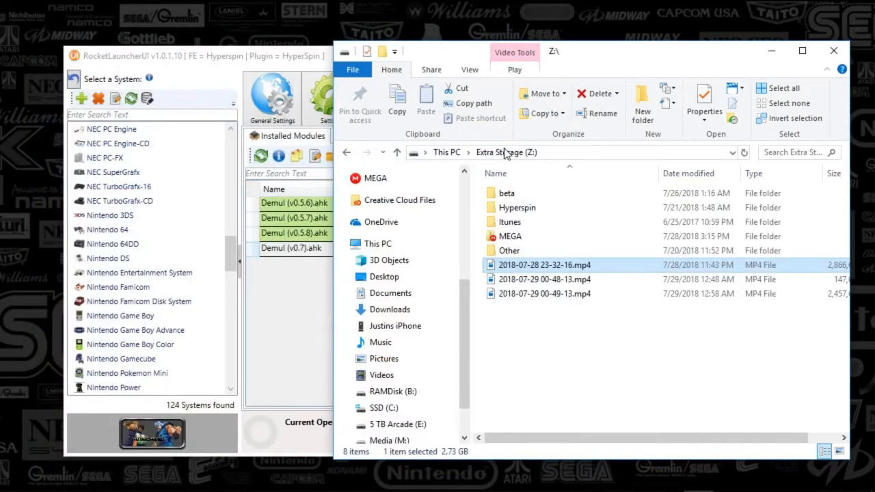
Switch to RocketLauncherUI, select the WoW Action Max system, and try to launch the emulator of its Daphne Singe.ahk module
click(309, 342)
drag(234, 263, 232, 380)
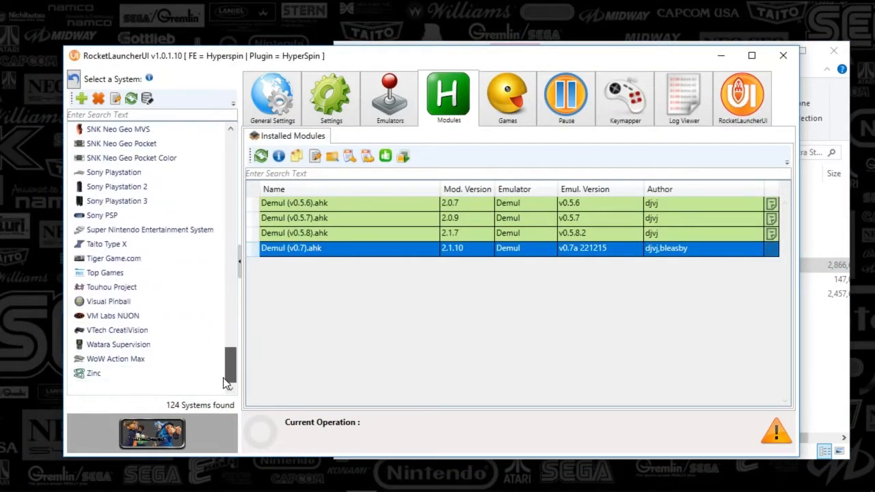
click(116, 361)
click(401, 109)
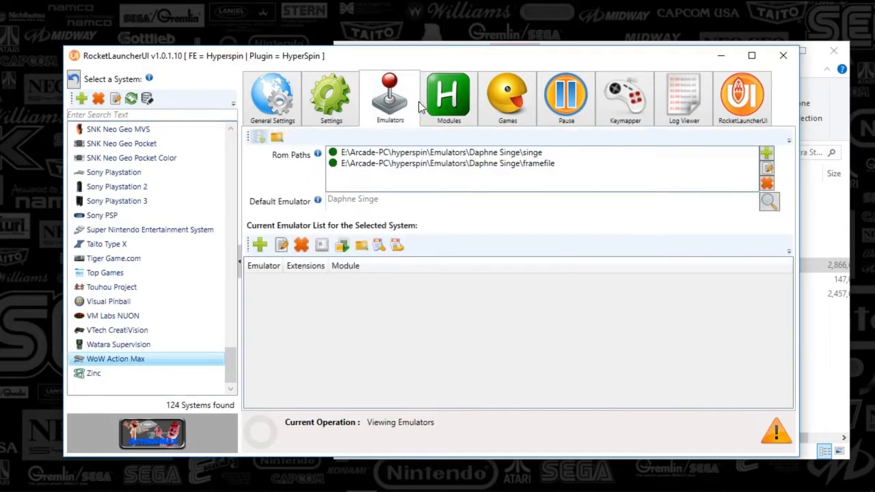
click(435, 116)
click(322, 201)
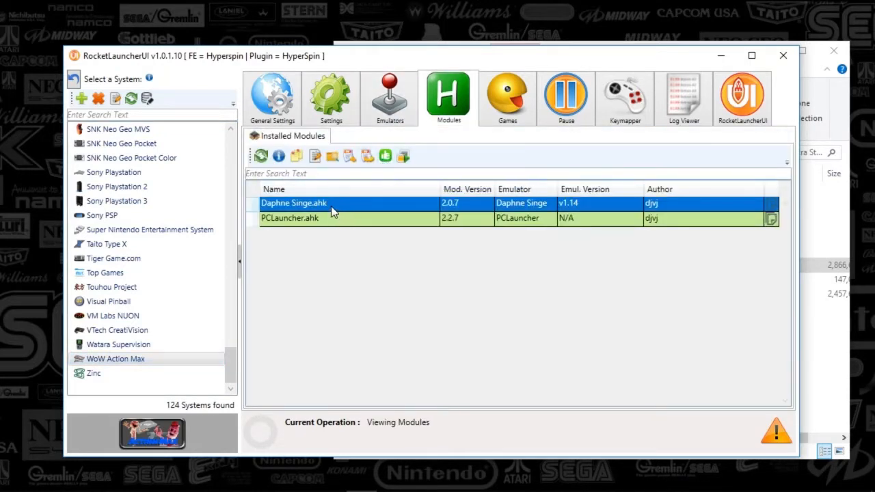
click(404, 161)
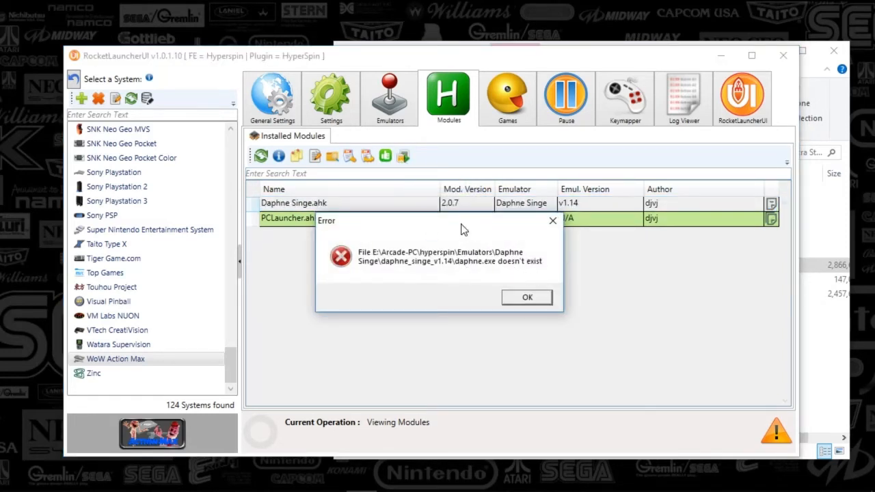
click(524, 298)
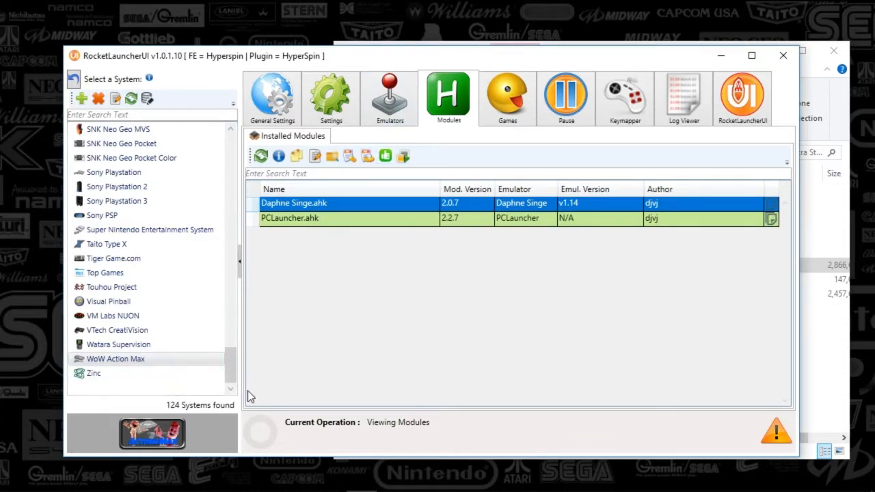
Select the Sega Naomi system and open the global settings of its Demul (v0.7).ahk module
scroll(228, 369, up, 1)
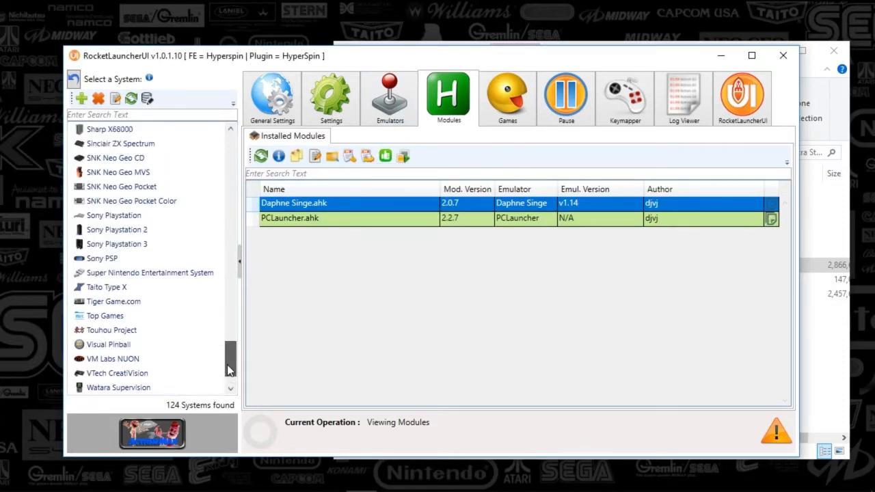
drag(229, 369, 248, 333)
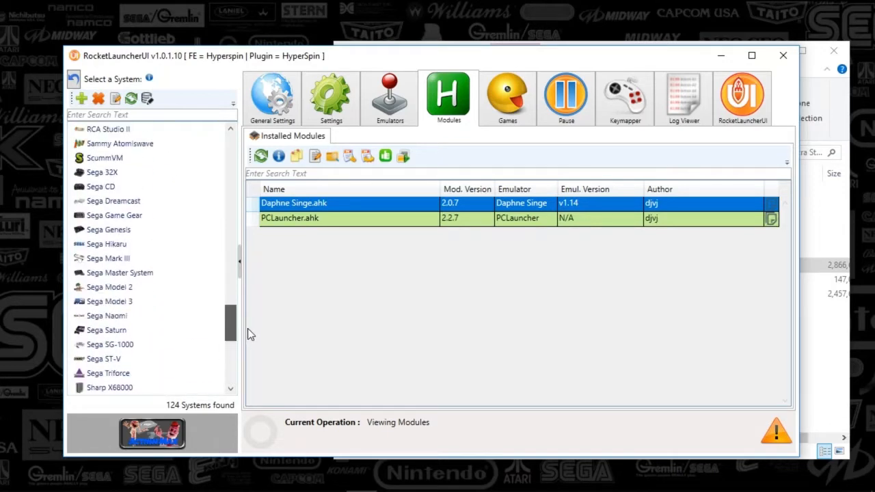
click(136, 323)
click(299, 248)
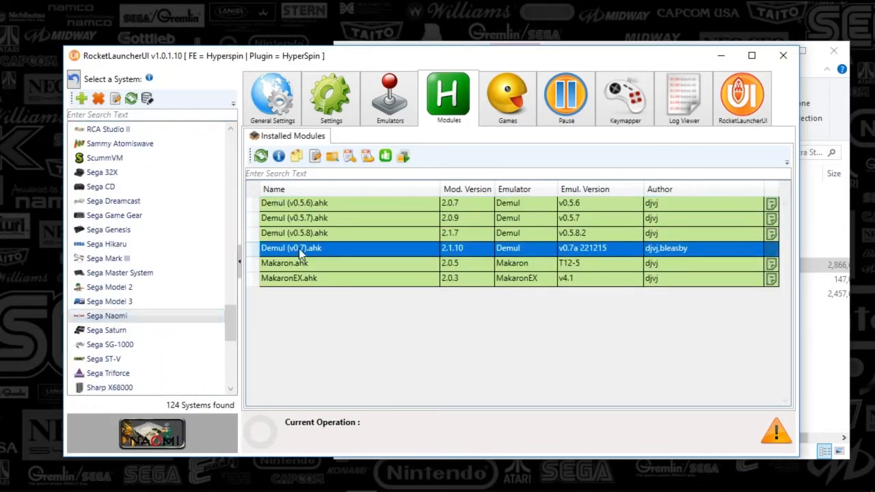
click(411, 115)
click(432, 118)
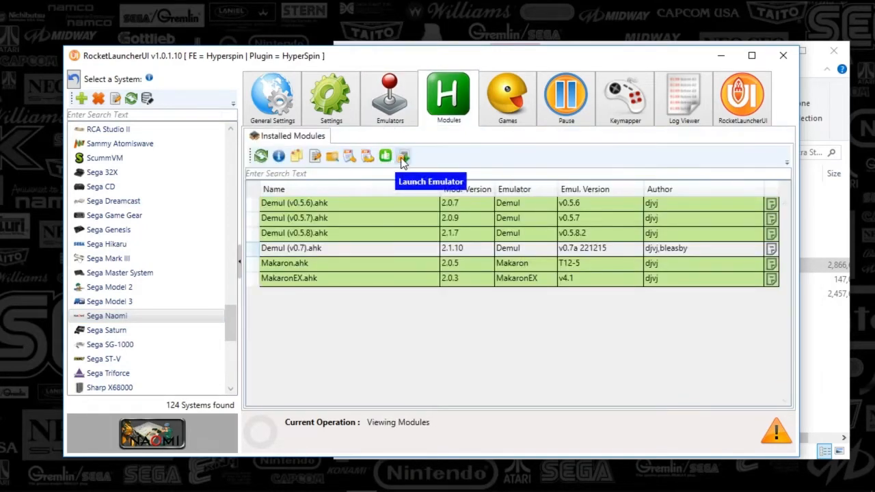
click(355, 158)
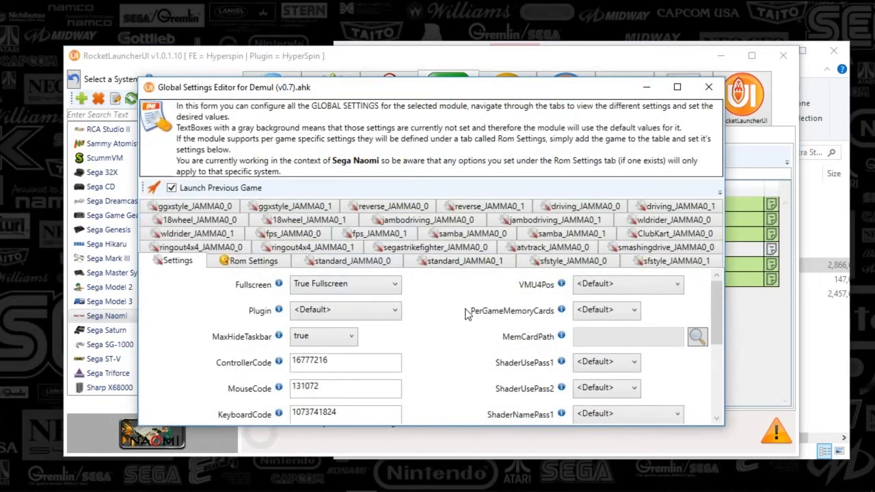
Review the module's general settings and the DemulShooterEnabled rom setting for 18 Wheeler Deluxe, and close the settings editor
drag(722, 283, 720, 385)
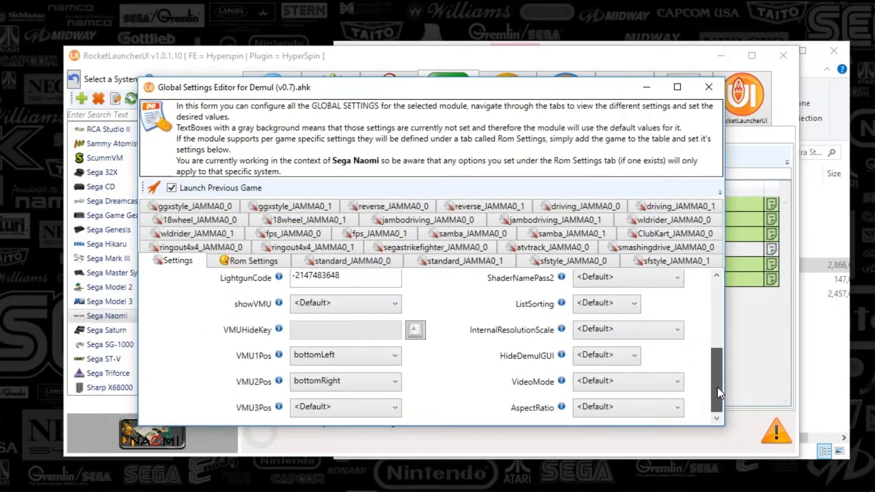
click(244, 265)
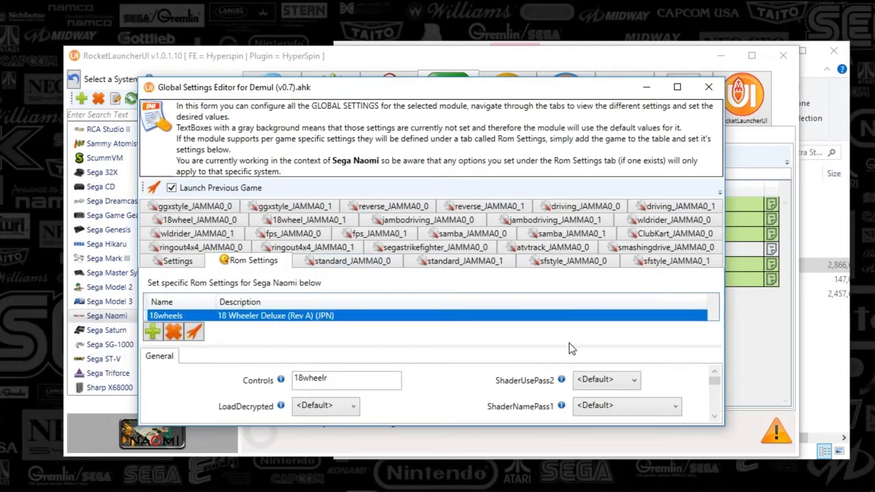
drag(718, 383, 722, 407)
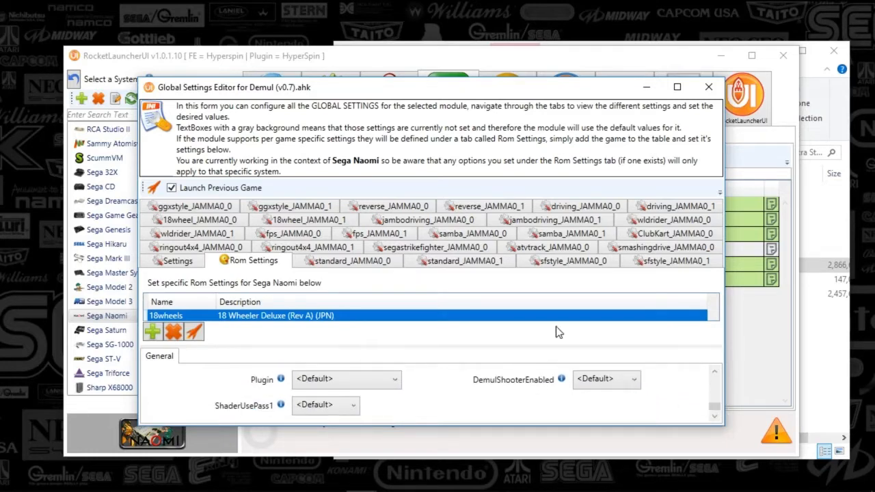
click(709, 87)
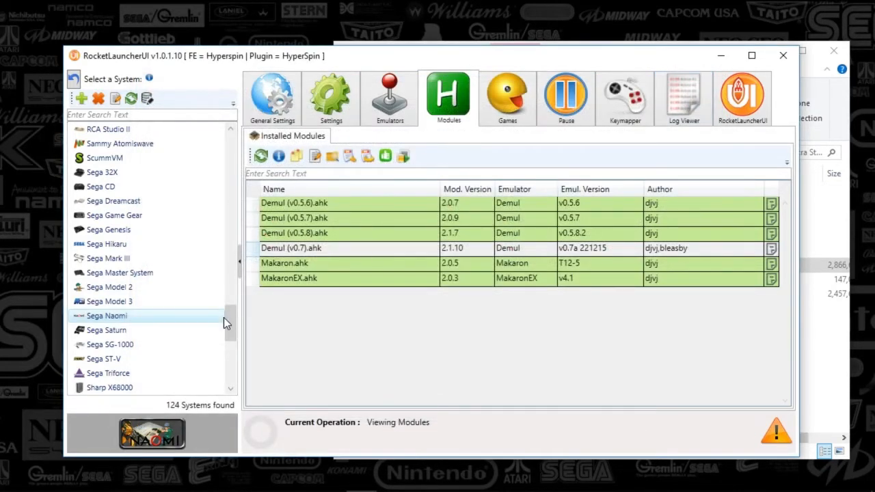
Select Sega Dreamcast, show its emulator list, and widen the Extensions column to read the supported file types
drag(226, 320, 158, 304)
click(176, 302)
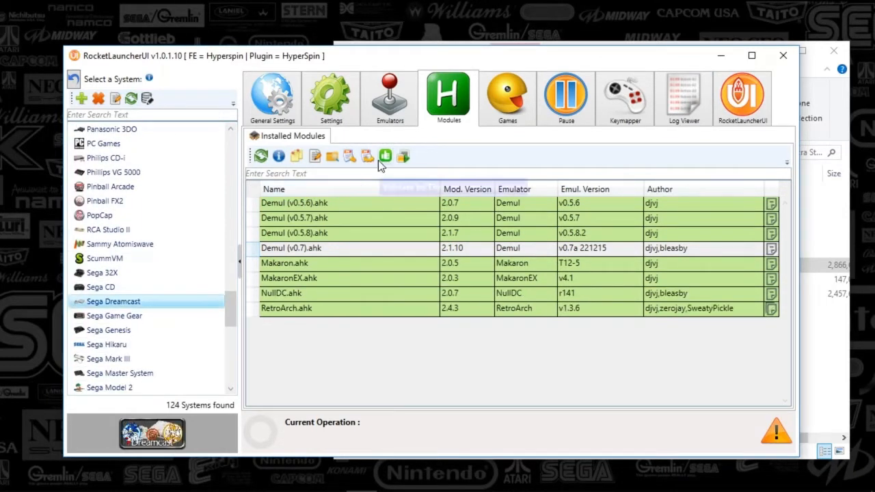
click(394, 118)
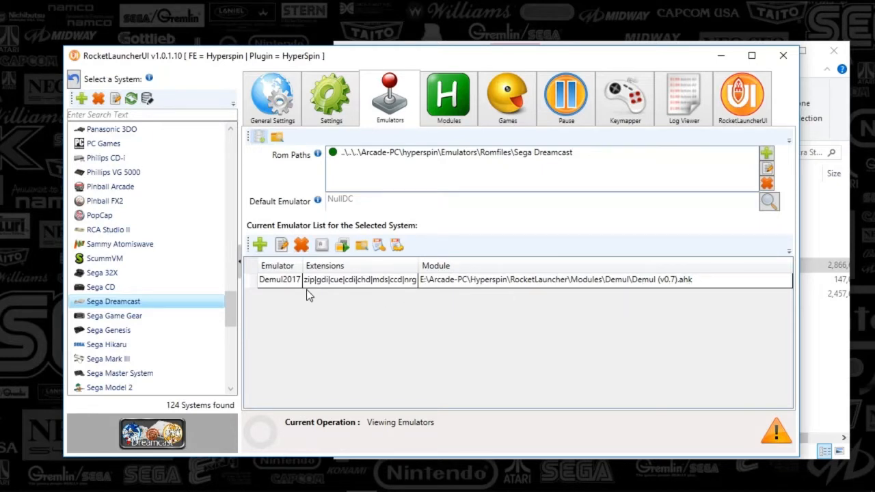
drag(419, 267, 444, 267)
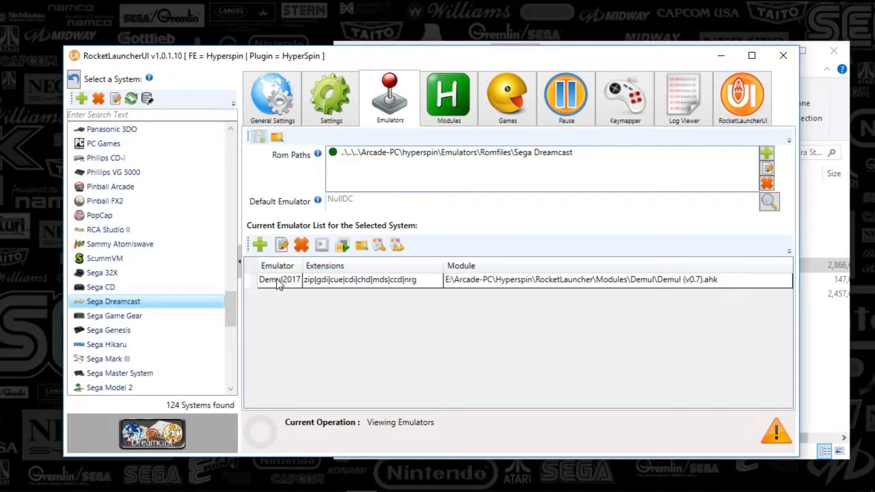
View a blank Add Emulator form and discard it, and review the Demul2017 emulator's path, rom extensions and module before closing its configuration
click(259, 247)
drag(320, 148, 371, 309)
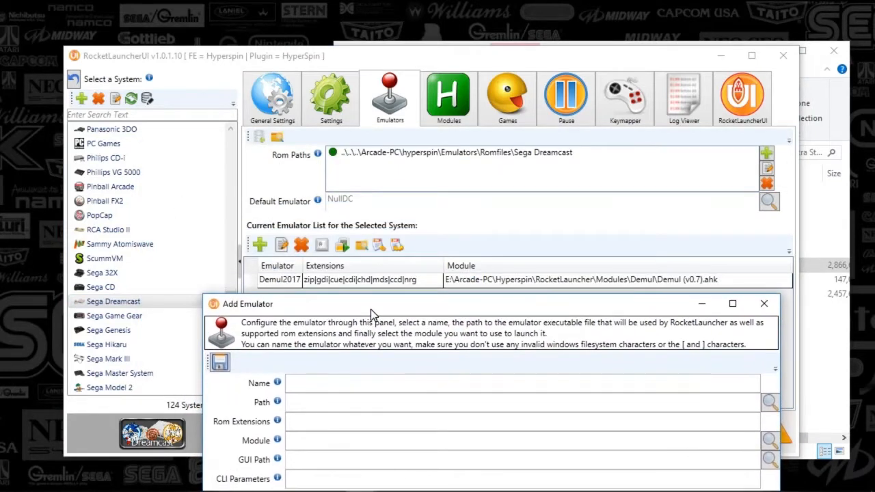
click(764, 304)
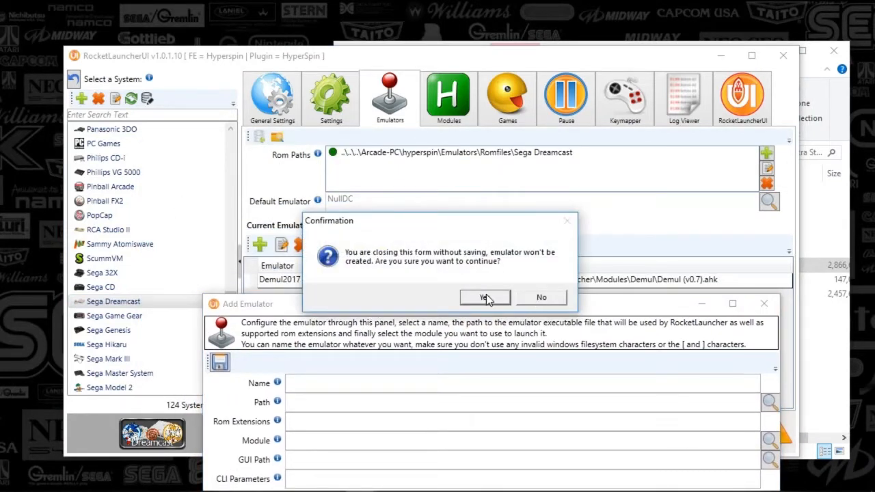
click(486, 298)
double_click(369, 281)
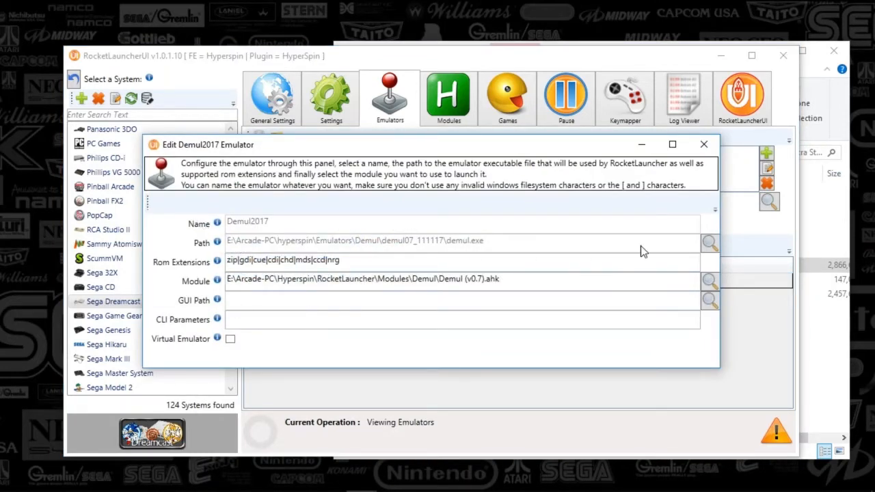
click(705, 145)
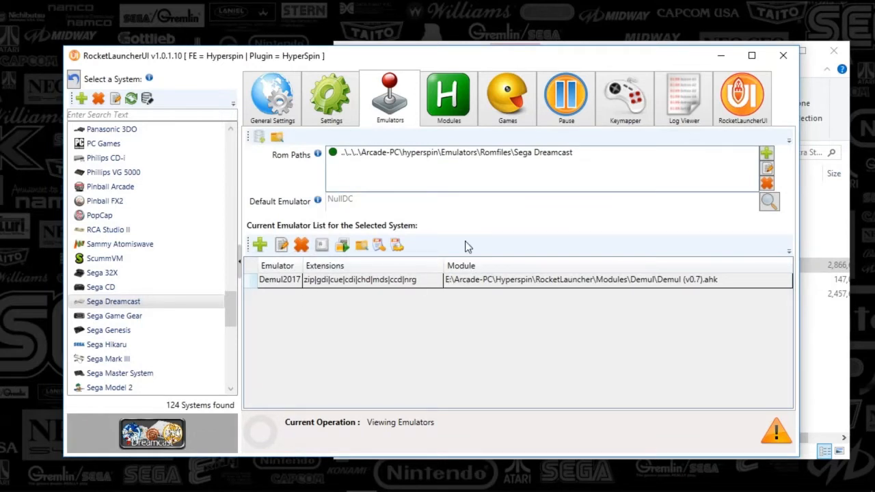
Show the alternate emulators assigned to Sega Dreamcast games and select the House of the Dead 2, The (USA) entry
click(492, 120)
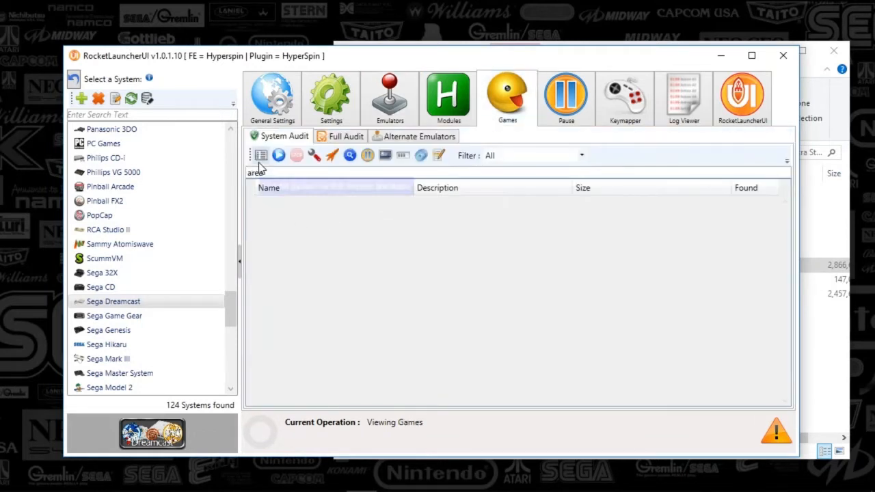
click(400, 139)
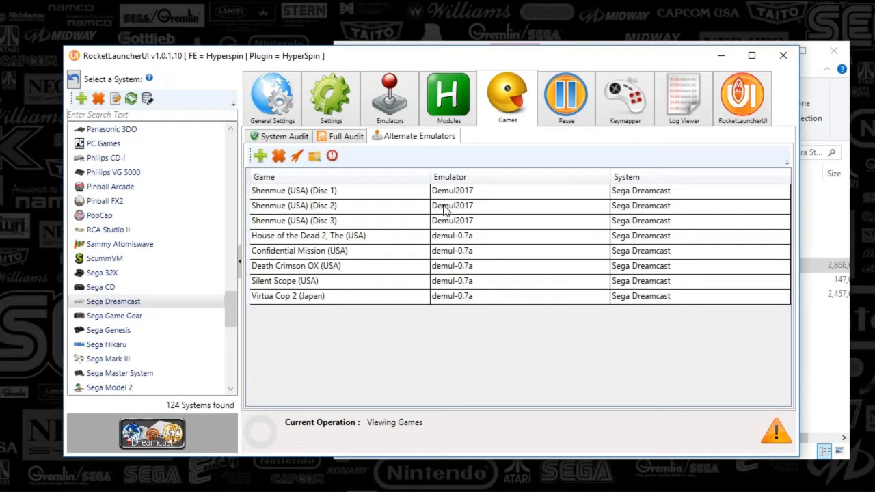
click(315, 239)
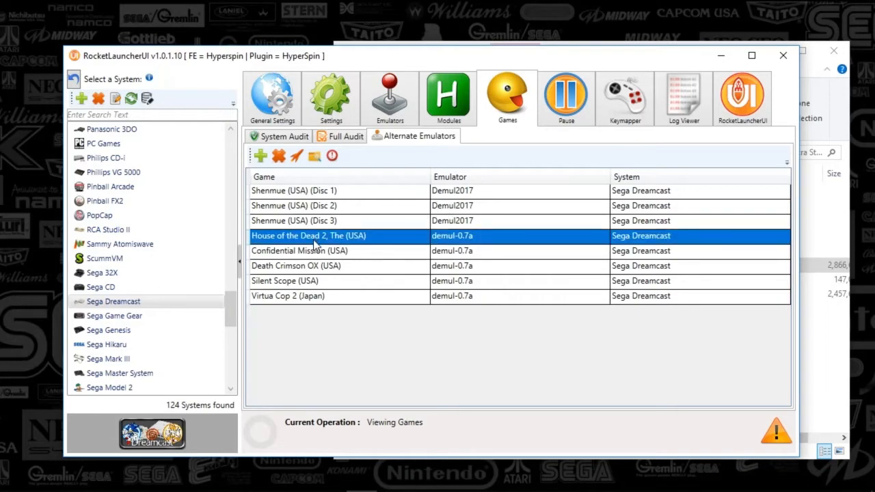
Start a blank alternate game emulator entry and view its game, system and emulator selection lists without choosing anything
click(260, 157)
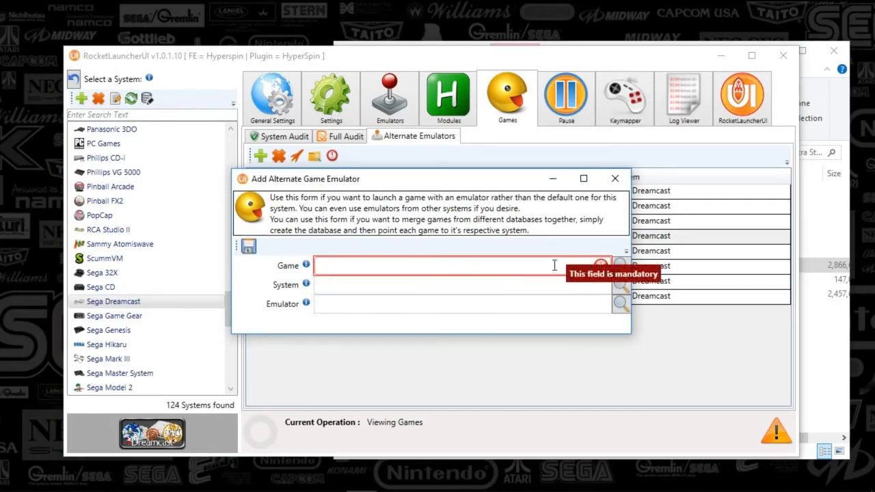
click(621, 265)
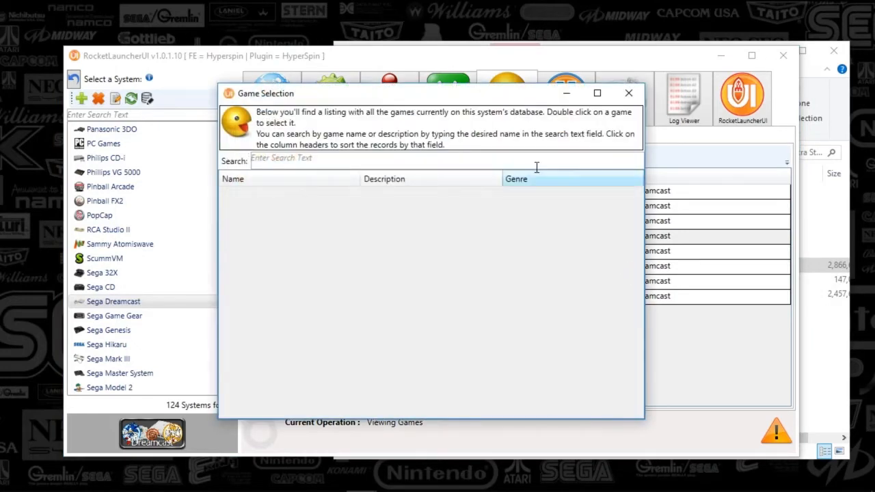
click(629, 93)
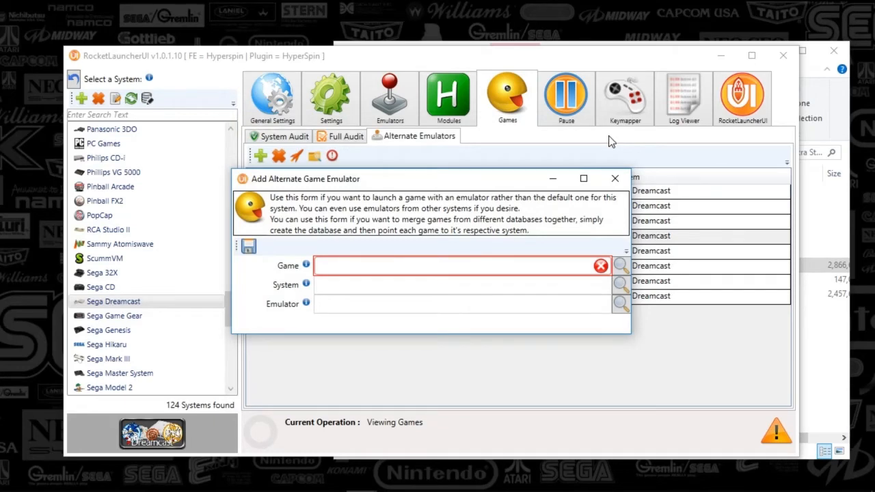
click(620, 284)
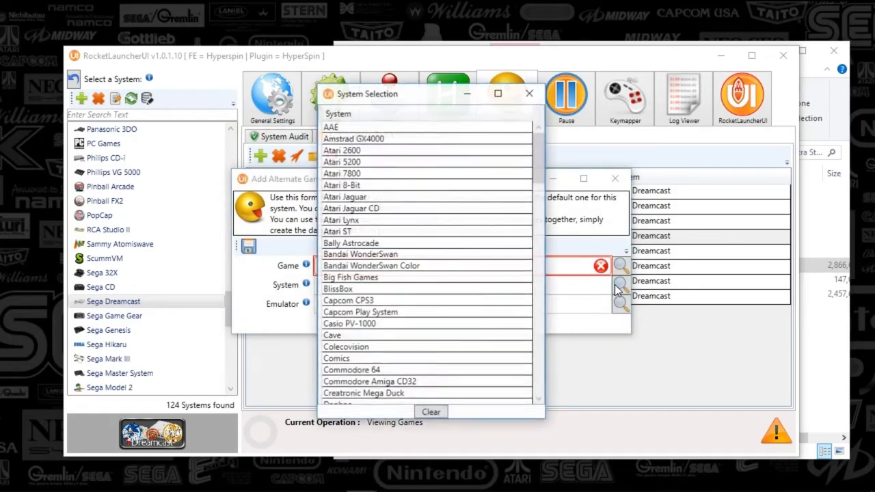
click(529, 93)
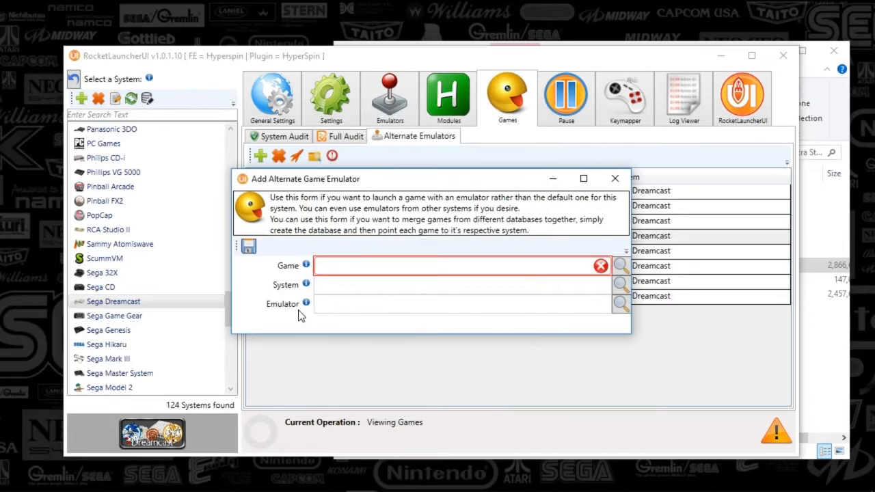
click(620, 304)
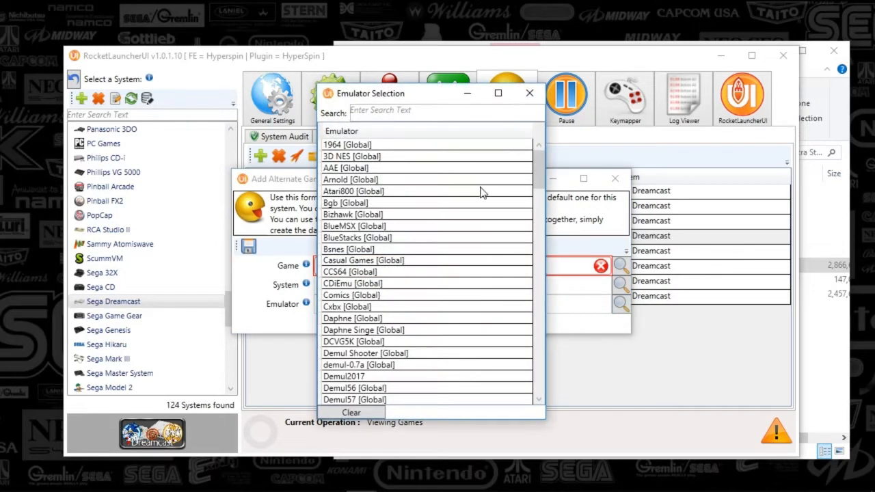
drag(441, 94, 428, 100)
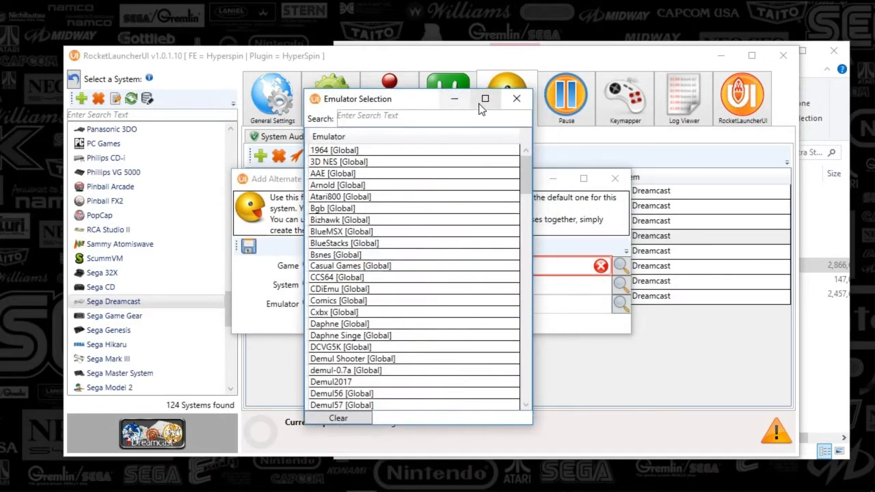
click(518, 97)
Browse the available systems for the alternate game emulator once more, and discard the blank form
click(620, 284)
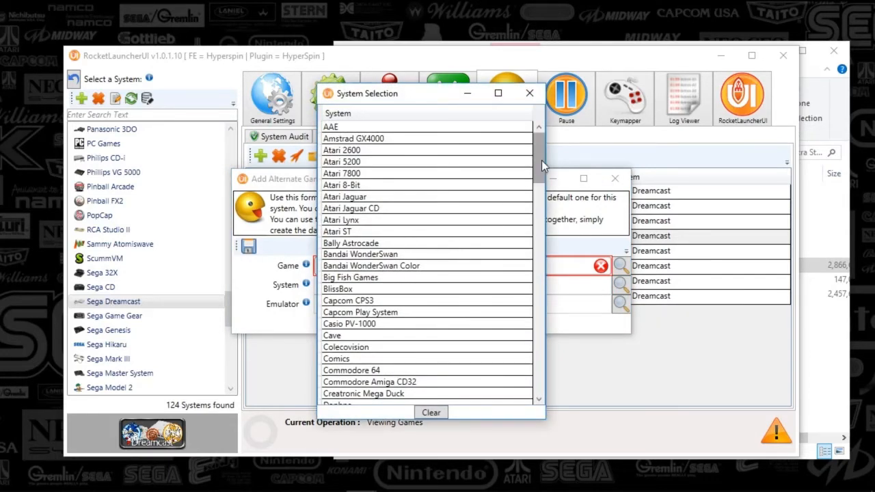
drag(542, 161, 544, 192)
click(529, 93)
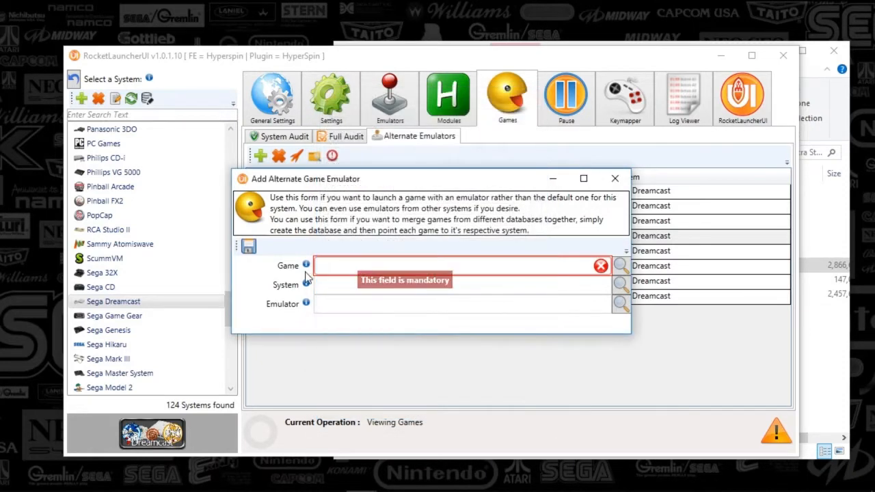
drag(303, 181, 303, 192)
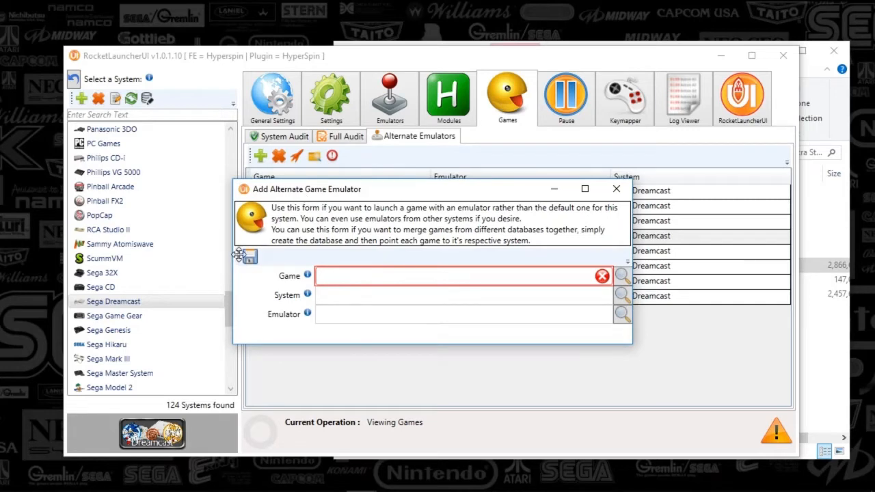
click(616, 188)
click(487, 299)
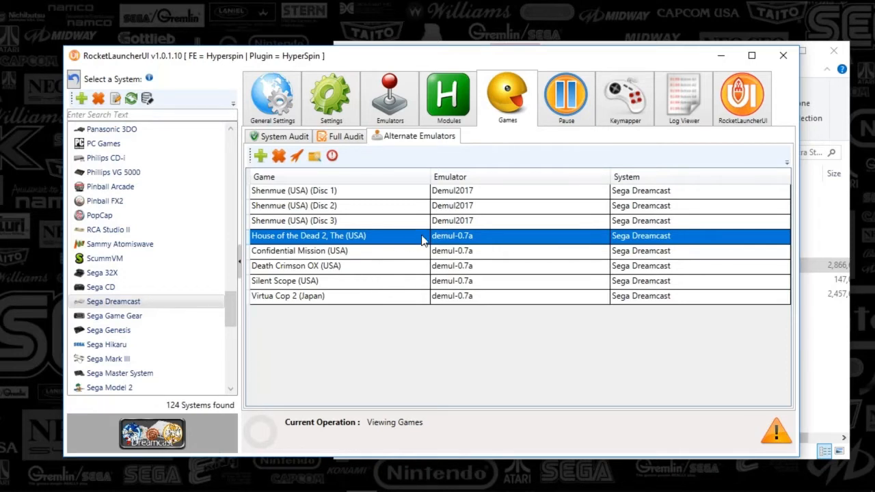
Launch the Demul2017 emulator from the Sega Dreamcast module Demul (v0.7).ahk and show its configuration options
click(429, 113)
click(292, 251)
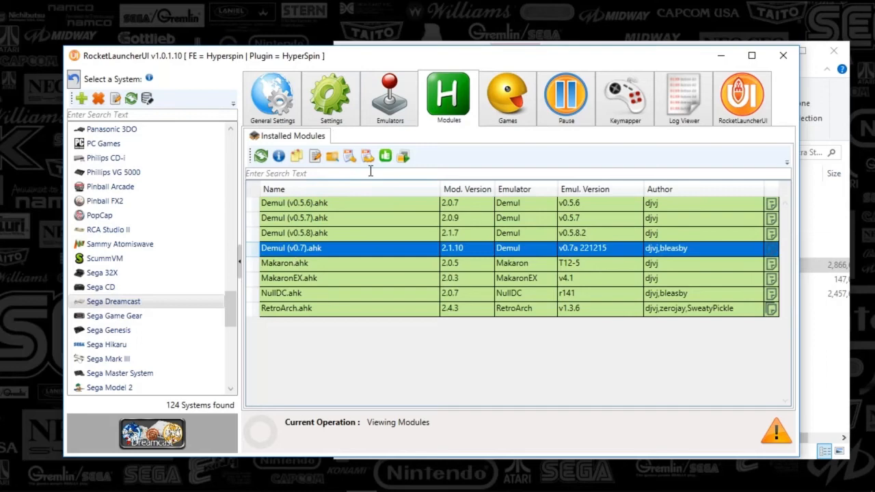
click(402, 158)
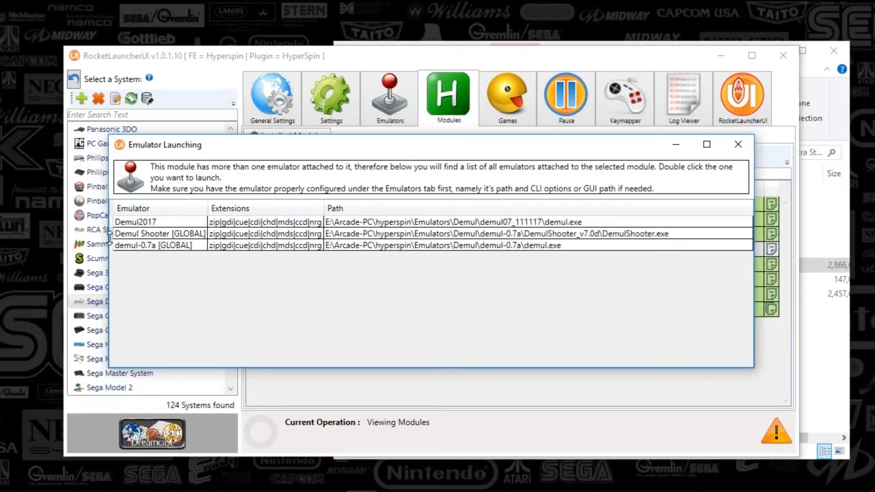
double_click(143, 222)
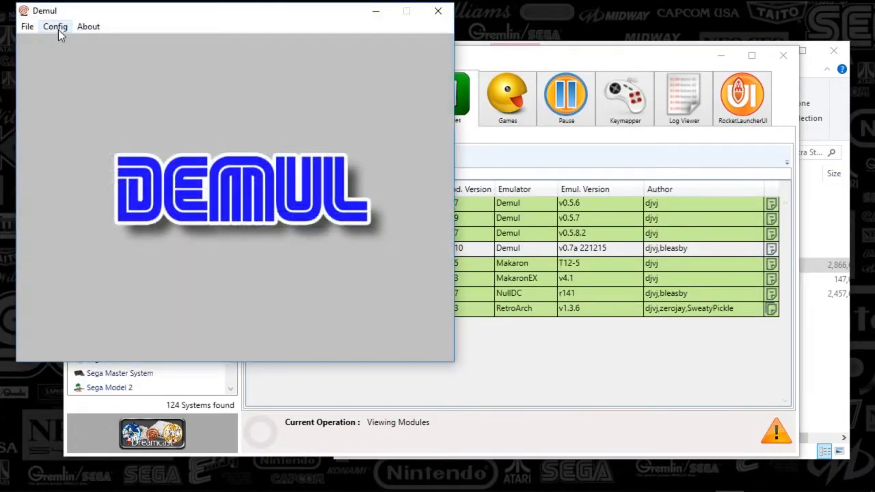
click(56, 27)
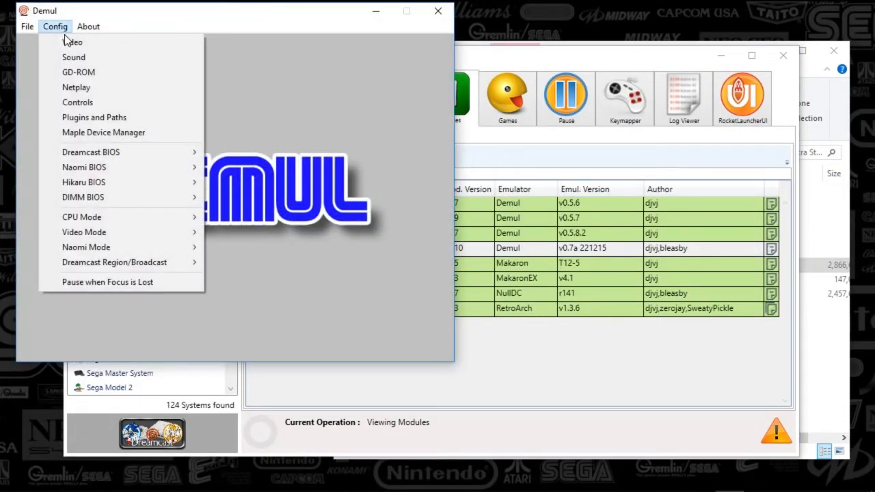
Review Demul's controller and hotkey assignments, and its plugins and folder paths
click(82, 102)
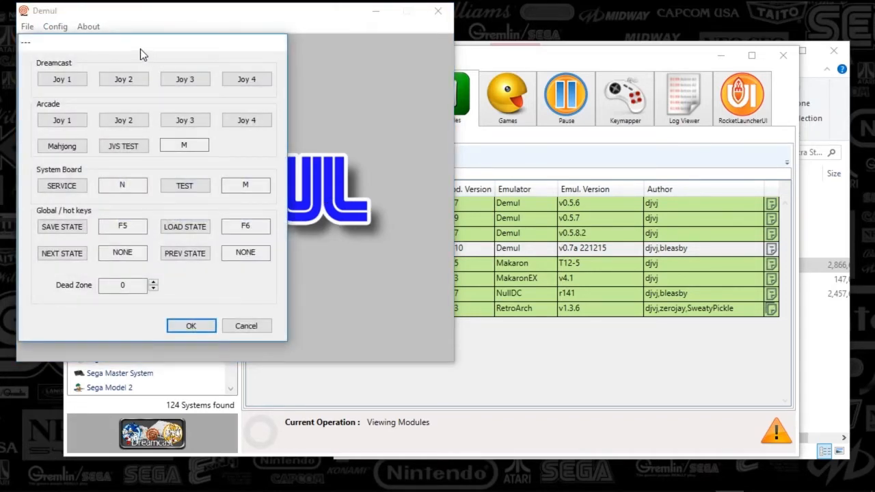
drag(140, 49, 177, 44)
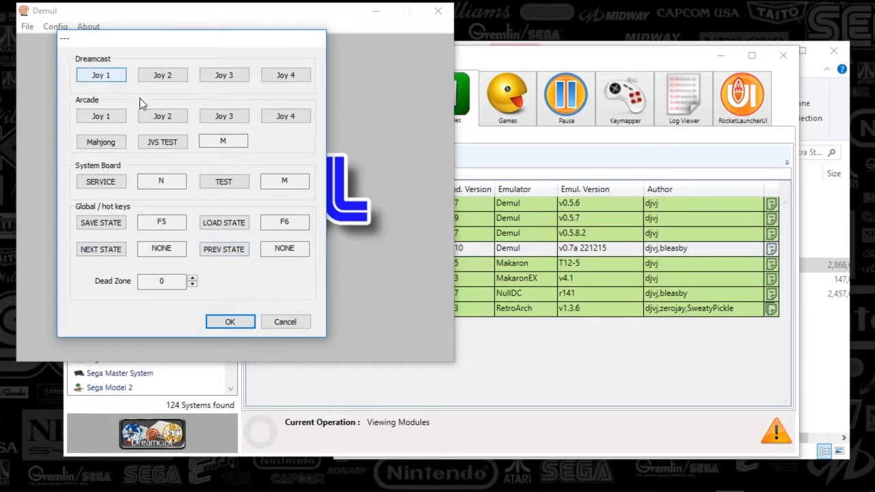
click(280, 323)
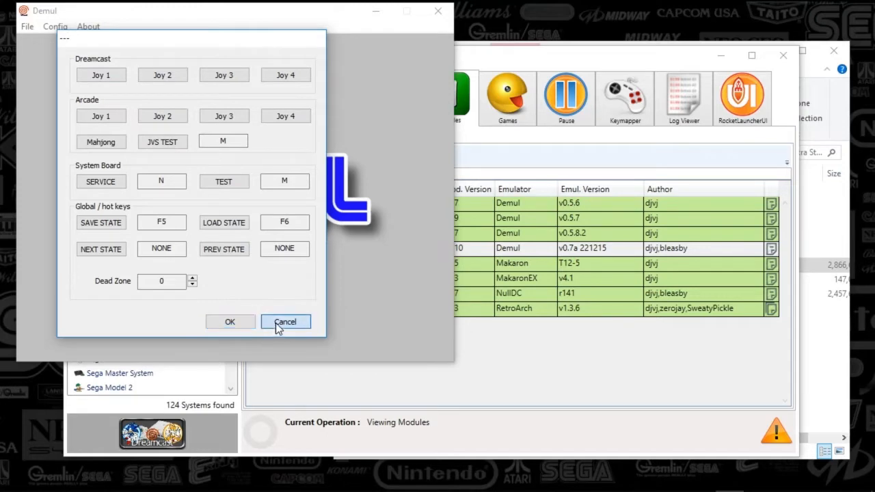
click(55, 26)
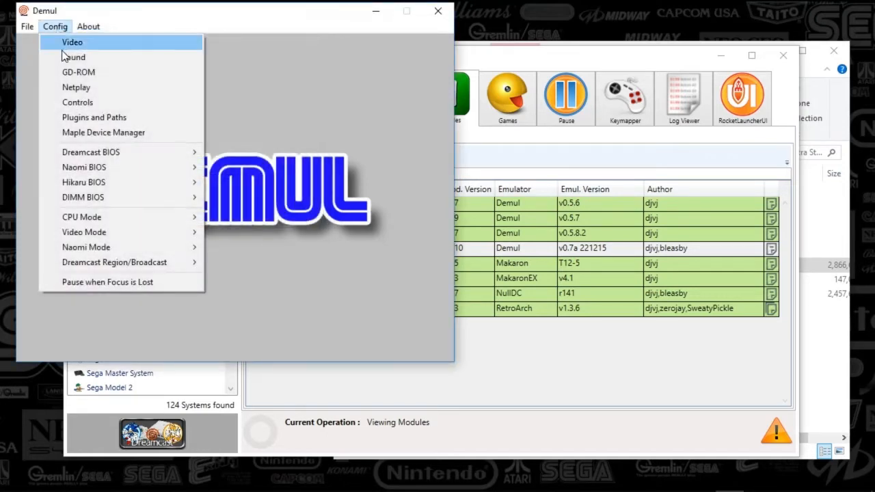
click(86, 117)
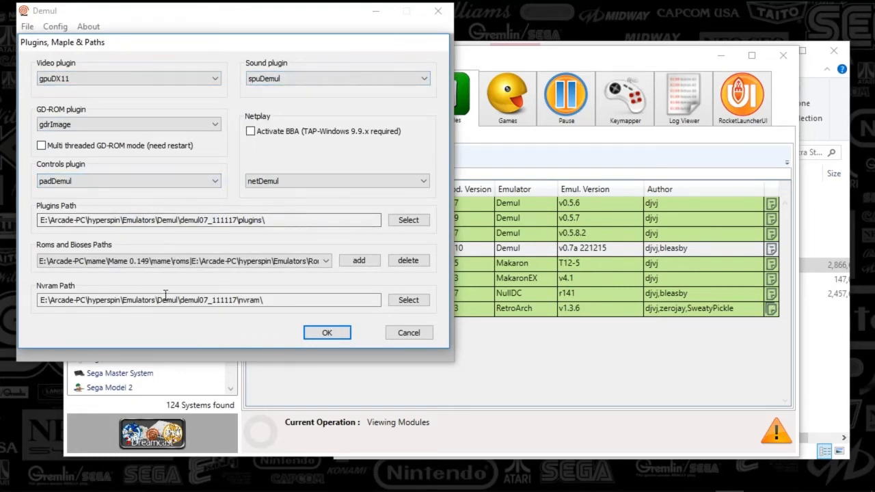
click(395, 335)
Examine the Port B device and expansion slot options in the Maple Device Manager, and close Demul
click(55, 26)
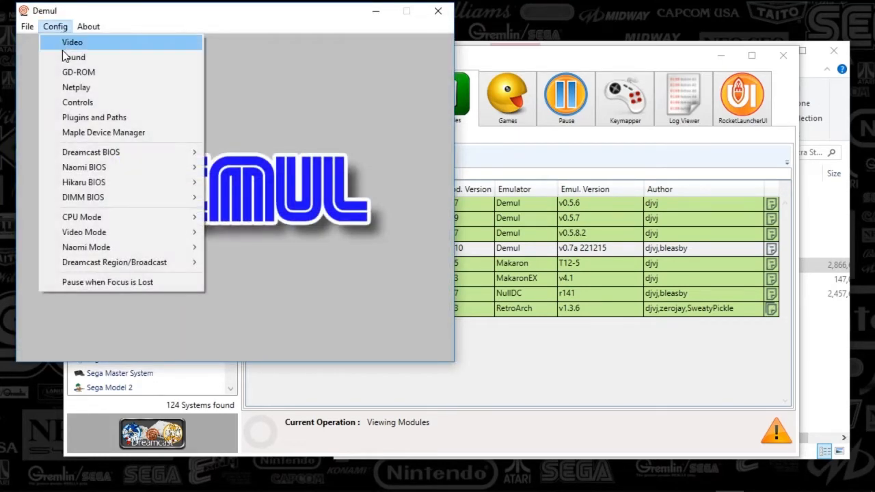
click(73, 133)
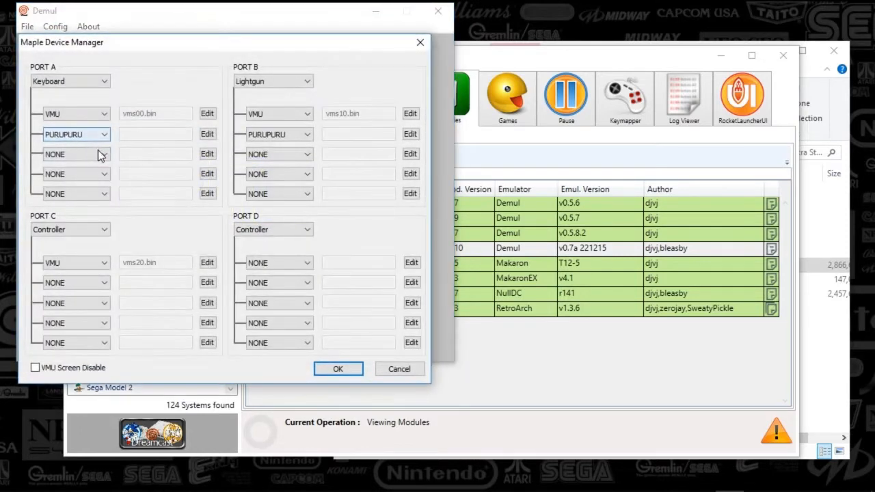
drag(184, 43, 192, 59)
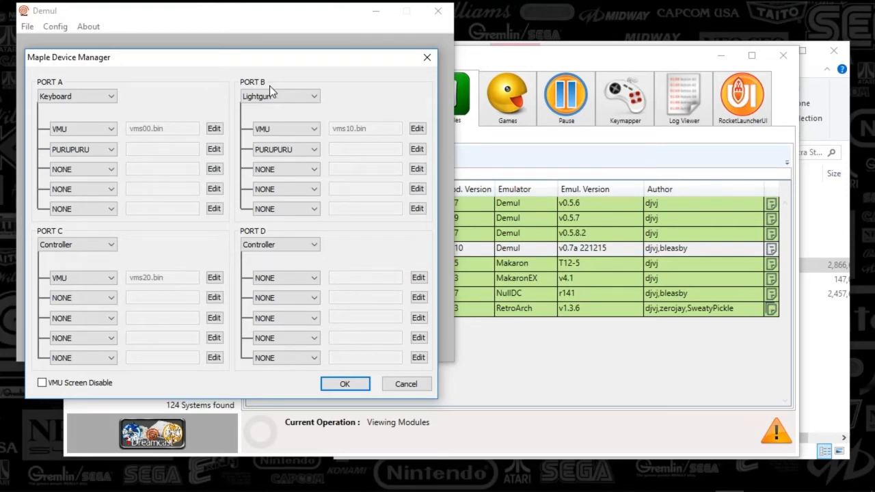
click(314, 97)
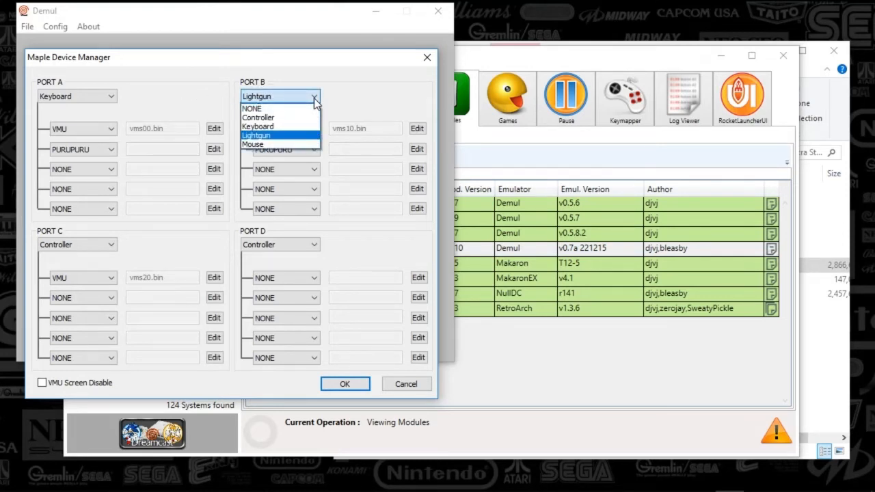
click(314, 97)
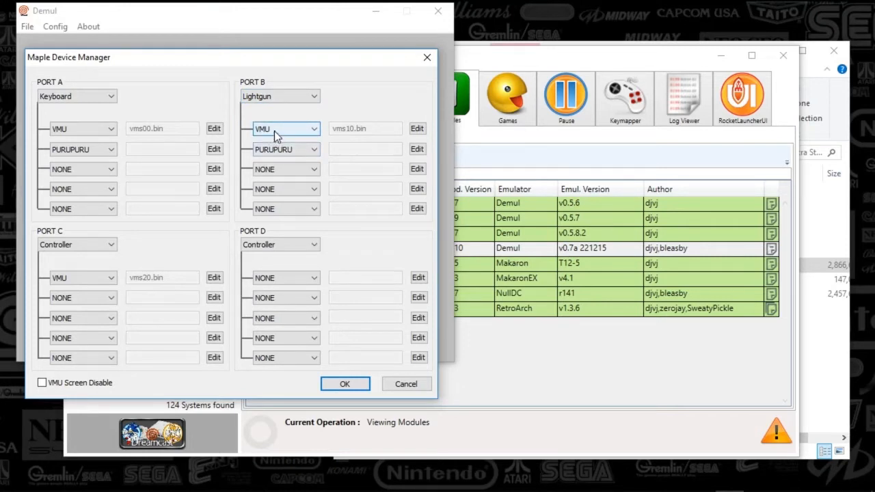
click(315, 130)
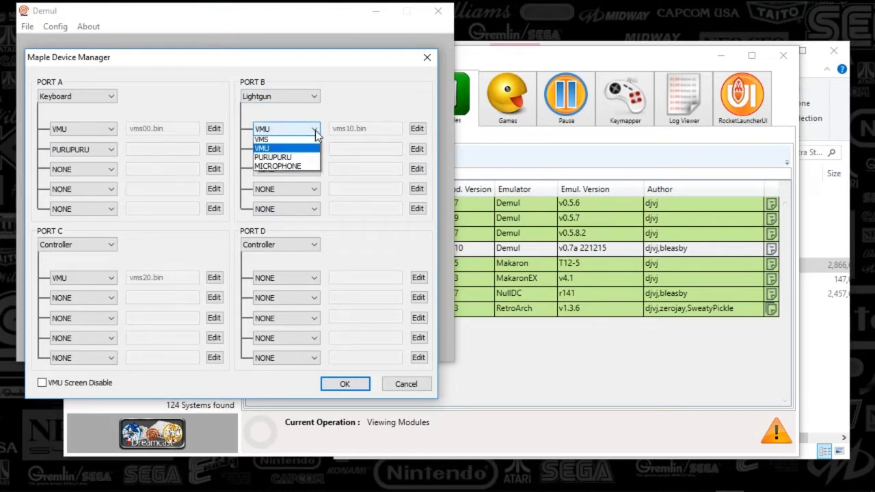
click(315, 130)
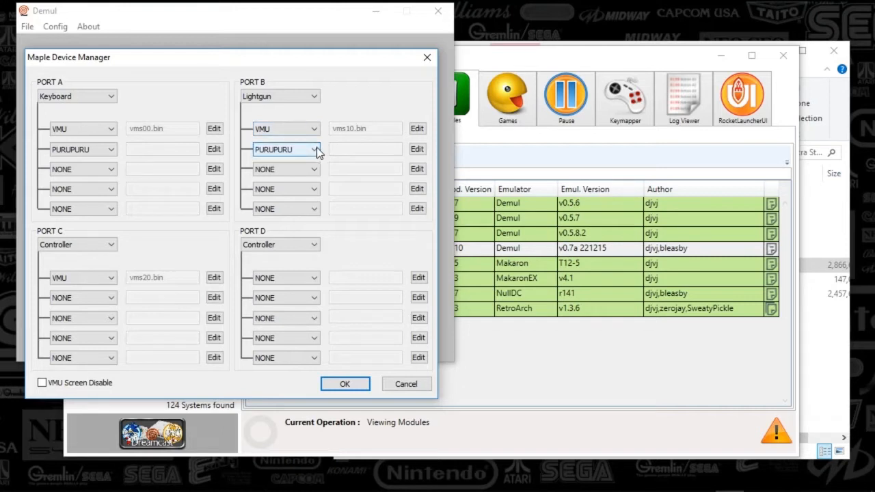
click(317, 149)
click(317, 149)
click(273, 96)
click(390, 384)
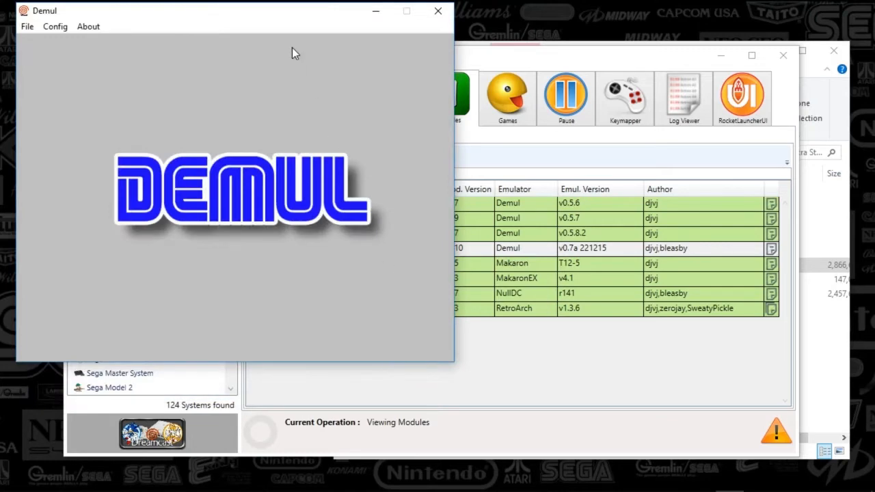
click(435, 10)
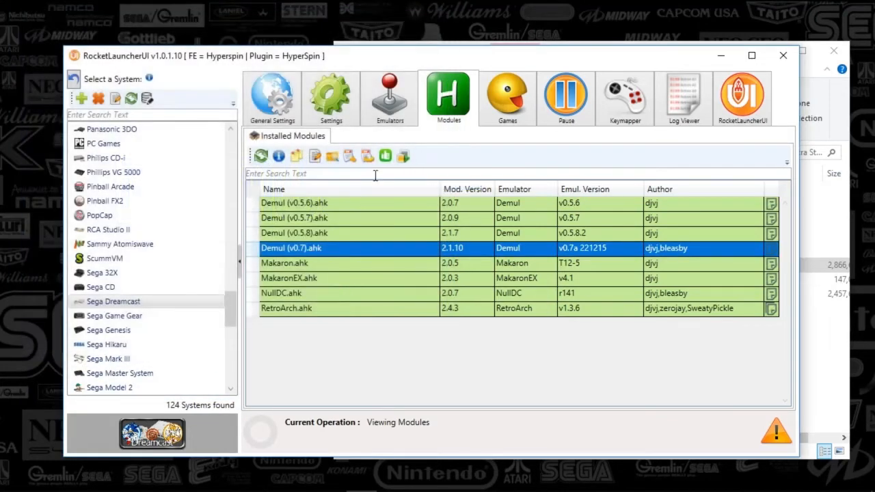
Launch the Demul Shooter [GLOBAL] emulator attached to the Demul (v0.7) module
click(404, 158)
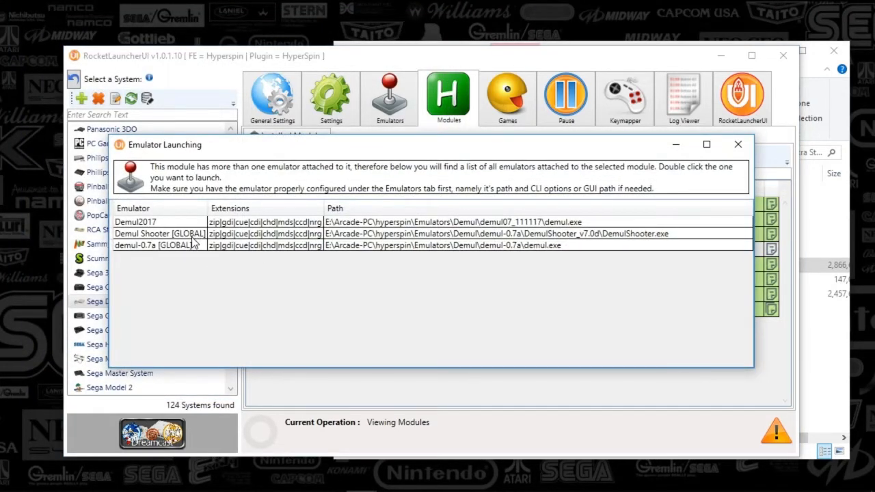
click(192, 236)
double_click(193, 238)
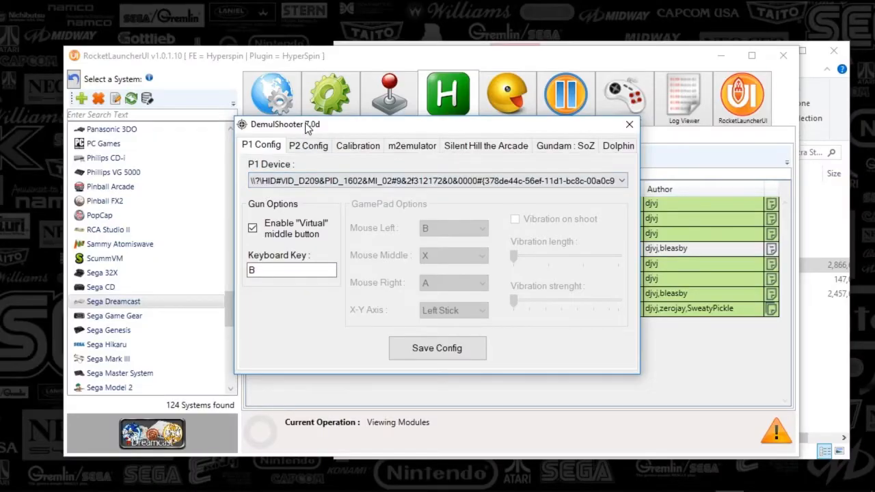
drag(313, 179, 92, 70)
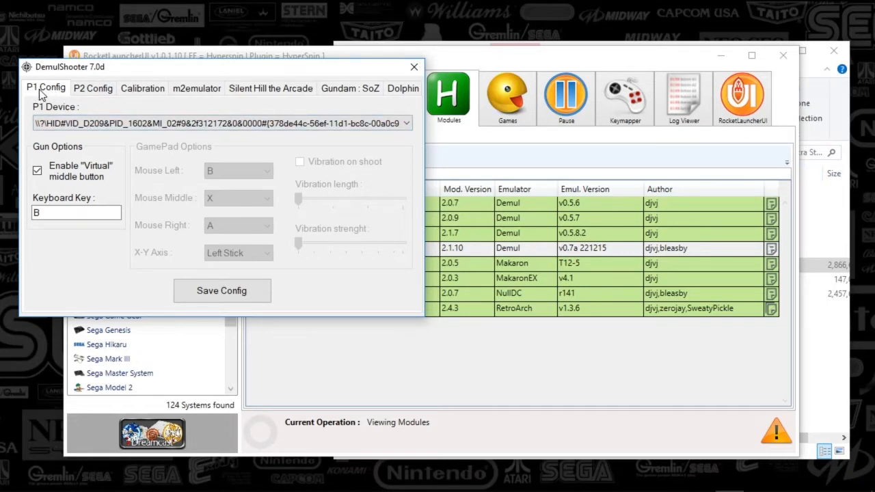
Examine the available P1 devices and compare the gun configurations of player 1 and player 2
click(88, 125)
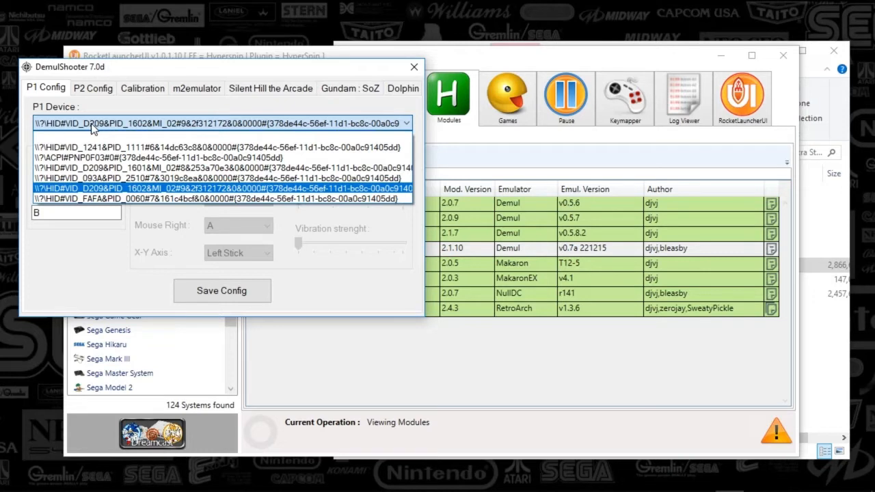
click(103, 104)
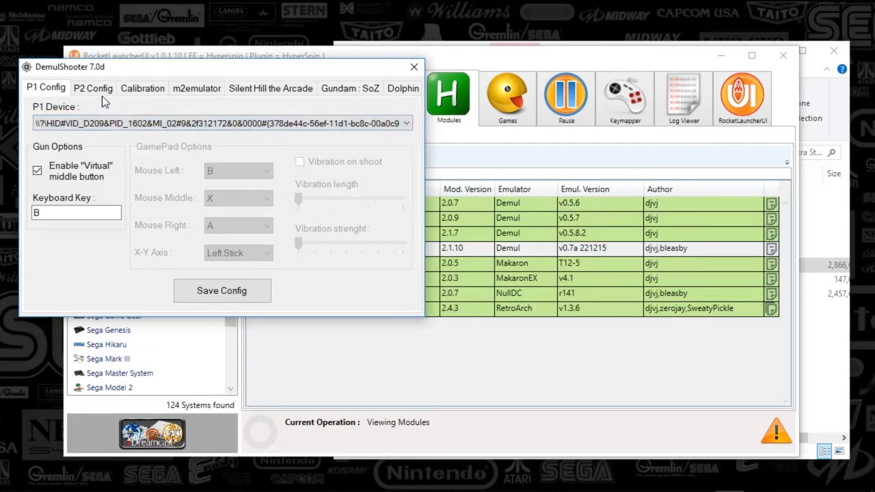
click(102, 87)
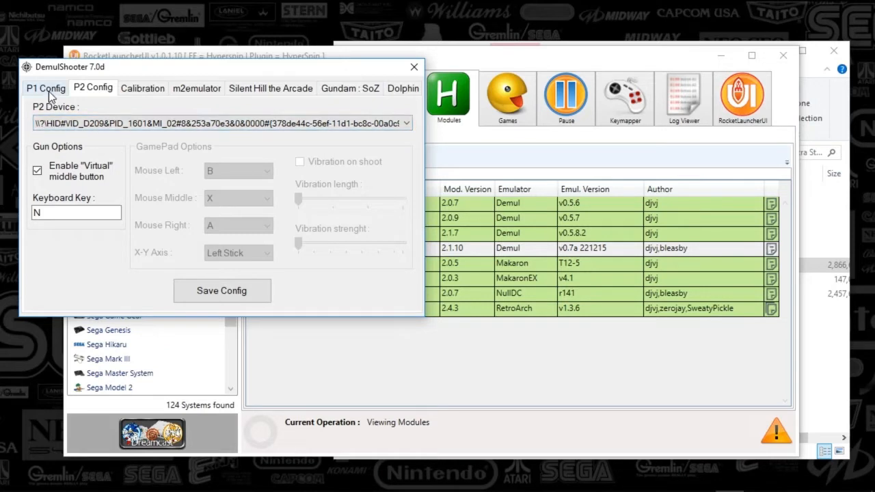
click(49, 90)
click(89, 96)
Examine the available P2 devices and check the virtual middle button key of both players
click(100, 123)
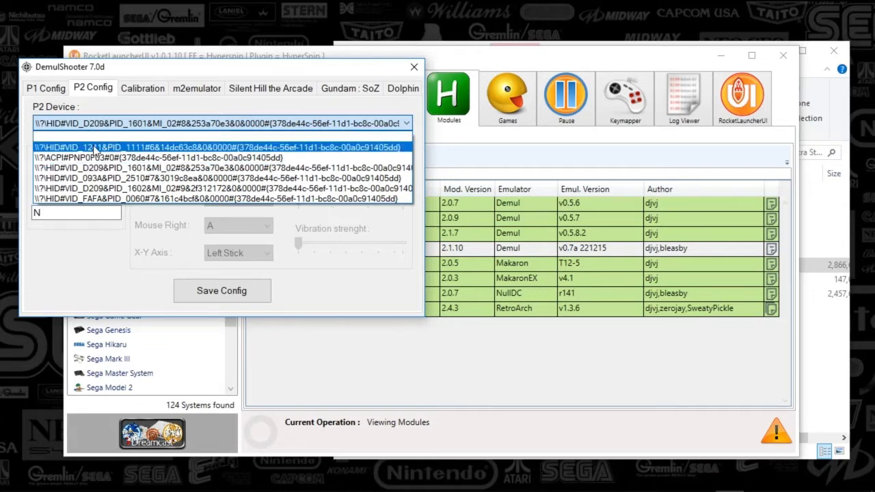
click(158, 69)
click(139, 123)
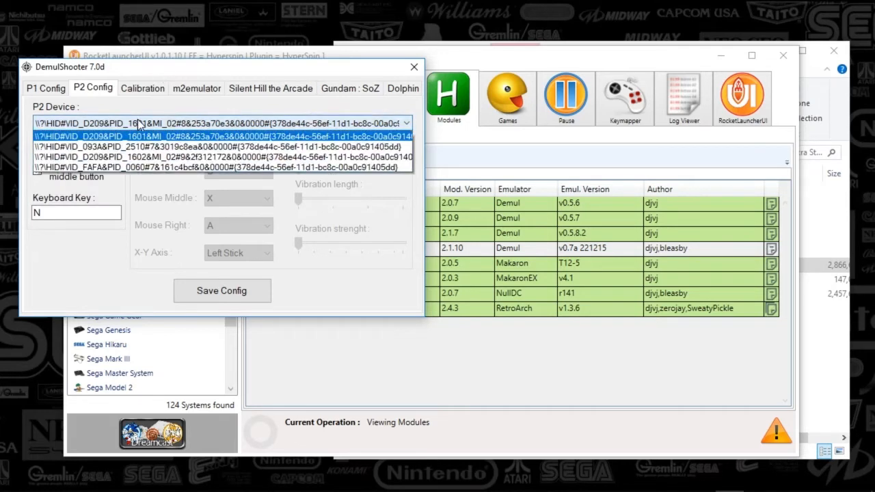
click(153, 73)
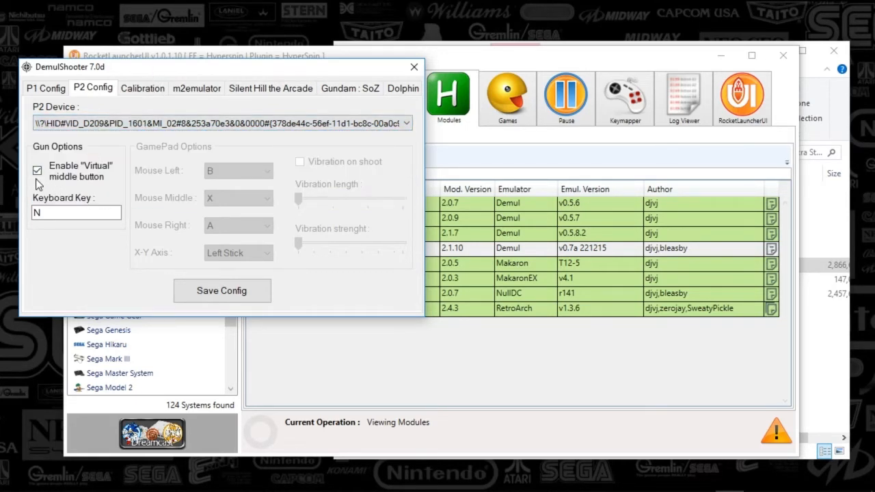
click(55, 210)
click(49, 89)
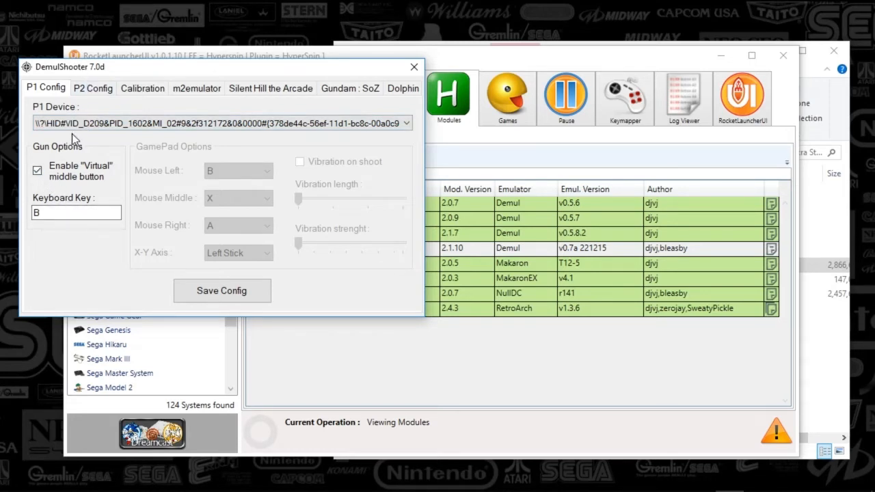
click(82, 89)
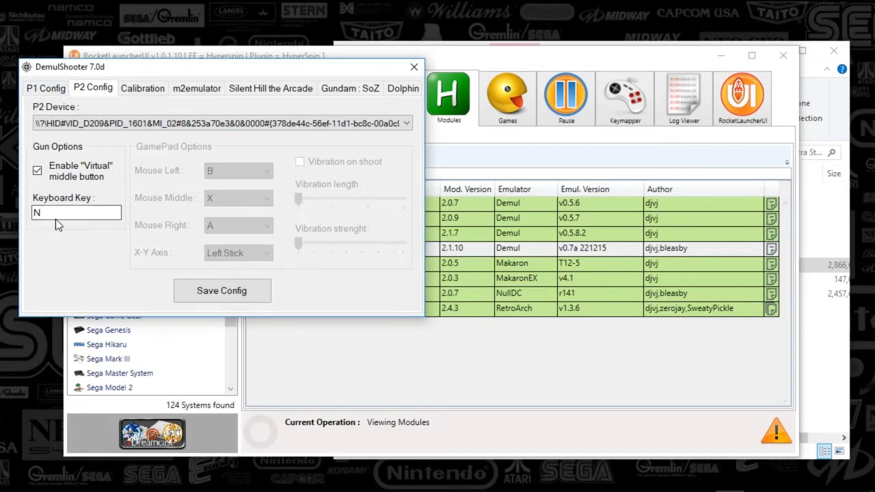
Review DemulShooter's calibration, m2emulator, Silent Hill, Gundam and Dolphin settings, recheck the P1 configuration, and close DemulShooter
click(127, 89)
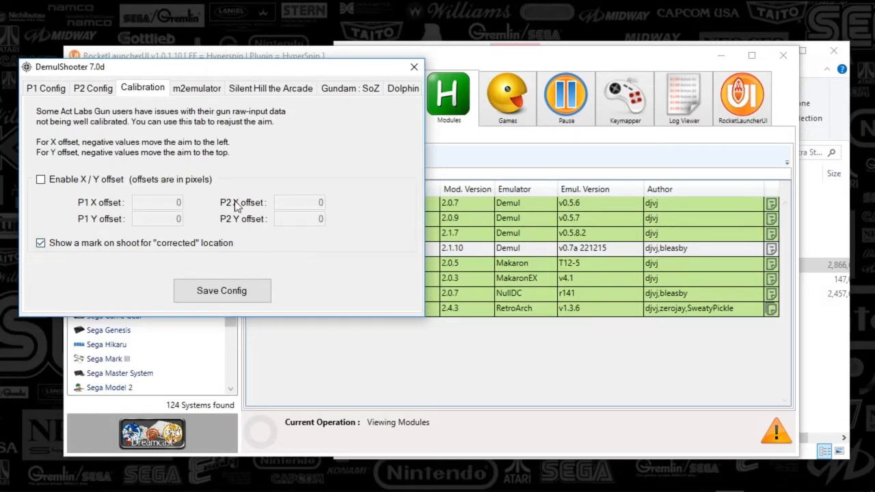
click(205, 88)
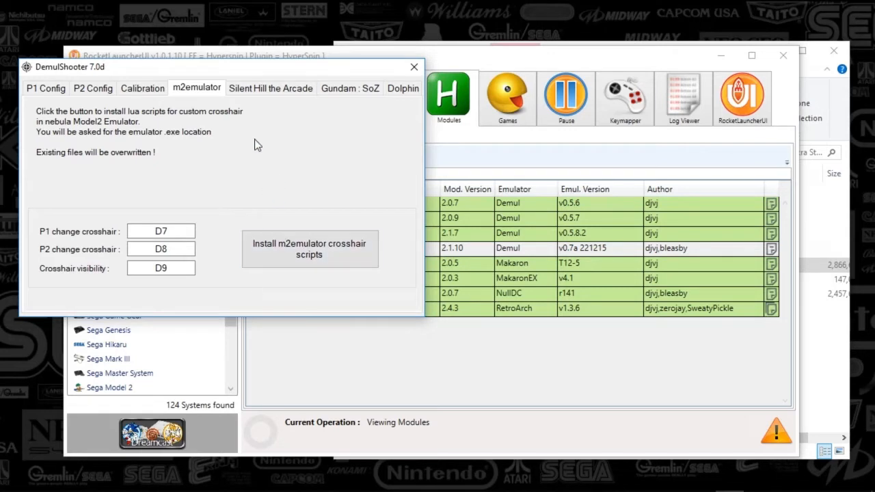
click(239, 93)
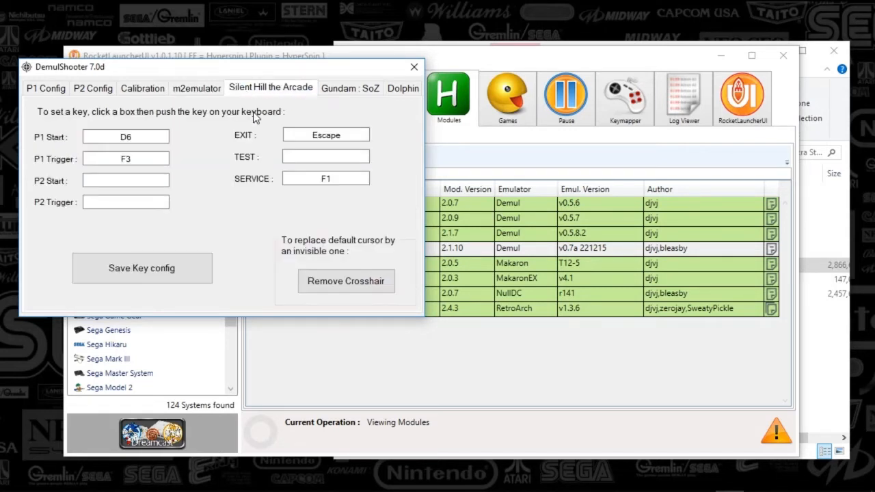
click(335, 93)
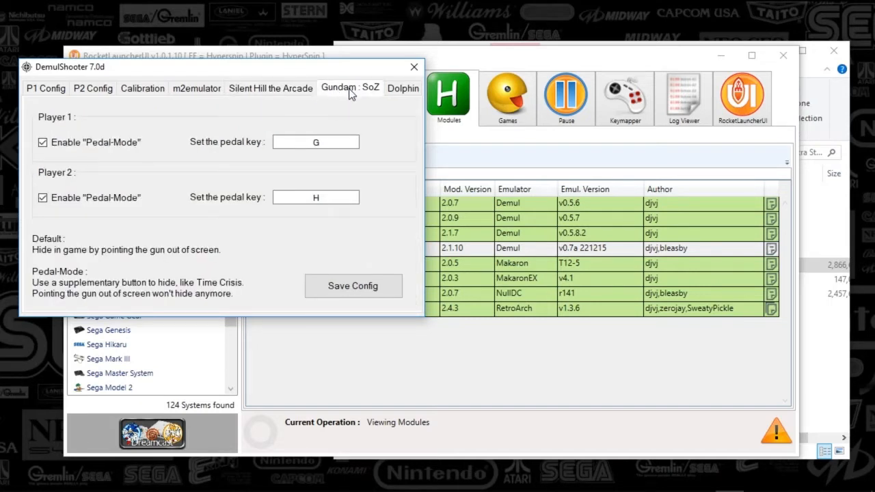
click(402, 90)
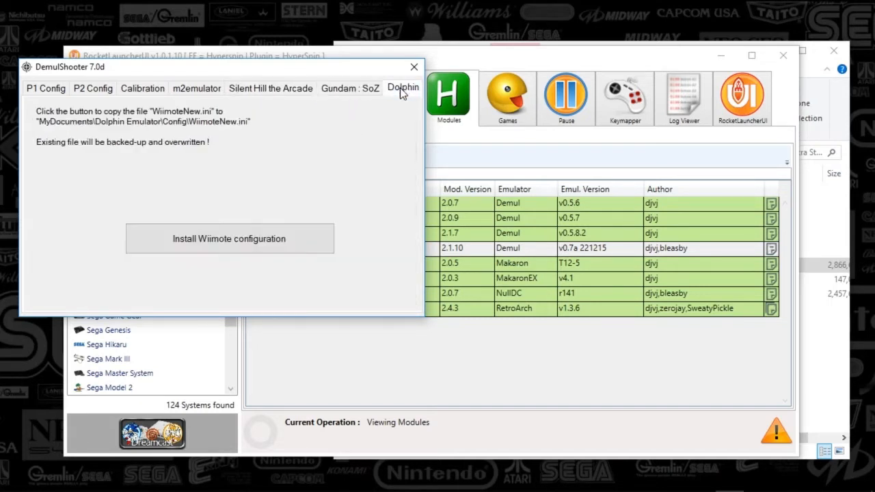
click(39, 91)
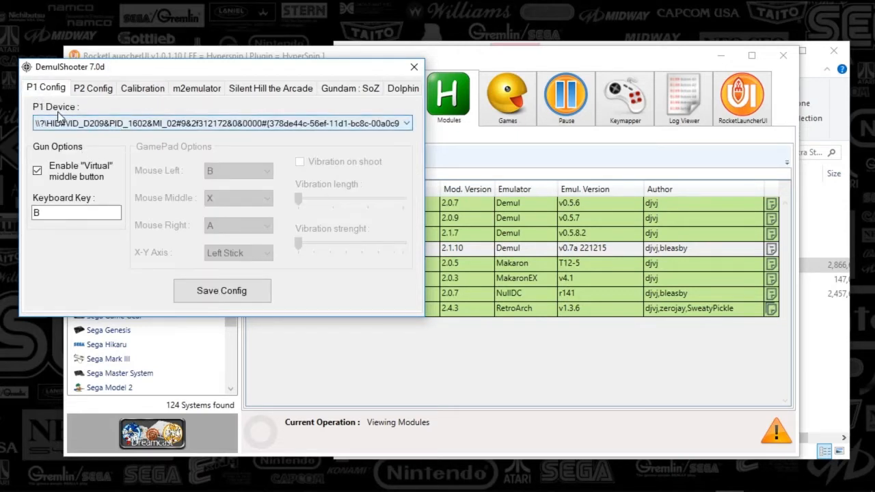
click(413, 67)
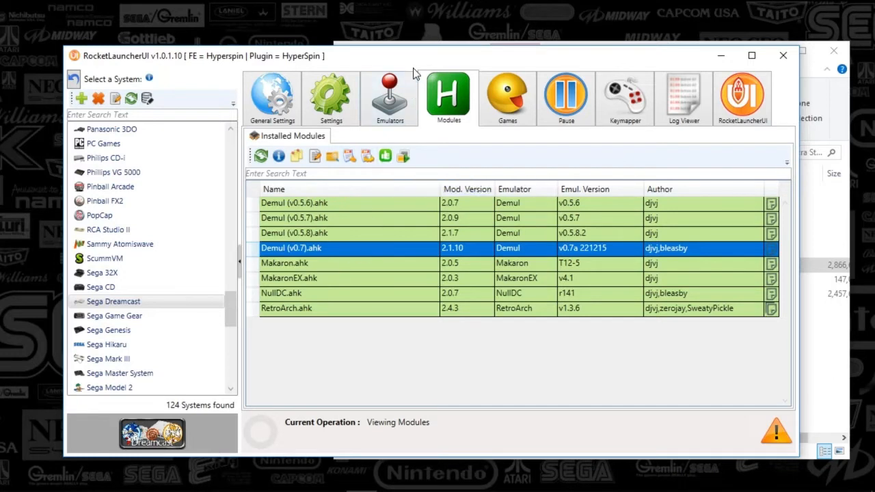
drag(393, 58, 377, 66)
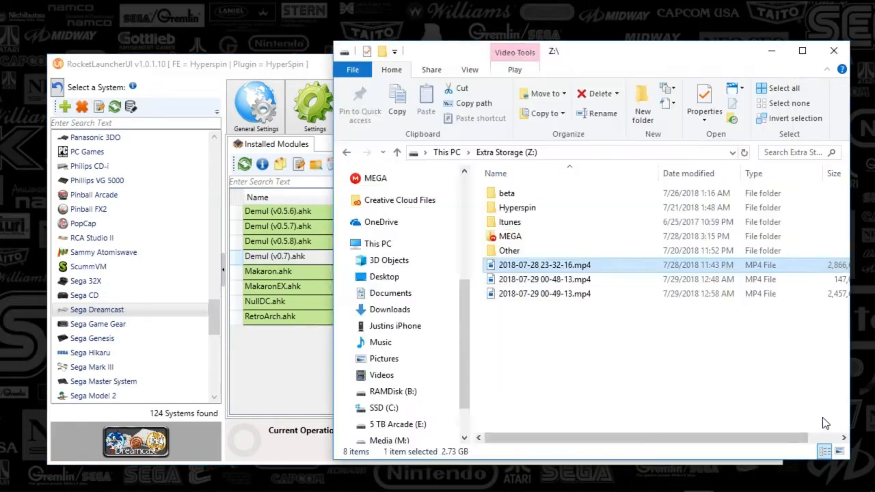
click(793, 436)
double_click(561, 273)
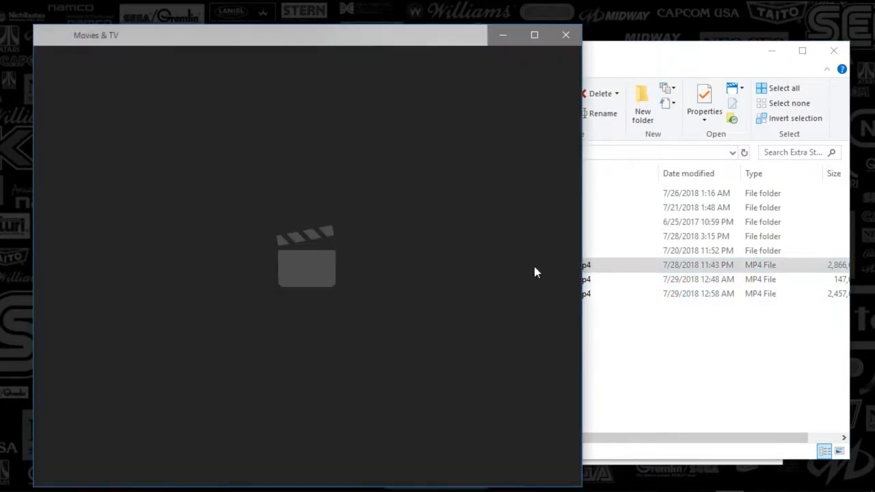
drag(283, 50, 531, 39)
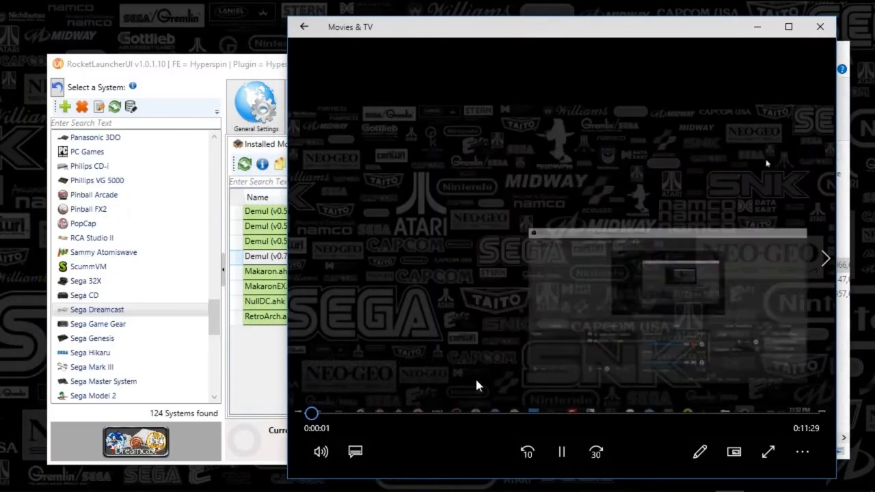
Skip the video ahead to about 0:04:57, close the player and return to RocketLauncherUI
drag(312, 414, 527, 424)
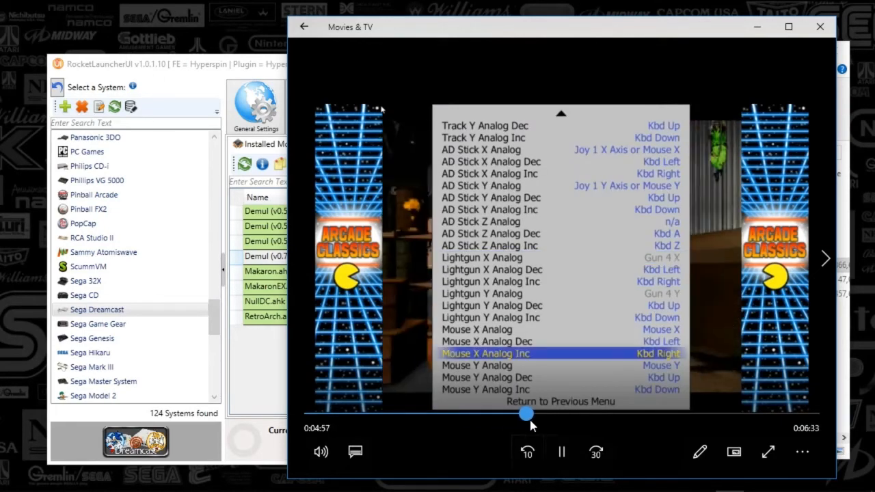
click(817, 29)
click(257, 374)
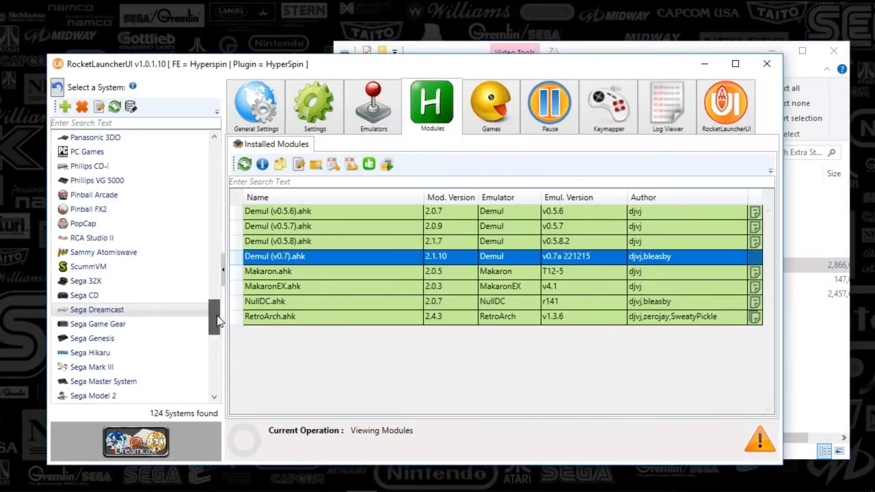
Select the Sony Playstation system and launch the emulator of its ePSXe.ahk module
drag(217, 321, 219, 354)
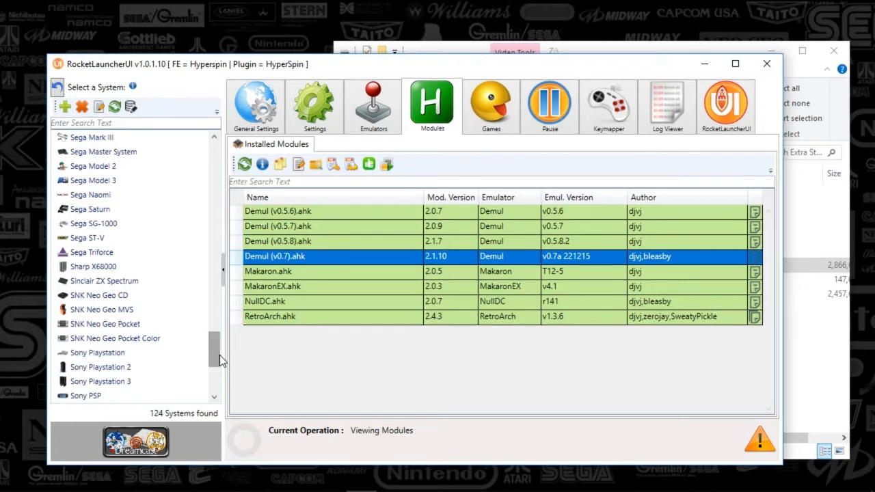
click(103, 353)
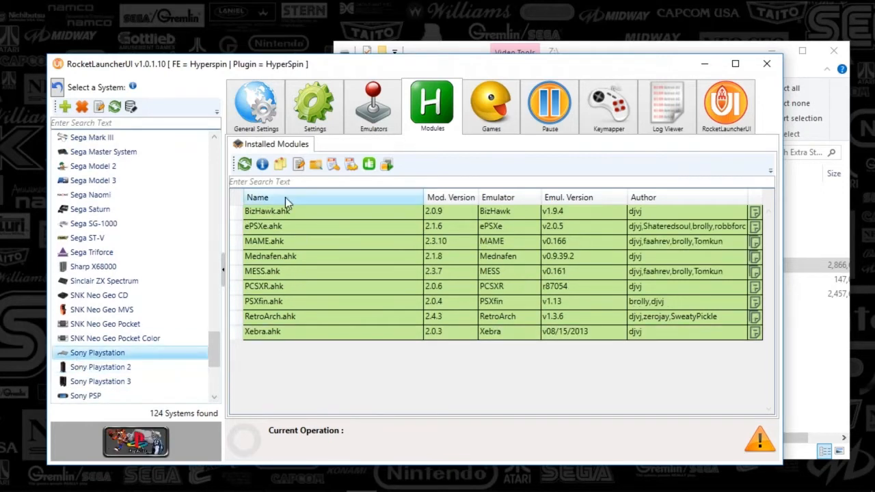
click(263, 229)
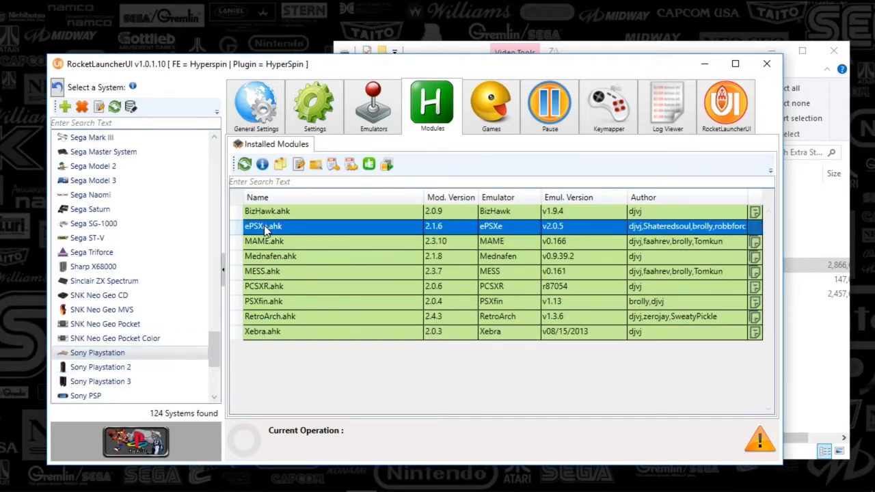
click(381, 121)
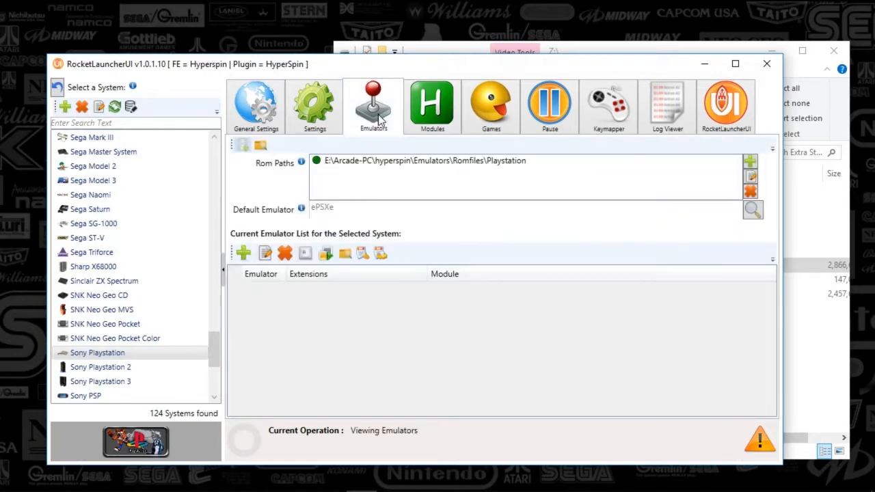
click(424, 112)
click(291, 231)
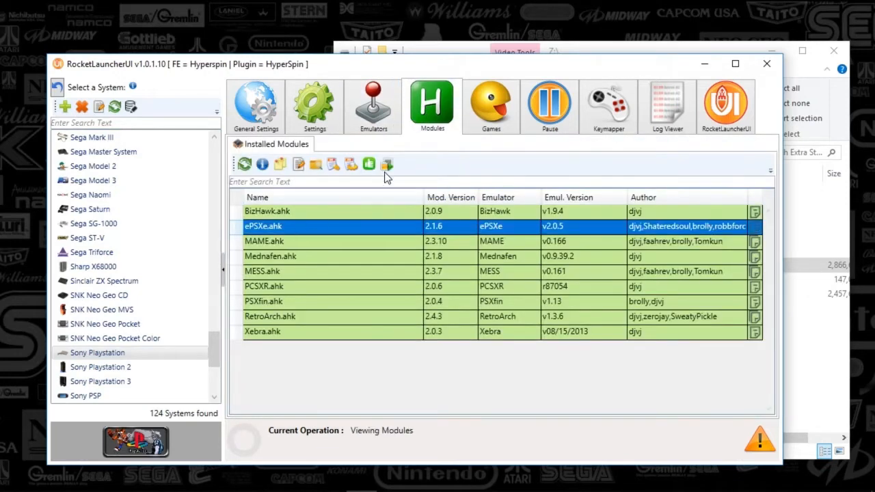
click(388, 168)
Bring up ePSXe's controller types for port 1, pad 1, and check the controller choices for port 1
click(109, 65)
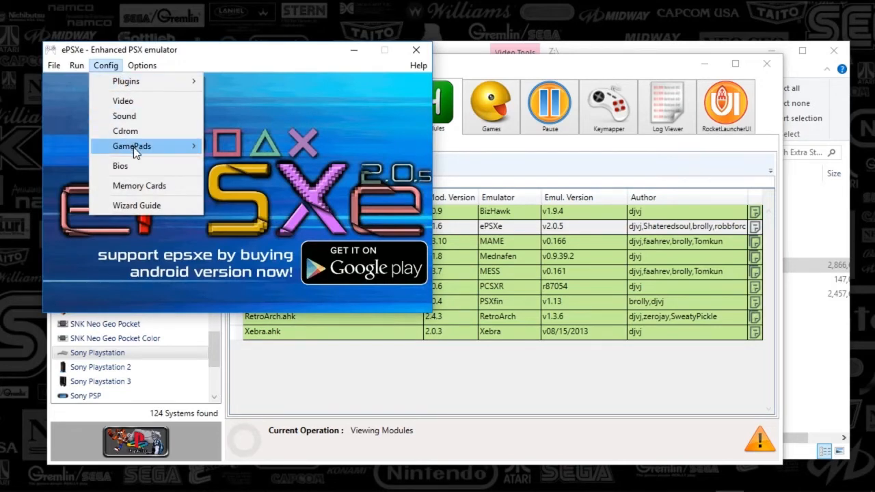
mouse_move(153, 146)
mouse_move(249, 150)
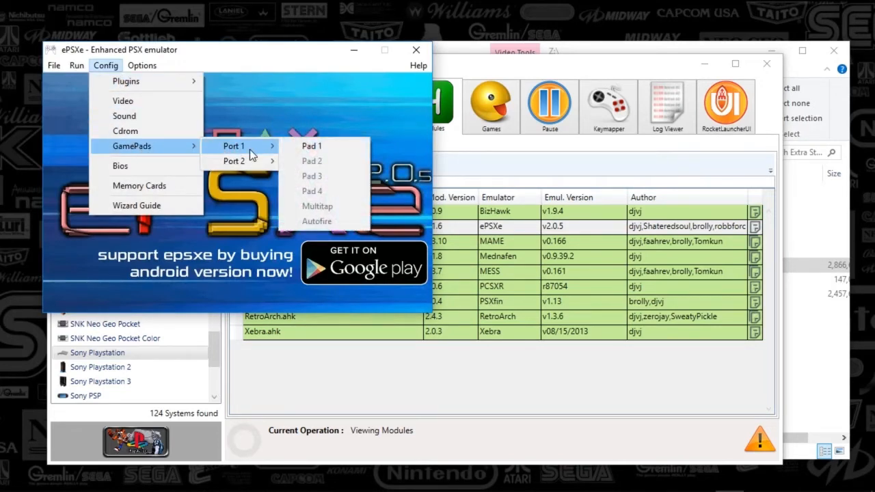
click(302, 149)
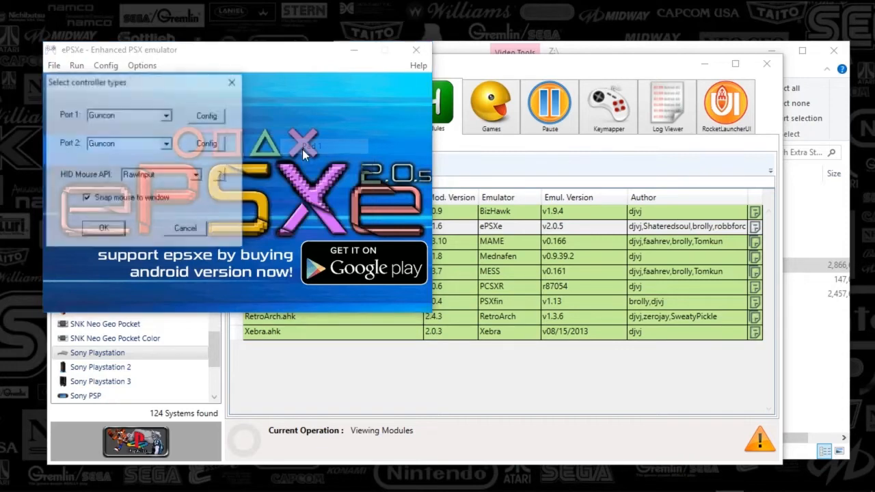
drag(106, 87, 144, 121)
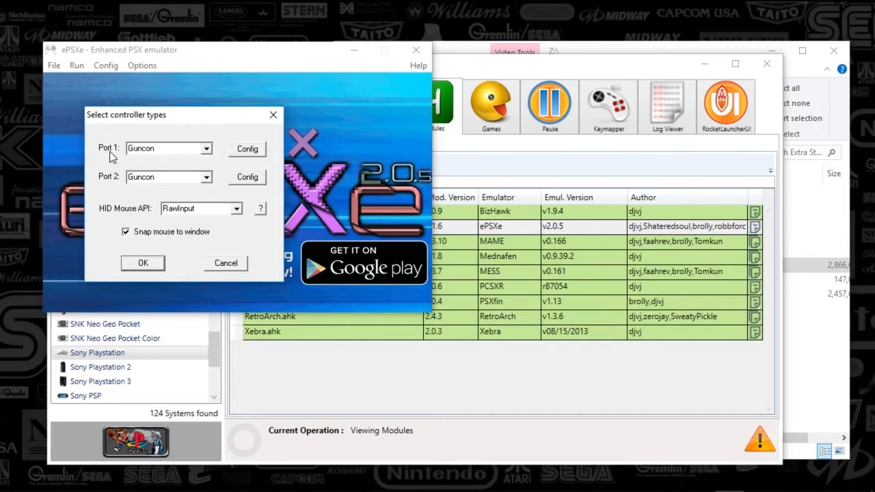
click(198, 150)
click(206, 149)
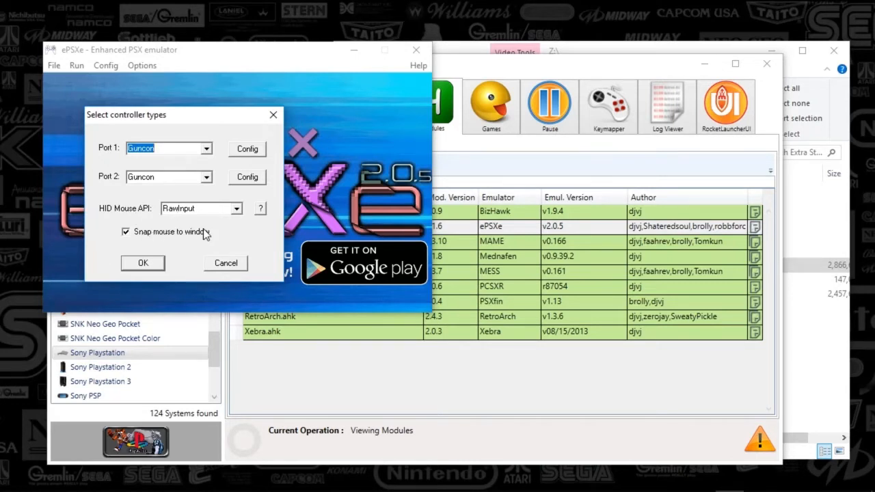
Examine the Guncon configuration of port 1 and dismiss it without saving
click(245, 149)
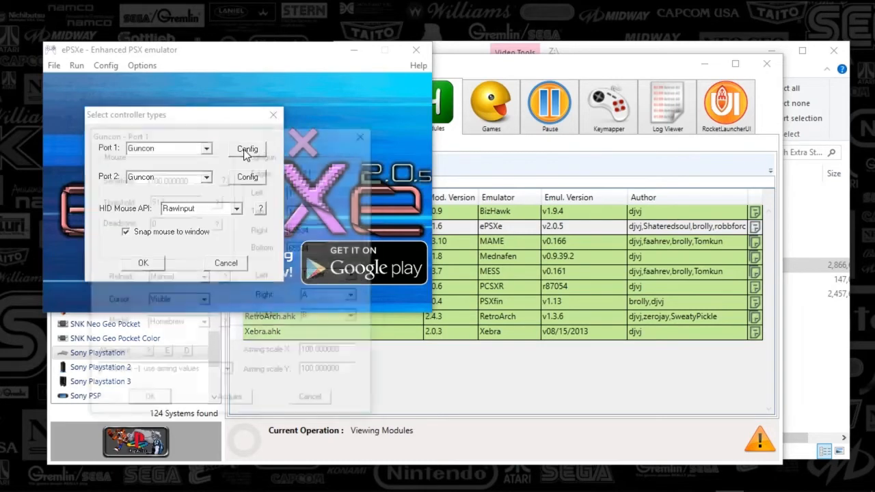
drag(180, 129, 417, 114)
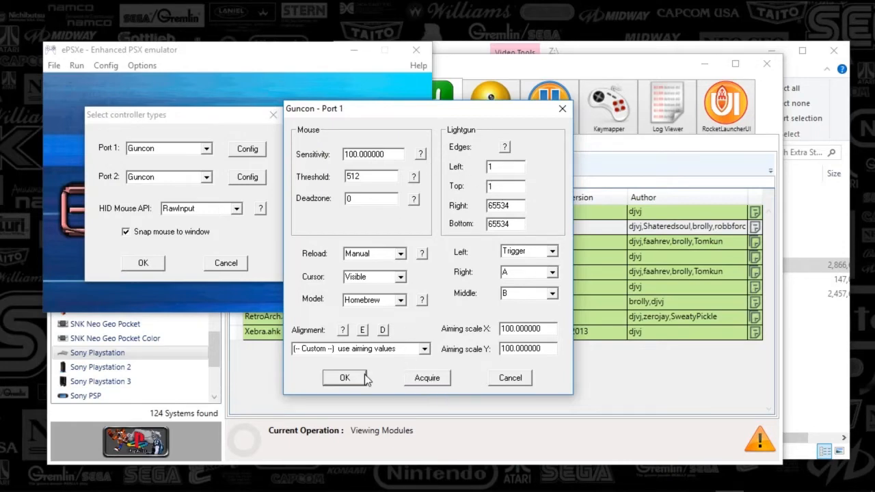
click(518, 380)
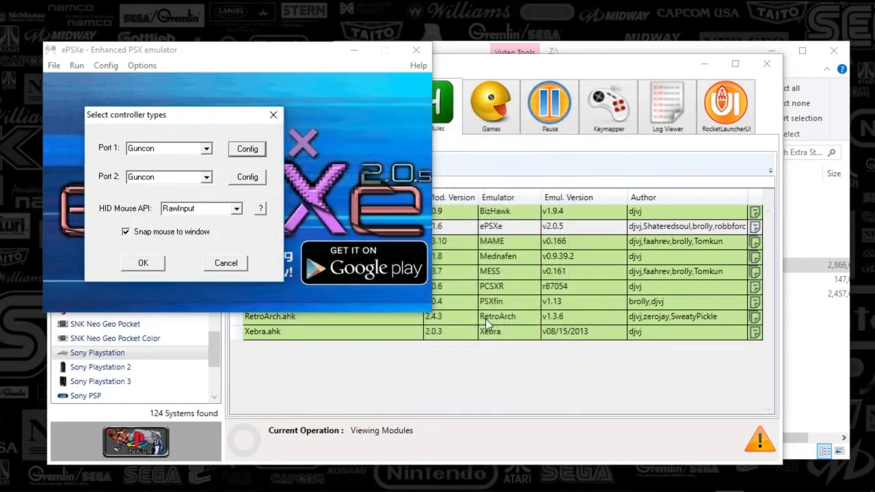
Examine the Guncon configuration of port 2, and cancel out of it and the controller type selection
click(244, 181)
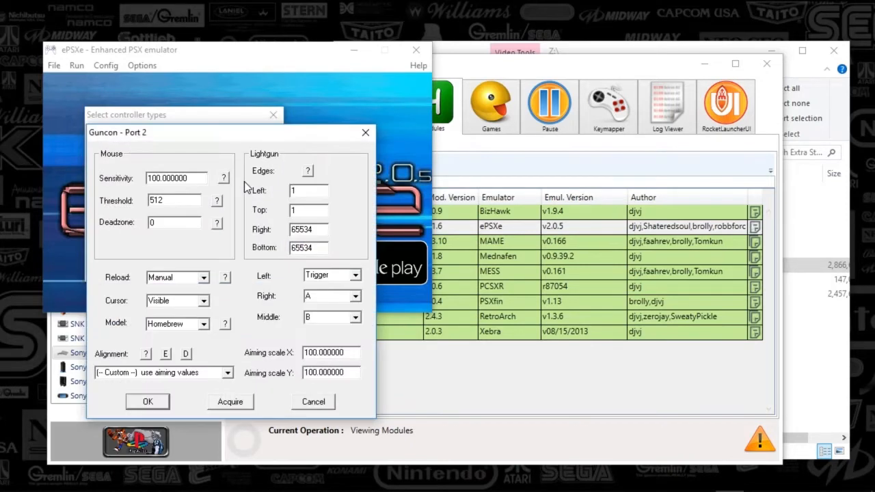
drag(206, 134, 440, 108)
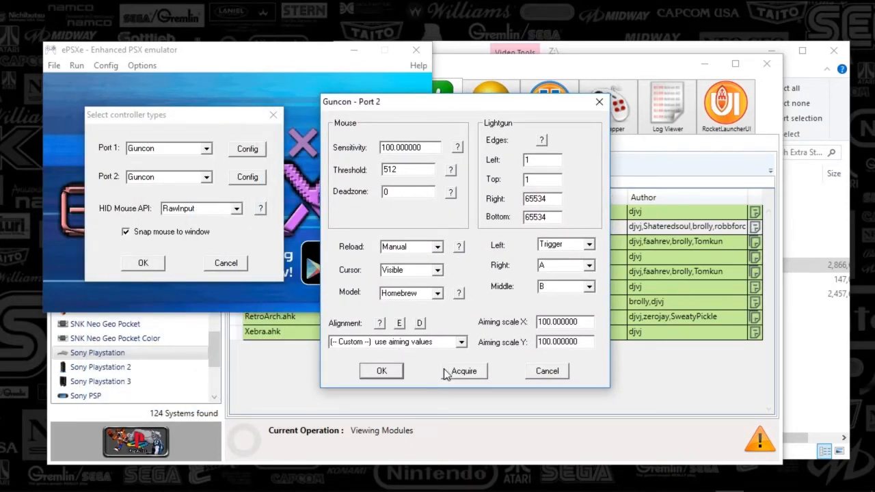
click(544, 372)
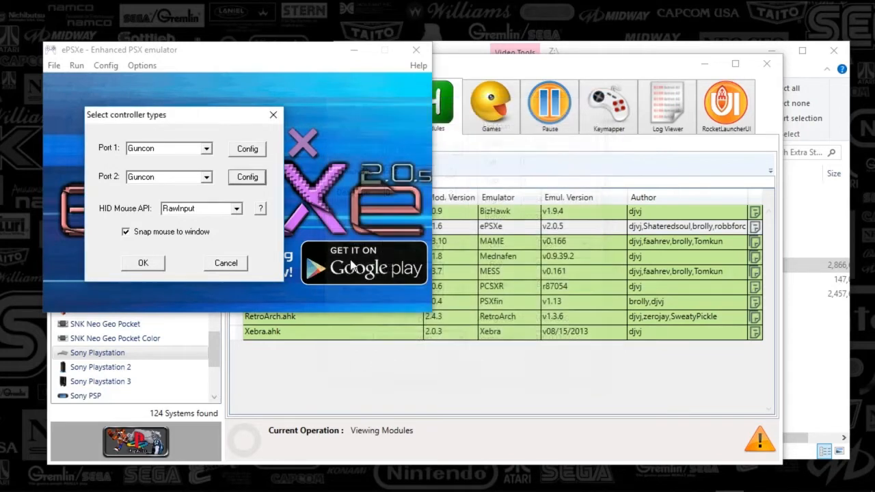
click(226, 266)
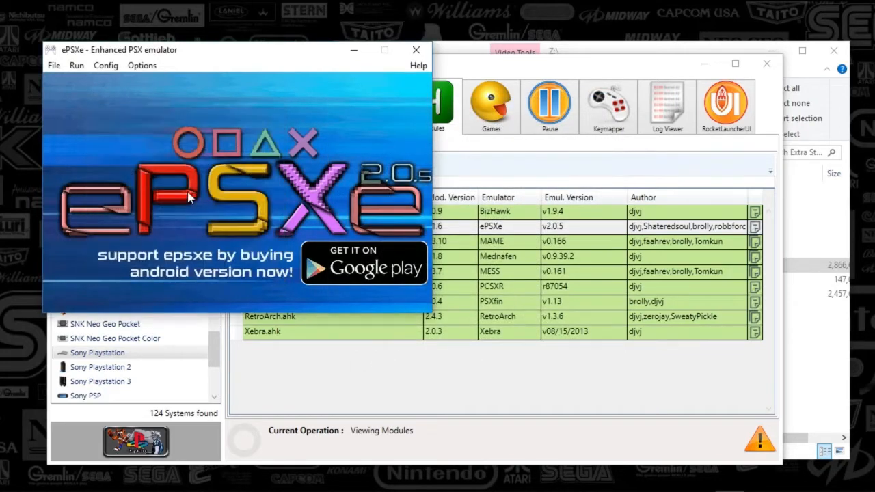
Close the ePSXe emulator and return to the installed modules
click(105, 67)
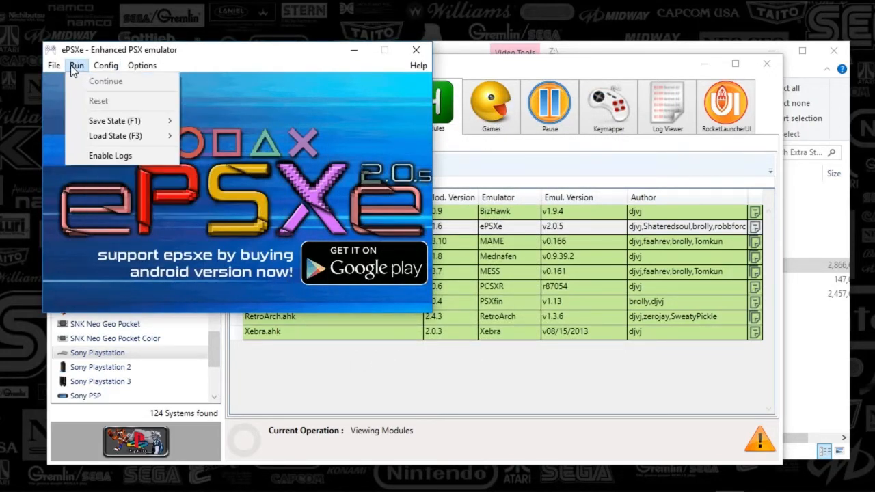
click(322, 54)
click(417, 52)
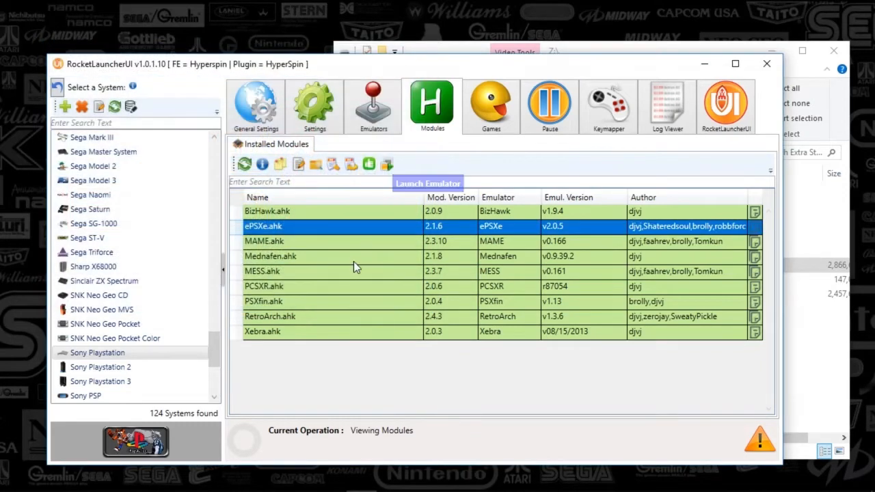
Review the global settings of the PCSX2.ahk module for Sony Playstation 2 and close them
click(134, 369)
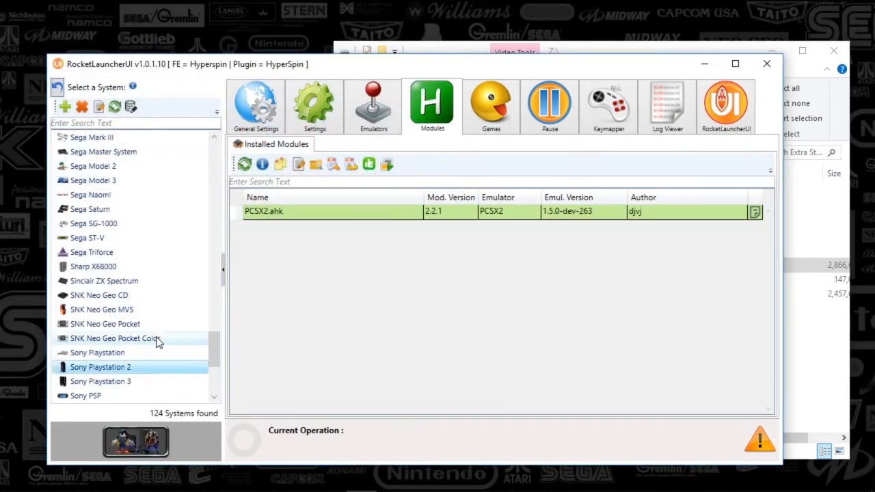
click(270, 220)
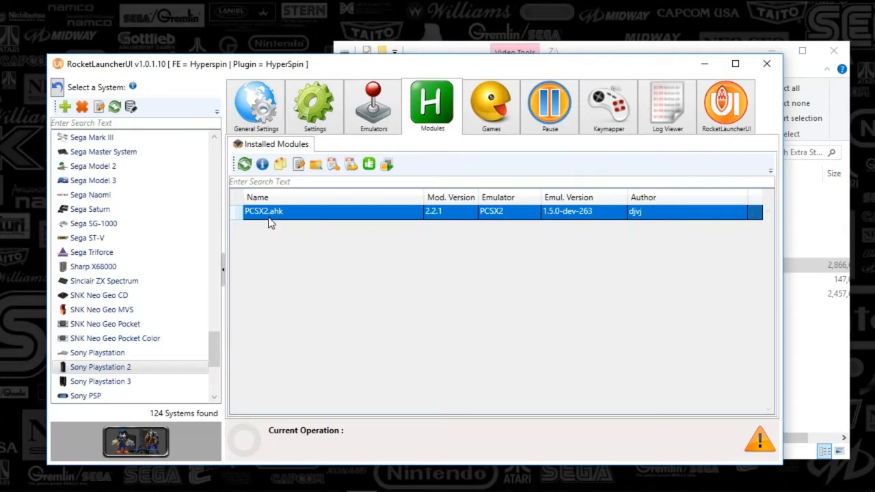
click(333, 164)
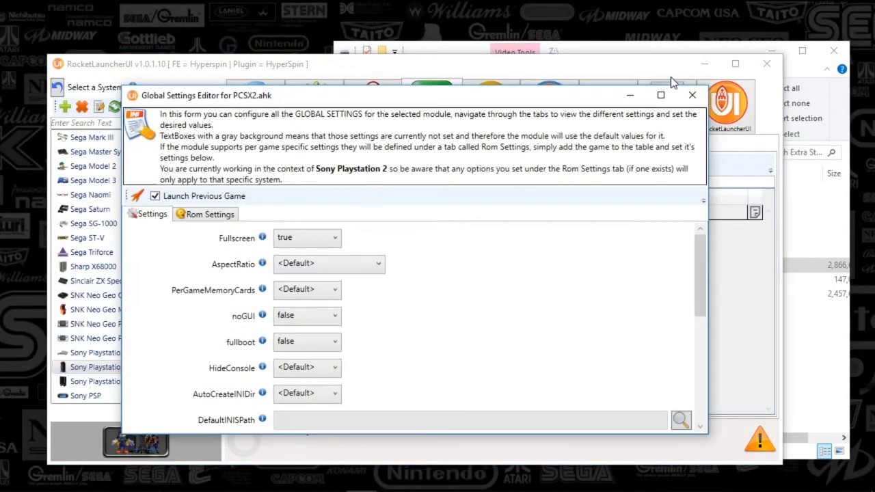
drag(696, 257, 689, 361)
scroll(674, 248, up, 8)
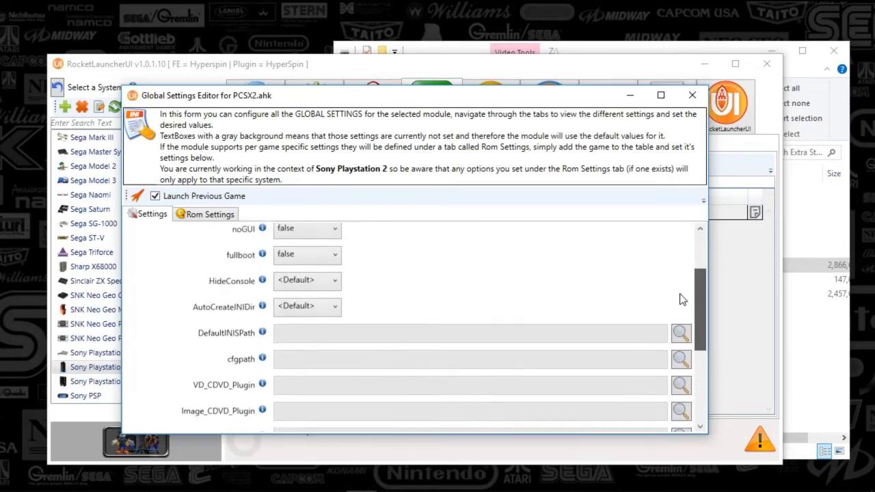
click(704, 96)
Return to Sony Playstation and open the global module settings of ePSXe.ahk, closing the emulator if it is launched
click(143, 354)
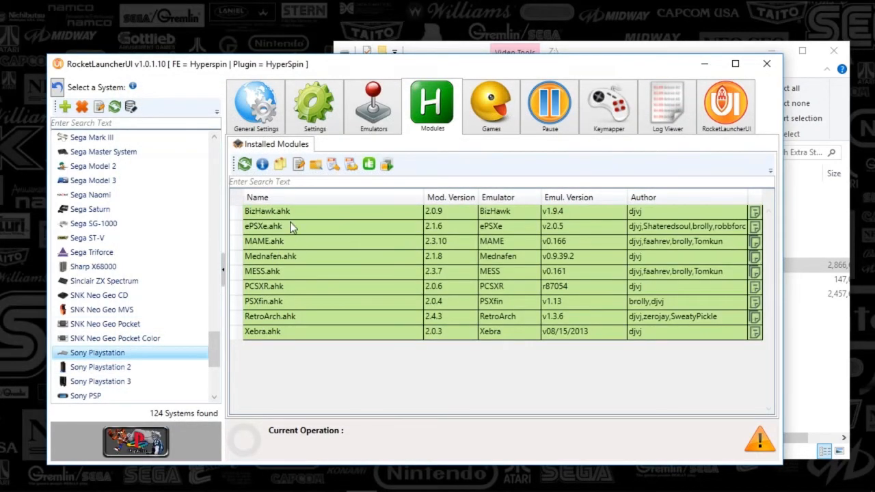
click(288, 227)
click(386, 164)
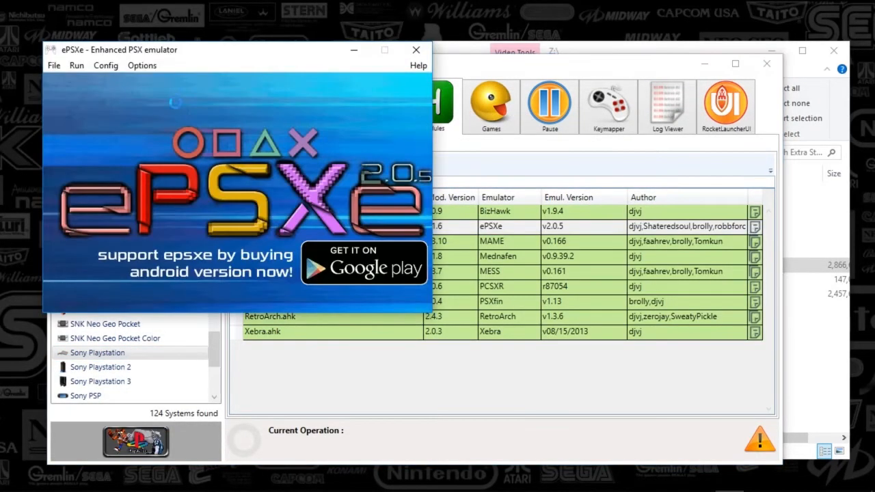
click(416, 50)
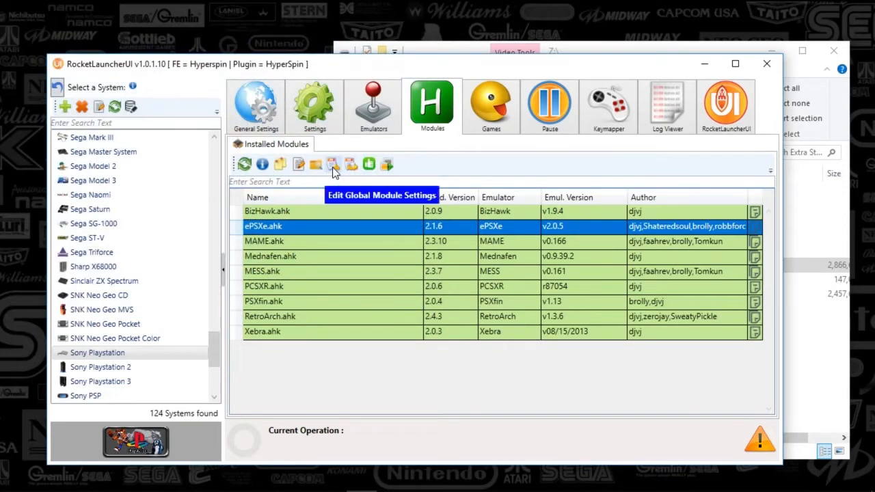
click(333, 164)
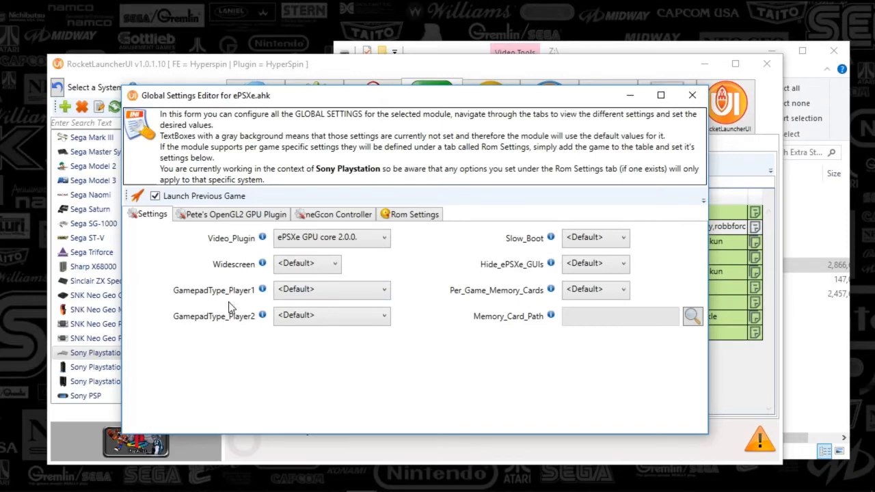
Review the Pete's OpenGL2 GPU Plugin and neGcon Controller settings of ePSXe.ahk
click(225, 216)
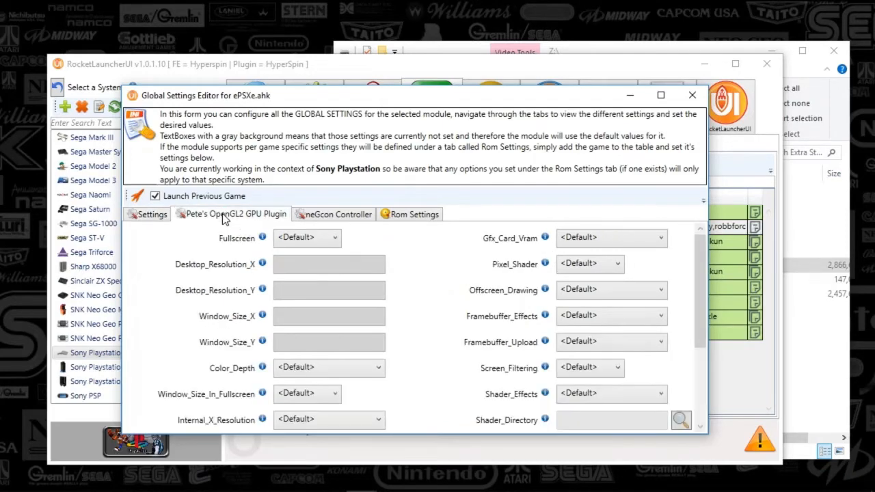
click(141, 217)
click(211, 216)
drag(701, 268, 712, 349)
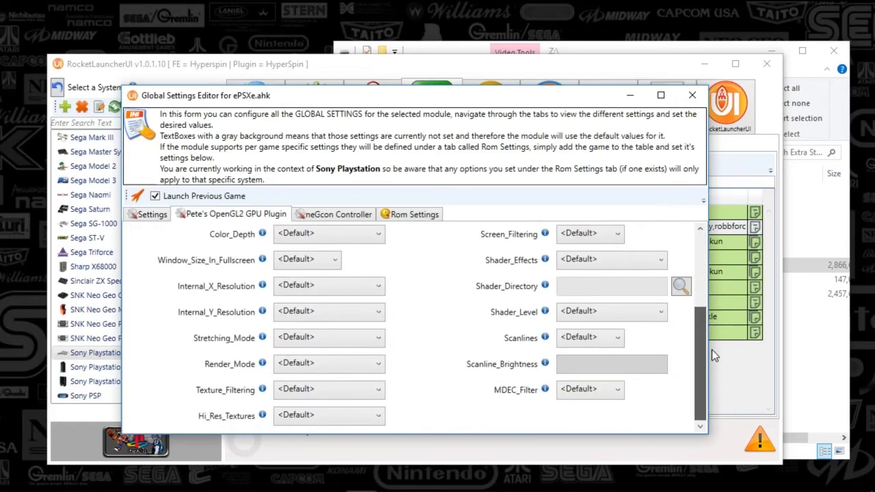
click(363, 215)
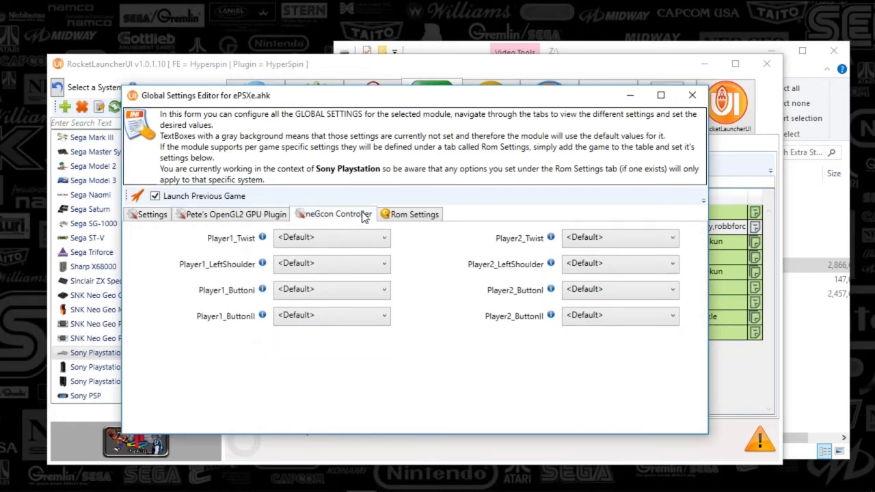
Examine the ROM-specific settings for Time Crisis (USA), including the gamepad types of players 1 and 2
click(417, 215)
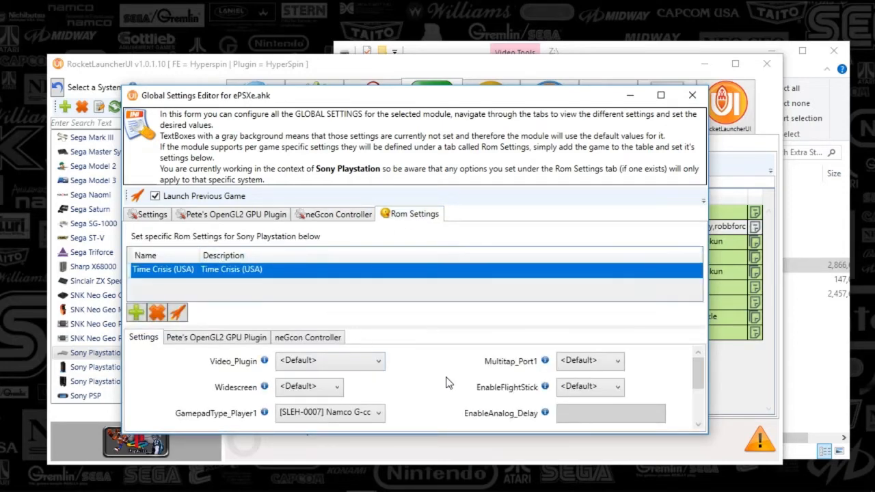
drag(702, 380, 706, 410)
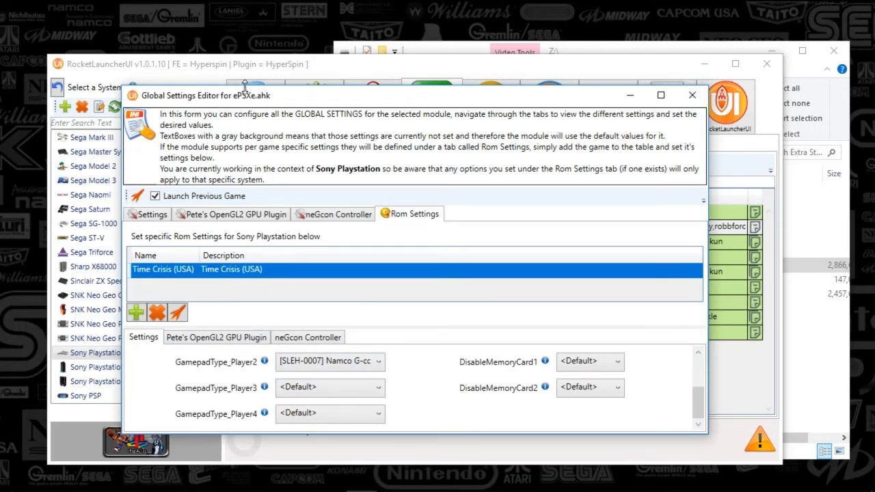
drag(240, 100, 282, 93)
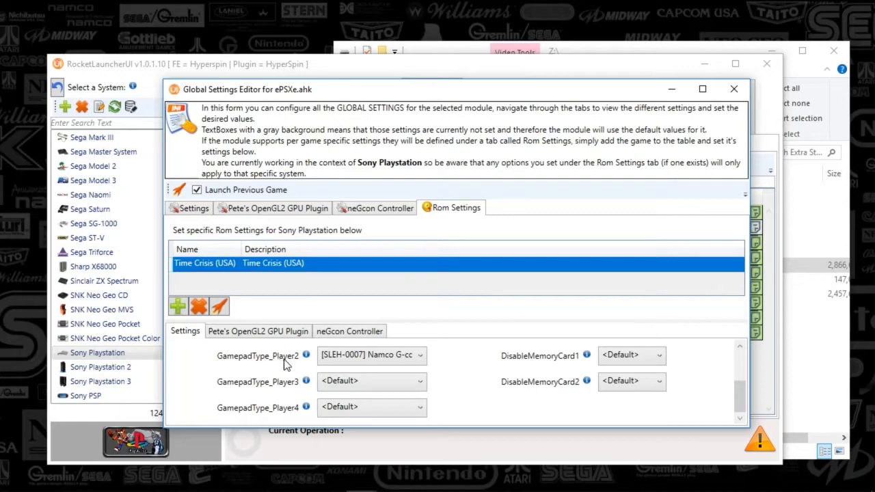
Inspect the gamepad type options available for player 1 in the Time Crisis (USA) ROM settings, leaving the selection as it is
drag(740, 393, 738, 373)
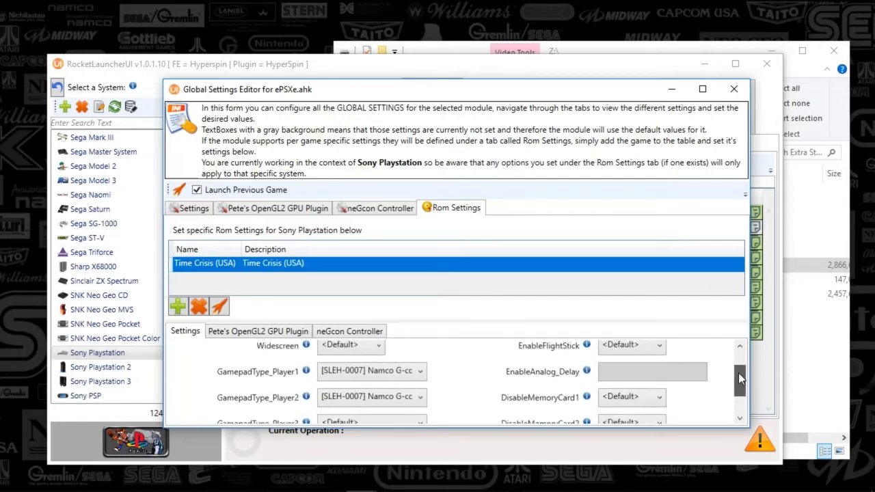
mouse_move(290, 376)
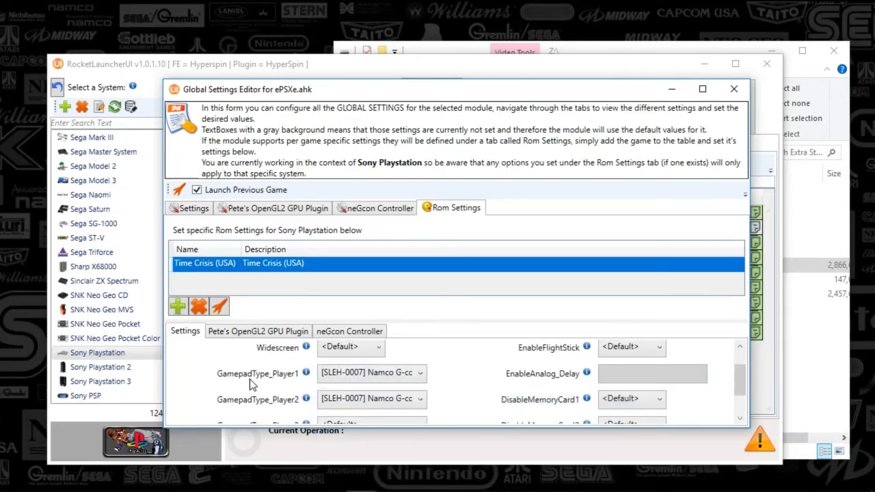
click(419, 374)
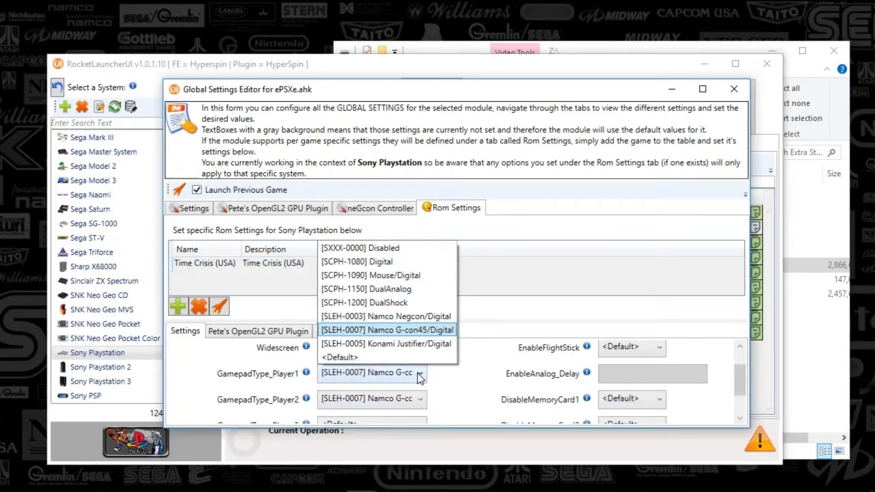
click(464, 374)
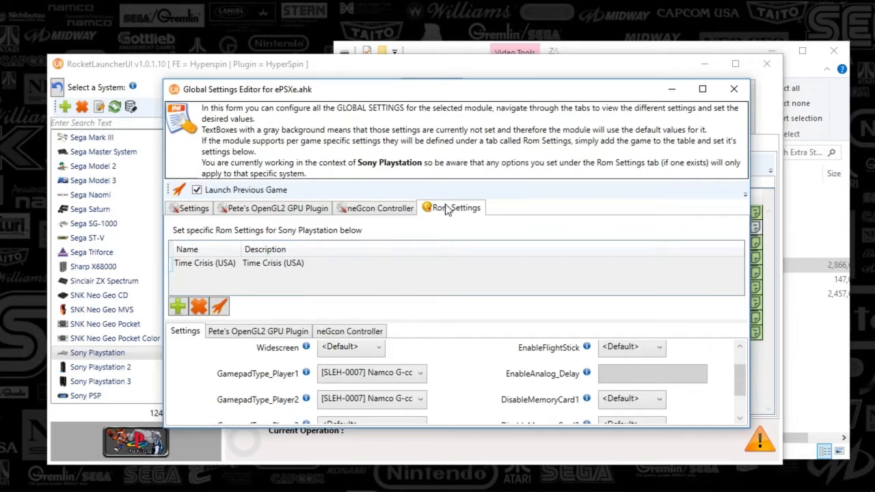
Look at the module list behind the ePSXe.ahk settings editor, recheck the Time Crisis (USA) entry, and close the editor
drag(390, 96, 407, 309)
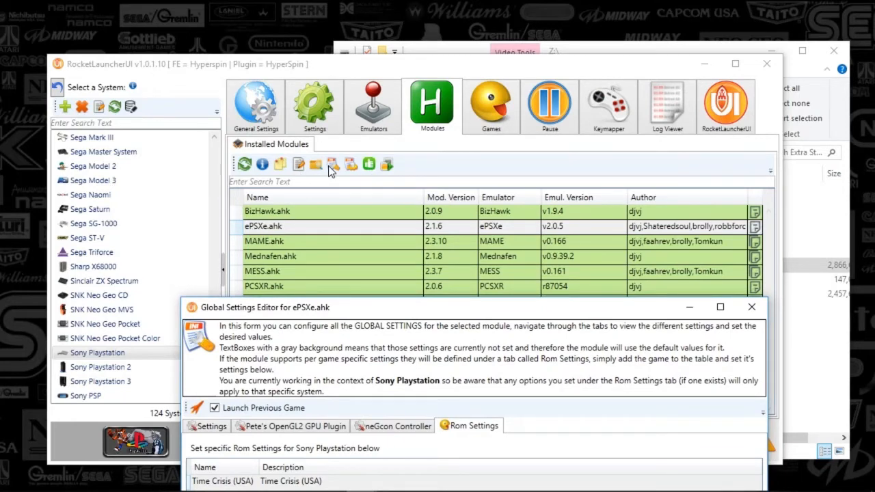
drag(364, 307, 358, 59)
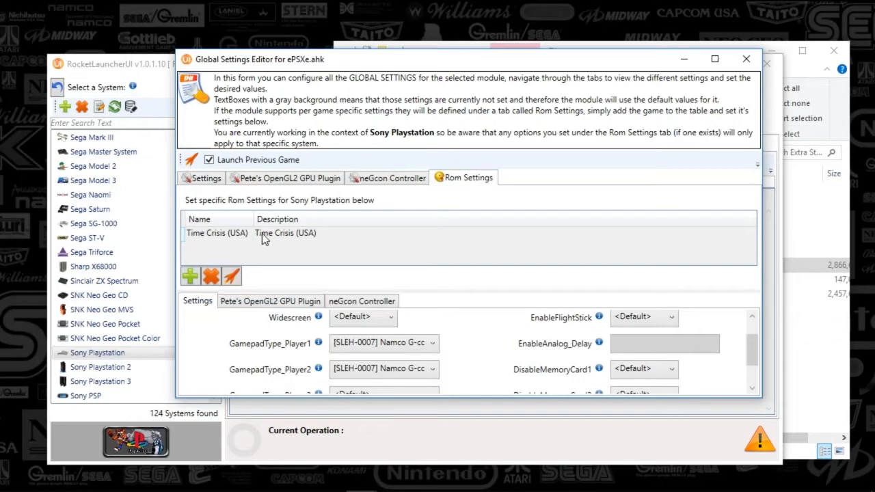
click(280, 235)
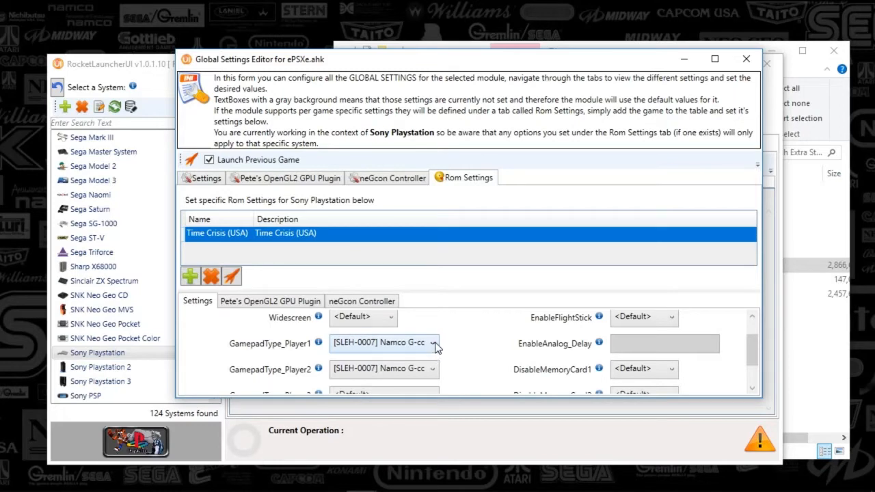
click(744, 62)
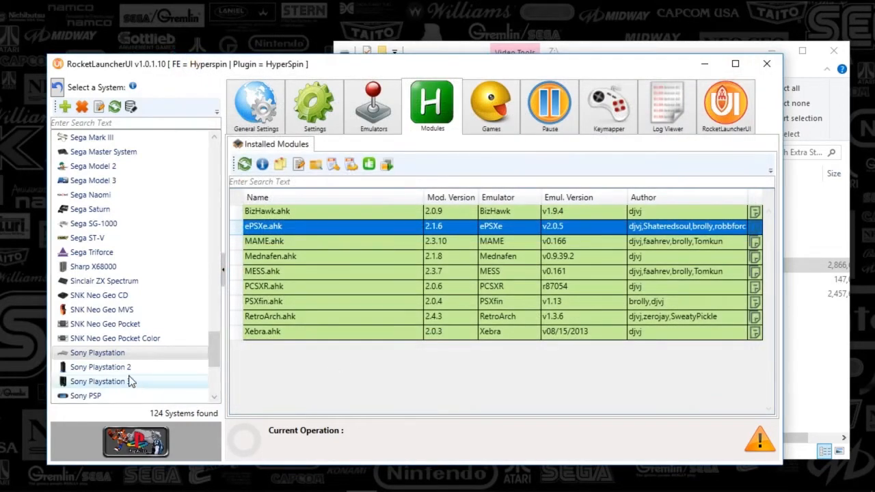
Open the global settings of the PCSX2.ahk module for Sony Playstation 2 and review its general options
click(102, 369)
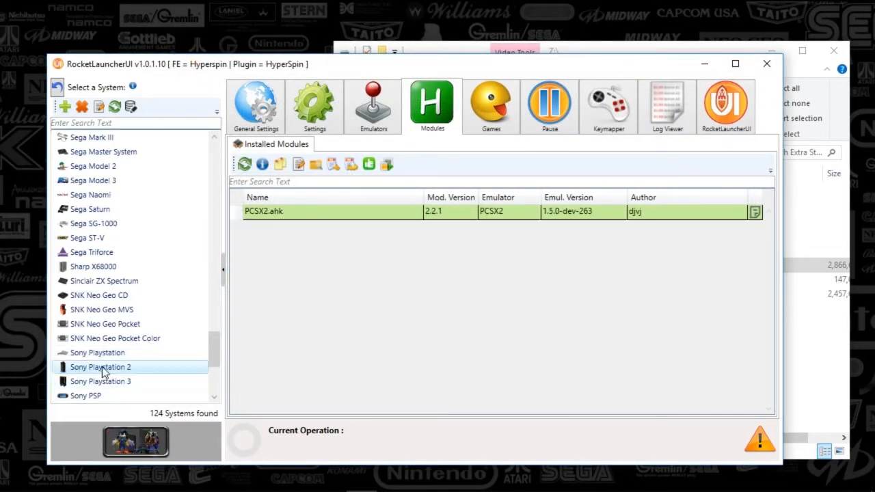
click(287, 217)
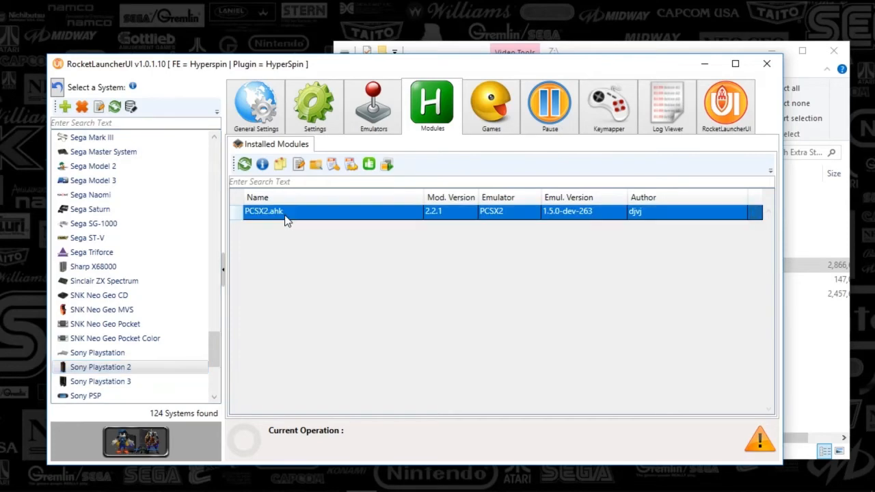
click(333, 166)
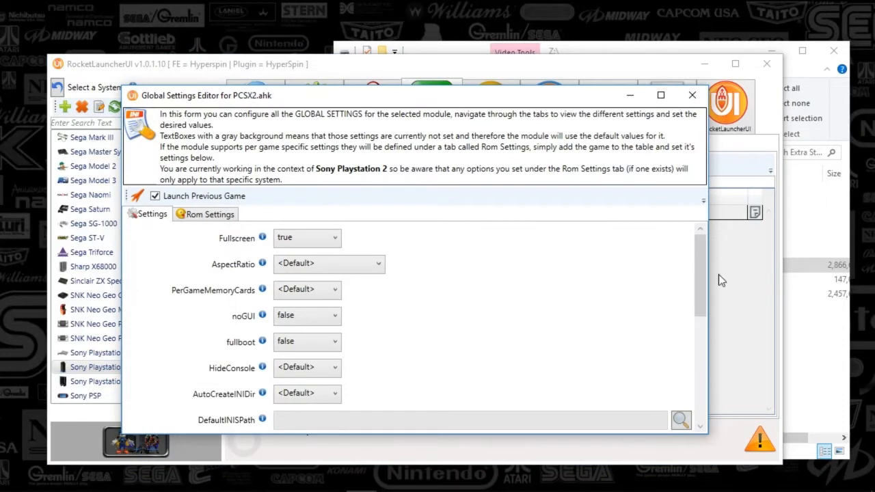
mouse_move(698, 266)
mouse_down()
mouse_move(702, 385)
mouse_move(699, 279)
mouse_up()
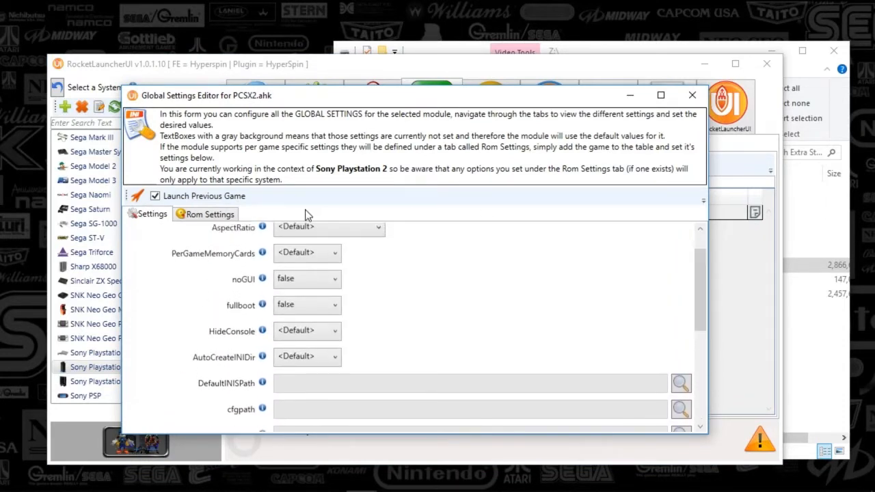
Review the ROM-specific settings of PCSX2.ahk, including GS Plugin HW Hacks, and close the settings editor
click(210, 216)
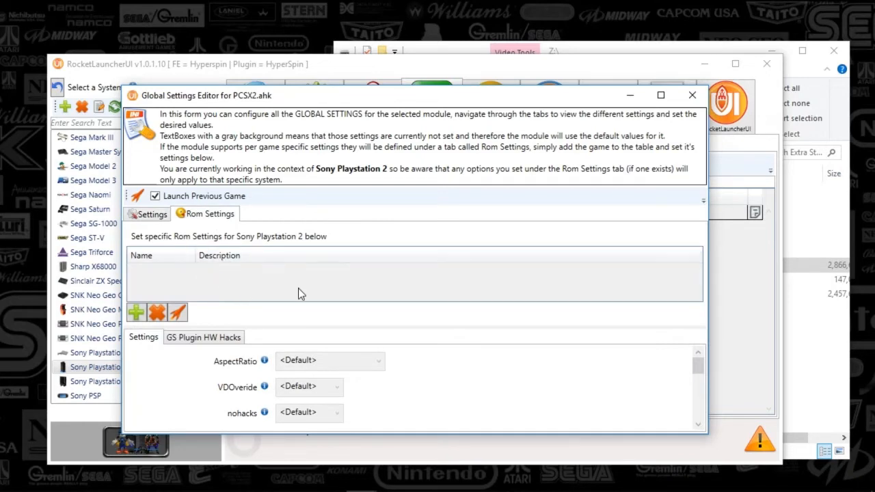
click(210, 340)
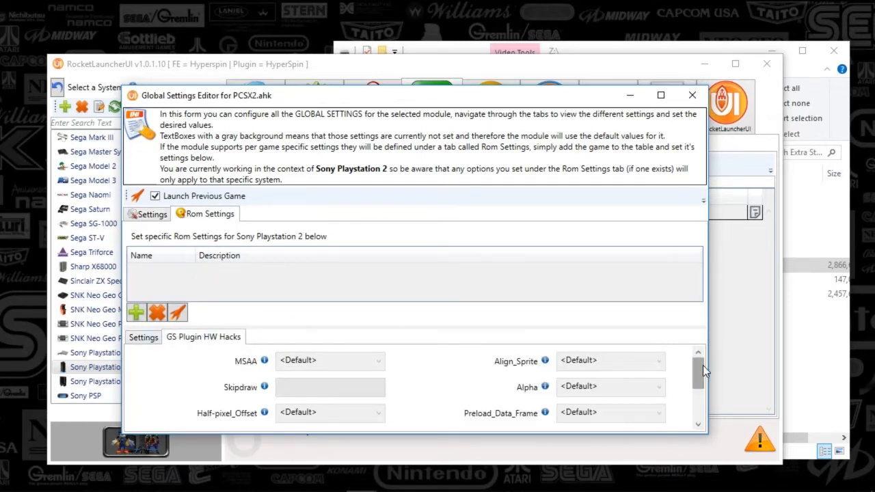
drag(703, 365, 700, 403)
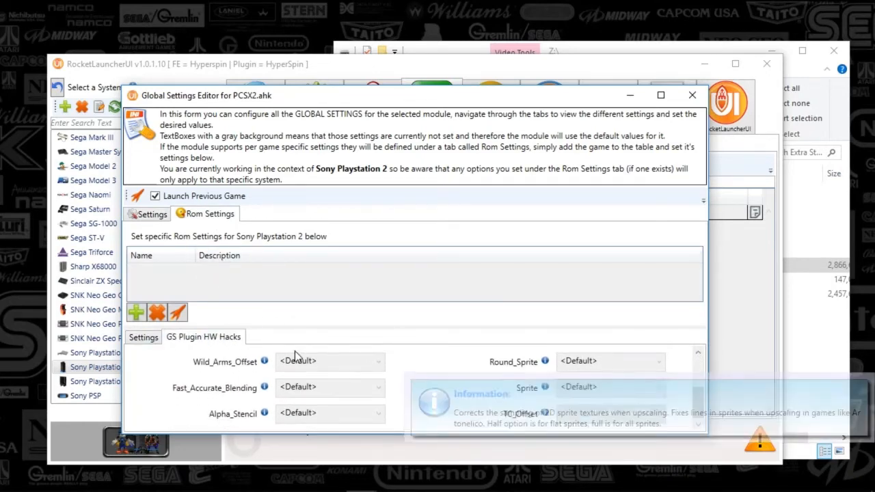
click(142, 338)
drag(698, 364, 697, 408)
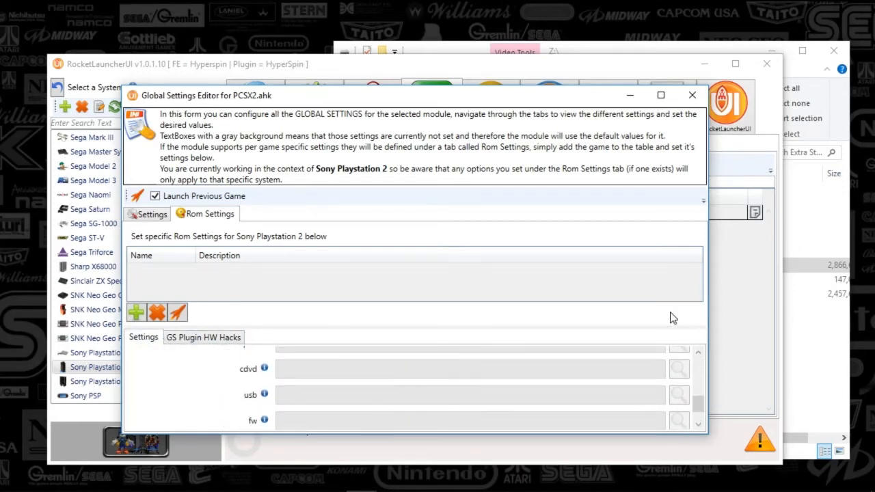
click(690, 96)
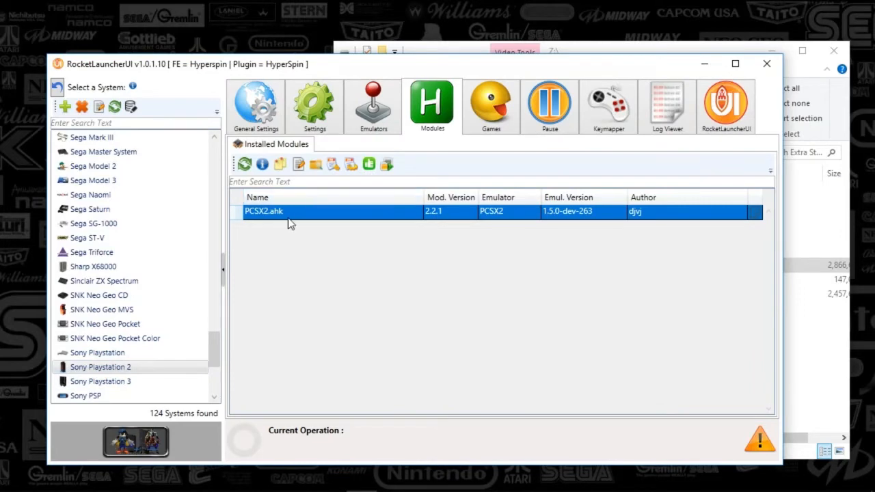
Launch the PCSX2 [GLOBAL] emulator attached to the PCSX2.ahk module
click(387, 166)
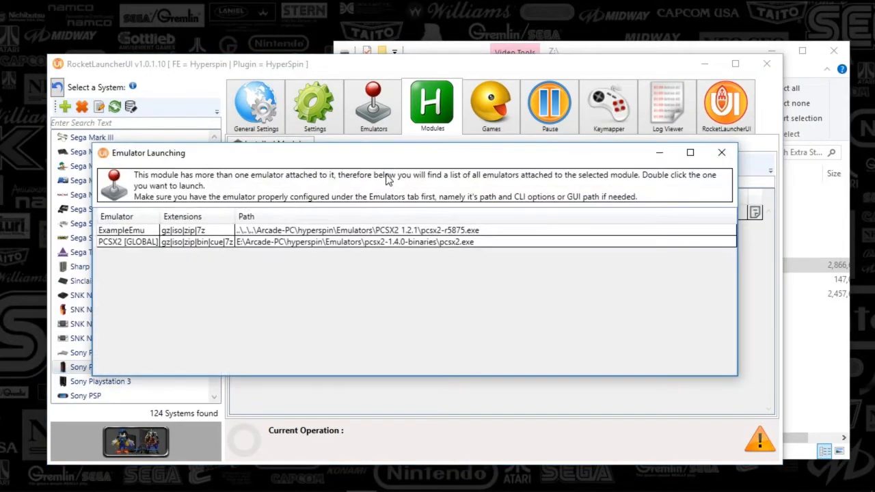
double_click(133, 243)
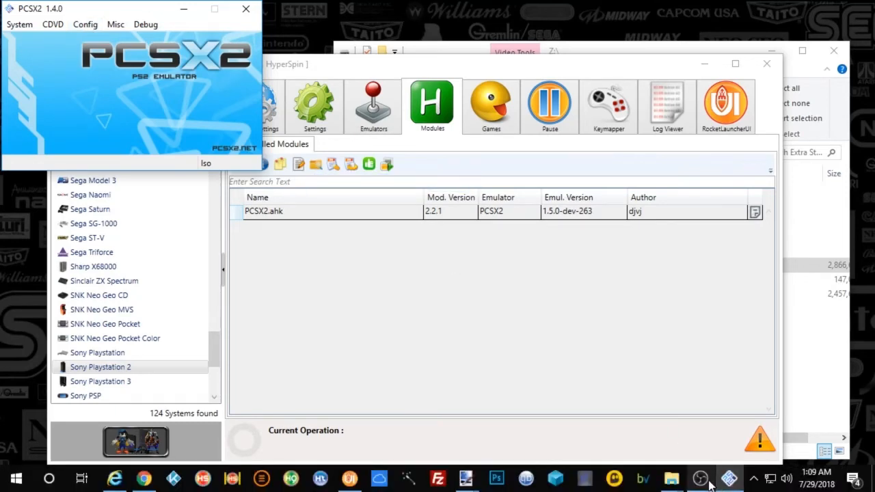
click(700, 484)
click(700, 483)
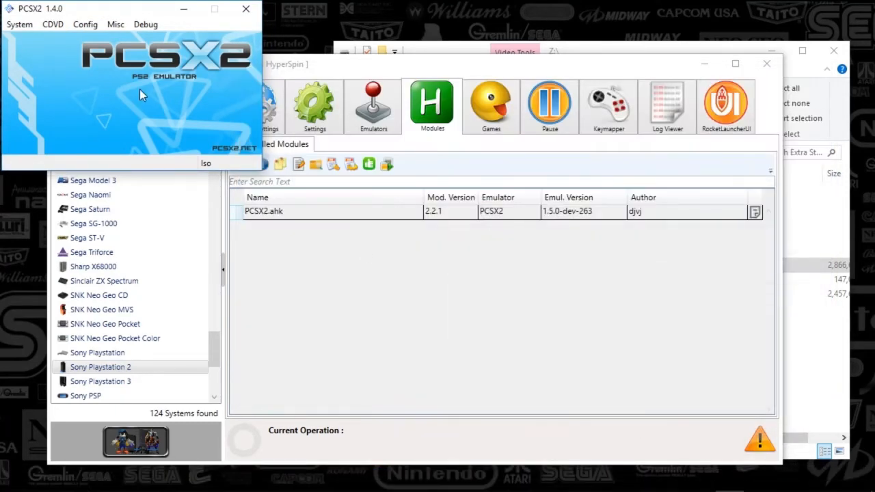
Open the LilyPad controller plugin settings in PCSX2 and review the general input API options
click(82, 25)
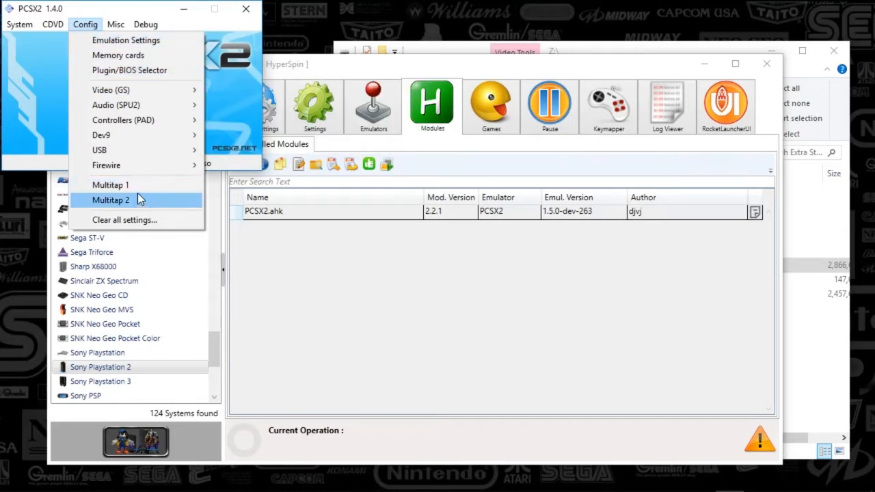
mouse_move(127, 121)
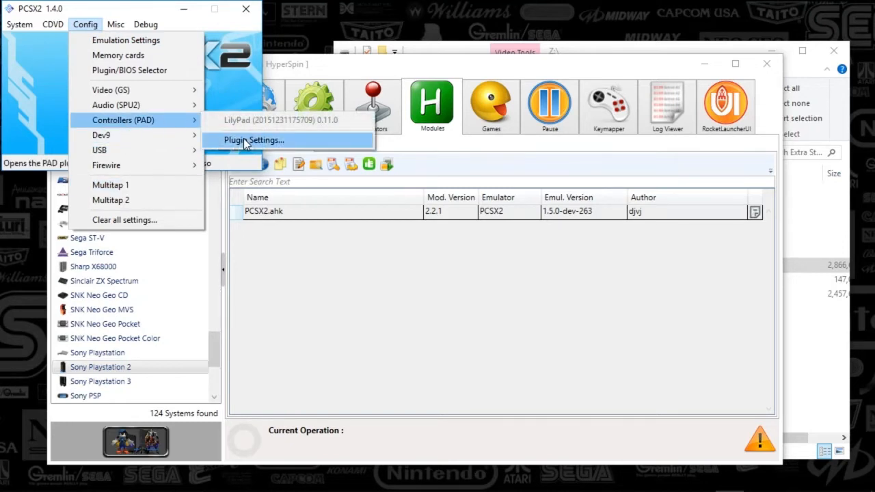
mouse_move(164, 127)
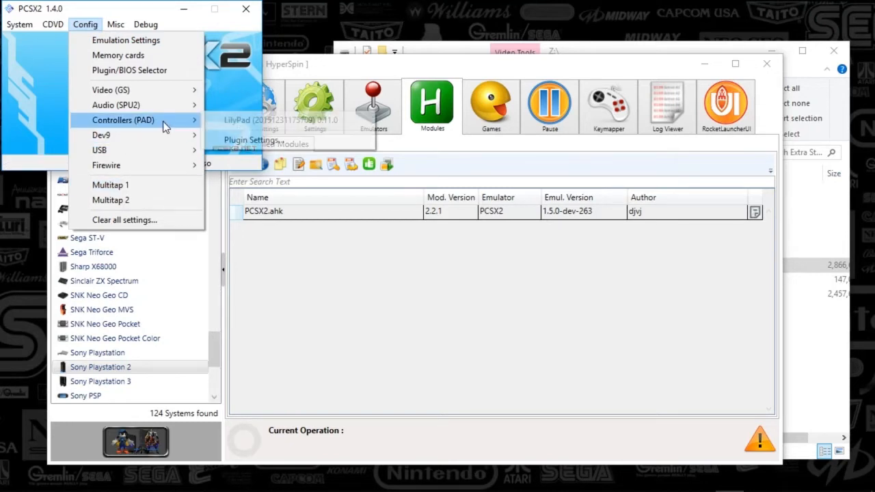
click(251, 142)
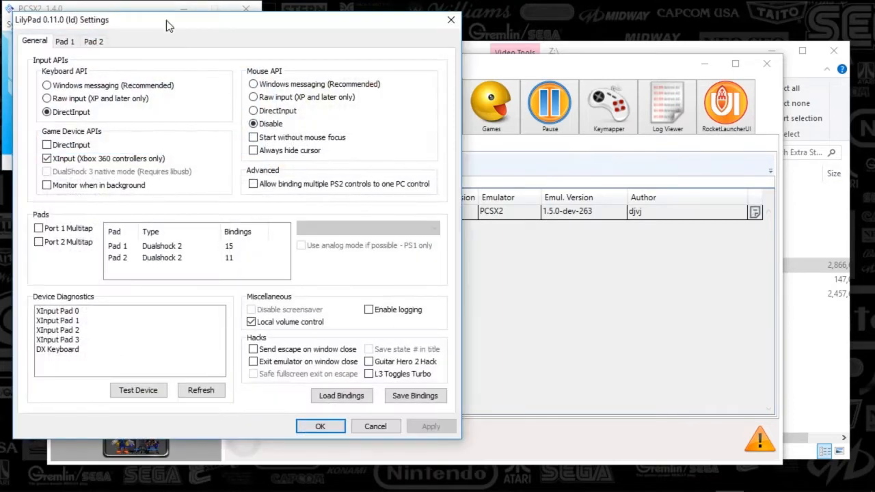
drag(172, 25, 381, 36)
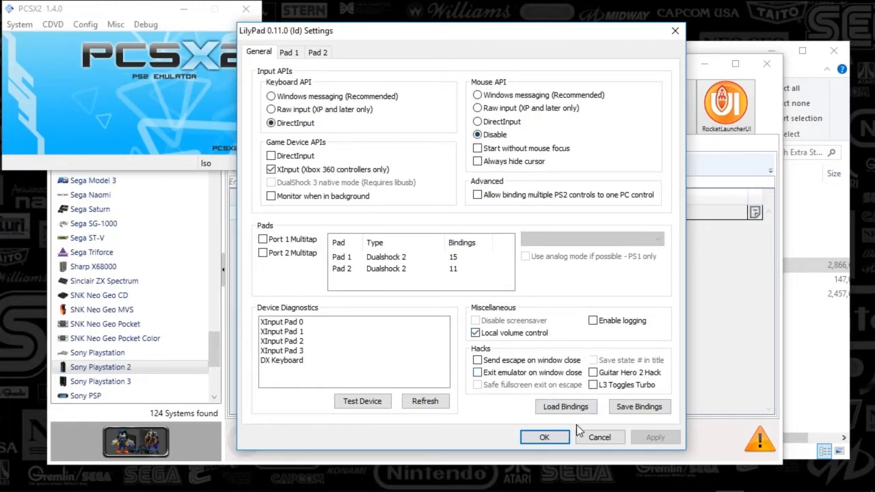
Review the Pad 1 and Pad 2 control bindings in LilyPad and leave the settings without saving
click(289, 54)
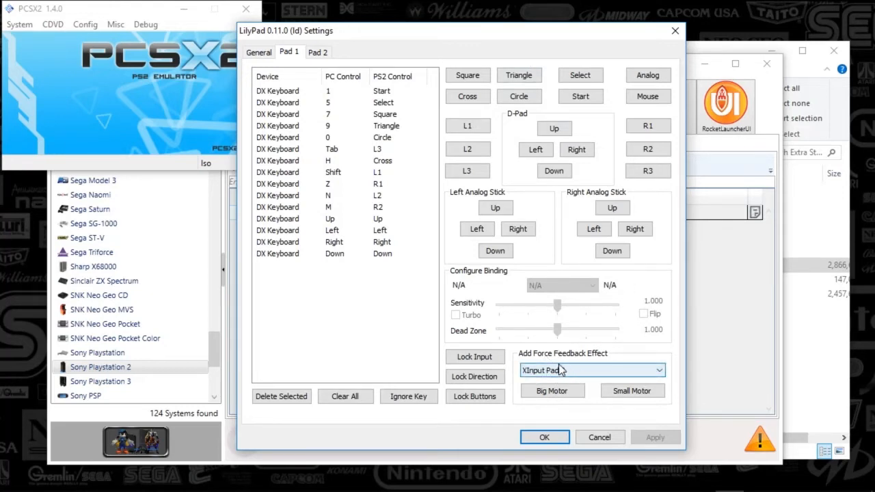
click(319, 53)
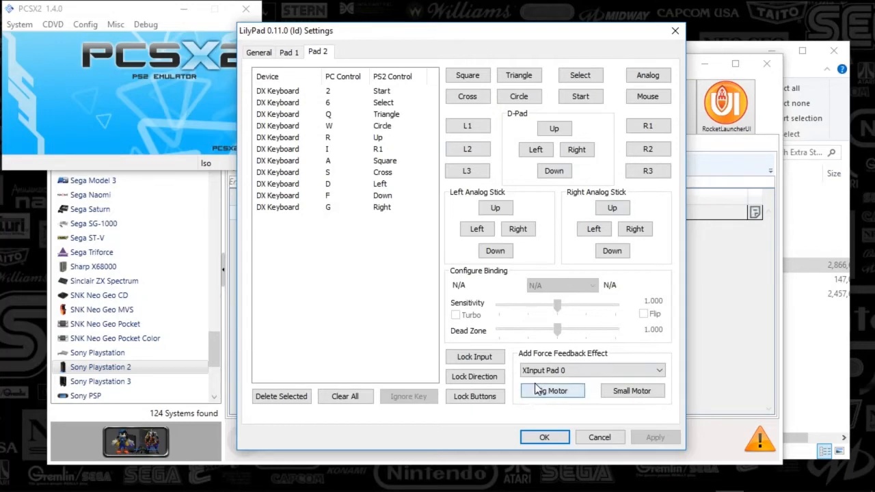
click(599, 438)
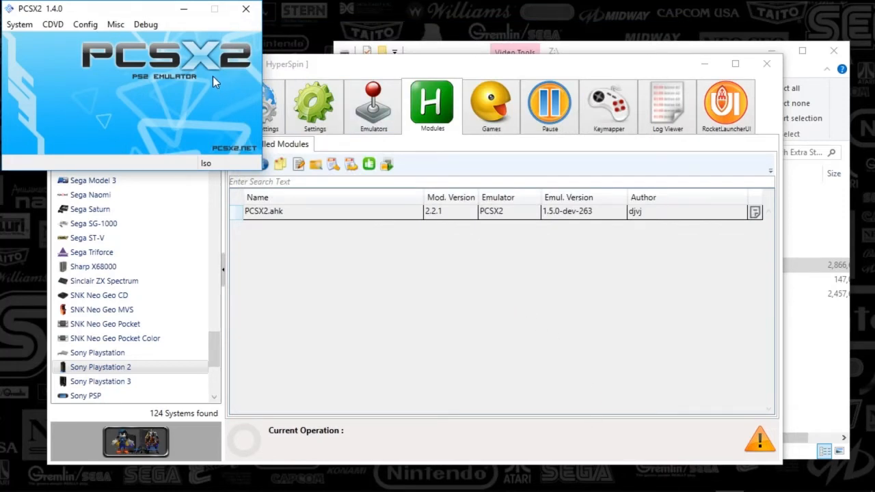
Reposition the PCSX2 window slightly and close the emulator
mouse_move(152, 13)
mouse_down()
mouse_move(160, 18)
mouse_move(152, 24)
mouse_up()
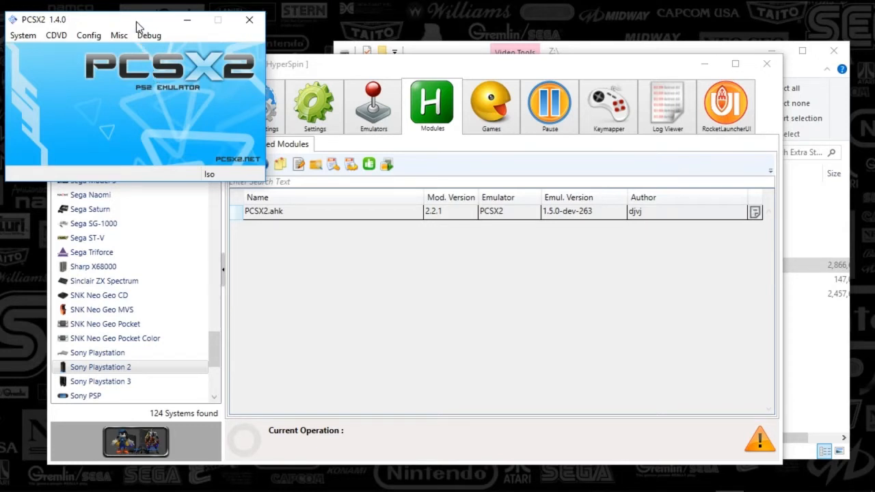
drag(136, 21, 136, 27)
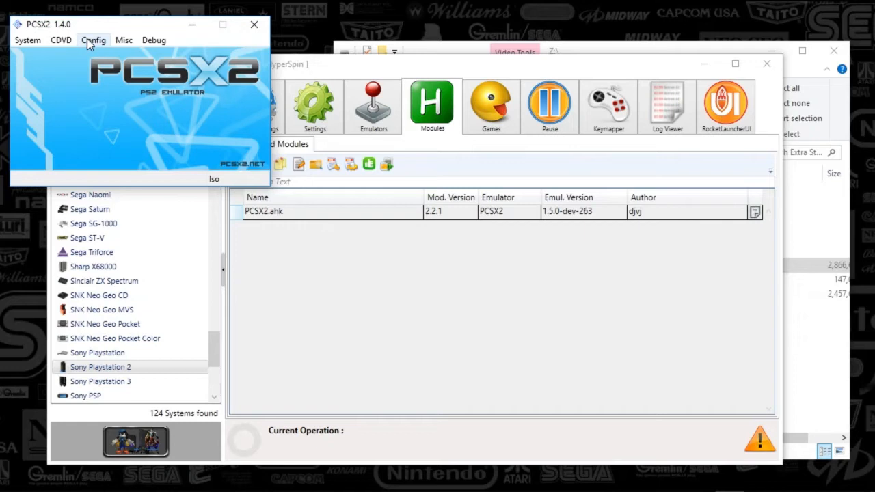
drag(108, 24, 106, 21)
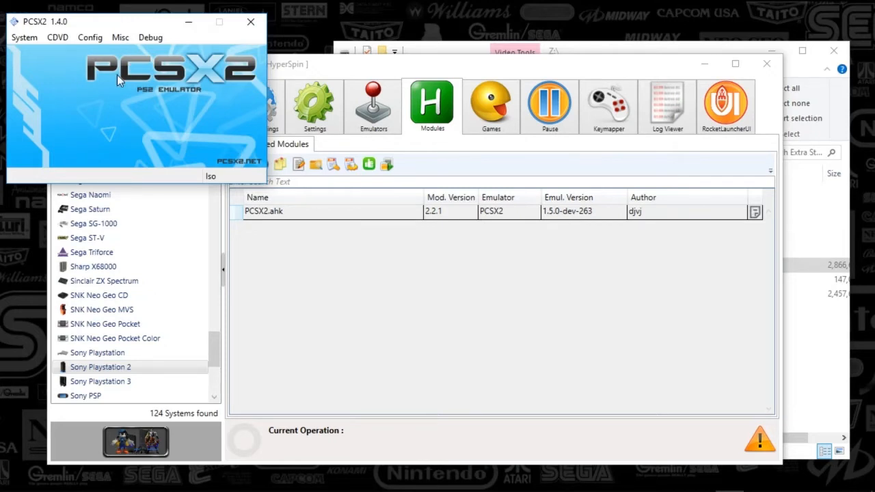
click(251, 23)
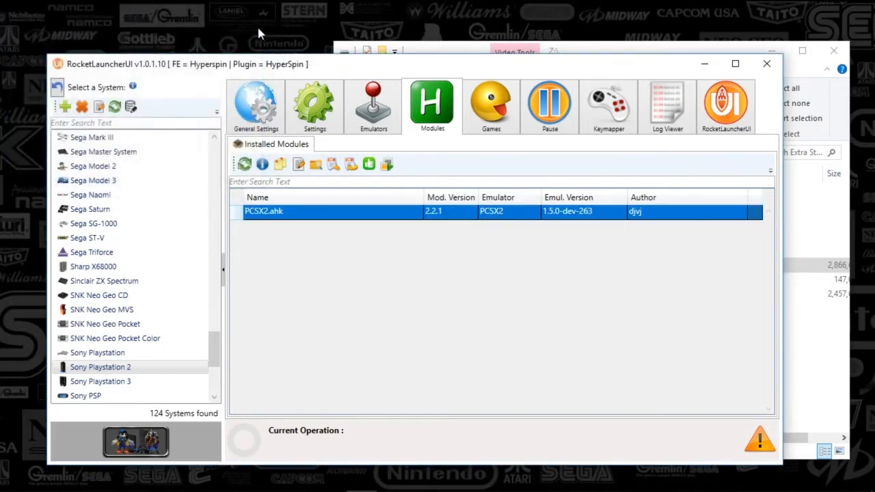
click(816, 363)
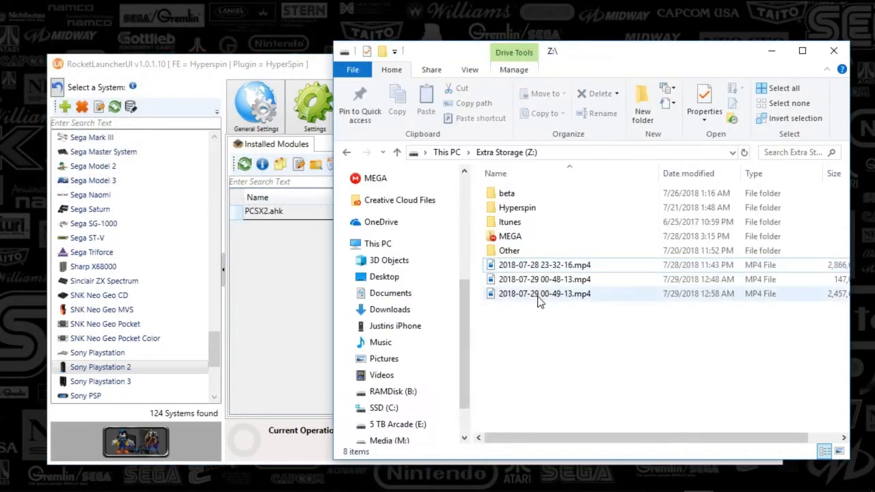
double_click(486, 277)
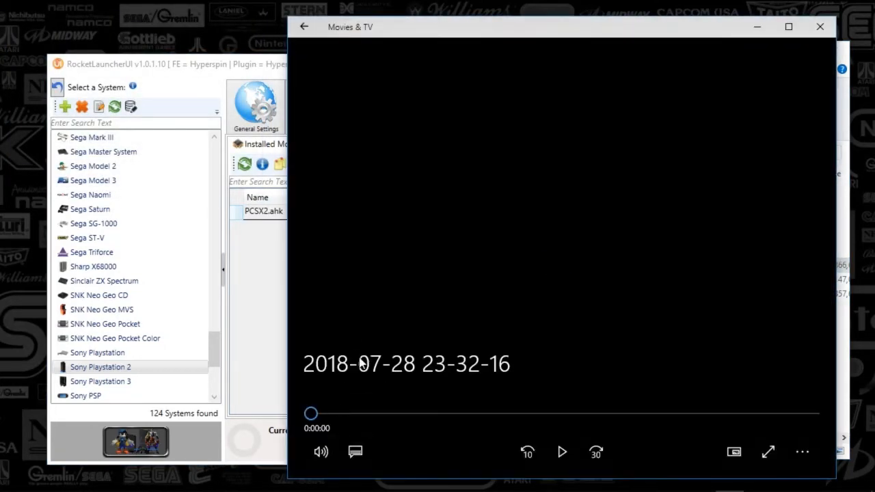
click(318, 415)
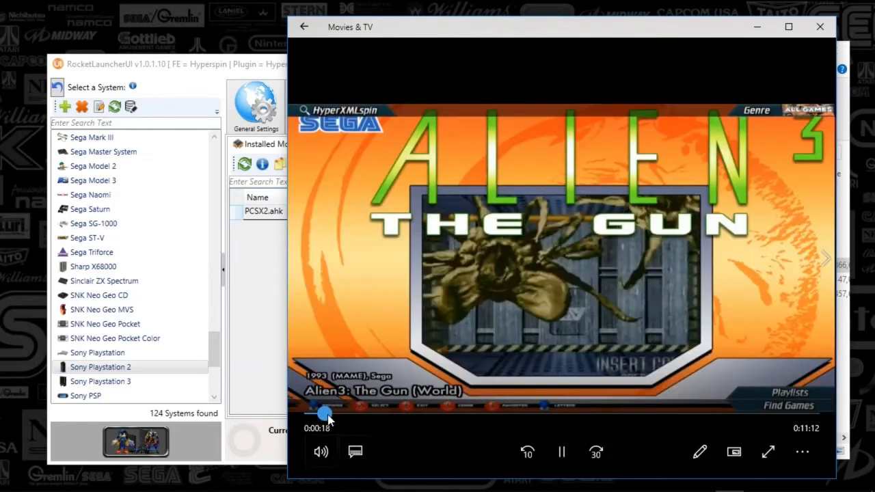
Skip ahead through the gameplay recording to about 2:32 and close the video player
click(335, 415)
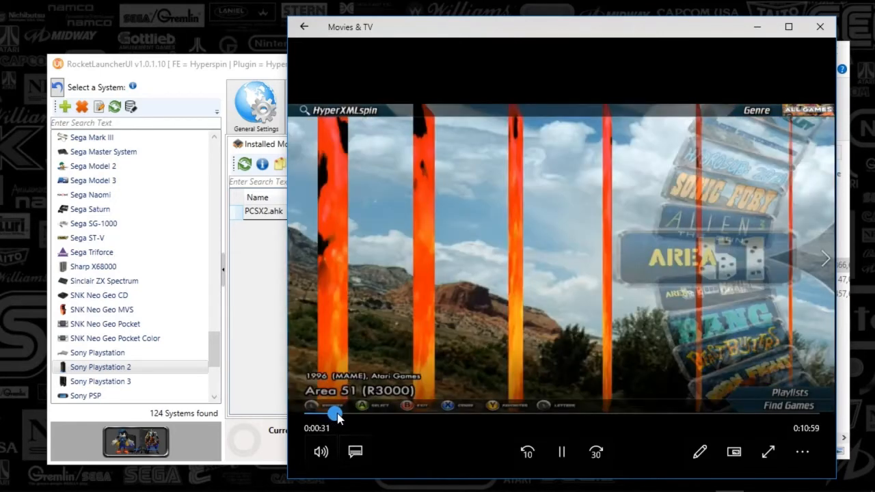
drag(337, 419, 395, 414)
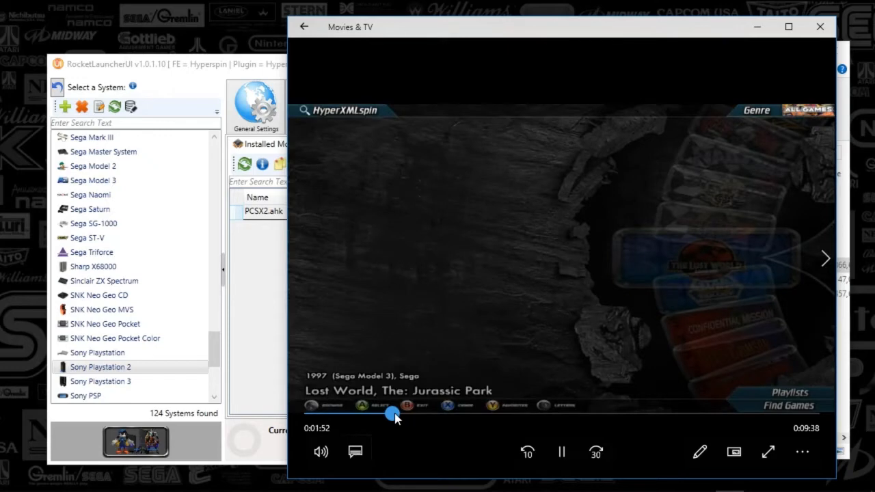
drag(394, 413, 421, 412)
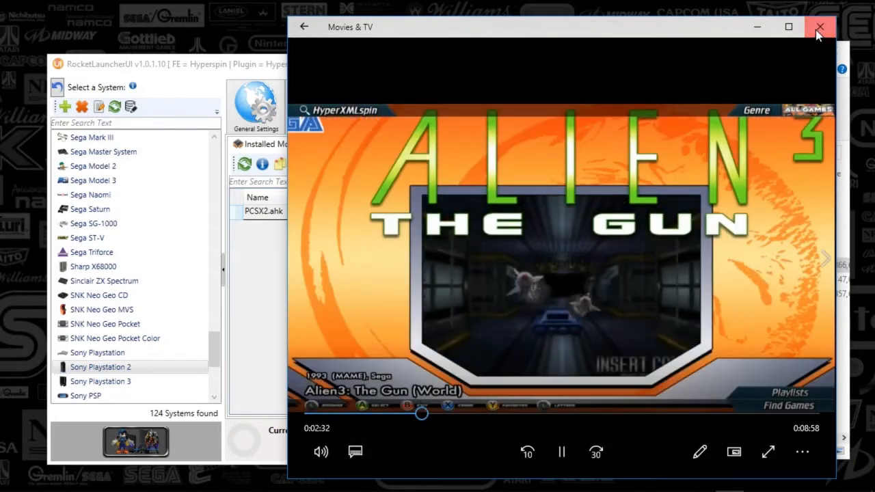
click(820, 28)
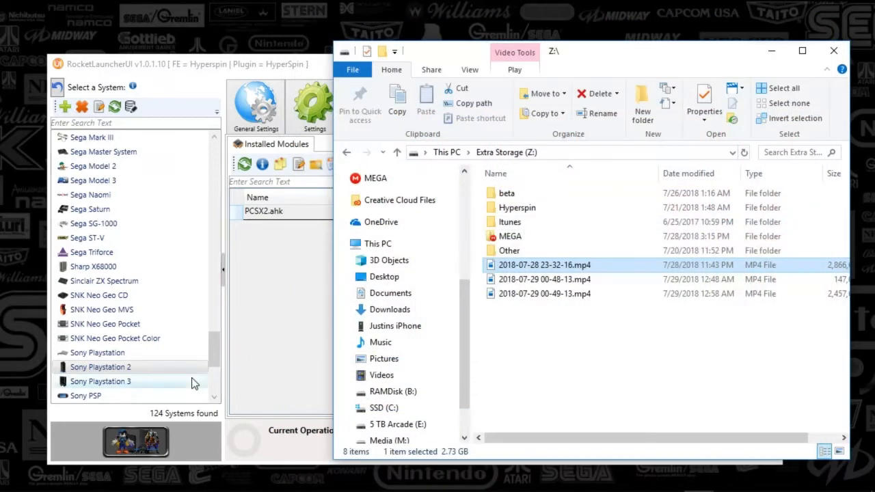
Switch to RocketLauncherUI, select Super Nintendo Entertainment System, and check its emulator settings before returning to its installed modules
click(106, 329)
click(106, 327)
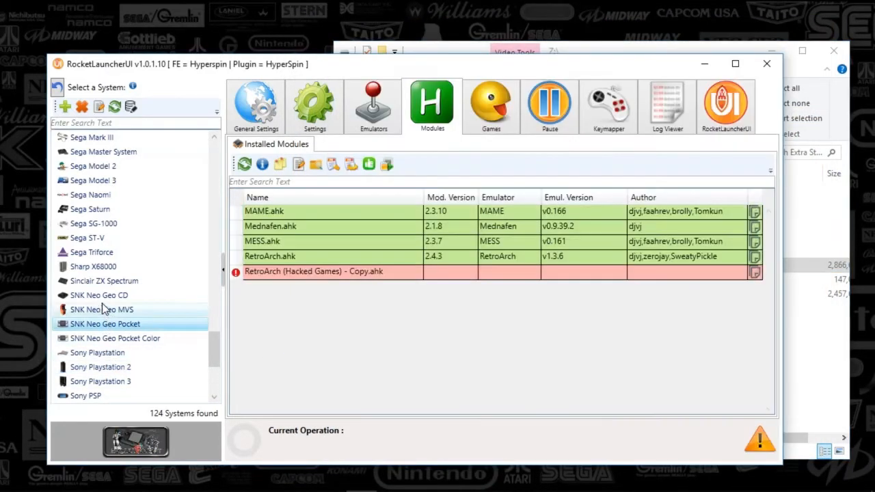
mouse_move(214, 360)
mouse_down()
mouse_move(211, 333)
mouse_move(213, 370)
mouse_up()
click(163, 354)
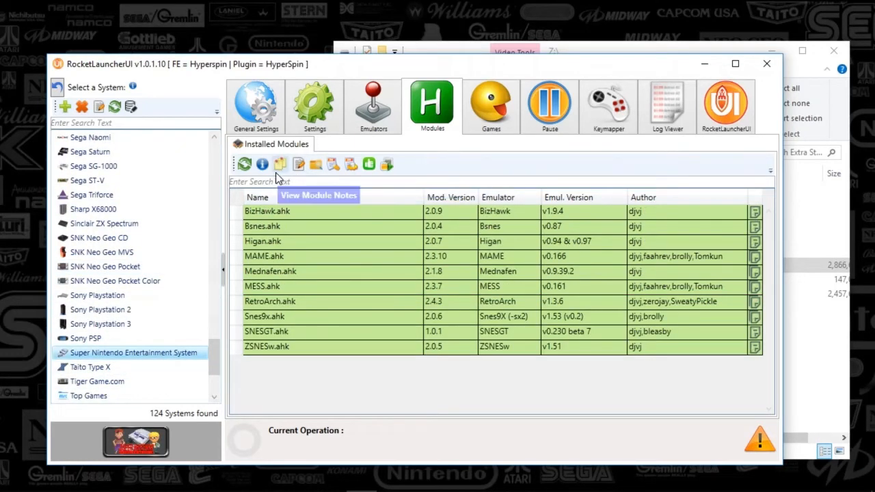
click(375, 125)
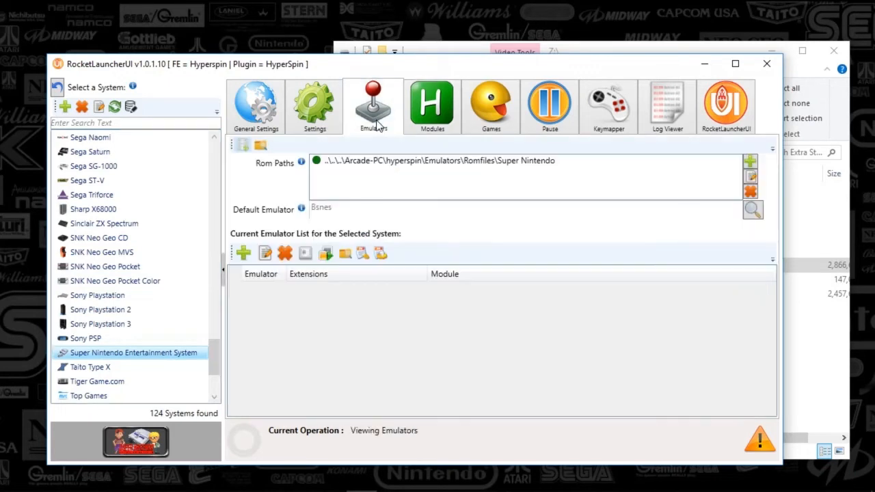
click(420, 117)
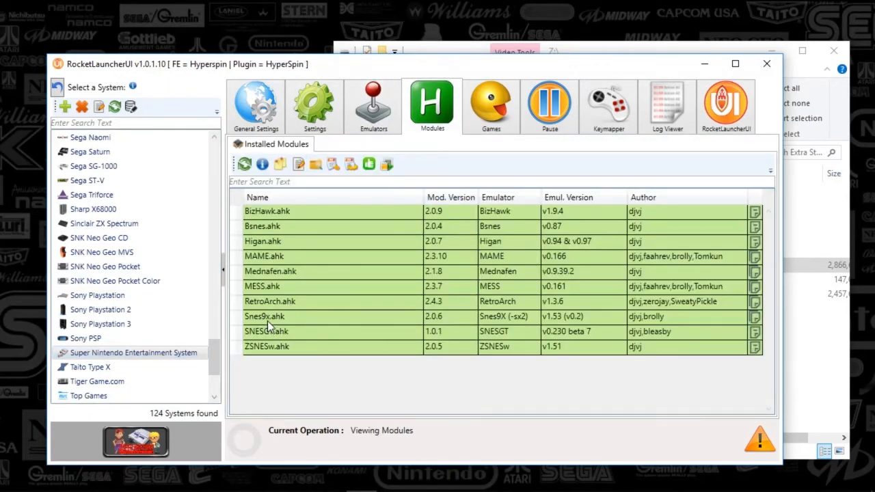
Select the Bsnes.ahk module, close the emulator window, and open the module's global ROM-specific settings
click(263, 227)
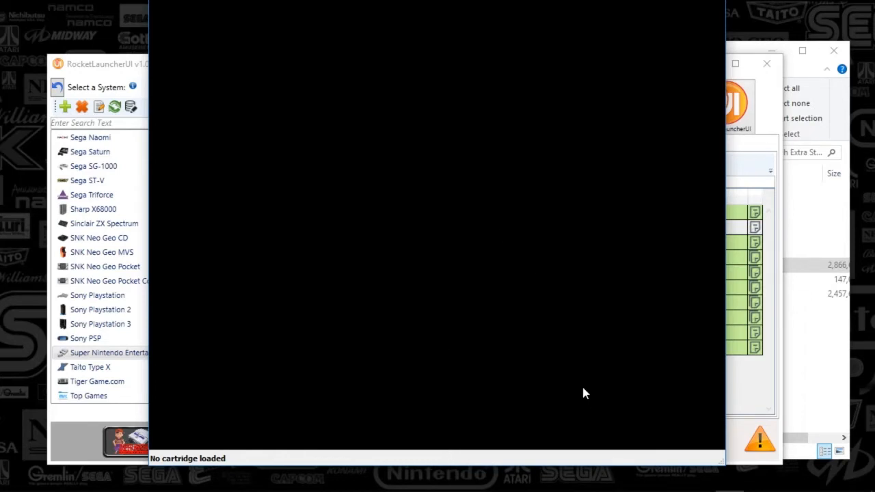
key(alt+F4)
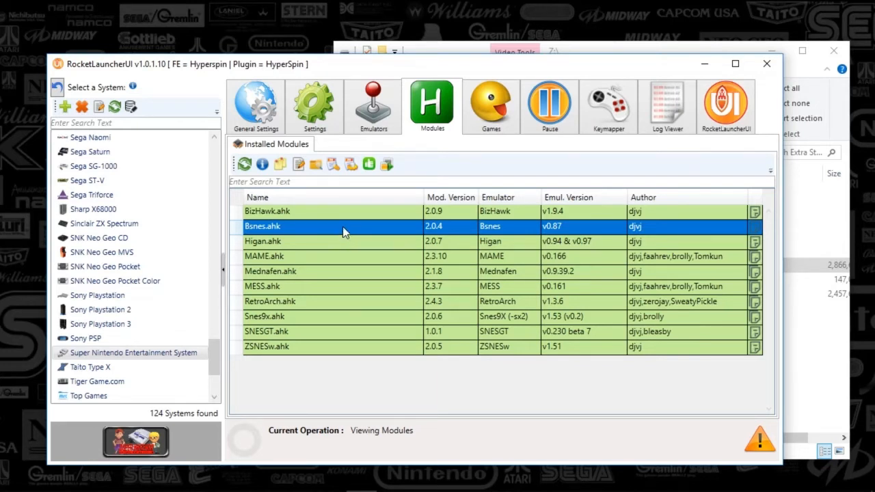
click(333, 165)
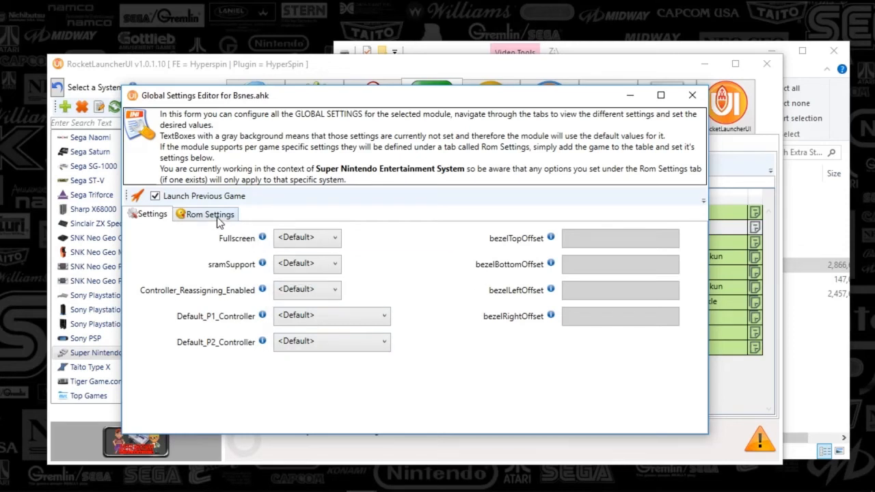
click(218, 219)
Review the P1 and P2 controller settings for Battle Clash, Bazooka Blitzkrieg and Lethal Enforcers
click(240, 286)
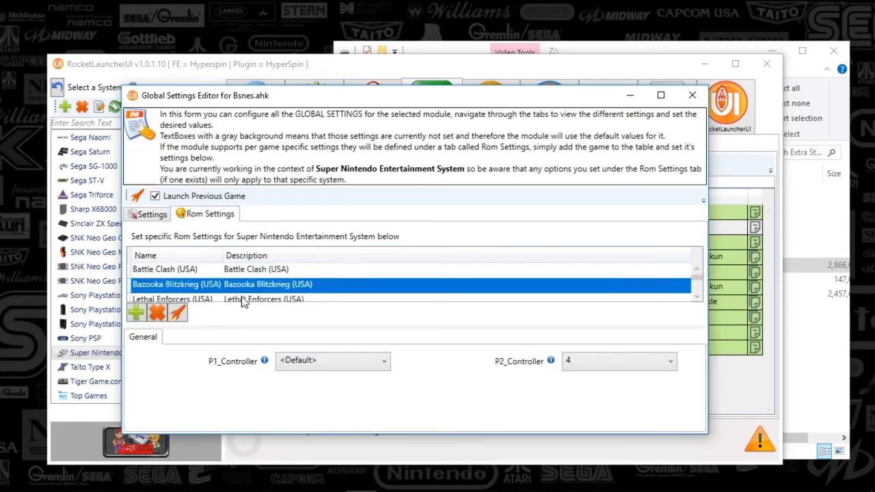
click(243, 301)
click(234, 272)
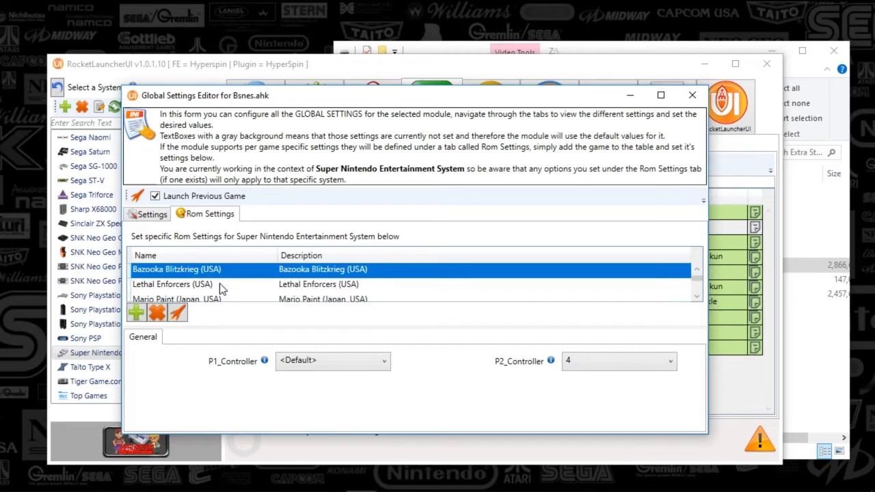
click(312, 288)
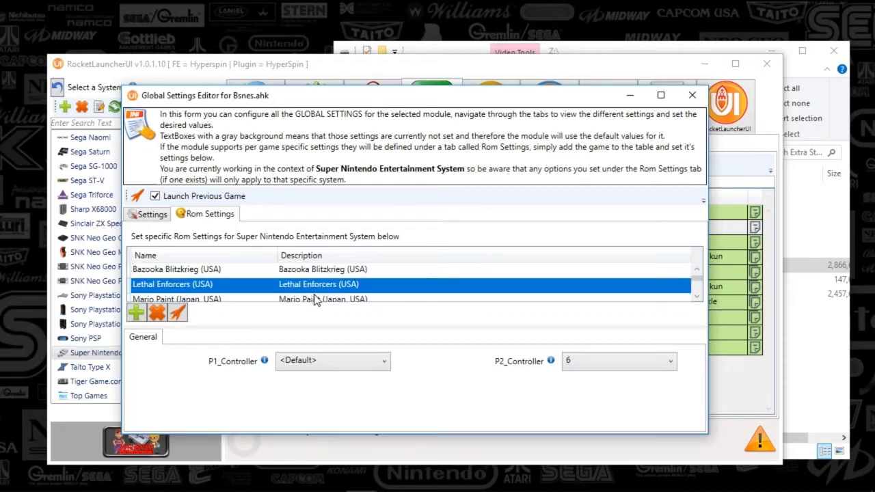
scroll(315, 301, up, 1)
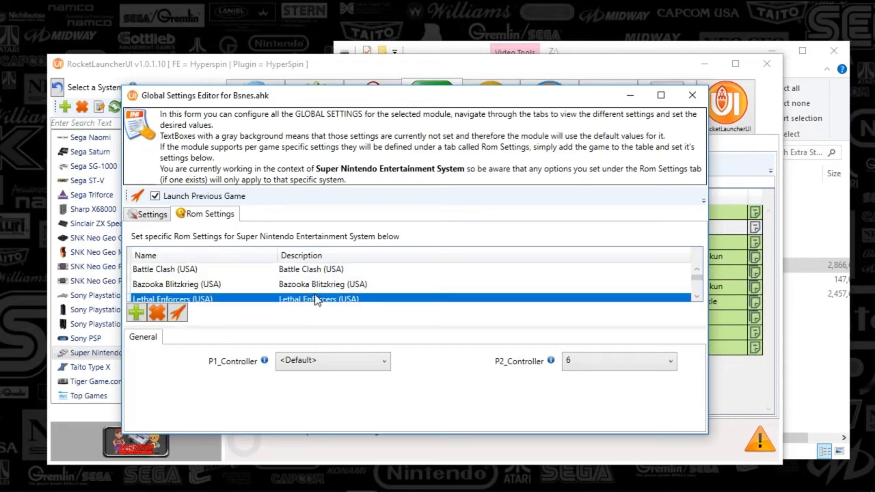
click(222, 286)
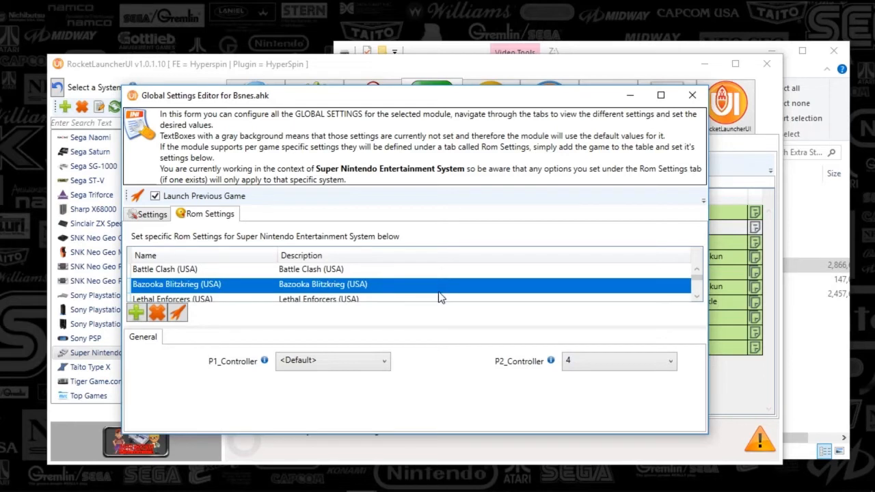
click(340, 271)
Check the controller settings for Super Scope 6 and read the P2_Controller option descriptions
click(696, 297)
click(697, 297)
click(697, 296)
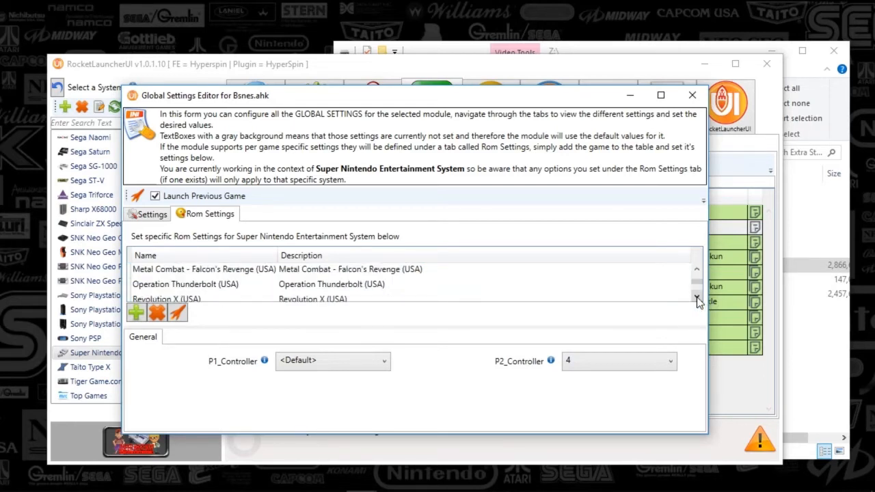
click(697, 297)
click(697, 296)
click(697, 297)
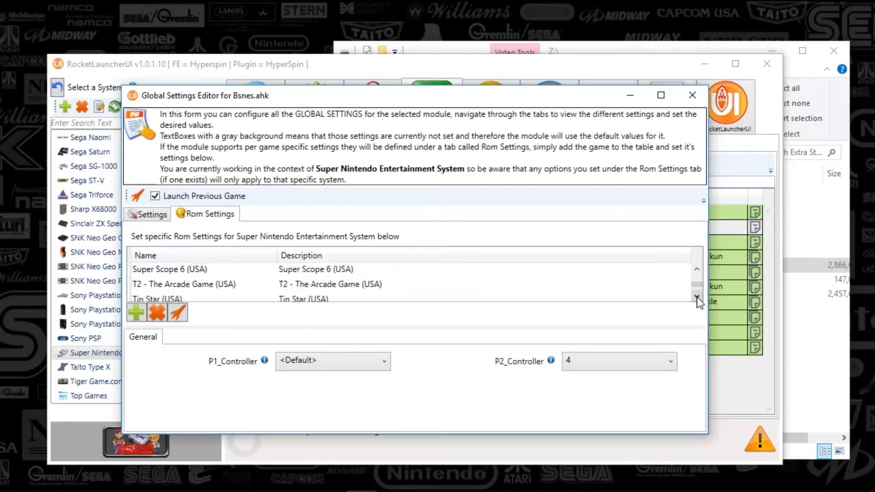
click(342, 271)
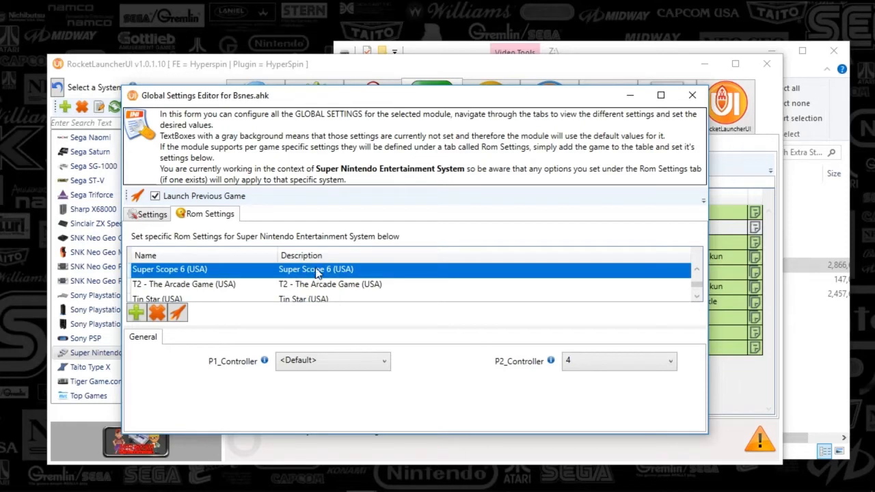
click(193, 284)
click(182, 273)
mouse_move(552, 364)
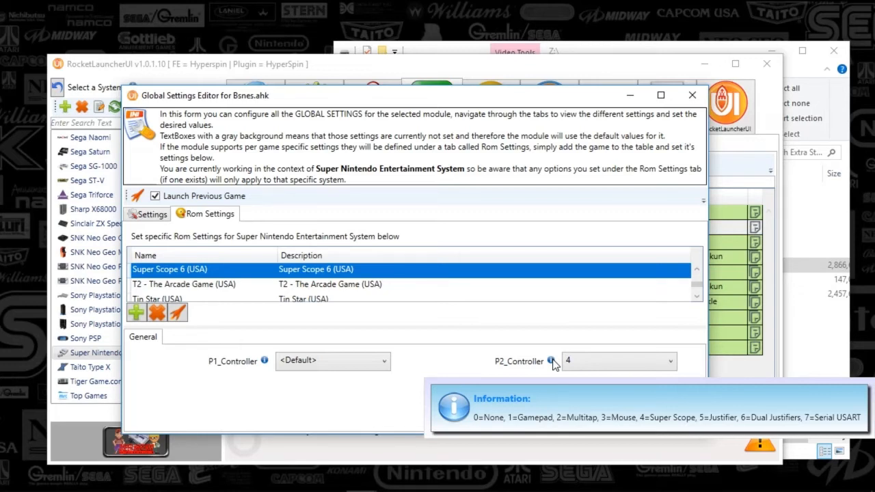
Review the P2 controller settings for T2 - The Arcade Game, Tin Star, X Zone and Yoshi's Safari
click(321, 286)
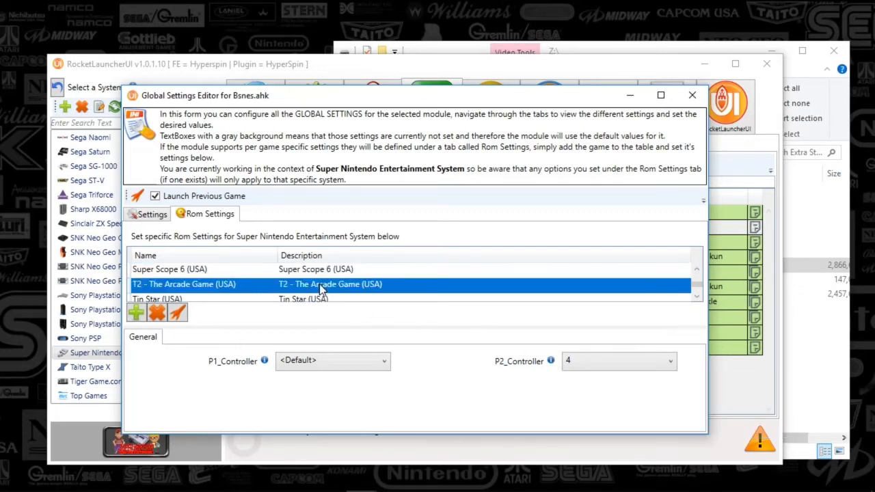
click(297, 300)
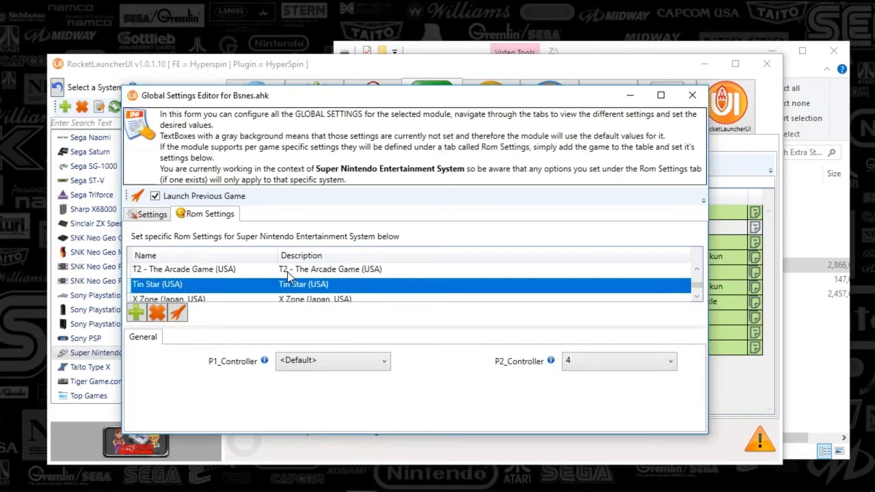
click(290, 300)
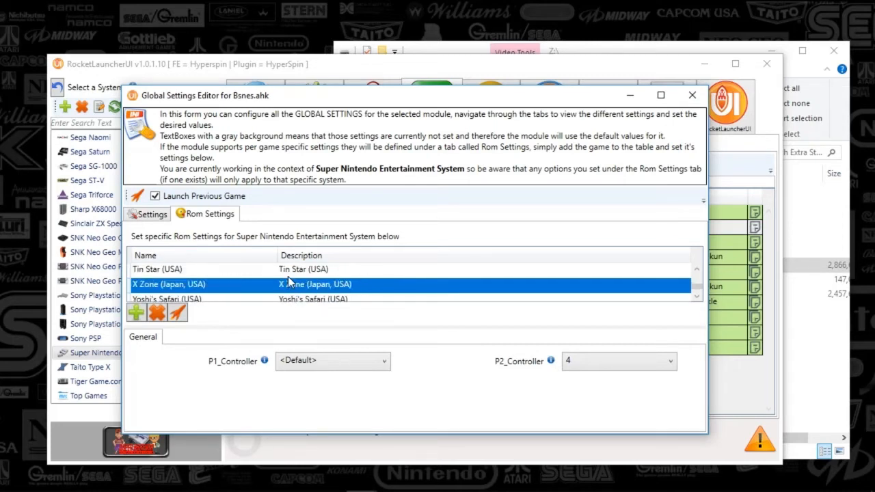
click(294, 300)
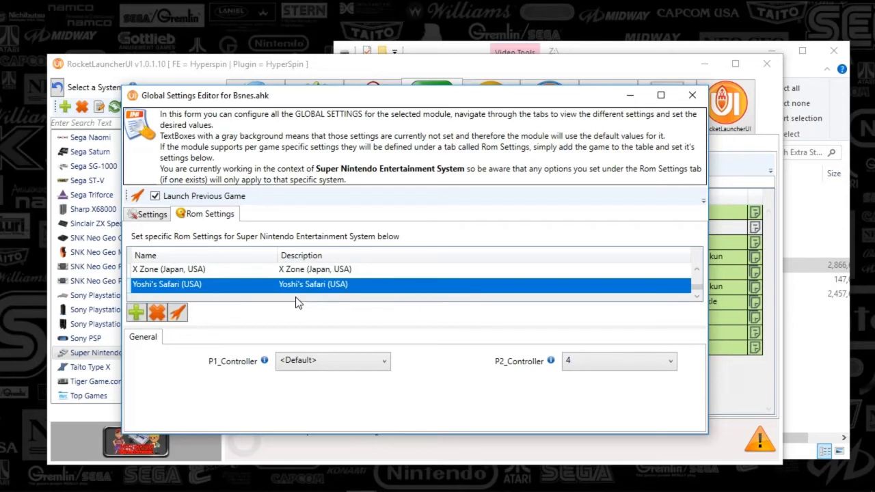
click(281, 272)
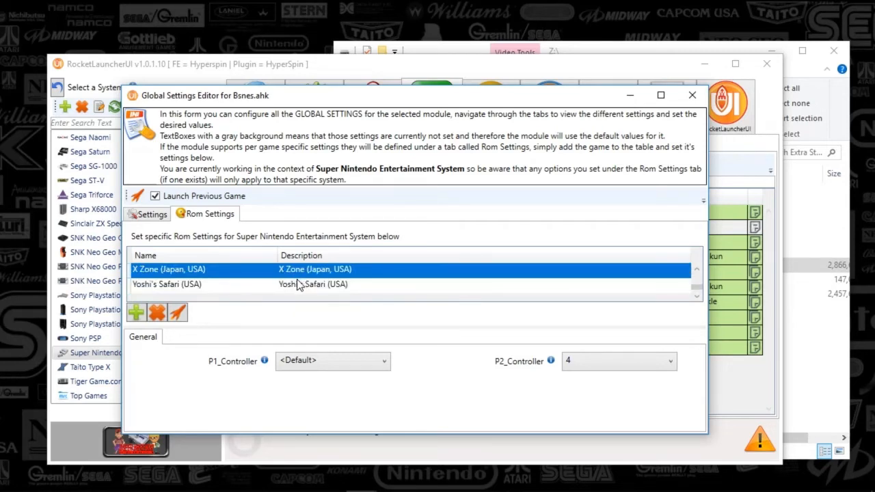
Go back up the ROM list, checking the controller settings for Revolution X and Operation Thunderbolt, and close the Bsnes settings editor
click(697, 272)
click(697, 271)
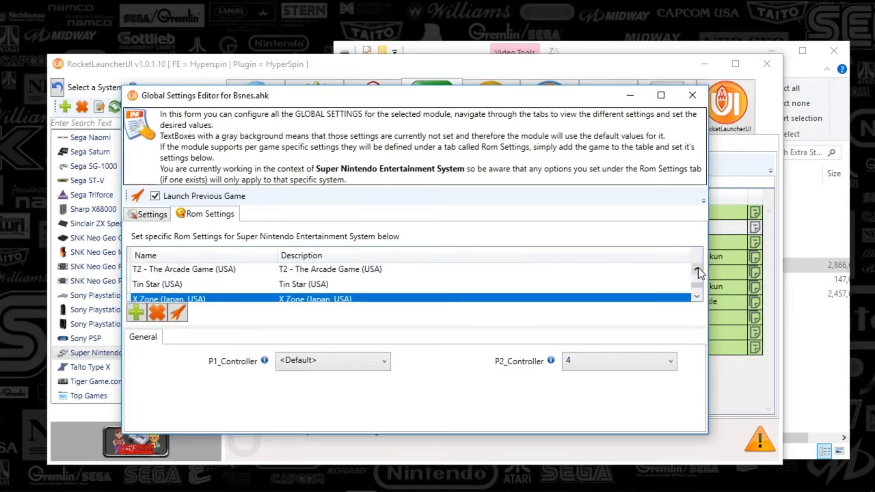
click(698, 271)
click(312, 284)
click(303, 272)
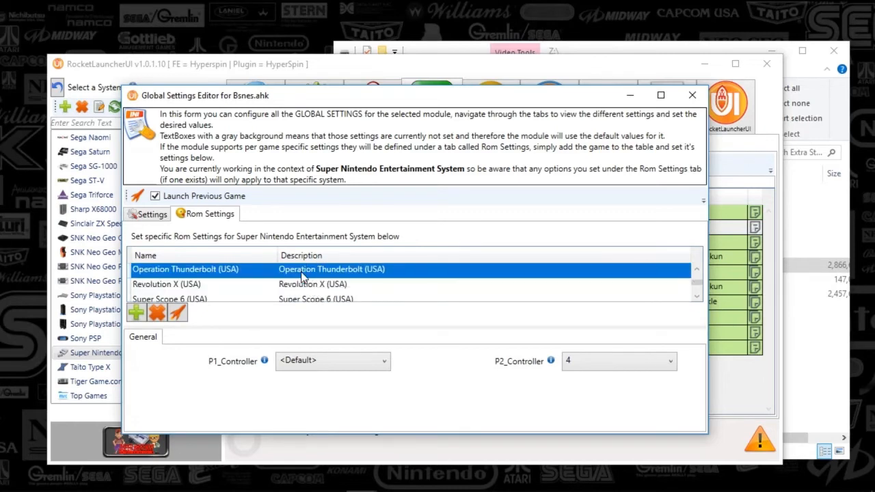
click(697, 270)
click(698, 270)
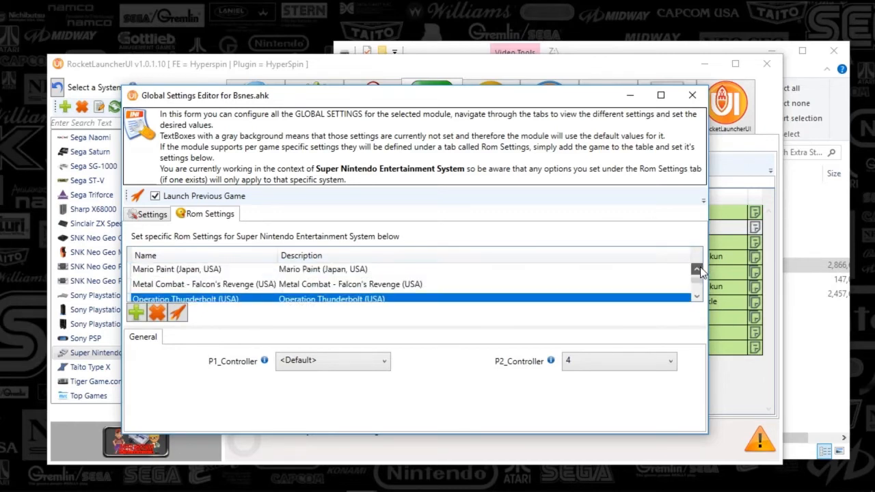
click(697, 271)
click(697, 272)
click(340, 286)
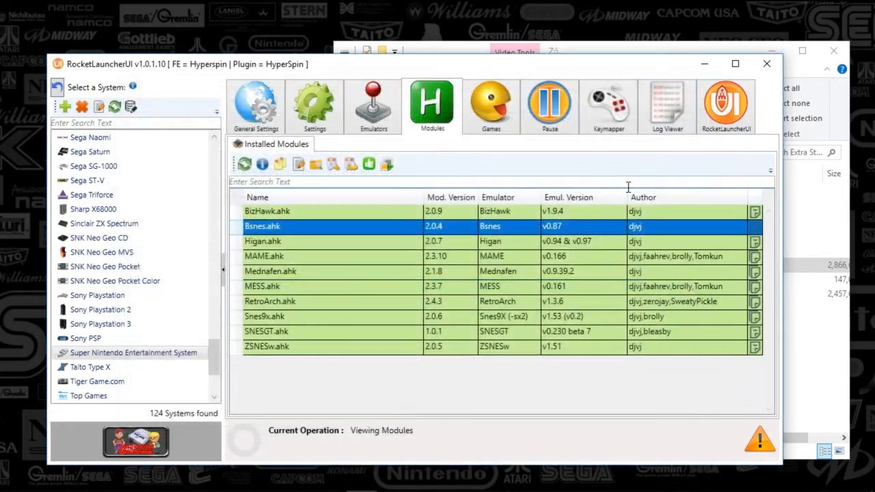
click(693, 96)
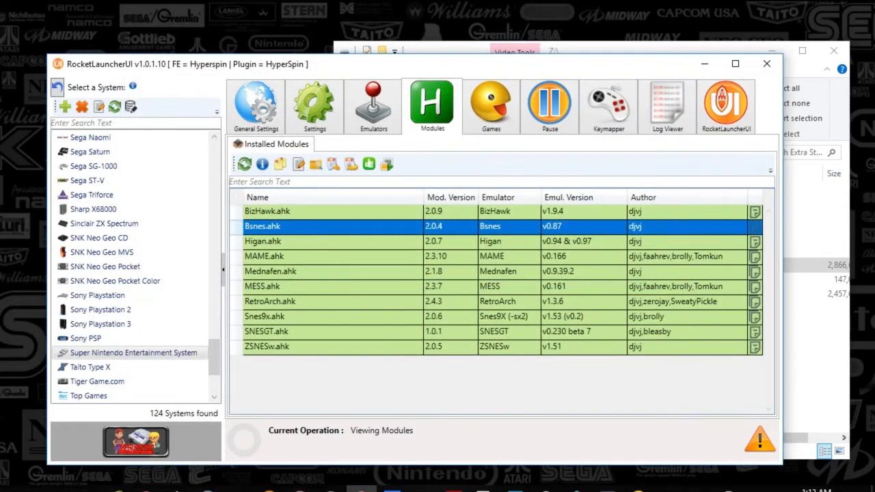
Switch to File Explorer and open the bsnes folder inside hyperspin\Emulators
right_click(697, 478)
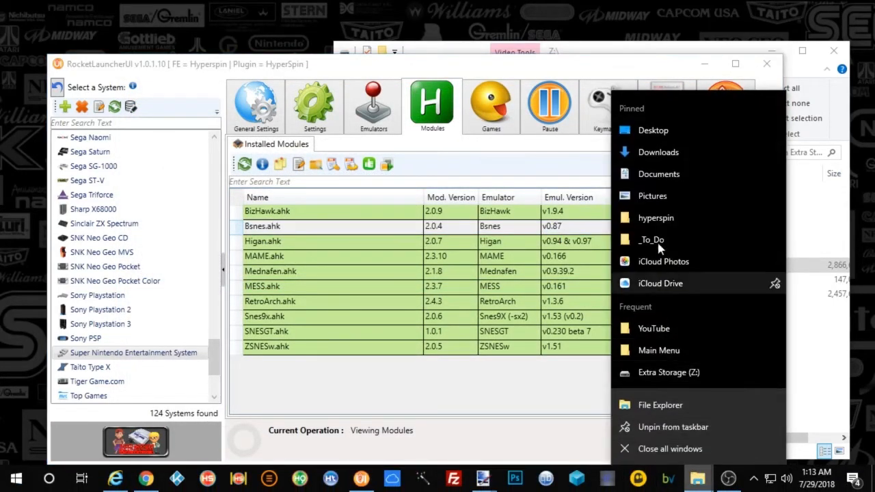
click(776, 218)
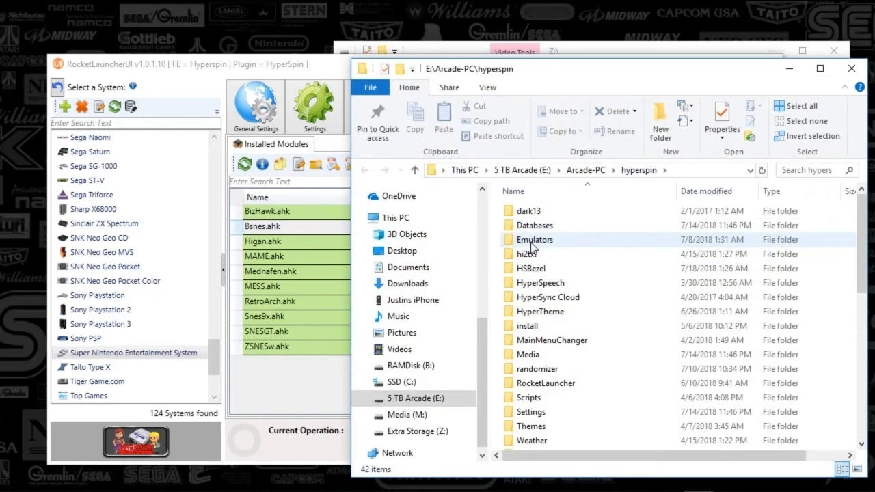
double_click(531, 245)
scroll(574, 274, down, 10)
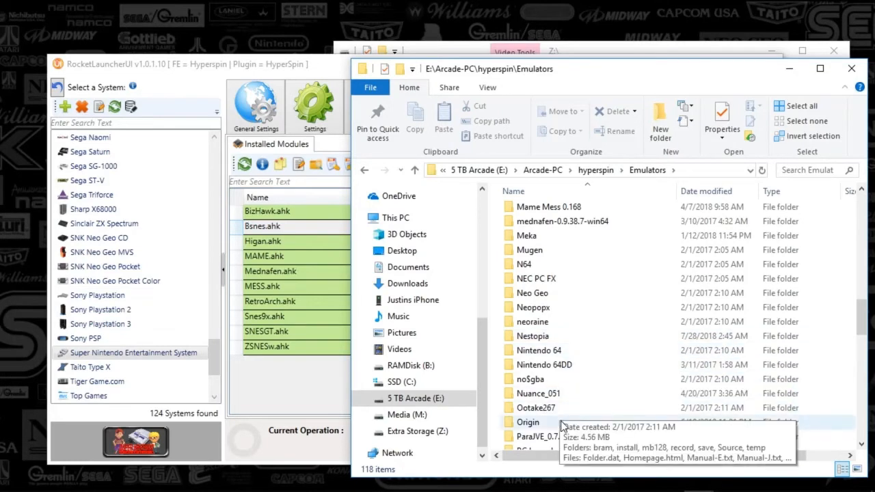
scroll(561, 417, down, 6)
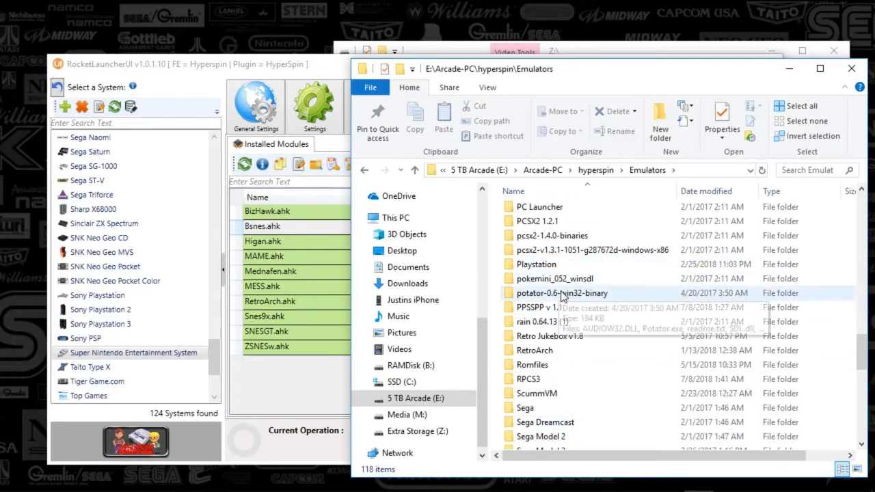
scroll(576, 350, up, 15)
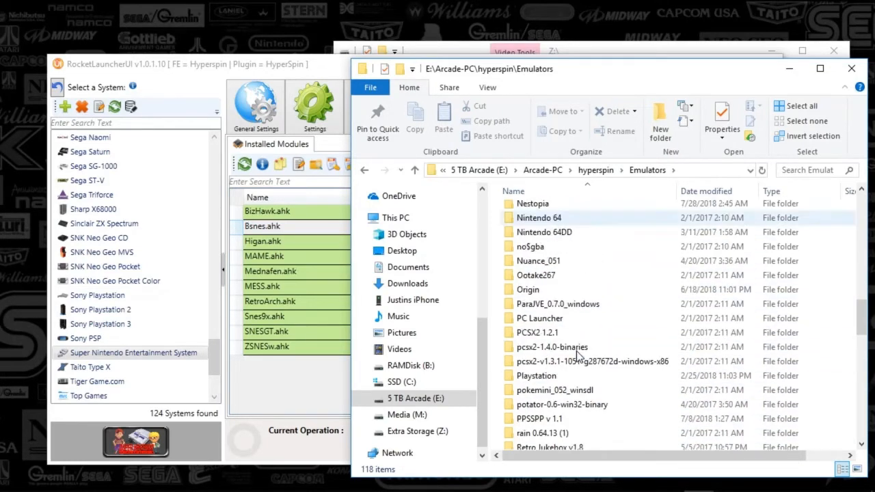
scroll(545, 283, up, 7)
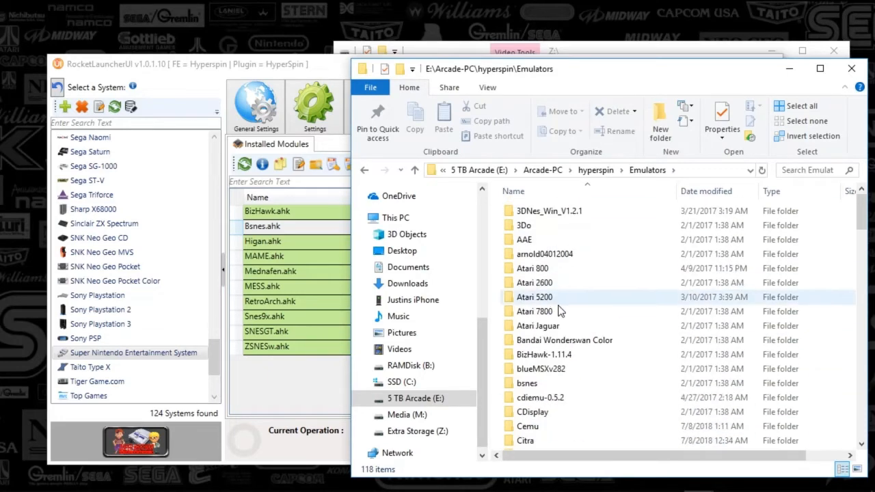
click(539, 384)
double_click(541, 386)
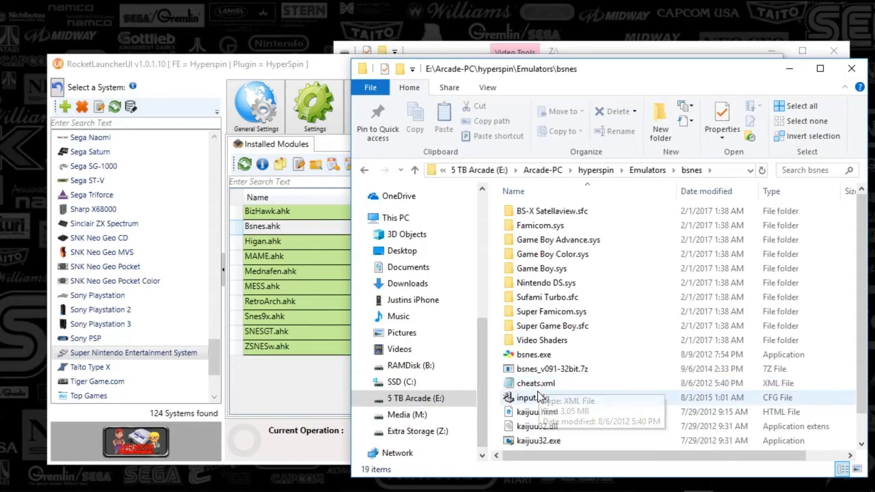
Open the bsnes input.cfg file in Notepad and widen its window
right_click(532, 403)
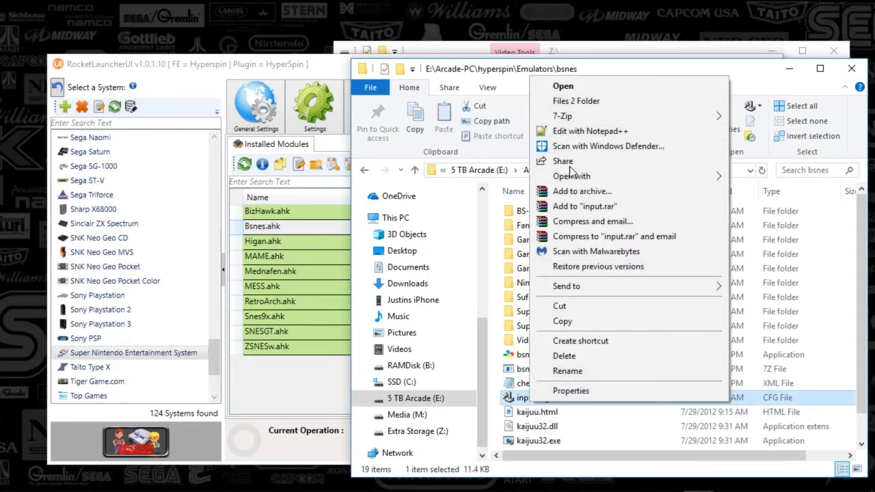
mouse_move(573, 177)
click(453, 194)
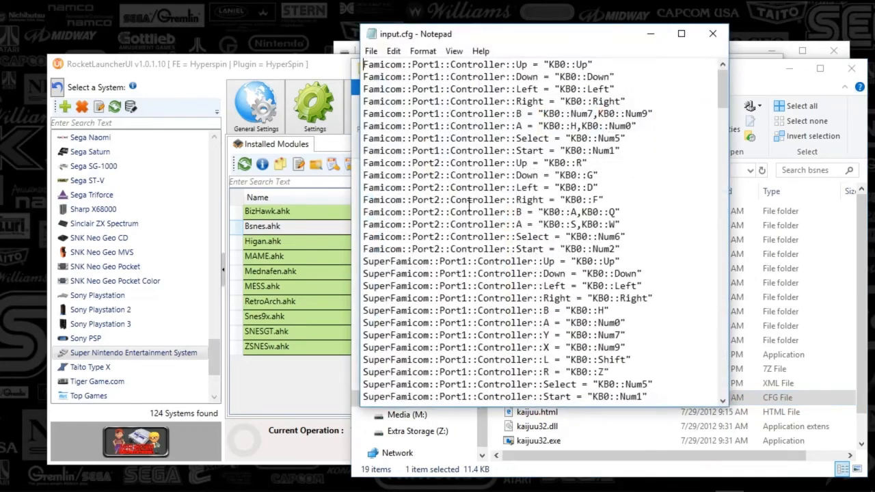
drag(360, 142, 275, 145)
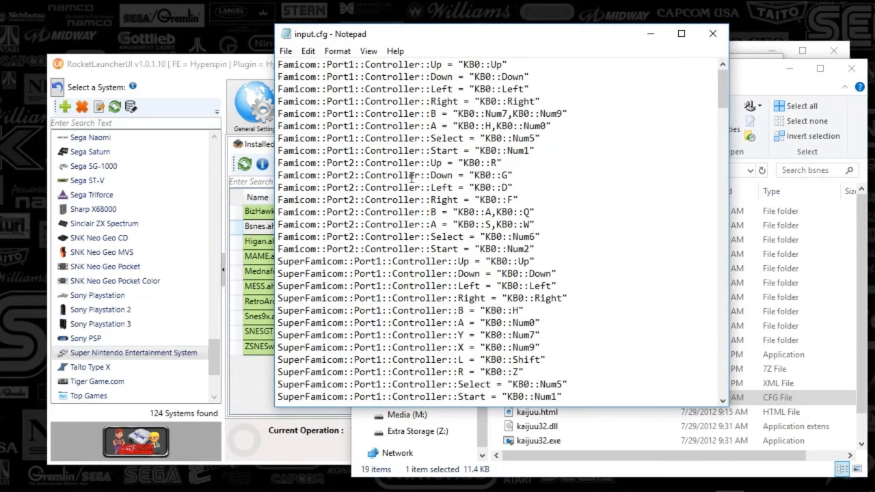
Find and highlight the SuperFamicom Port1 Mouse axis and button bindings in input.cfg
drag(723, 101, 723, 192)
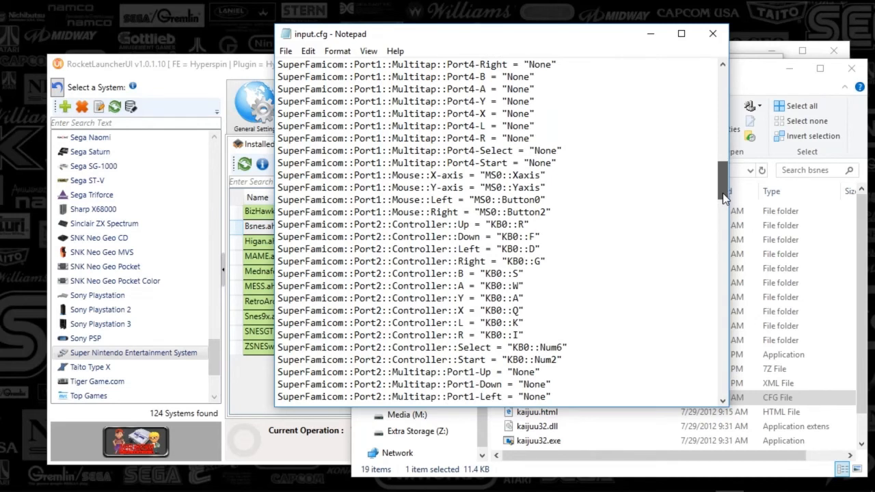
drag(295, 176, 565, 212)
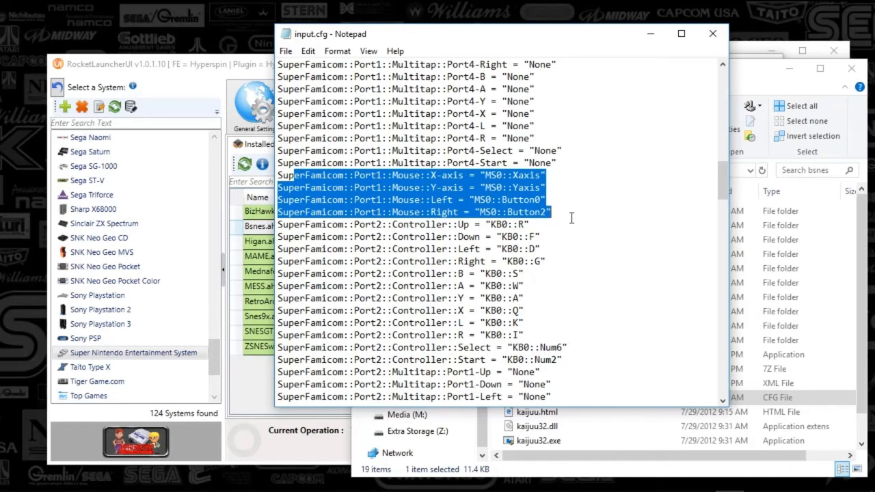
mouse_move(572, 218)
mouse_down()
mouse_move(571, 226)
mouse_move(570, 217)
mouse_up()
Review the SuperFamicom Port2 Mouse and SuperScope bindings, skim the rest of input.cfg and close it
drag(724, 185, 718, 263)
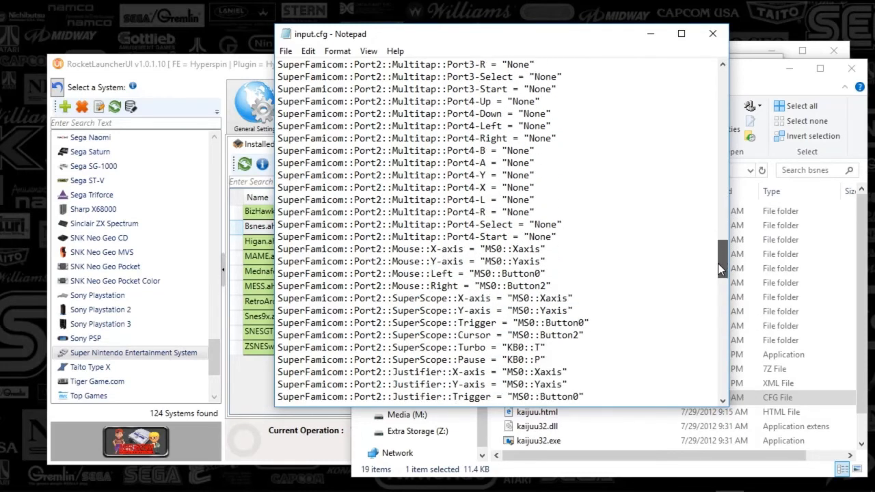
drag(338, 249, 556, 283)
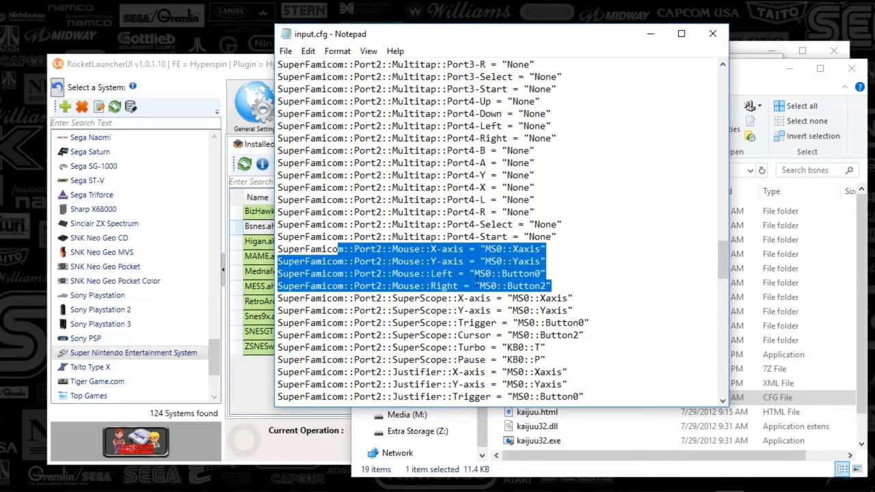
drag(724, 262, 727, 276)
drag(338, 164, 573, 219)
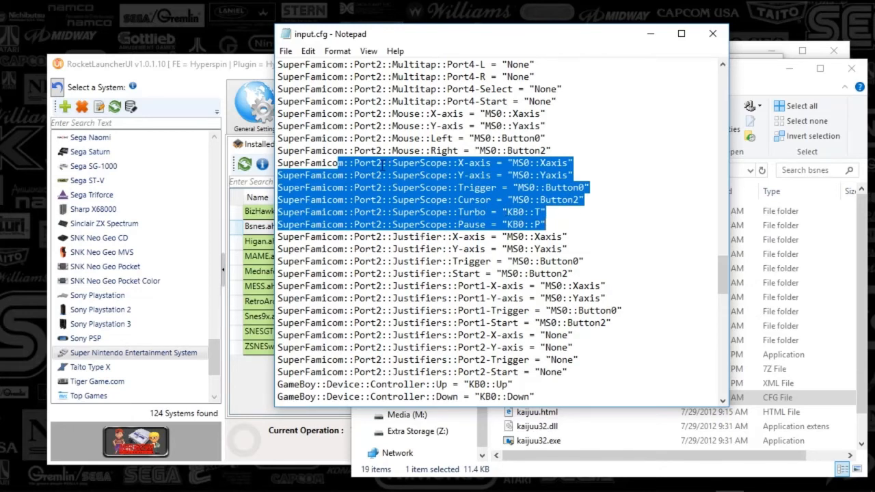
drag(375, 163, 605, 185)
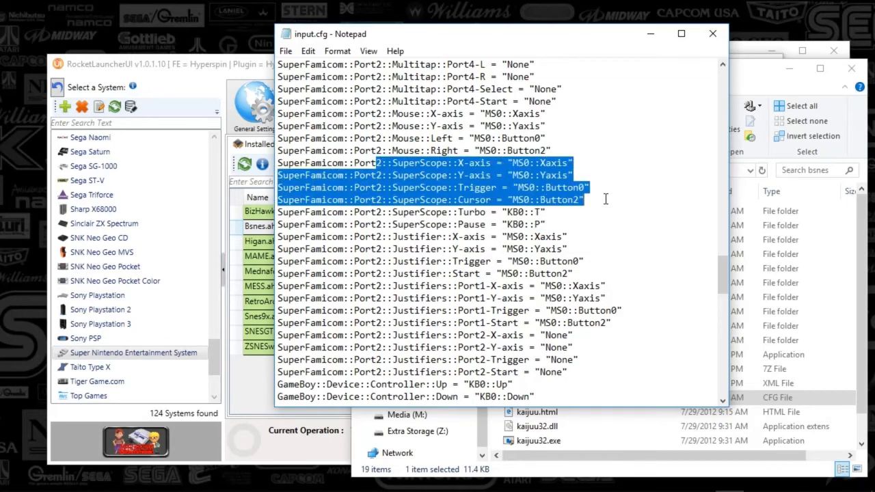
drag(724, 273, 723, 355)
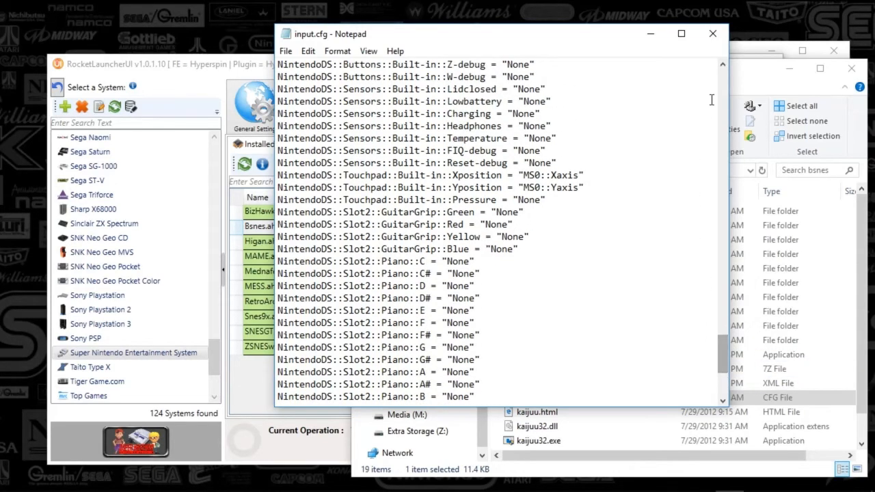
click(713, 34)
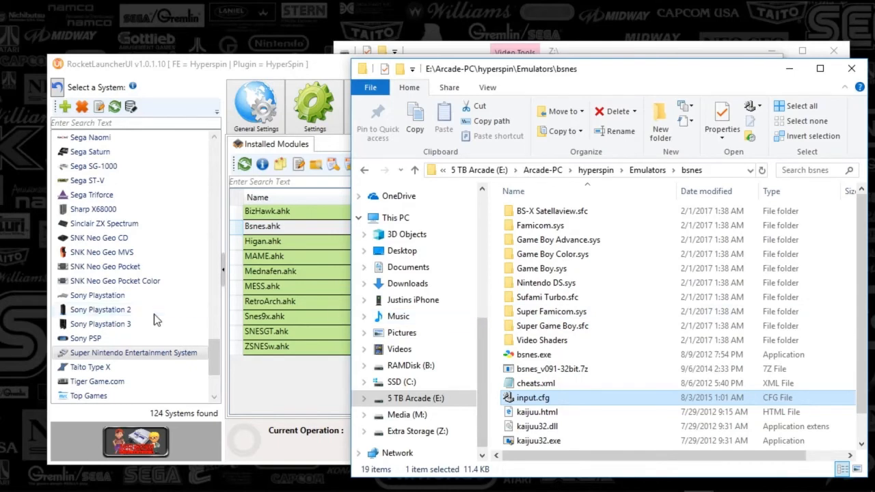
Return to RocketLauncherUI and open the global settings editor for Sega Model 3's SuperModel module
click(214, 363)
drag(214, 363, 215, 339)
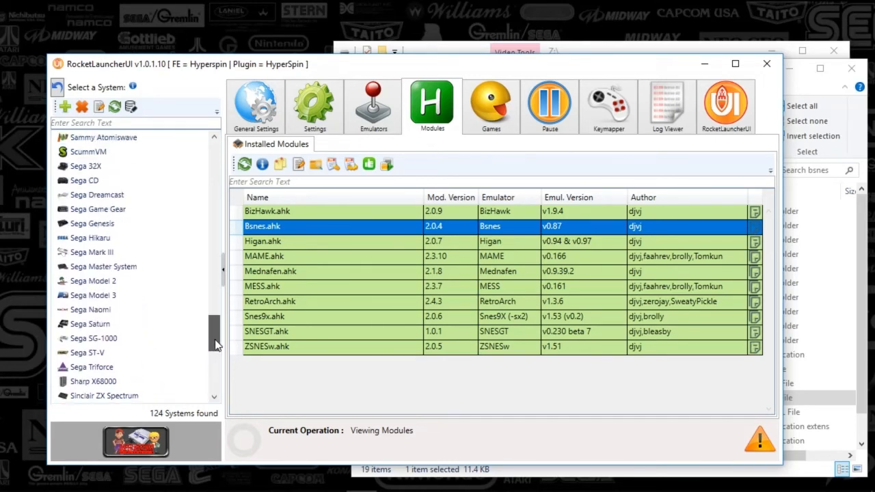
click(99, 284)
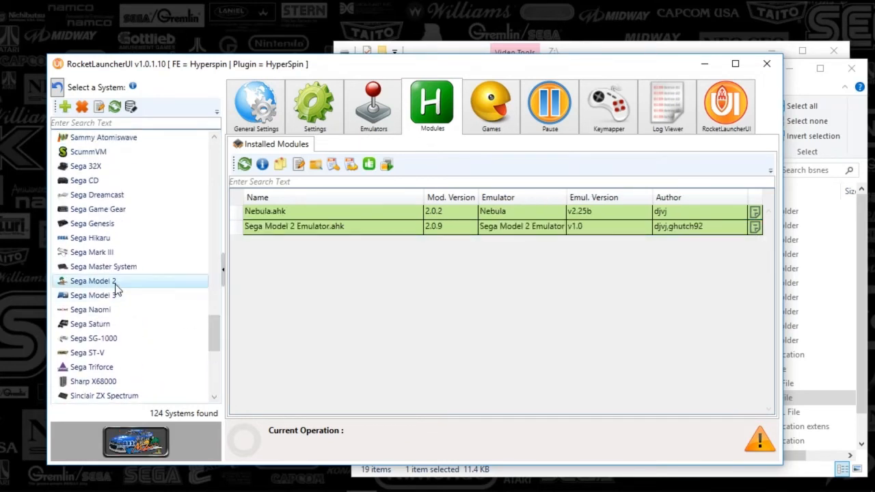
click(108, 296)
click(389, 104)
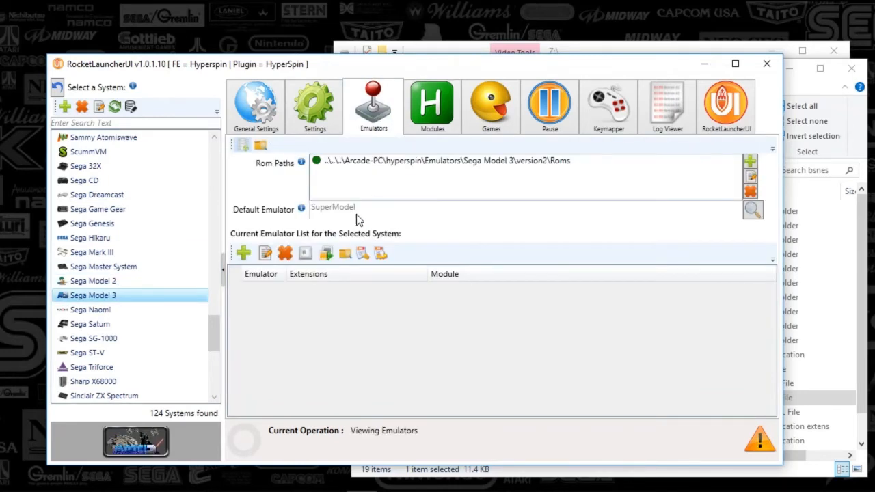
click(418, 108)
click(306, 212)
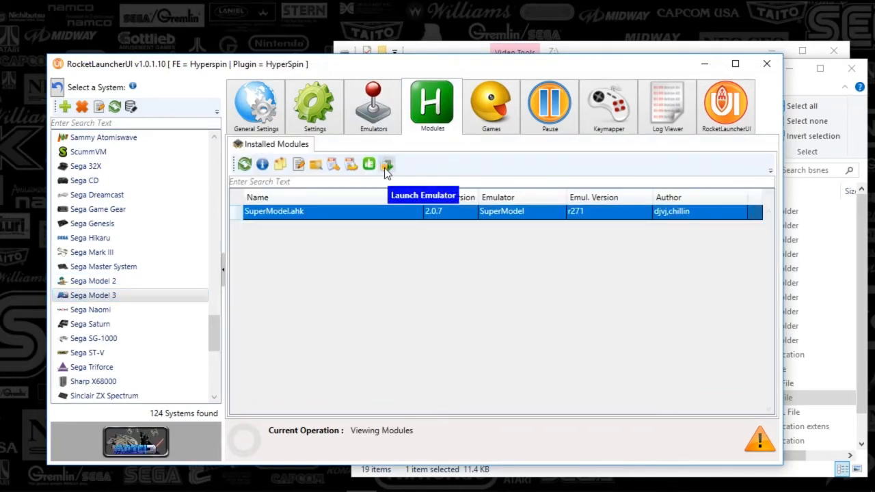
click(333, 165)
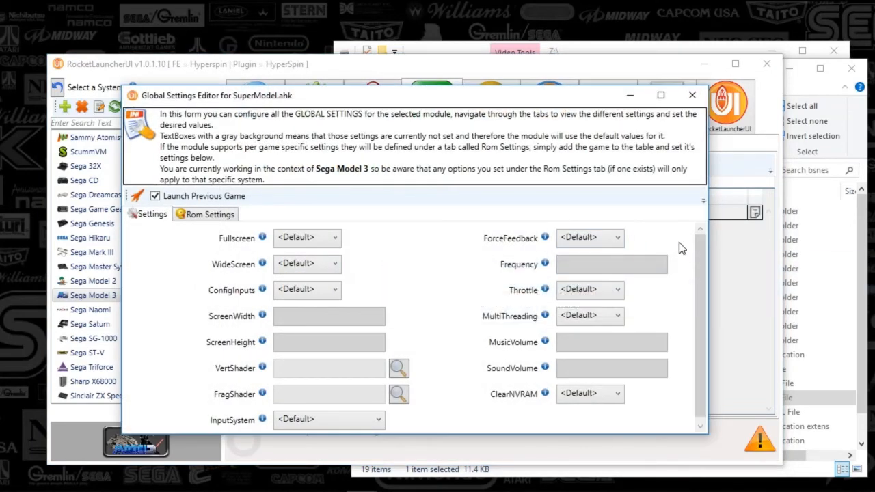
Look over the SuperModel global settings and browse the per-game ROM list to Lost World, The: Jurassic Park
drag(699, 254, 705, 287)
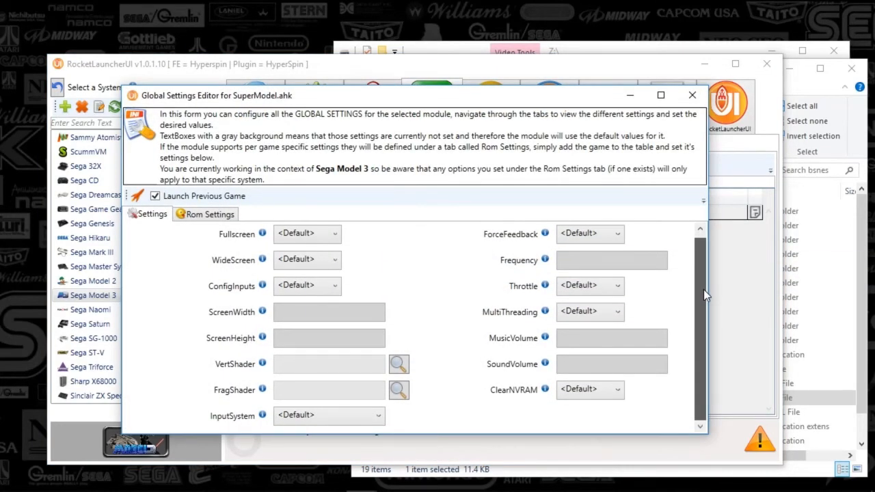
click(217, 214)
click(199, 286)
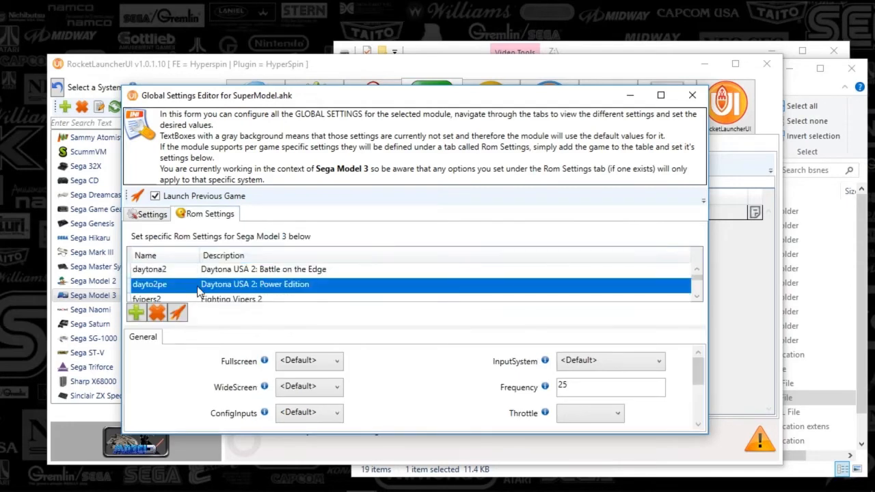
key(Down)
key(Down)
key(Down)
key(Down)
key(Down)
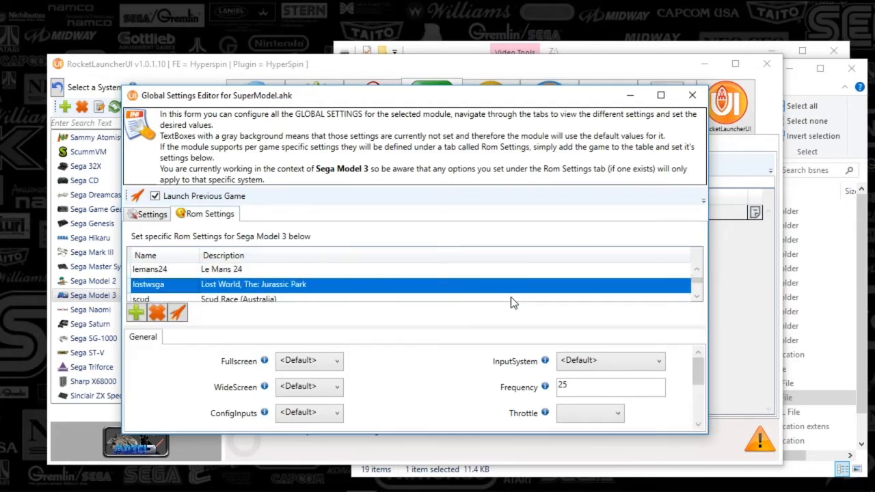
key(Up)
key(Up)
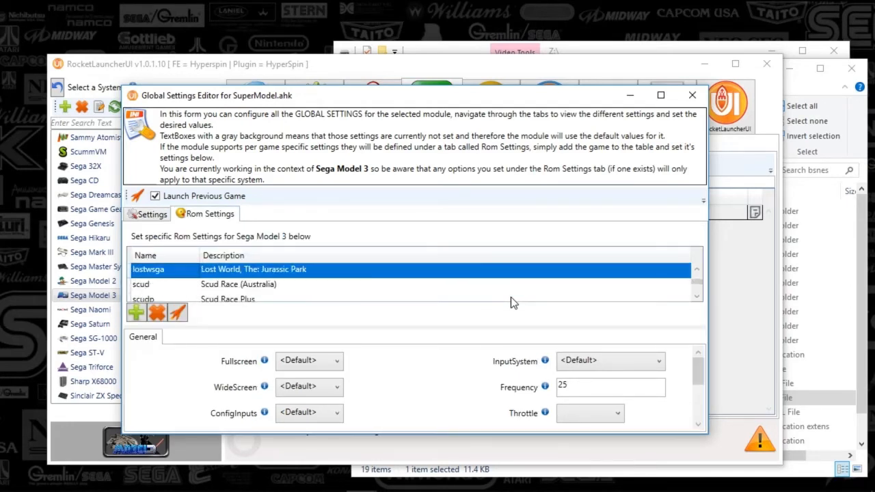
key(Up)
key(Down)
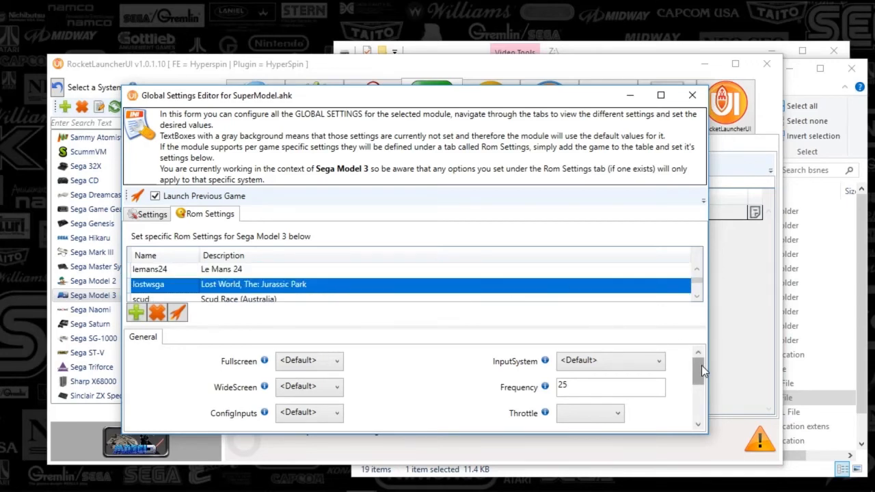
Review the per-game settings for Lost World, The: Jurassic Park and close the SuperModel settings editor
drag(701, 365, 700, 424)
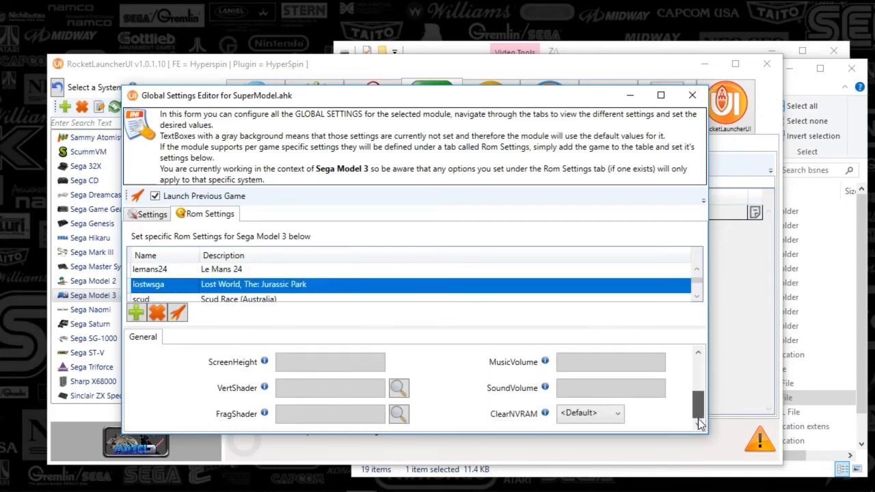
drag(447, 325, 447, 315)
drag(692, 404, 693, 355)
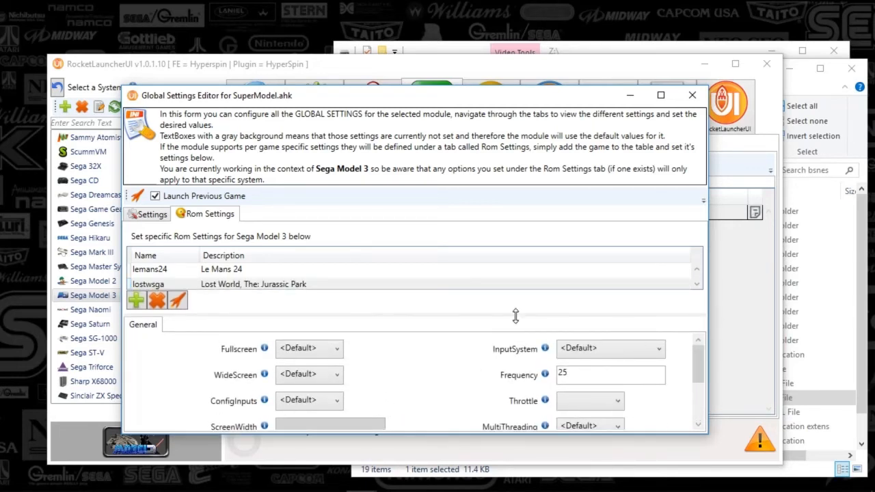
click(705, 94)
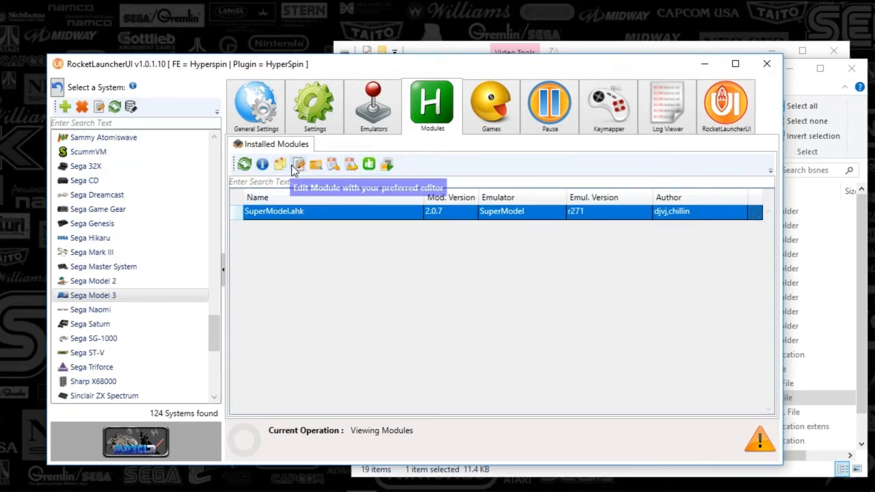
Open the global settings editor for the Sega Model 2 Emulator module of the Sega Model 2 system
click(101, 283)
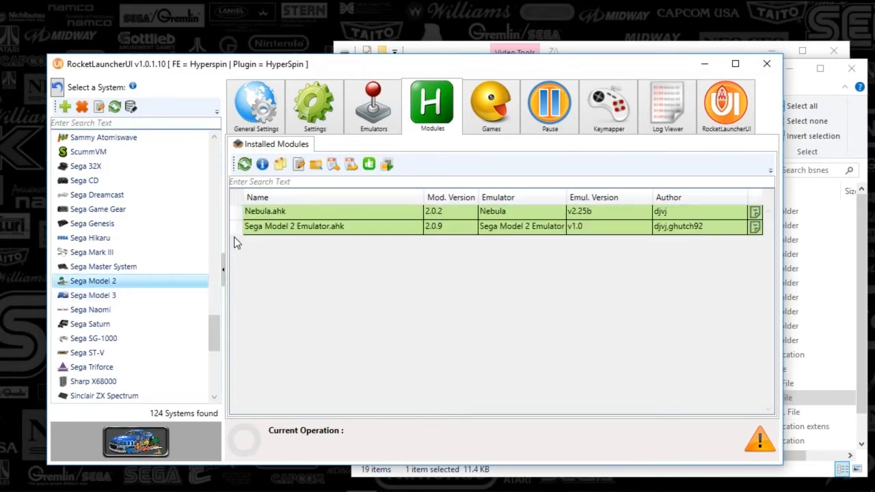
click(372, 110)
click(428, 120)
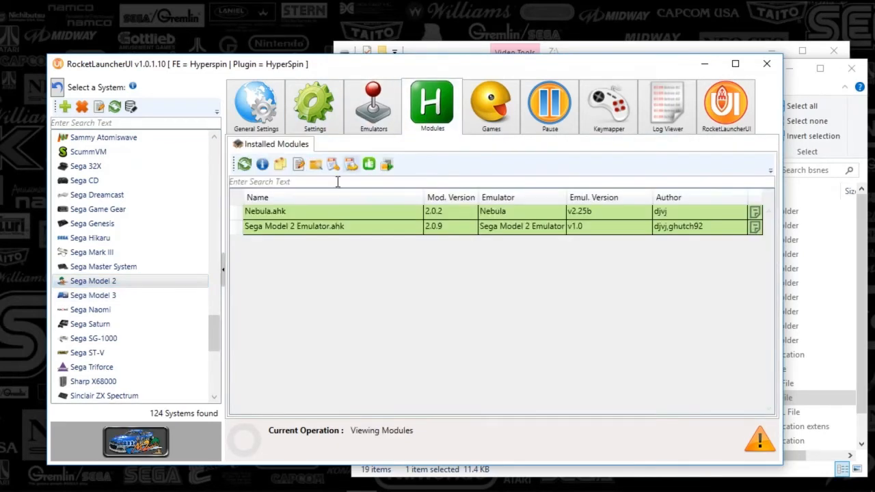
click(296, 230)
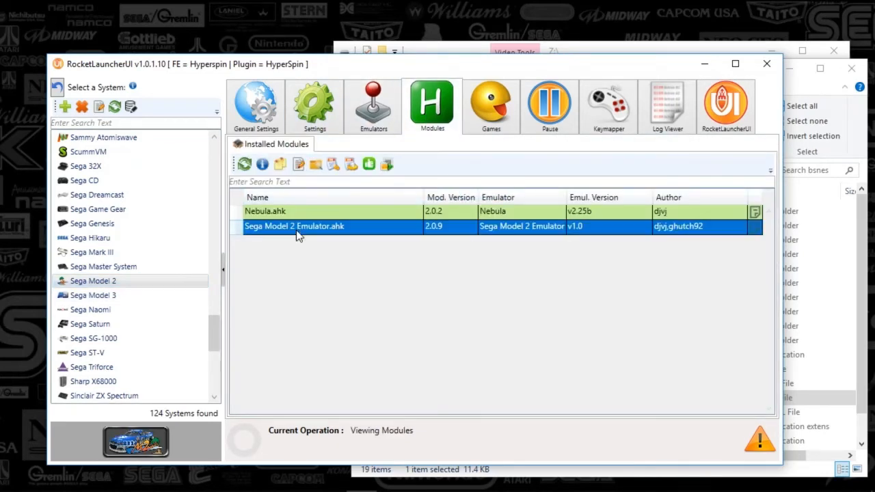
click(333, 171)
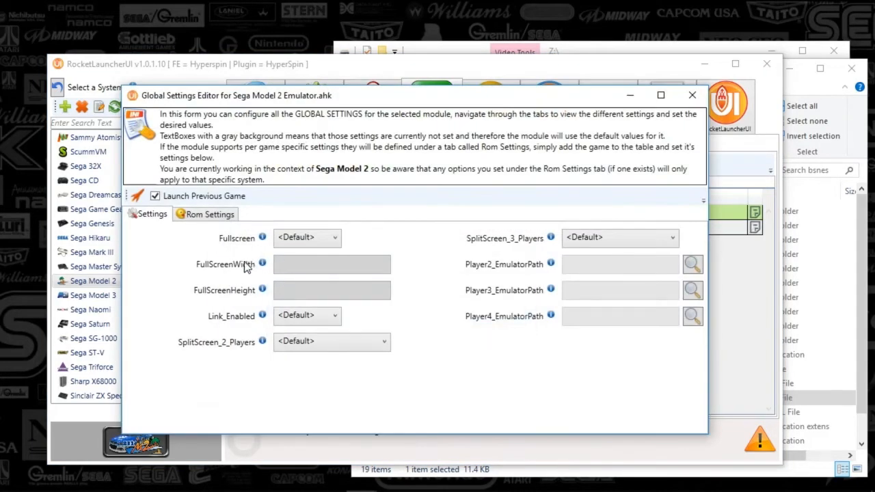
Check the Sega Model 2 Emulator's per-game settings, close the settings editor and launch the emulator
click(205, 215)
click(691, 96)
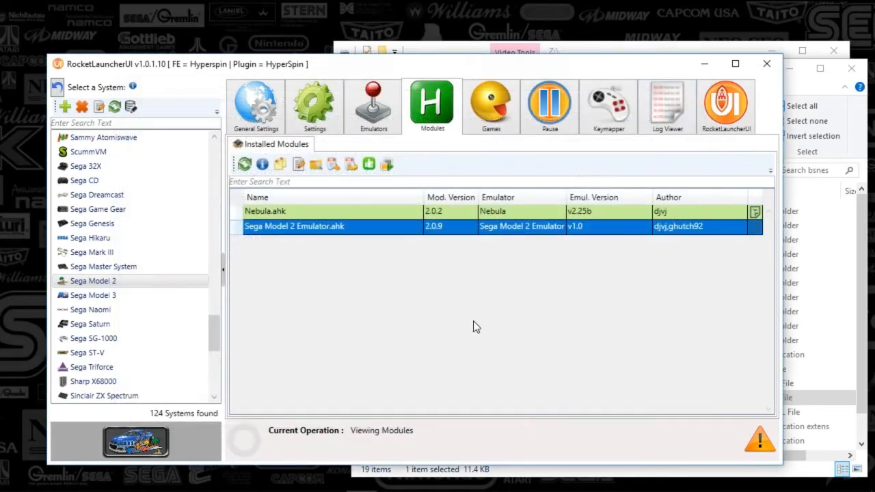
click(387, 166)
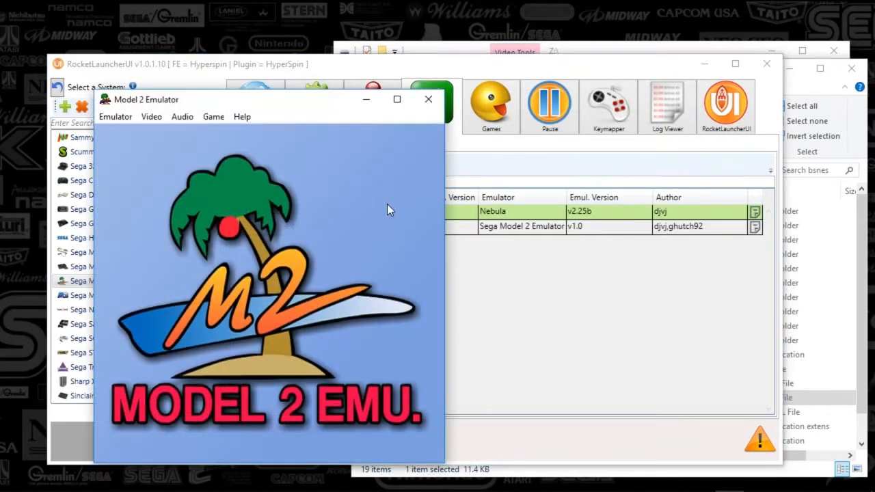
Examine the Model 2 Emulator's audio, video and game control options for light gun settings
click(183, 117)
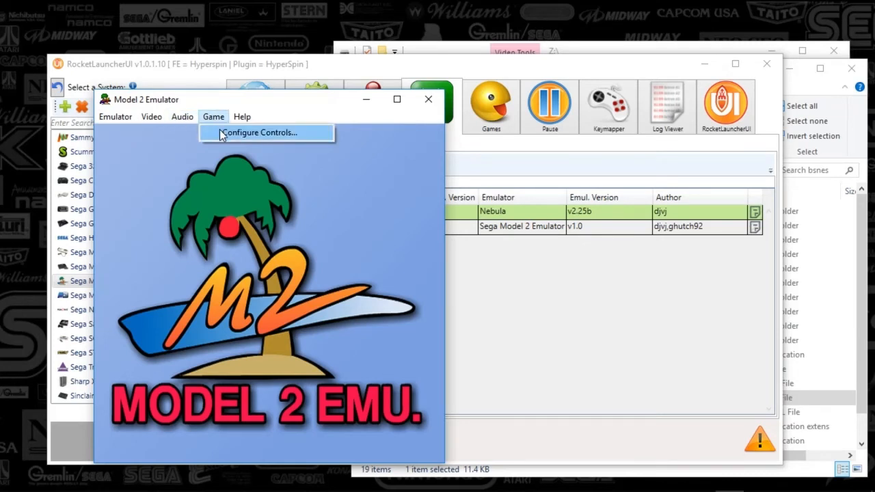
click(220, 132)
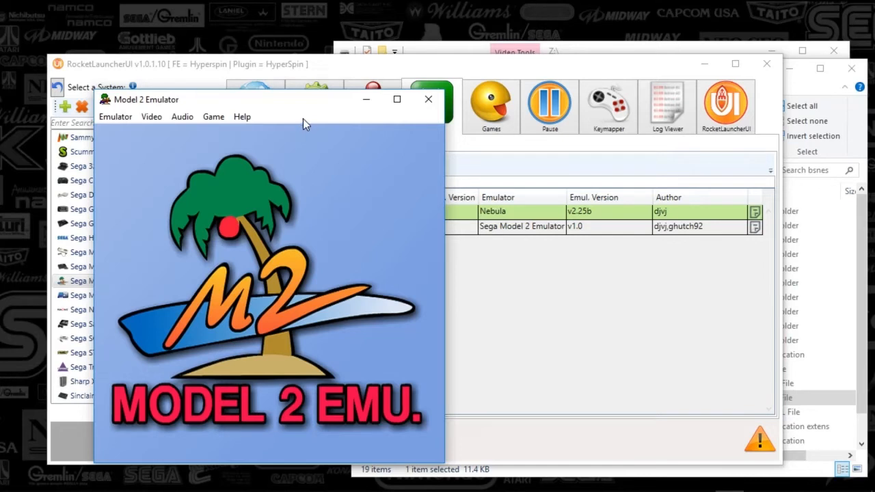
drag(275, 104, 323, 82)
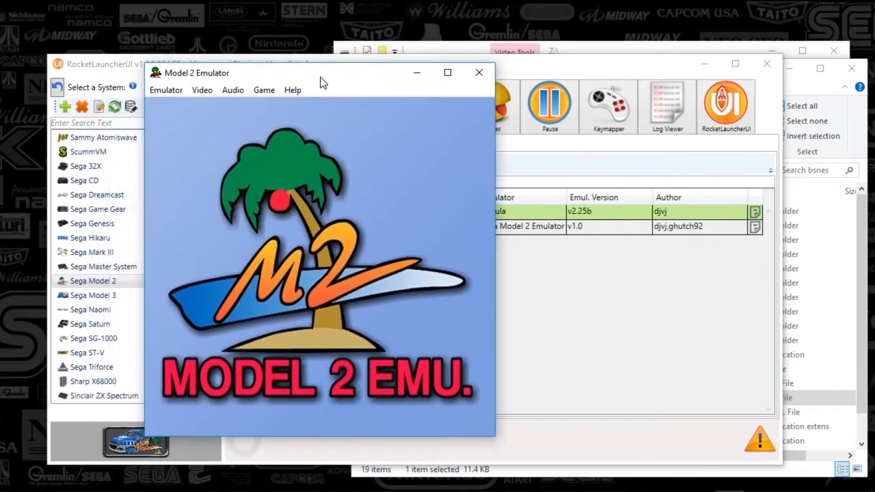
click(264, 89)
click(272, 109)
click(188, 91)
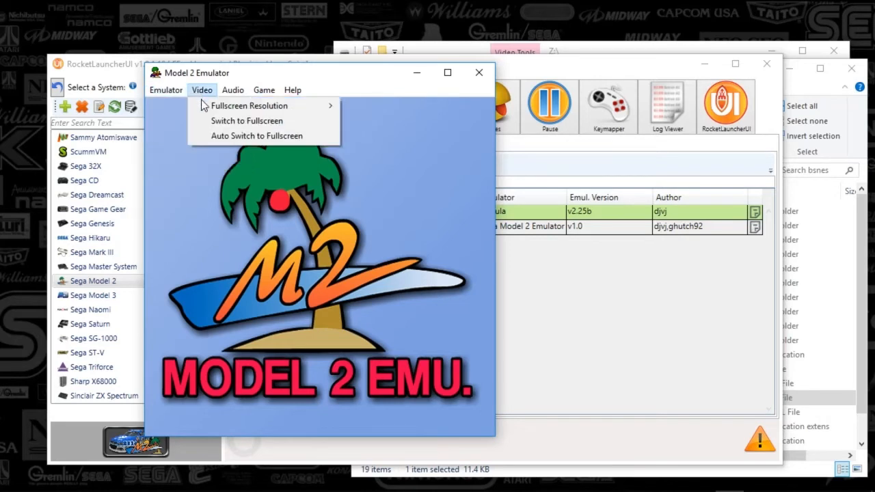
mouse_move(203, 102)
click(236, 135)
click(266, 90)
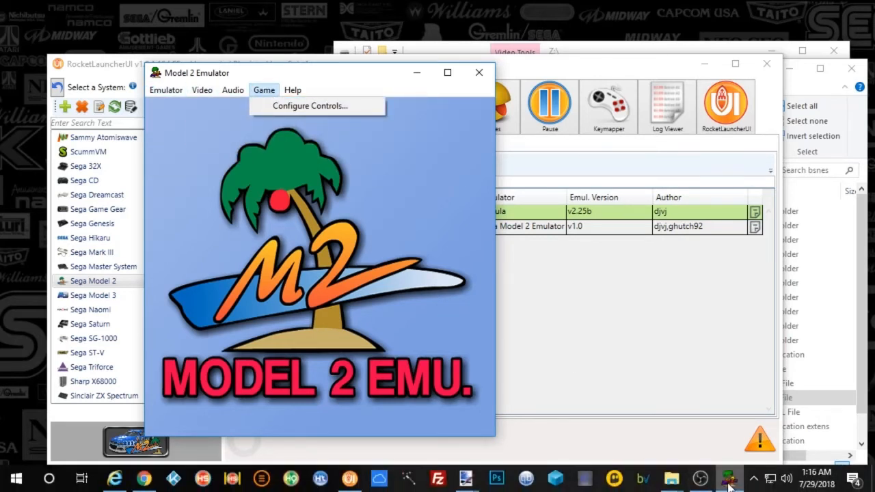
click(730, 480)
click(729, 480)
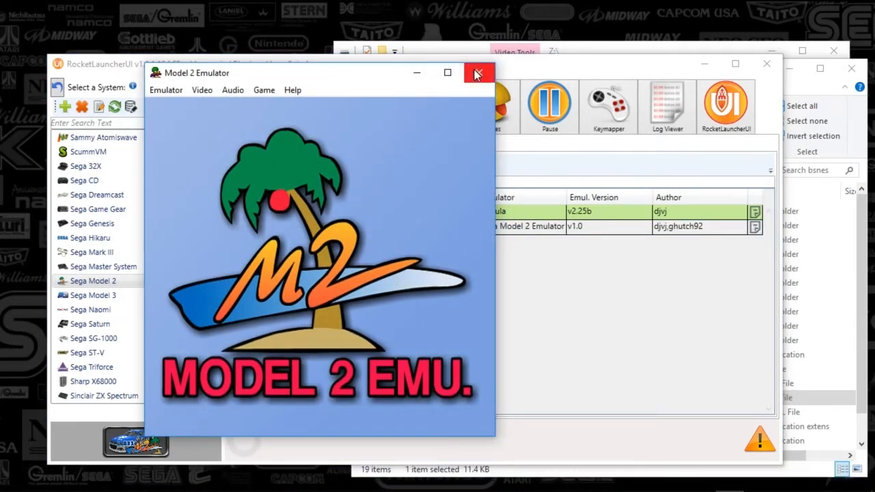
Recheck the emulator's game and help options and close the Model 2 Emulator
click(264, 89)
mouse_move(292, 89)
click(402, 133)
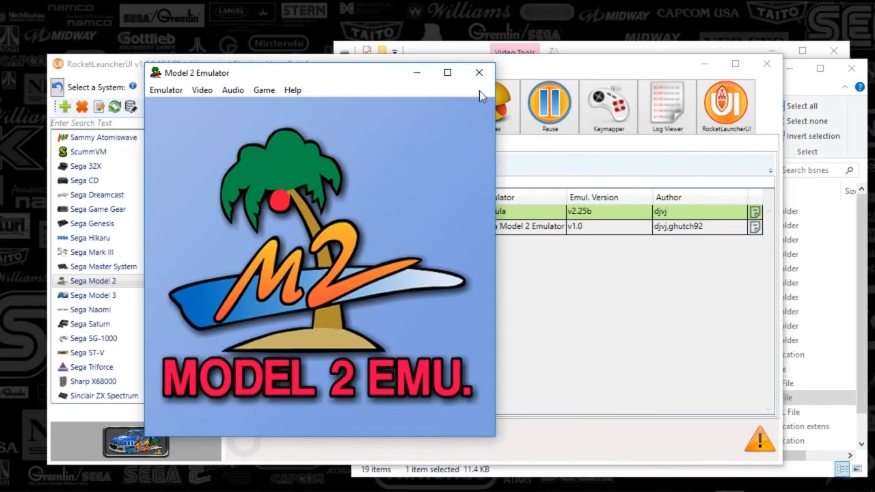
click(480, 72)
Switch to File Explorer and open EMULATOR.INI from the Sega Model 2 folder inside Emulators
click(804, 85)
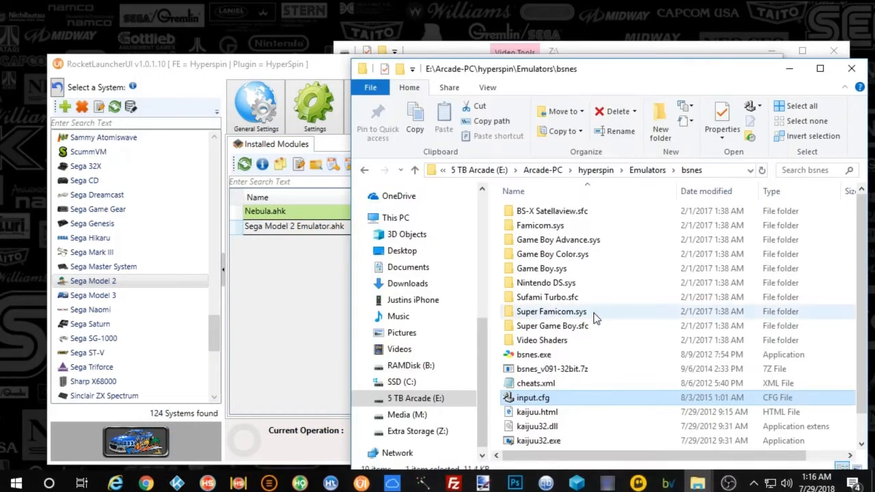
click(648, 170)
scroll(628, 311, down, 20)
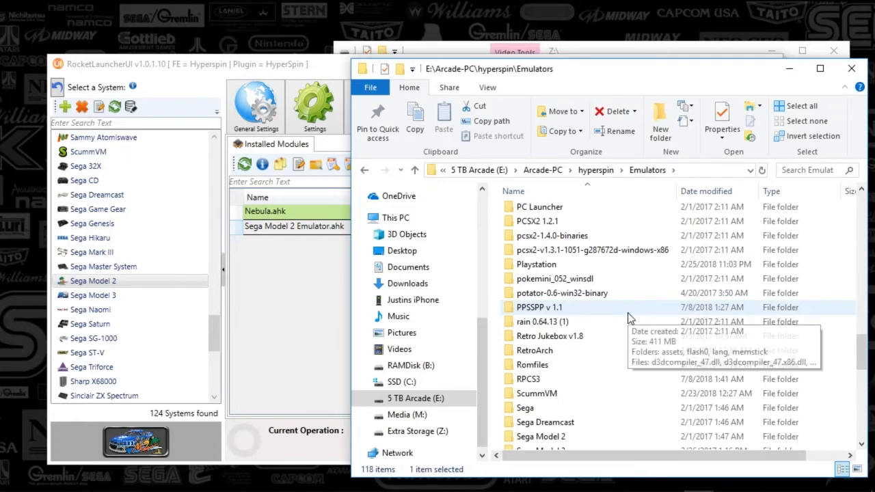
scroll(629, 320, down, 6)
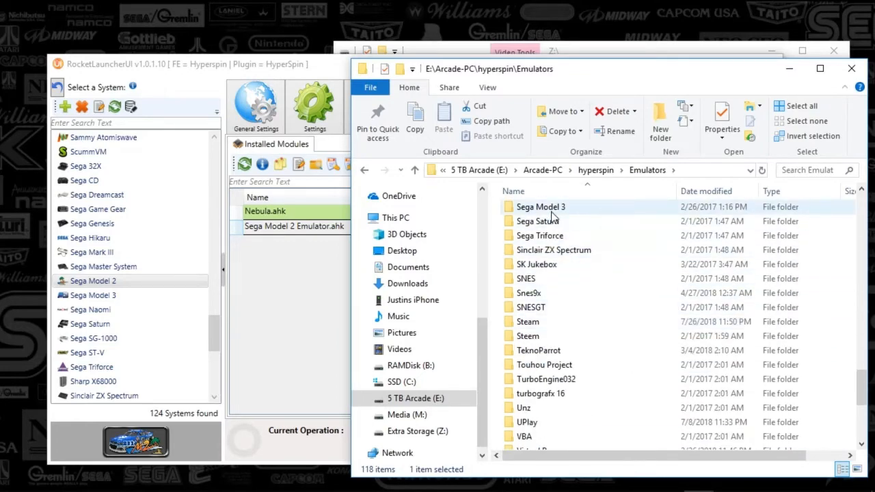
click(861, 192)
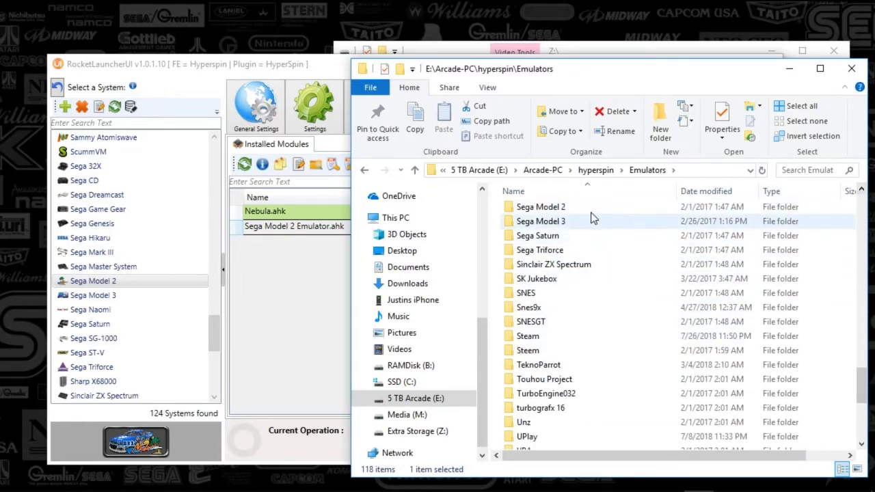
double_click(586, 208)
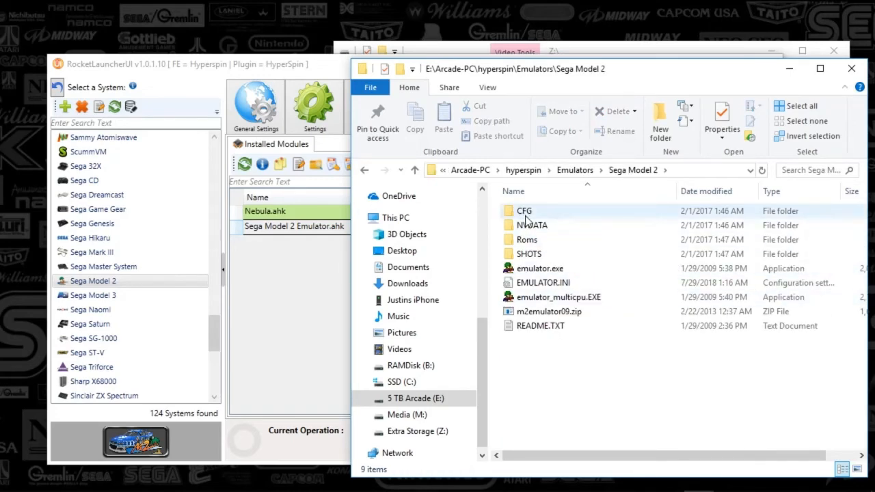
double_click(537, 282)
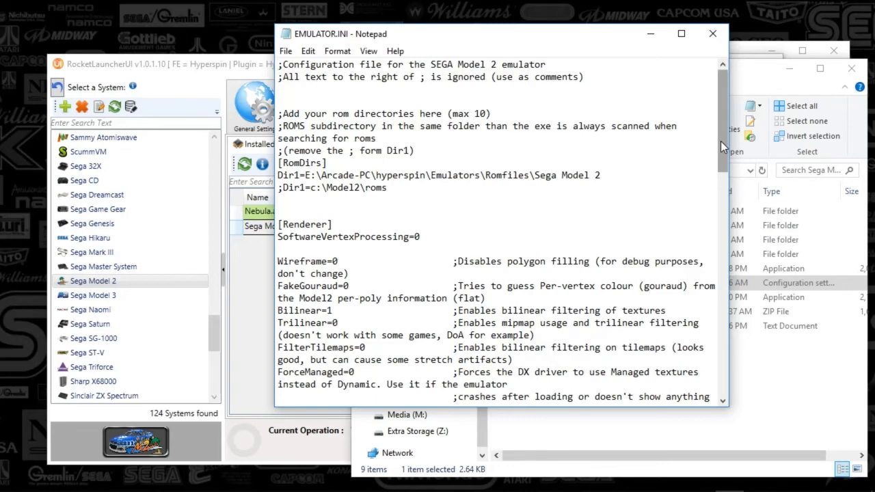
Examine the UseRawInput, RawDevP1 and RawDevP2 lines in the [Input] section of EMULATOR.INI and close the file
drag(720, 141, 708, 303)
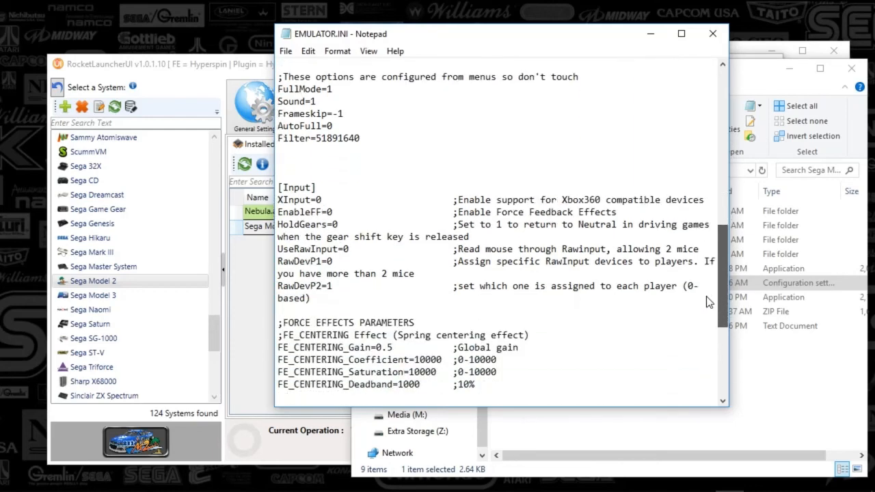
drag(275, 203, 46, 224)
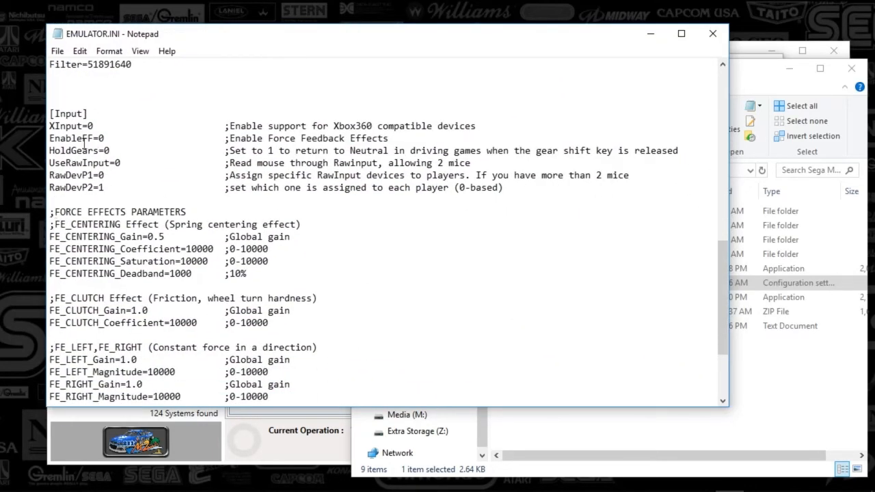
drag(55, 127, 155, 188)
click(155, 188)
drag(49, 175, 112, 187)
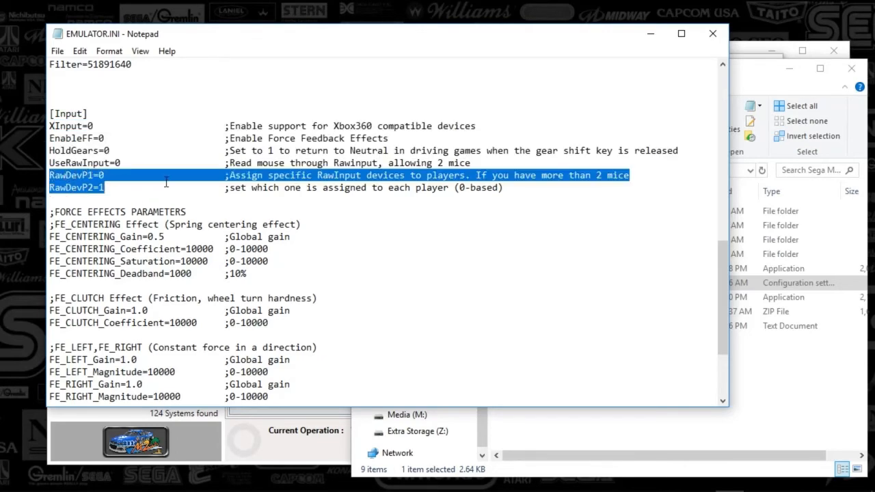
click(230, 188)
drag(723, 275, 691, 90)
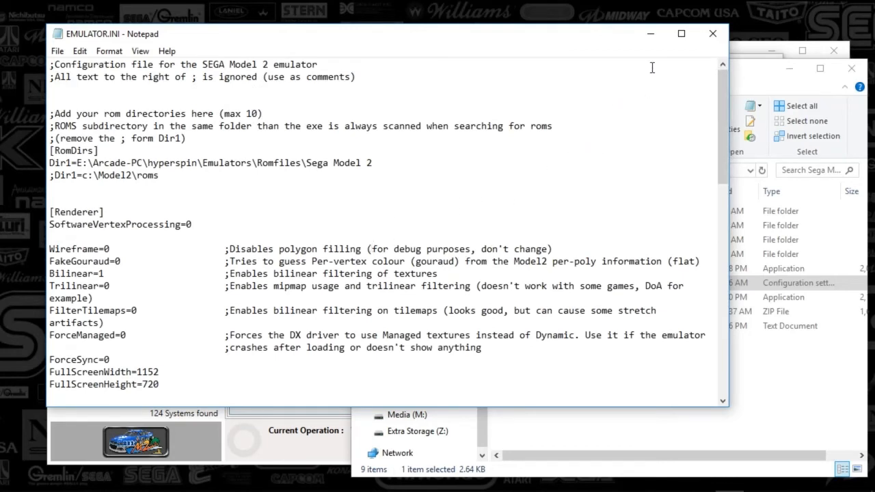
click(713, 37)
Return to RocketLauncherUI and open the global settings editor for the PCLauncher module of the PC Games system
drag(629, 69, 632, 37)
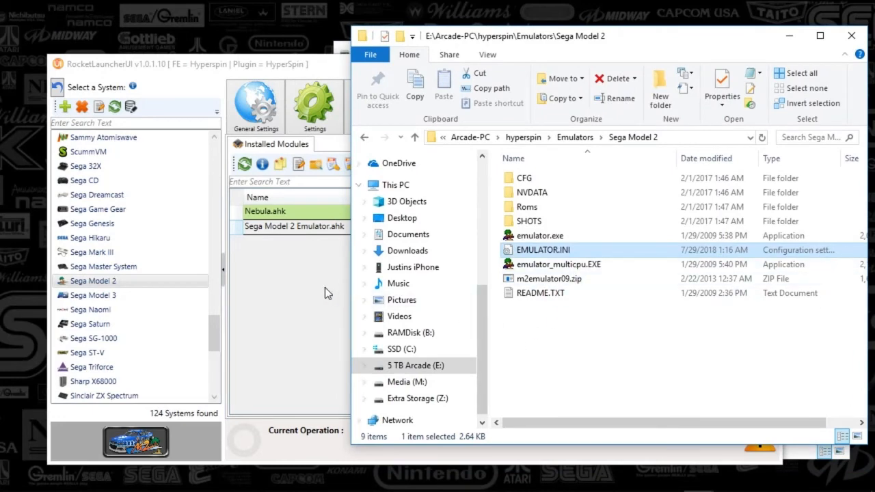
click(304, 280)
drag(213, 341, 213, 316)
click(89, 252)
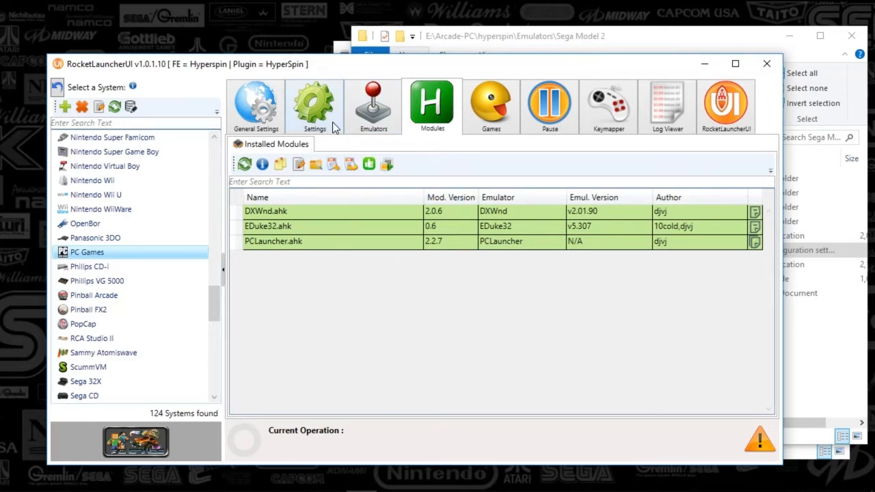
click(277, 241)
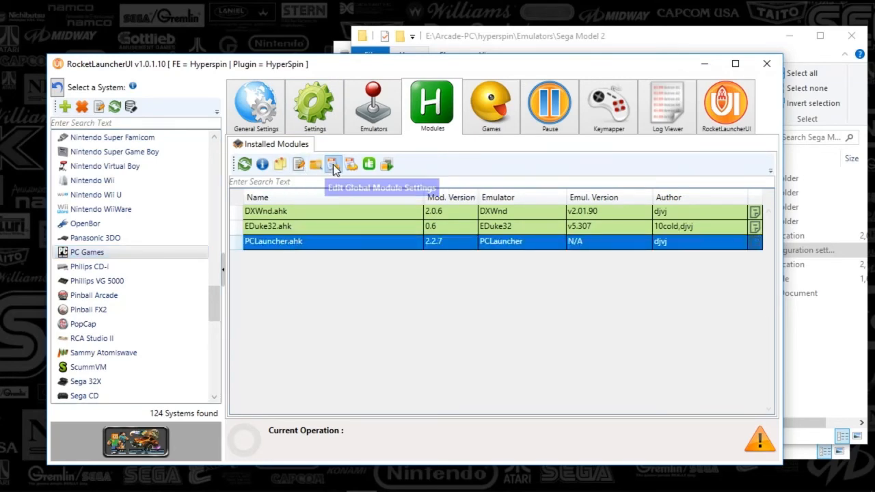
click(333, 164)
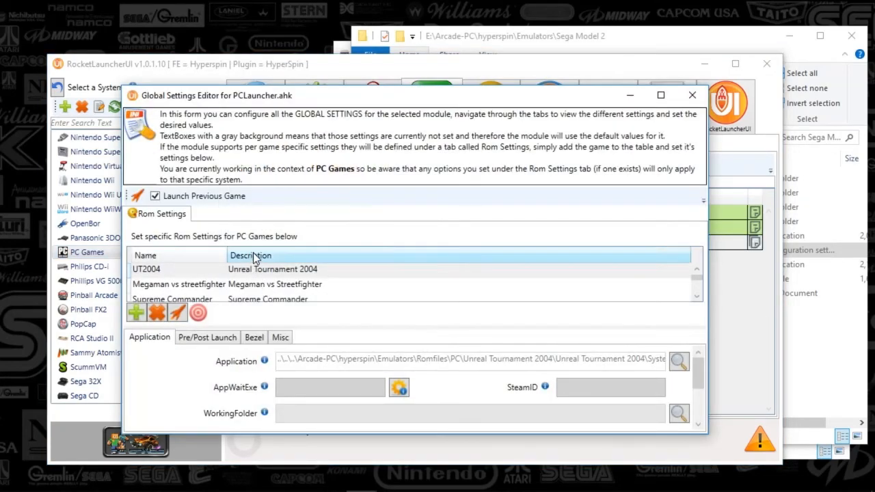
Sort the PC Games ROM settings list by description and enlarge the settings editor window
click(260, 255)
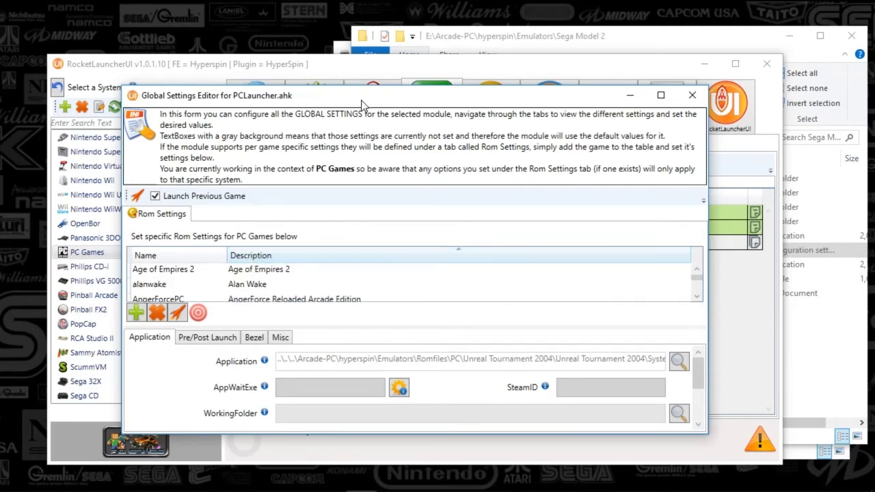
drag(362, 98, 359, 32)
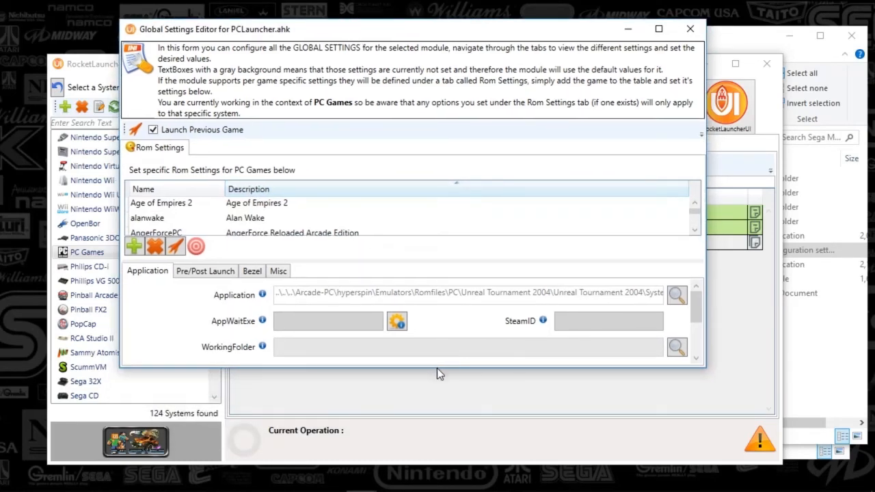
drag(452, 456, 452, 466)
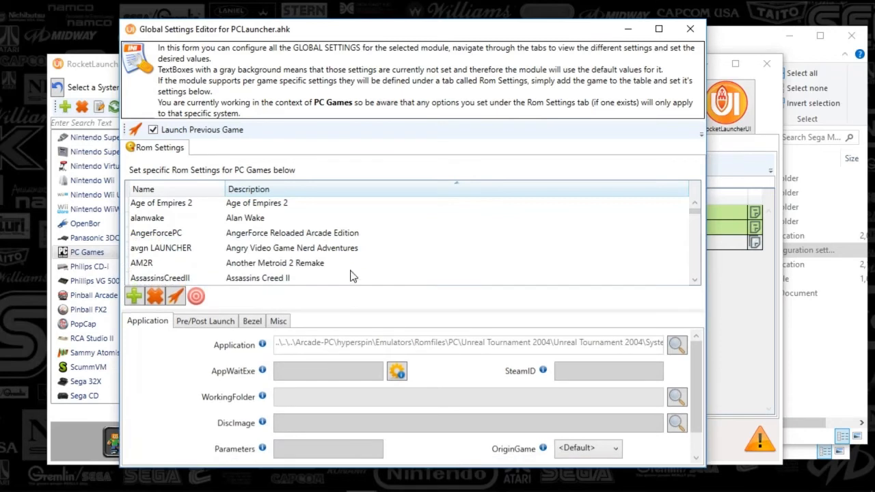
Find House of the Dead in the PC Games list and review its application, pre/post-launch and bezel settings
click(309, 264)
click(282, 236)
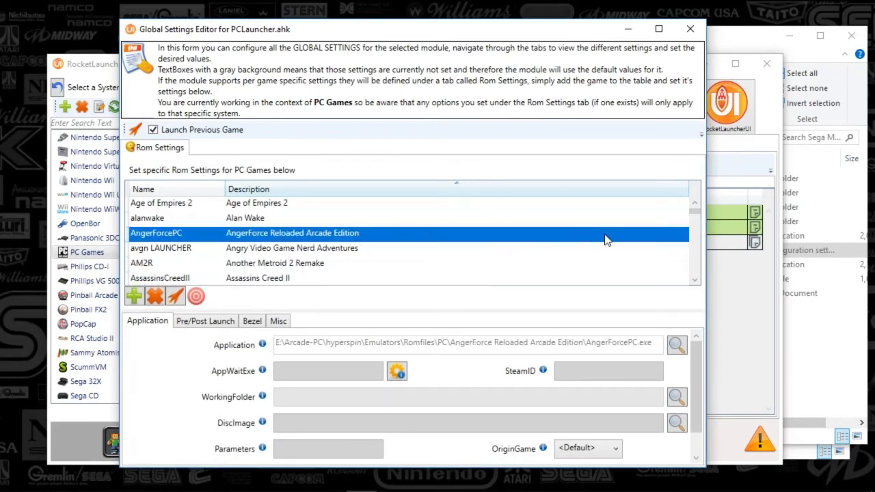
drag(698, 213, 698, 235)
drag(694, 280, 694, 280)
click(300, 217)
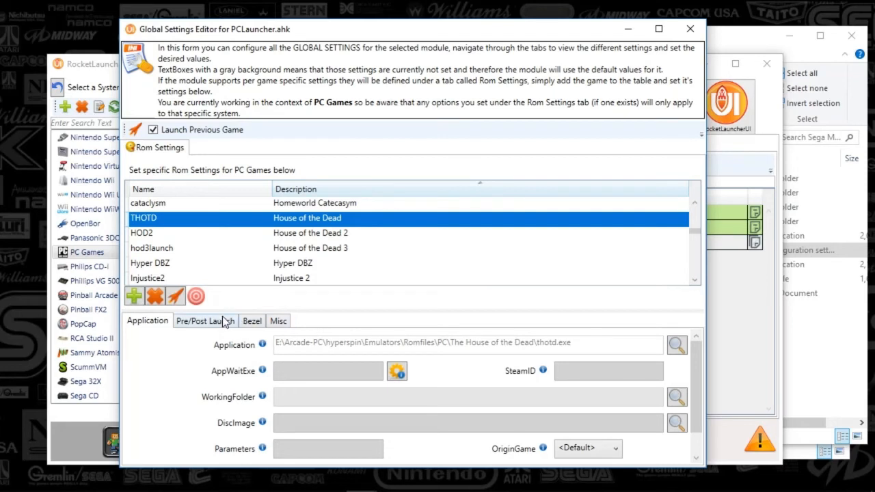
drag(698, 385, 700, 418)
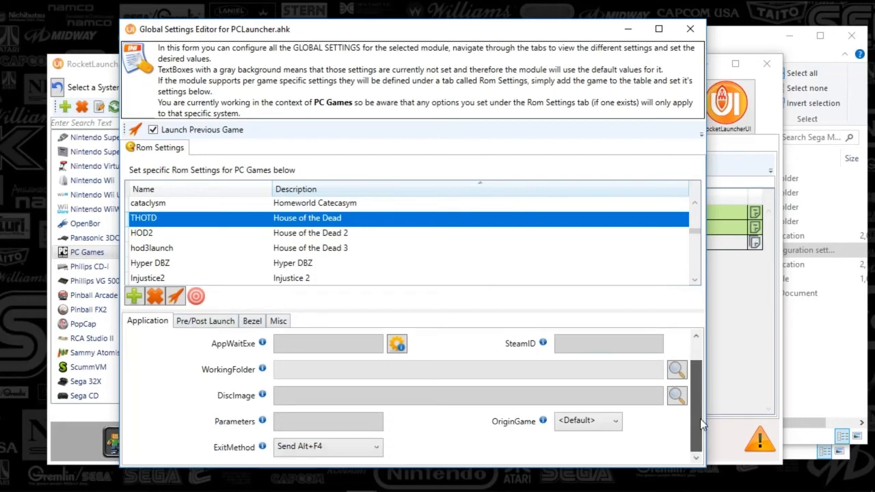
click(221, 321)
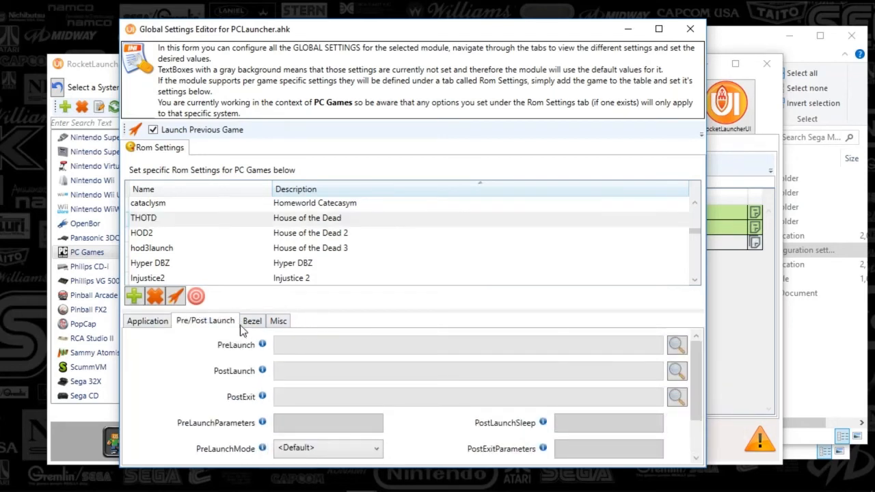
drag(691, 353, 473, 335)
click(252, 323)
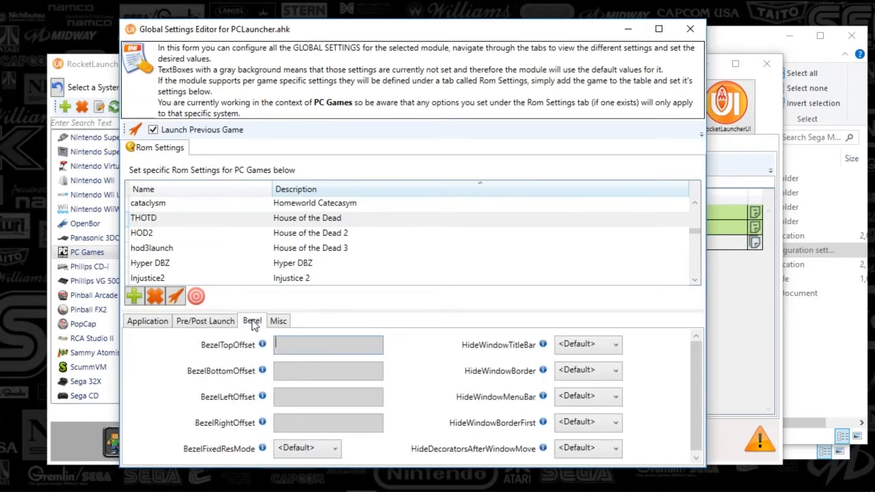
Review the application and pre/post-launch settings for House of the Dead 2
click(281, 237)
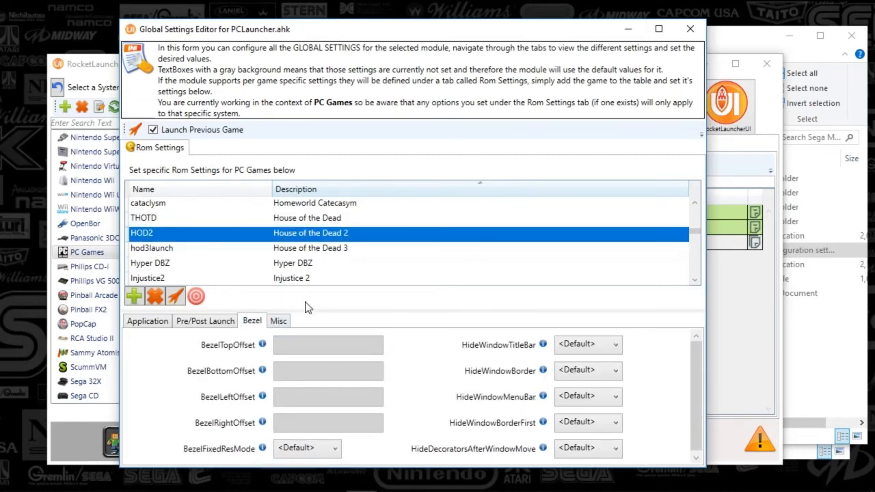
click(146, 324)
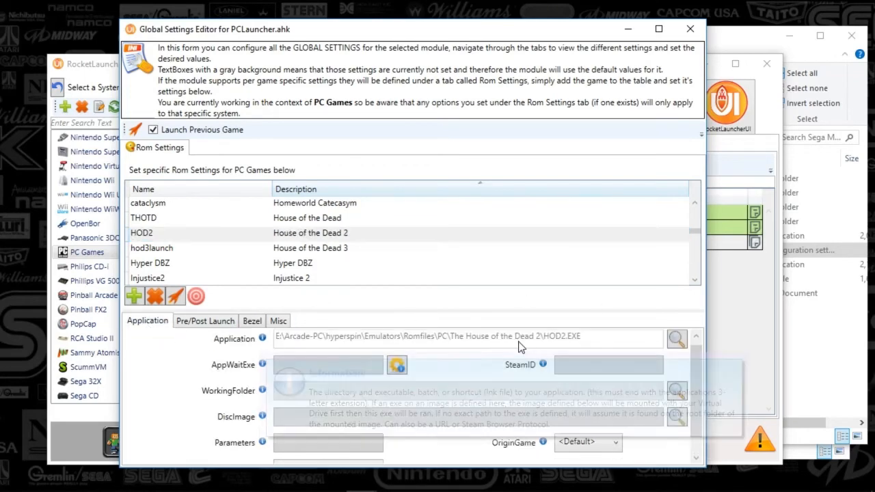
mouse_move(695, 363)
mouse_down()
mouse_move(696, 402)
mouse_move(689, 366)
mouse_up()
click(204, 326)
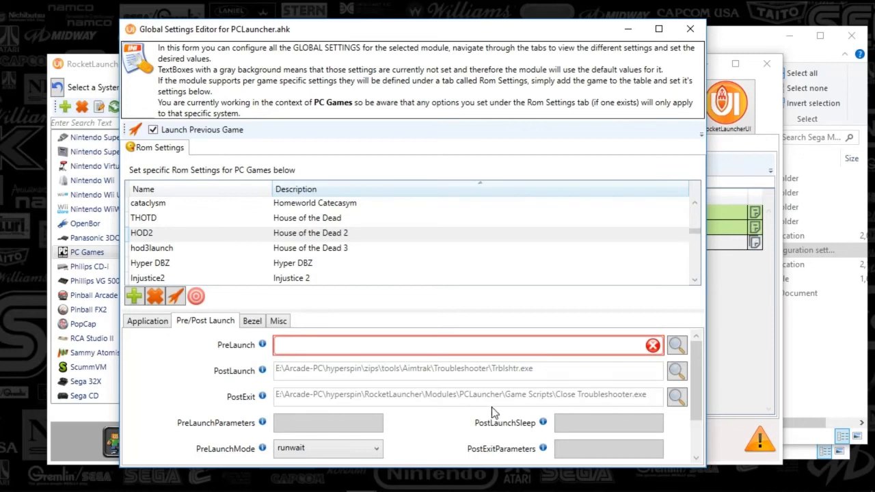
Review the application and pre/post-launch settings for House of the Dead 3, widening the editor to show the full paths
click(266, 246)
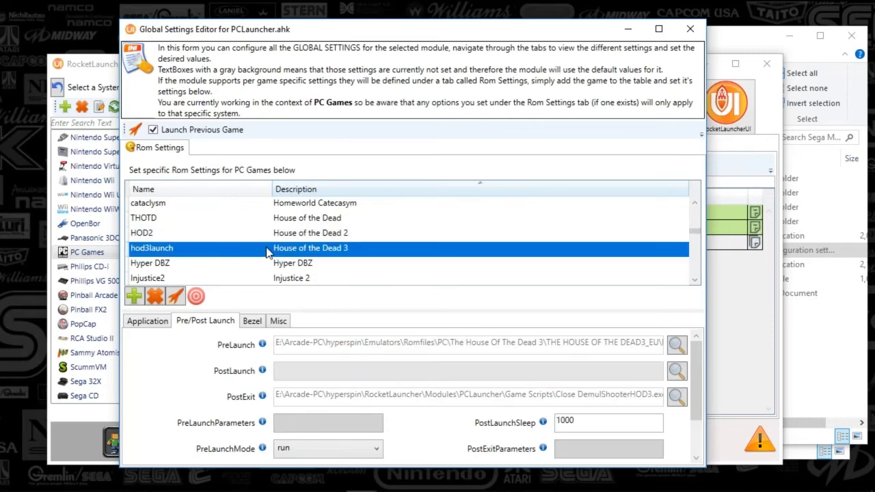
click(146, 326)
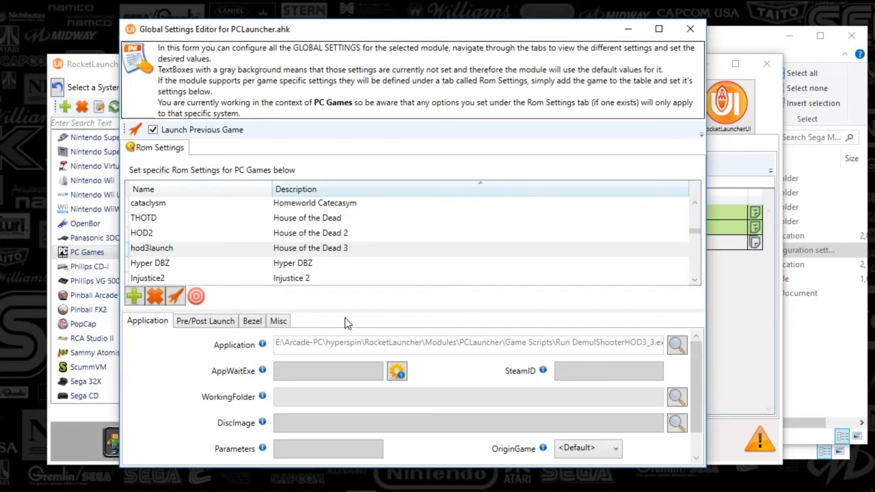
click(204, 322)
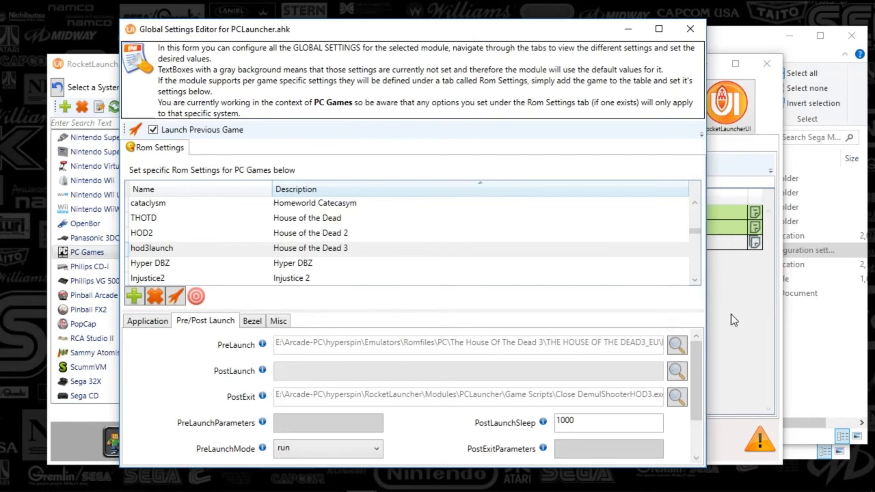
drag(705, 315, 812, 327)
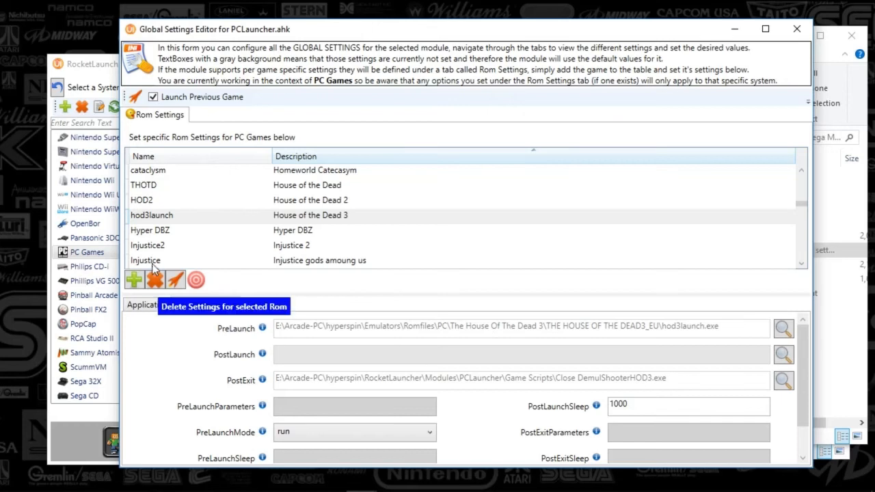
Compare the pre/post-launch settings of House of the Dead, House of the Dead 2 and House of the Dead 3
click(318, 201)
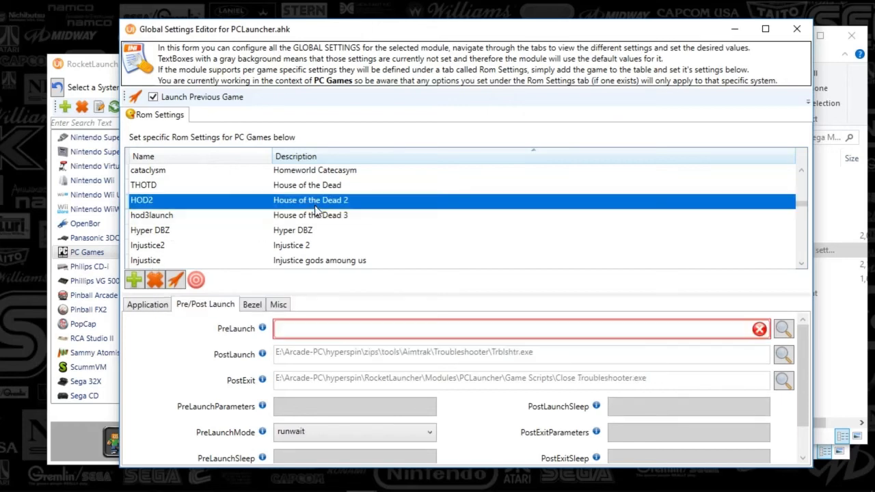
click(309, 188)
click(319, 215)
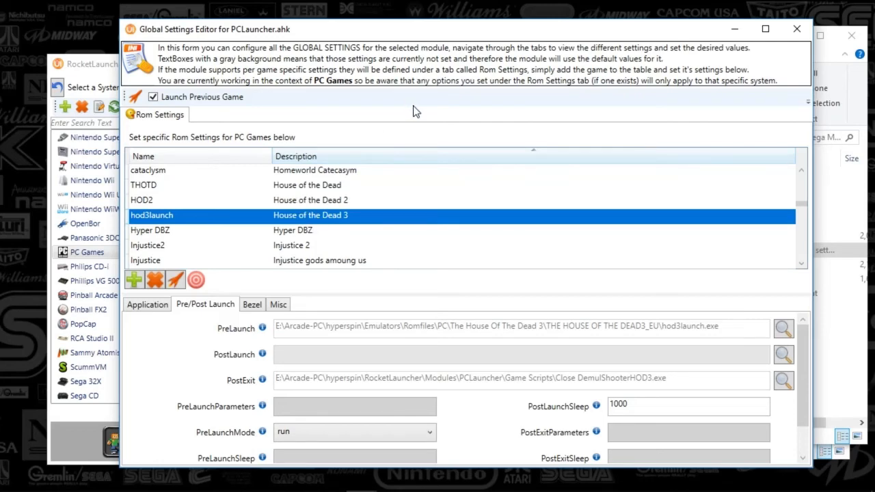
drag(458, 31, 432, 27)
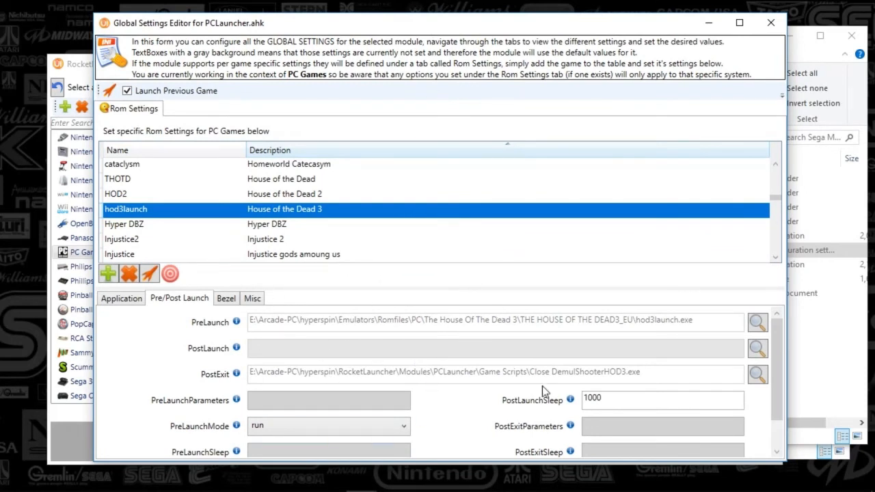
scroll(773, 405, down, 1)
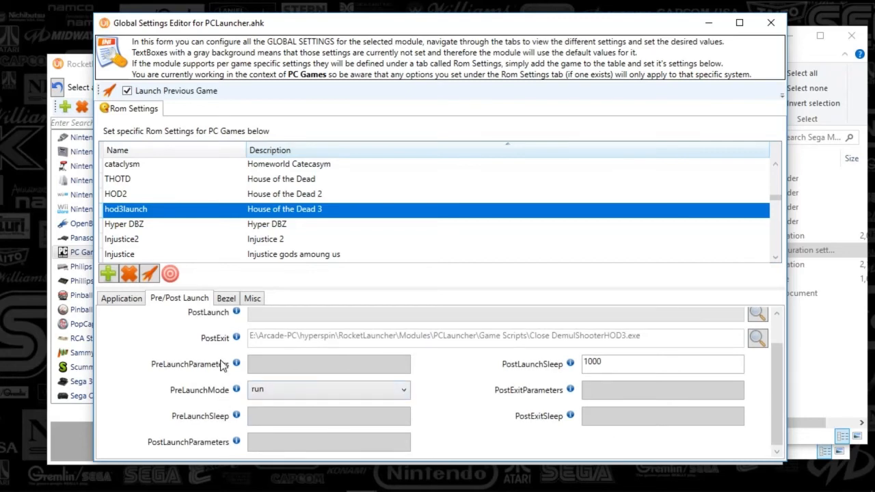
click(285, 228)
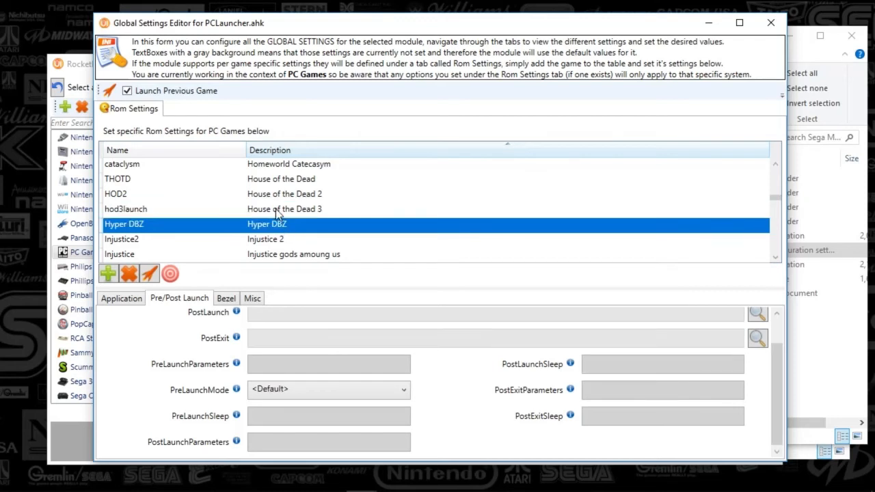
click(278, 210)
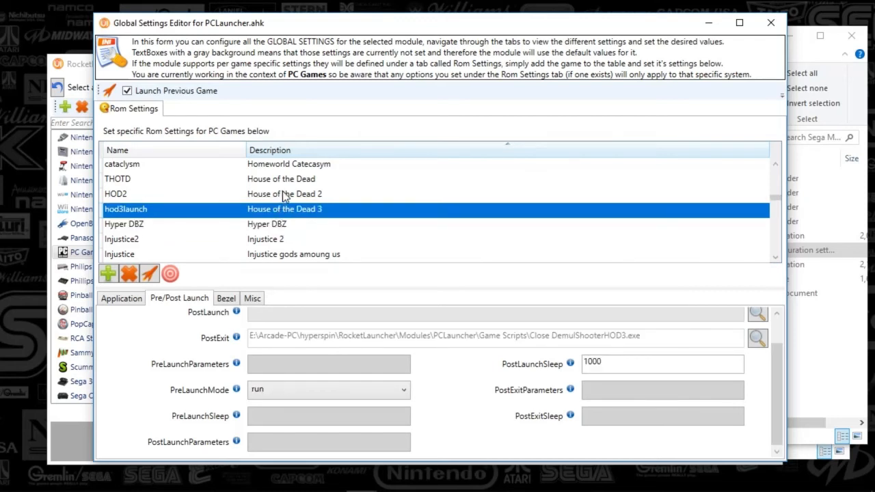
click(286, 195)
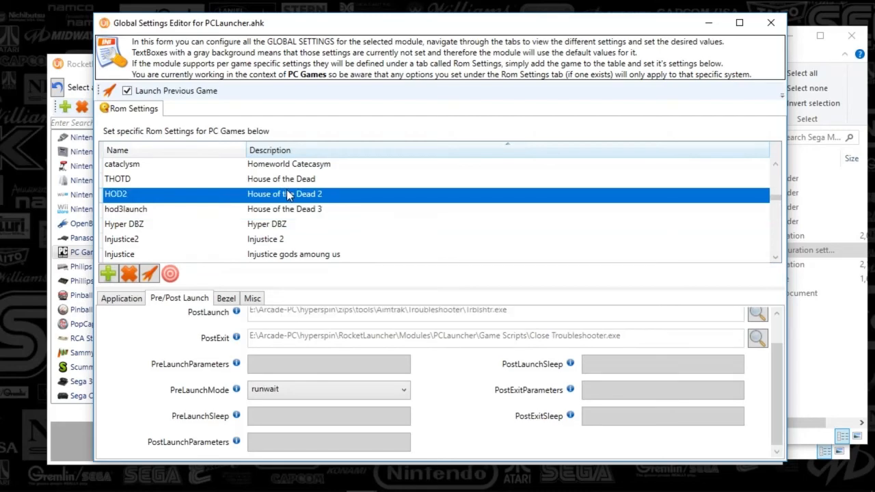
Close the settings editor and open the PC folder under Emulators\Romfiles in File Explorer
click(769, 26)
click(641, 37)
drag(642, 37, 523, 64)
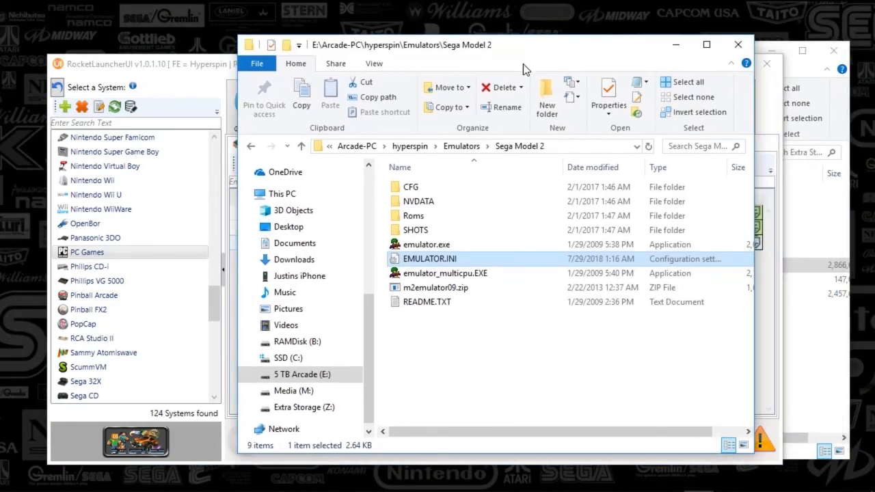
scroll(371, 217, up, 5)
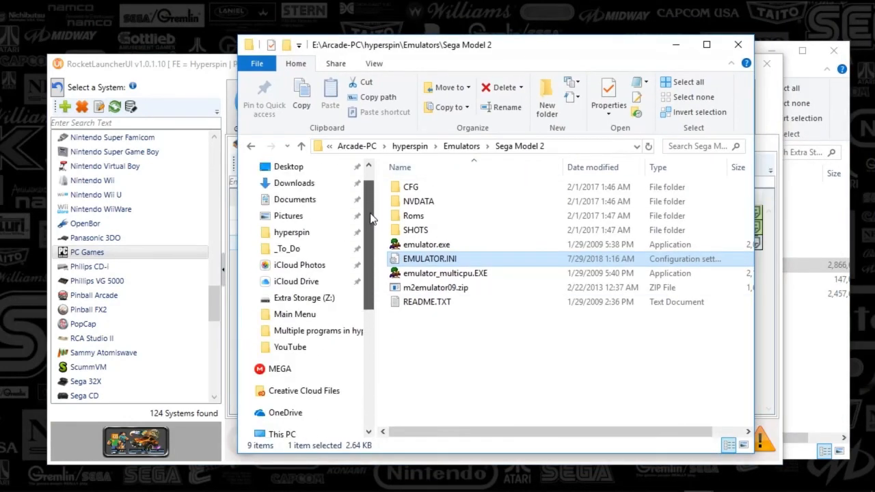
click(293, 233)
click(291, 249)
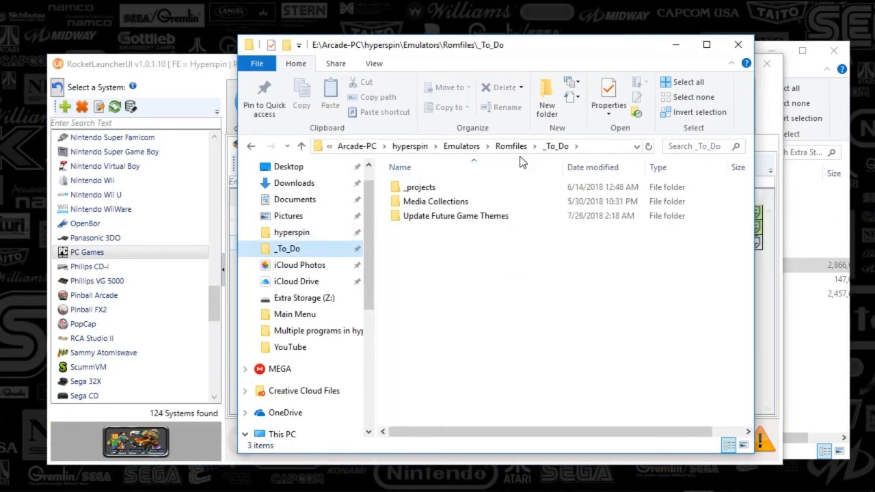
click(517, 149)
drag(753, 194, 760, 332)
click(439, 314)
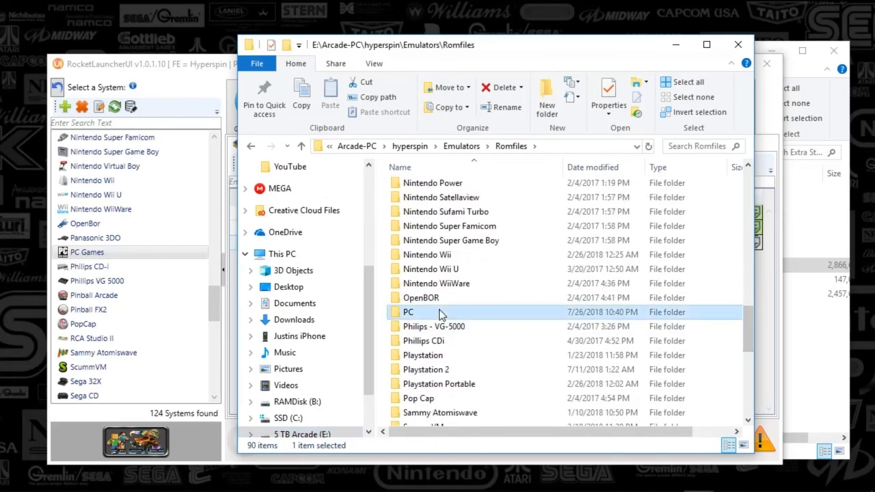
double_click(440, 313)
Examine the files in The House Of The Dead 3's THE HOUSE OF THE DEAD3_EU folder and open its exe subfolder
drag(750, 179, 732, 386)
scroll(737, 389, down, 1)
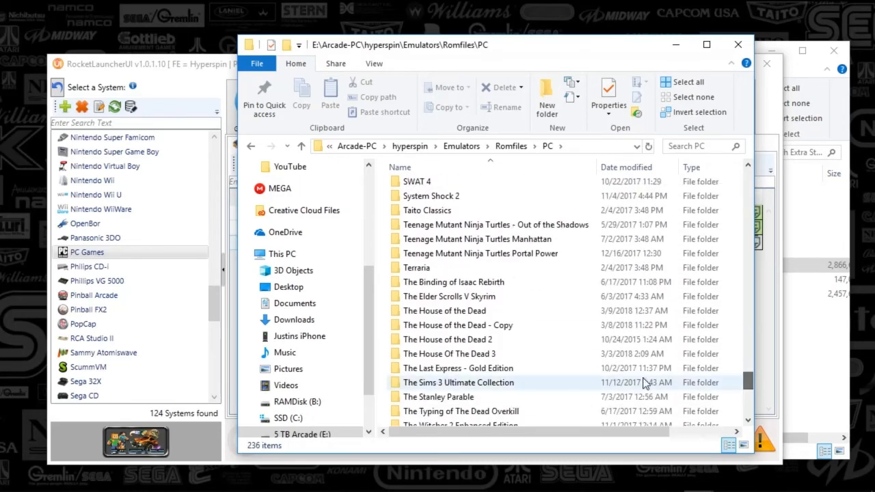
double_click(477, 354)
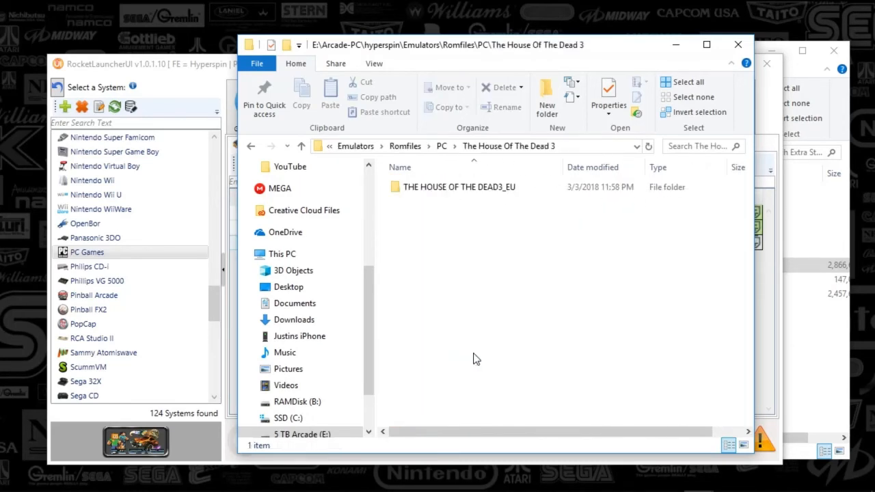
double_click(447, 189)
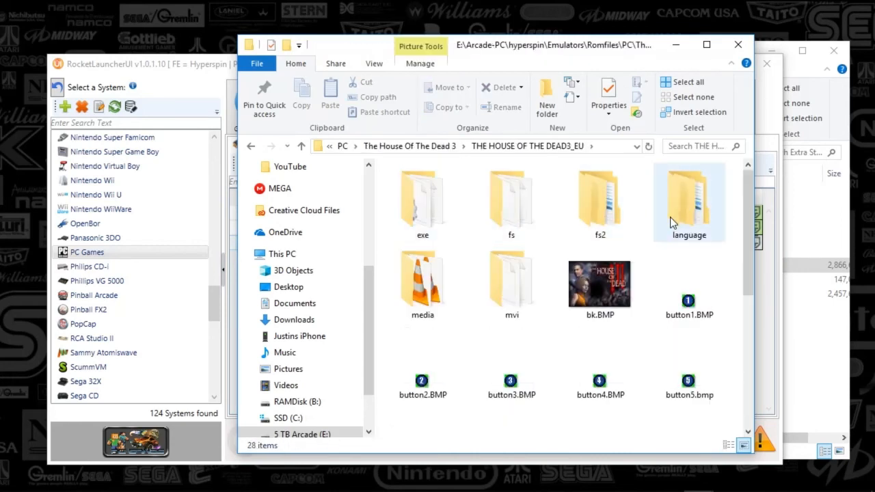
drag(751, 208, 748, 361)
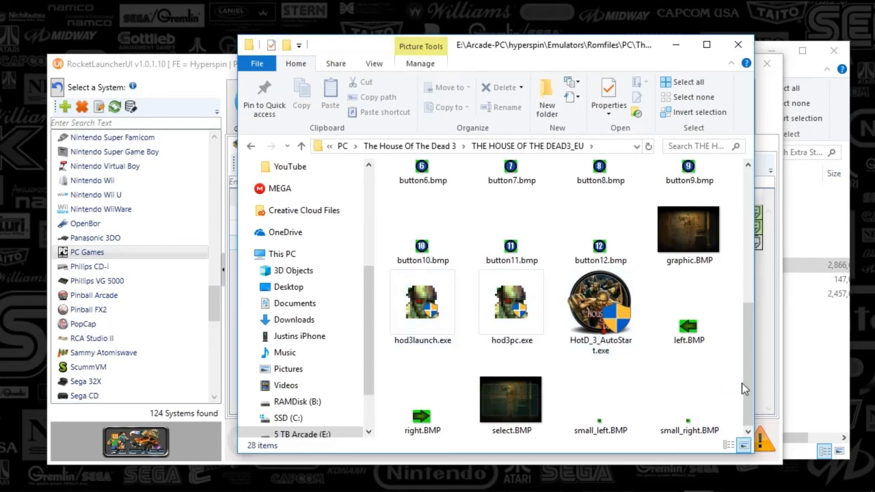
drag(745, 385, 745, 253)
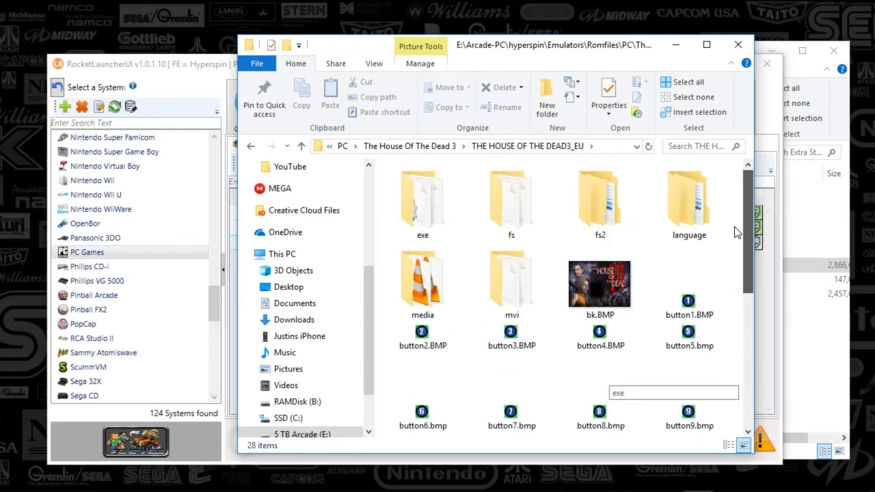
click(434, 210)
double_click(434, 209)
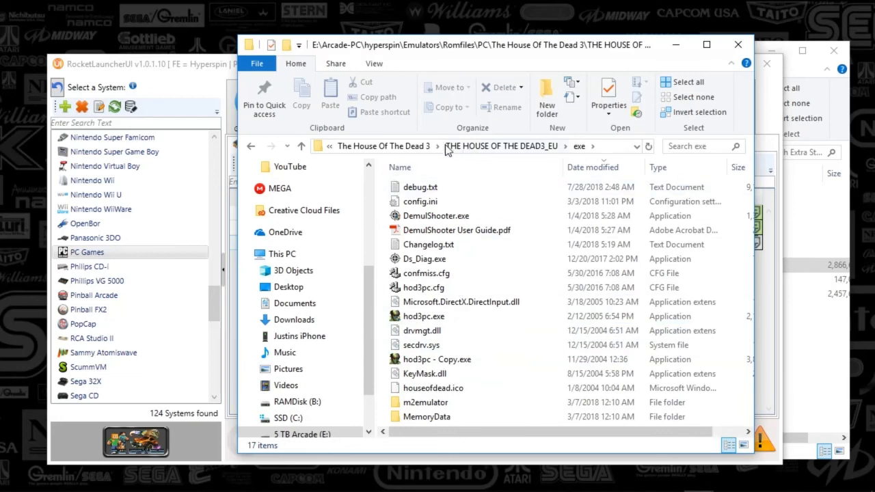
Retrace the path from the PC folder down to The House Of The Dead 3's exe folder and review its DemulShooter files
click(416, 147)
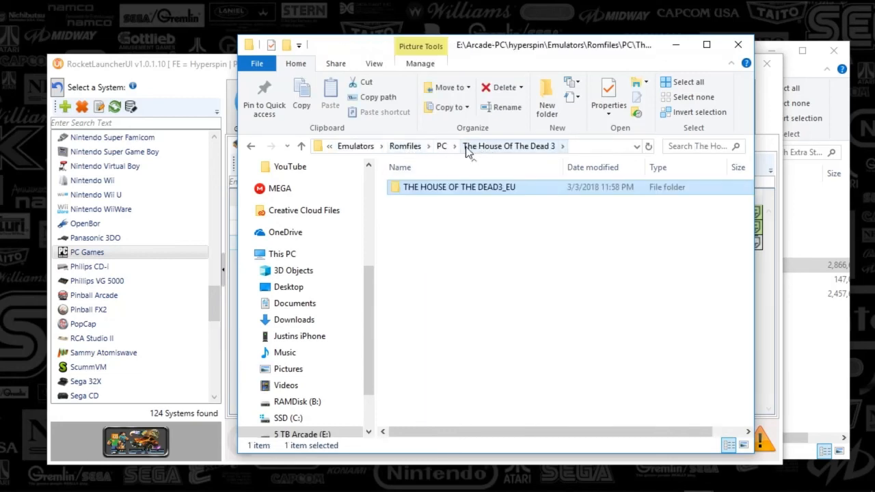
click(442, 147)
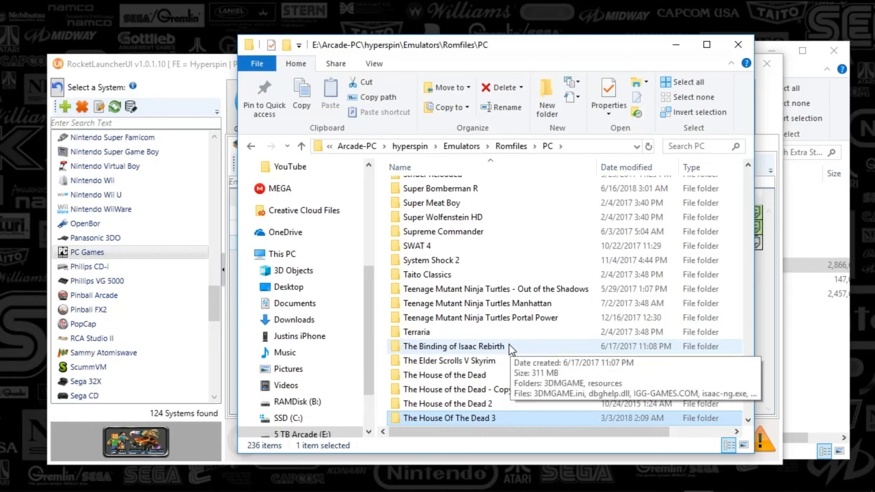
double_click(477, 419)
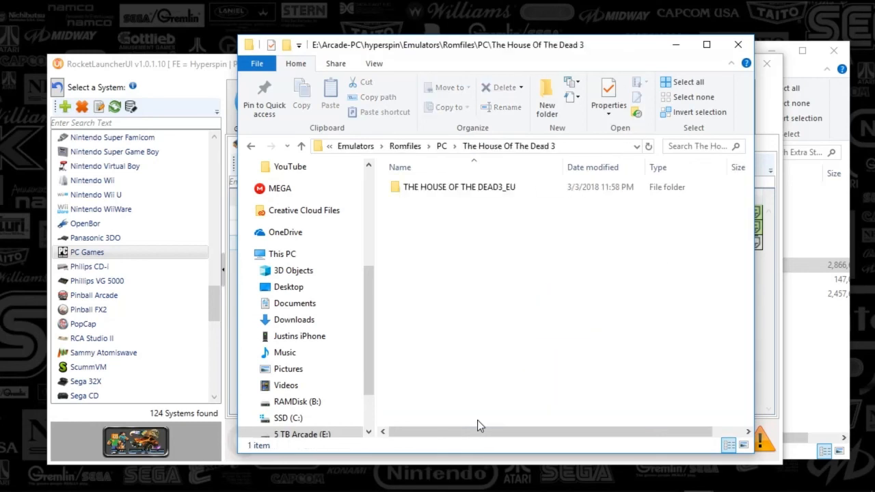
double_click(461, 191)
click(424, 220)
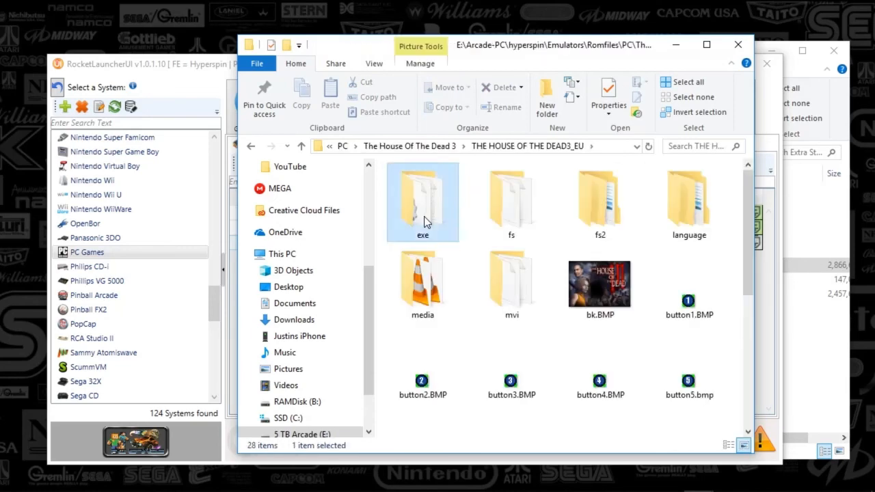
double_click(424, 220)
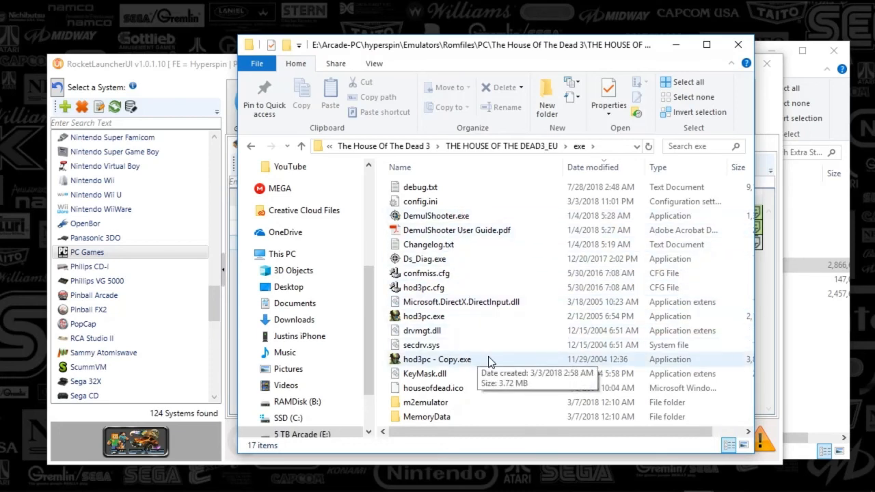
Leave the game folder and open the Modules folder under hyperspin\RocketLauncher
click(502, 146)
click(438, 147)
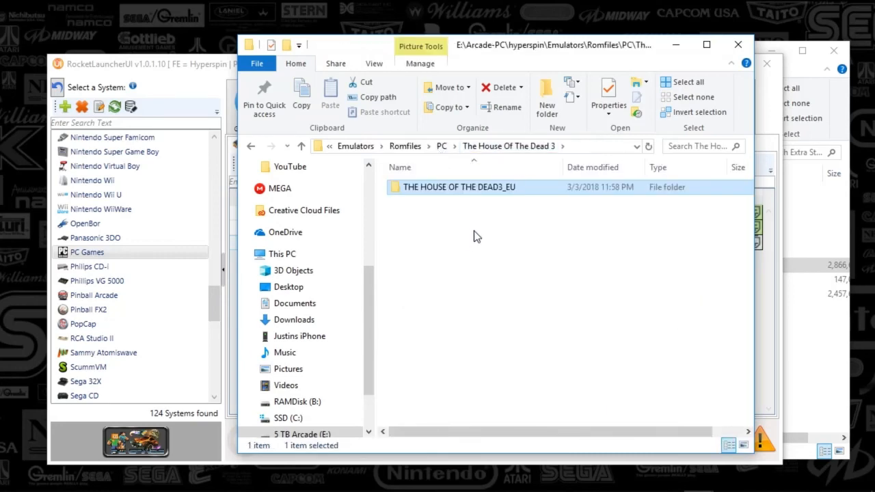
click(442, 146)
drag(583, 49, 570, 45)
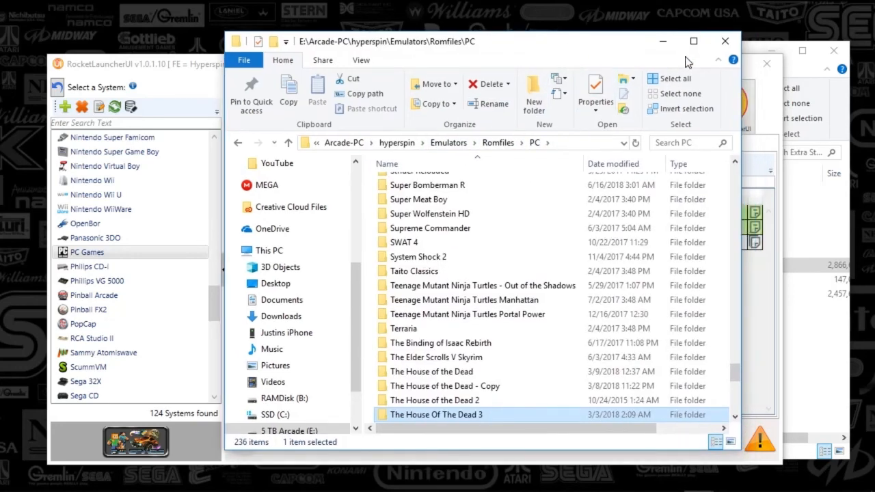
click(398, 142)
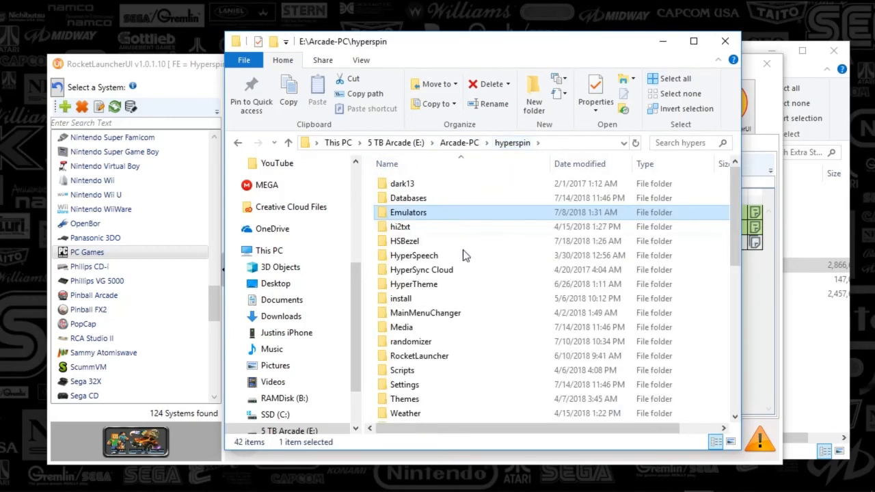
double_click(420, 357)
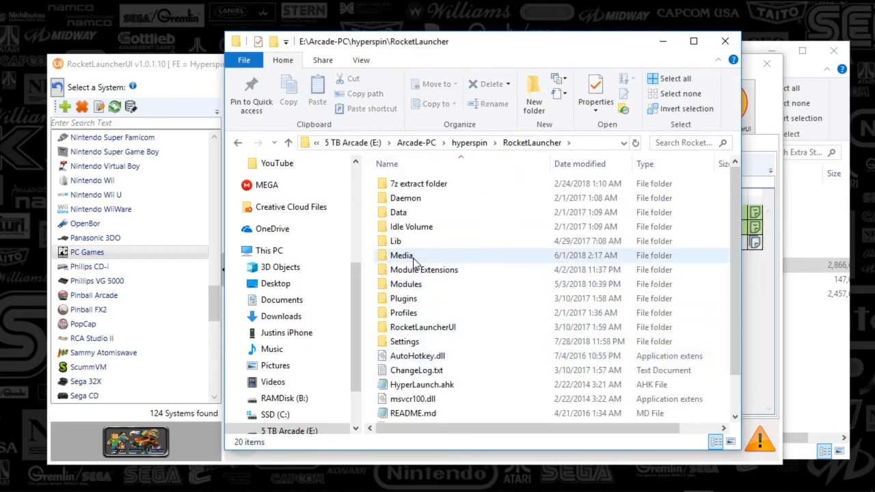
double_click(410, 284)
Find the PCLauncher folder inside Modules and open its Game Scripts subfolder
scroll(445, 280, down, 1)
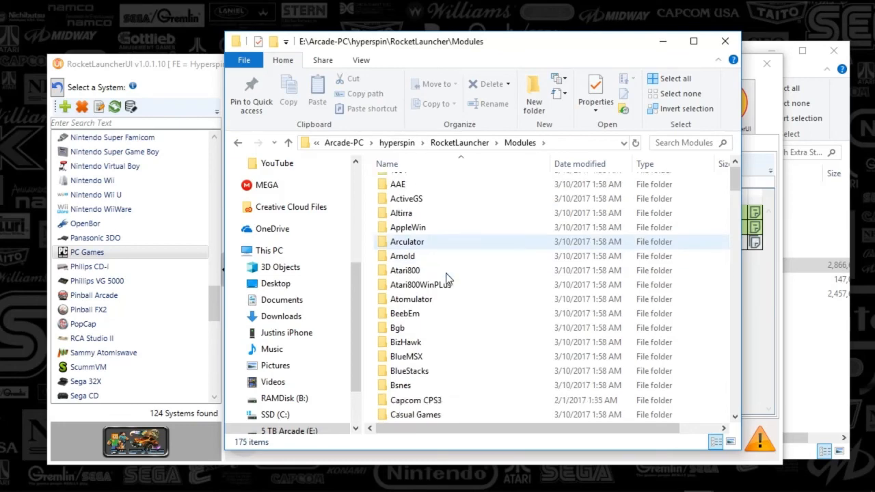
scroll(446, 279, down, 15)
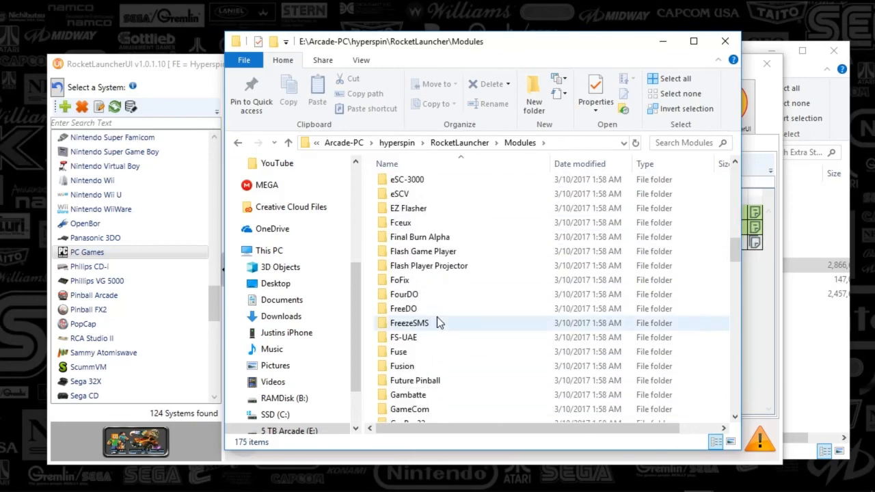
scroll(437, 321, down, 6)
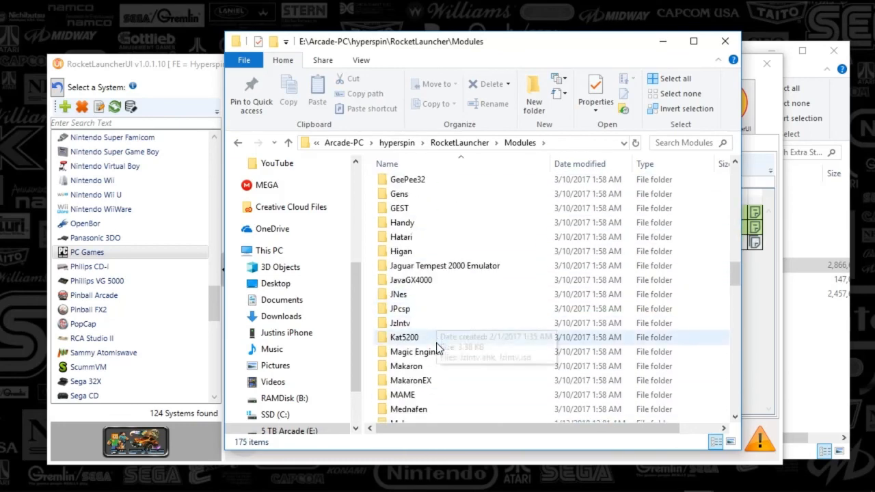
scroll(439, 361, down, 1)
scroll(441, 358, down, 4)
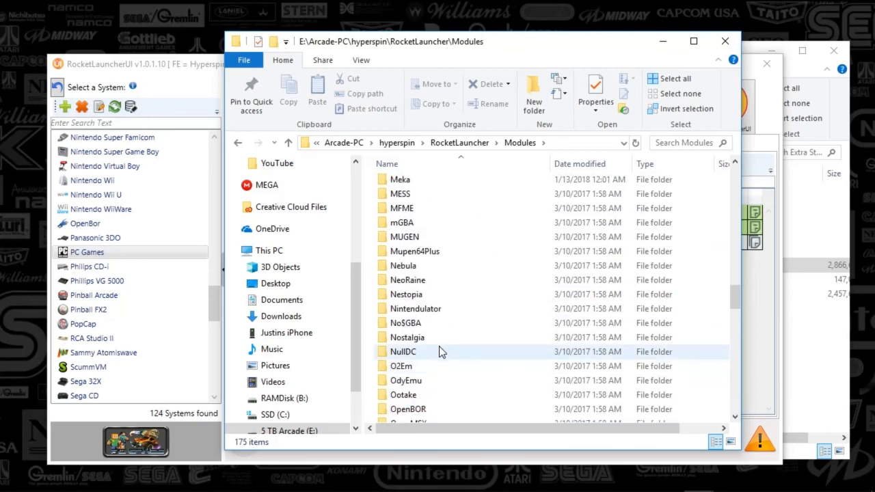
scroll(438, 397, down, 1)
scroll(437, 396, down, 4)
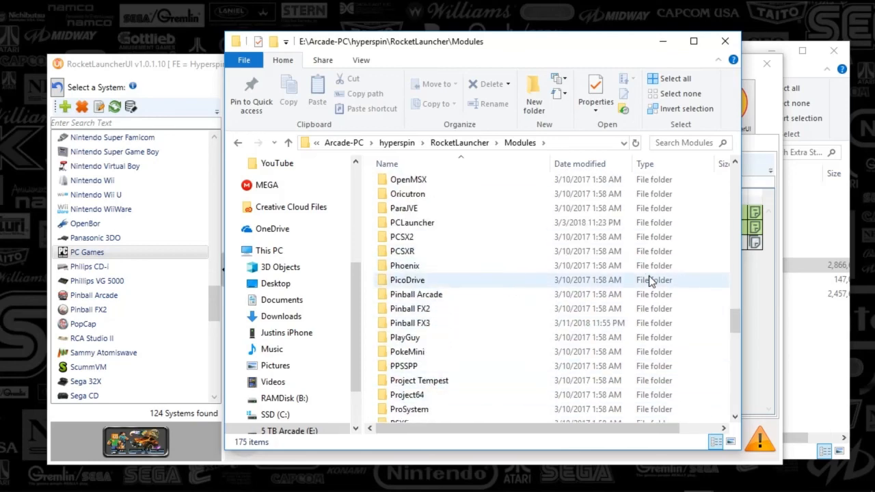
double_click(440, 223)
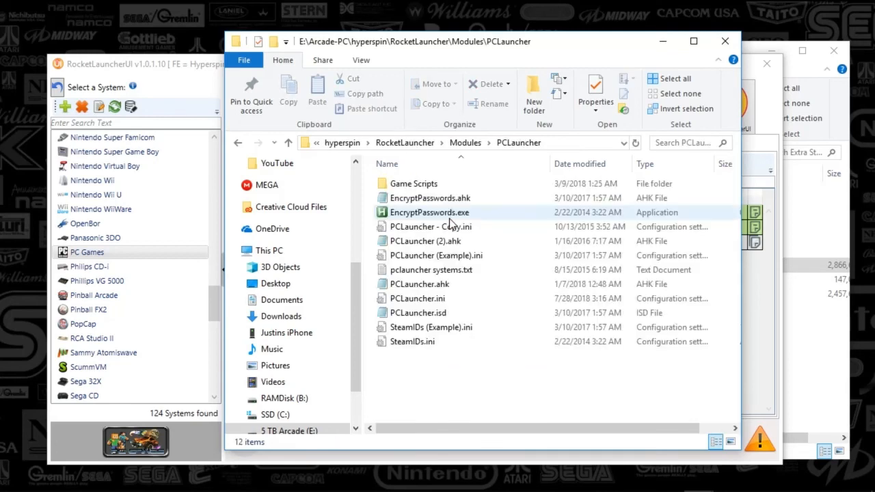
double_click(418, 183)
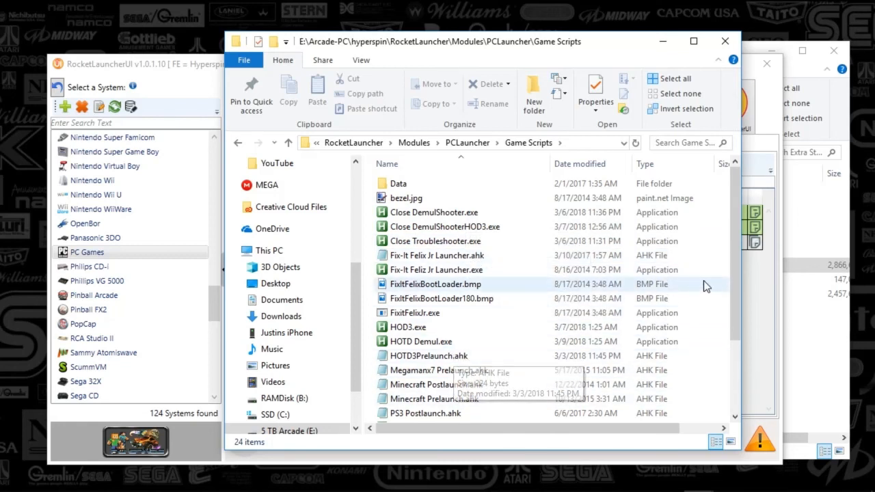
Review the DemulShooter and House of the Dead scripts in the Game Scripts folder and close that window
drag(741, 283, 737, 365)
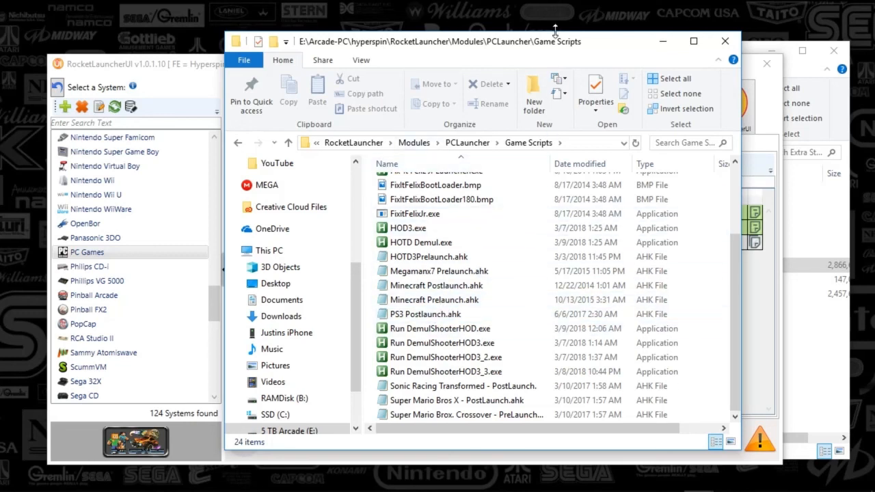
drag(558, 46, 523, 38)
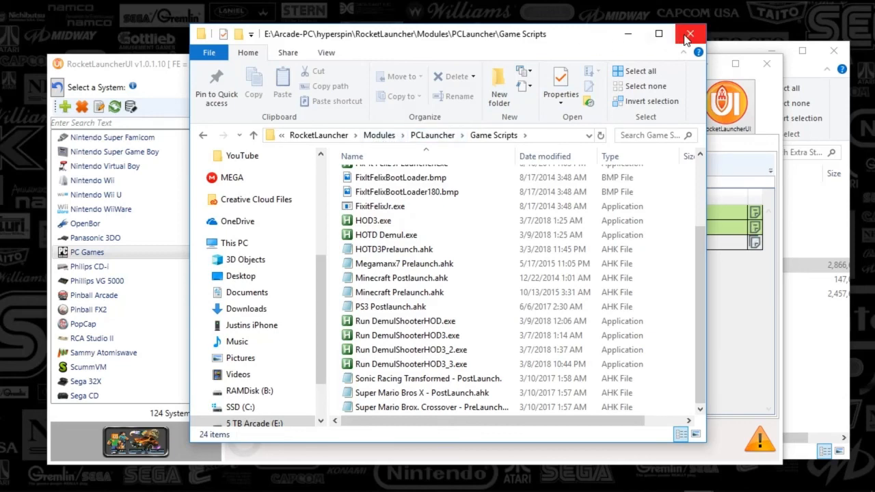
click(688, 37)
Select the PCLauncher.ahk module in RocketLauncherUI and look through the systems list back to GLOBAL
click(400, 246)
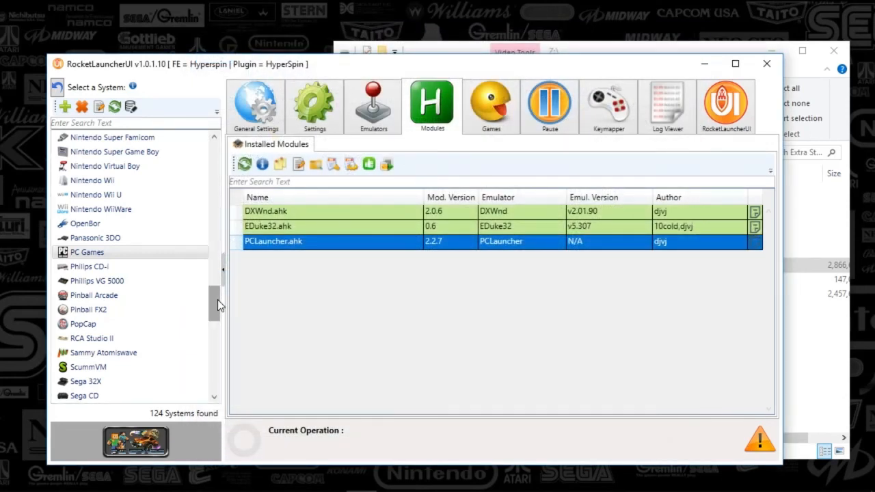
scroll(217, 299, down, 1)
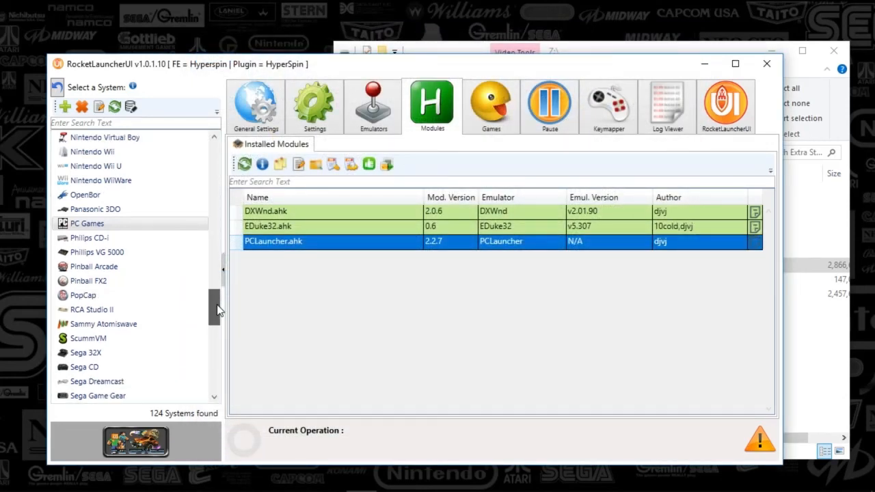
drag(219, 310, 205, 155)
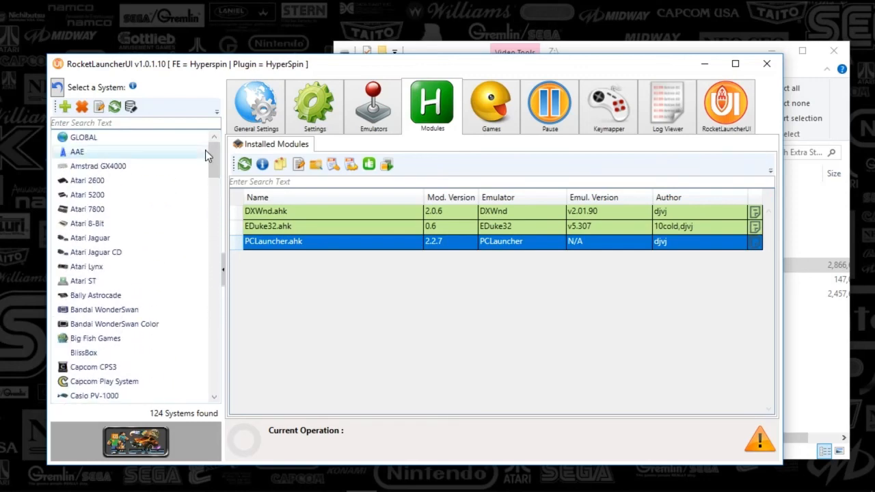
drag(274, 63, 252, 57)
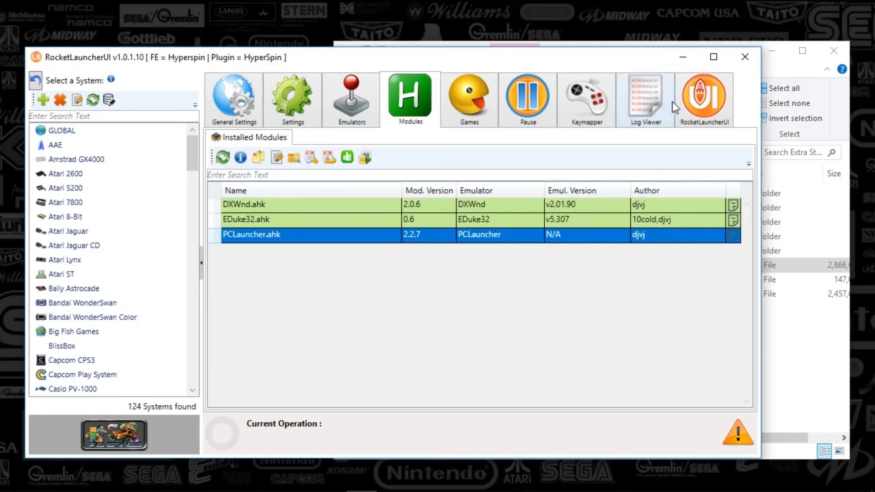
Close RocketLauncherUI, minimize the Extra Storage (Z:) window, and stop the recording in OBS
click(744, 58)
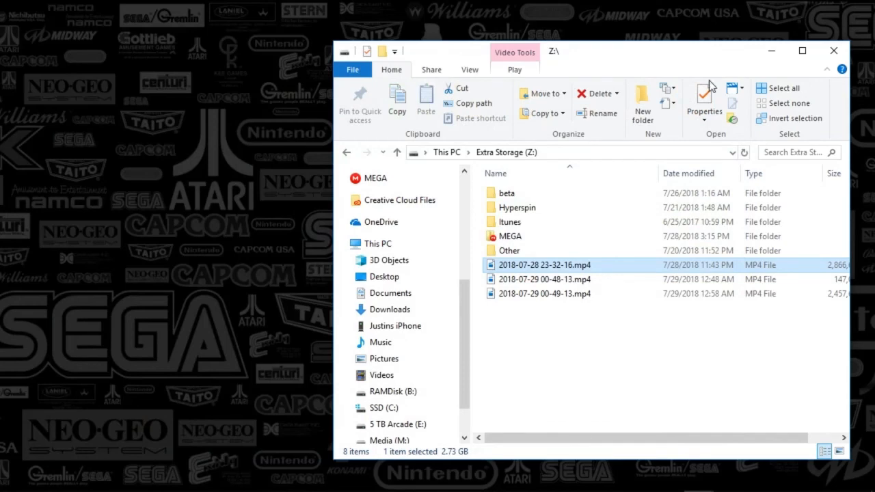
click(767, 52)
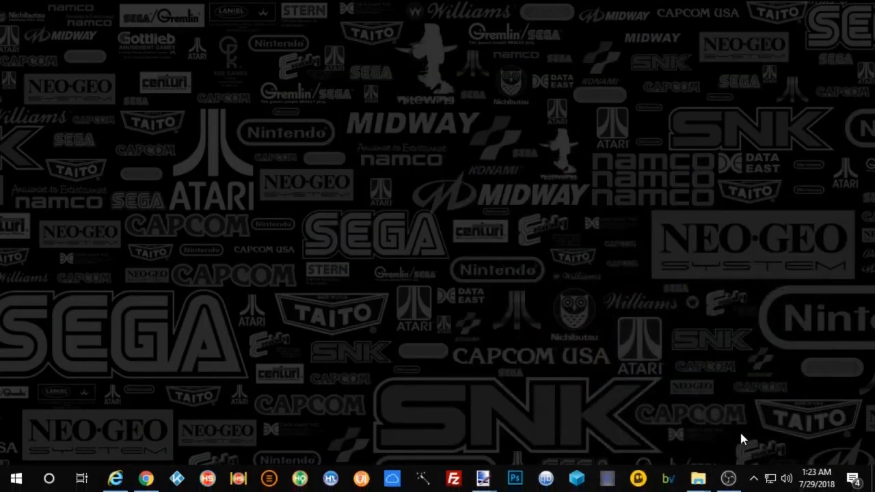
click(737, 487)
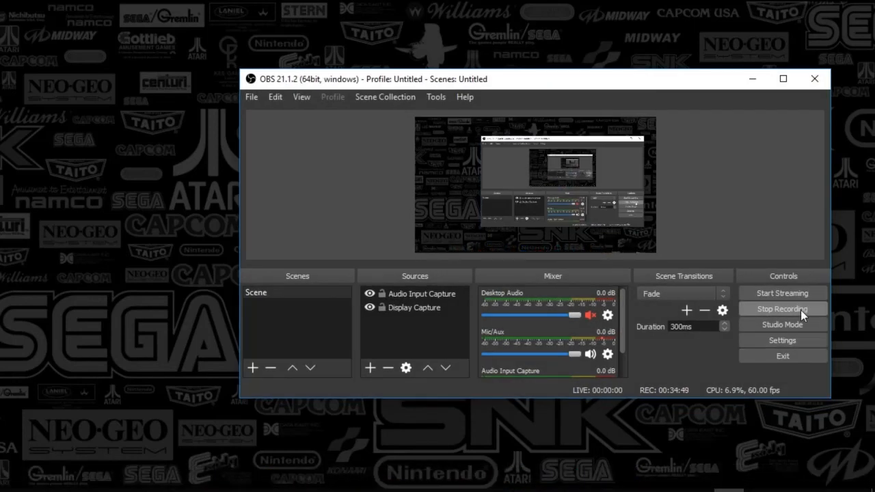
click(801, 309)
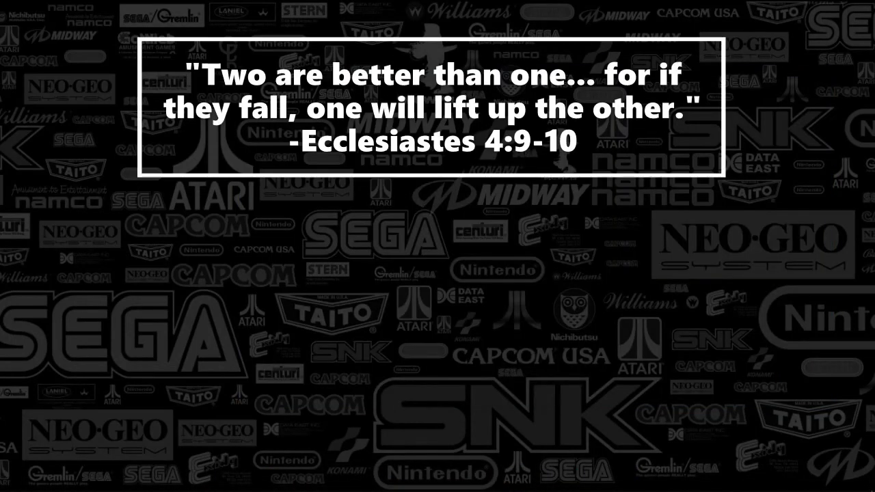